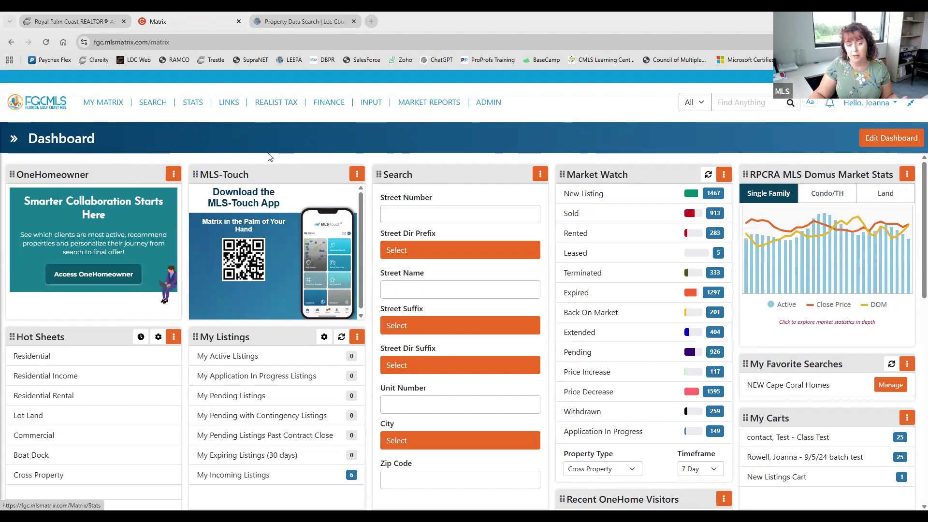
click(339, 20)
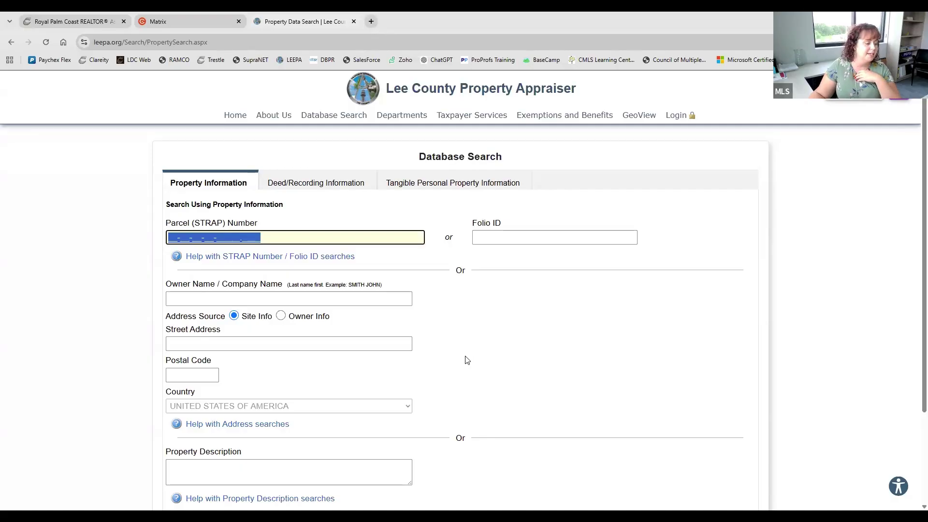
click(348, 349)
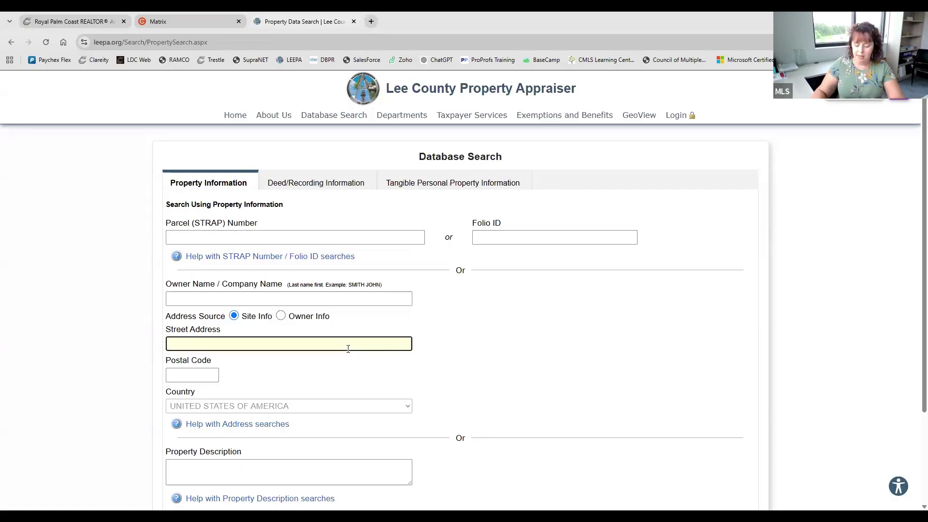
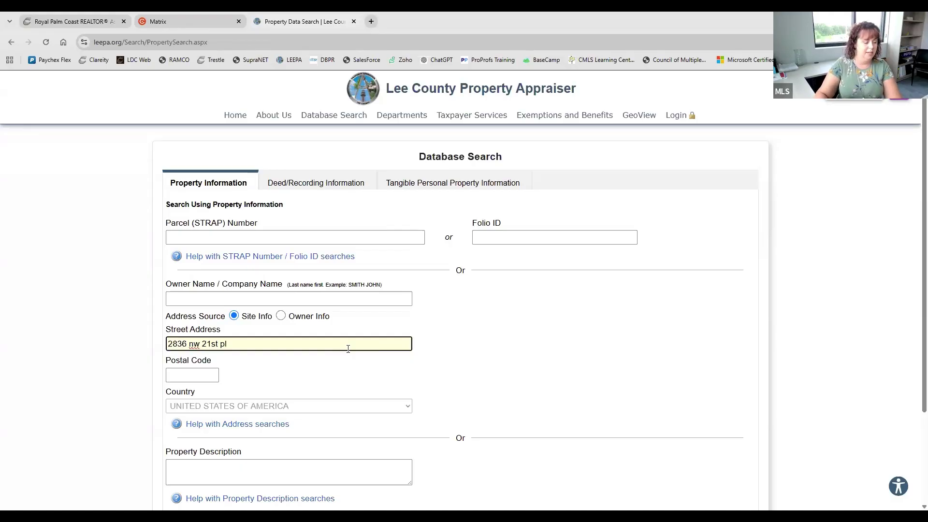
key(Return)
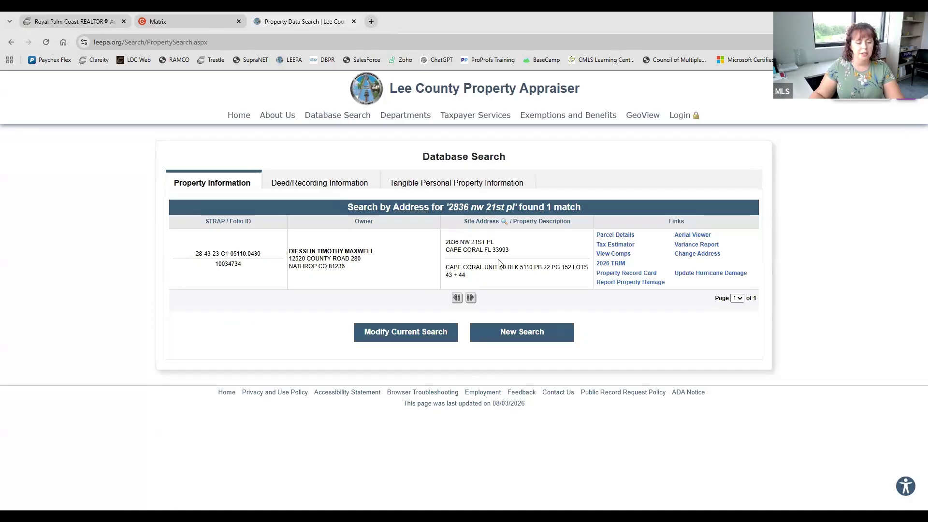
Open the parcel details and review 3 beds, 2.0 baths, 1,271 living area, built 2004
click(612, 236)
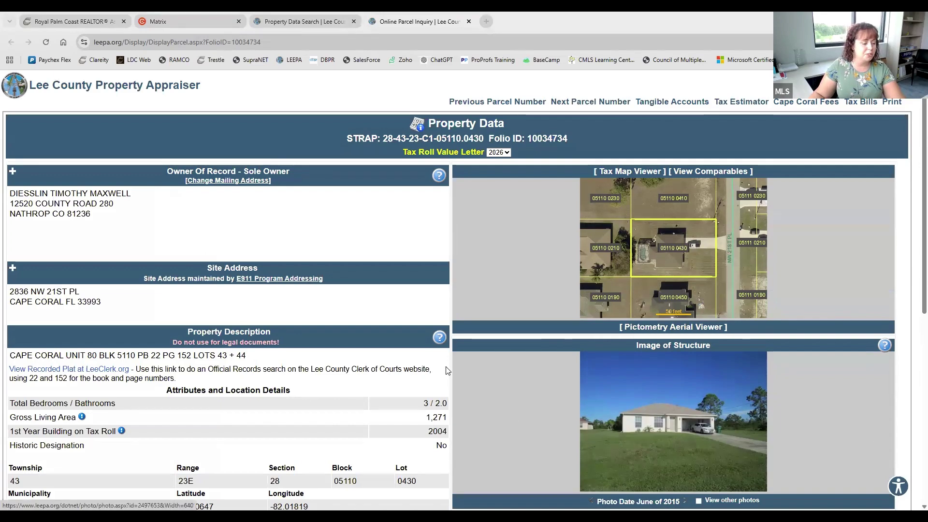
scroll(234, 334, down, 2)
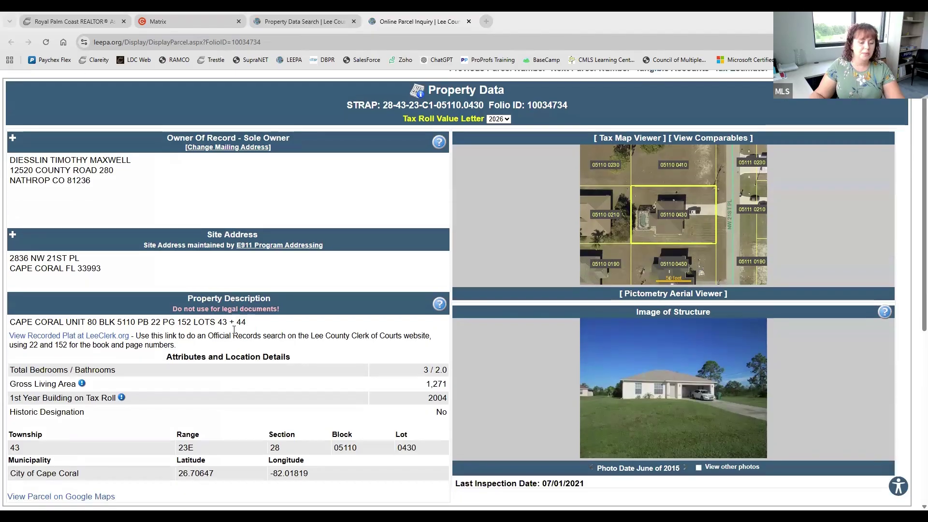
scroll(234, 332, down, 2)
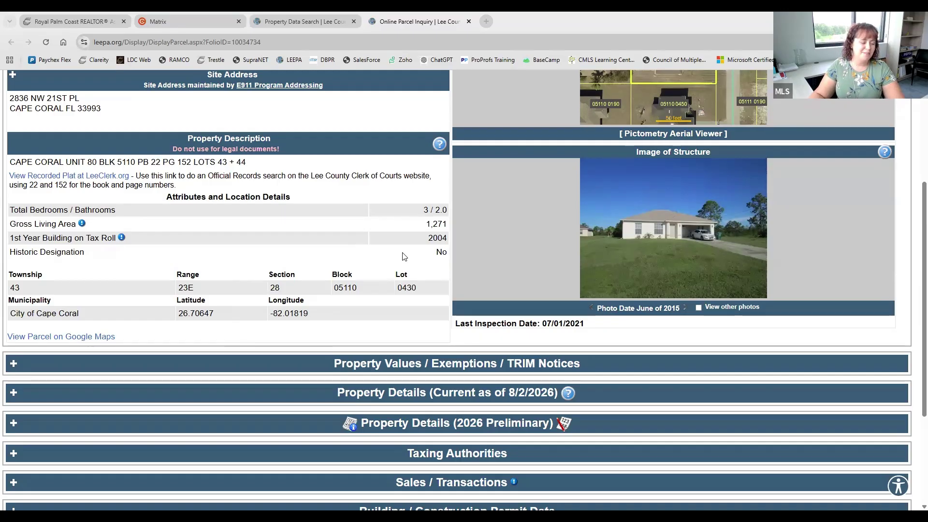
scroll(405, 256, down, 1)
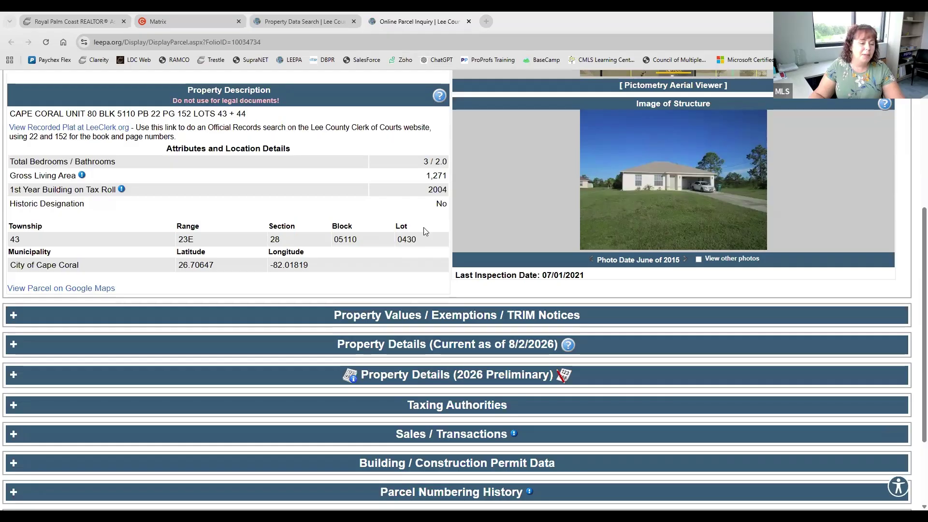
Open the printable 2026 Preliminary record card in its own tab, review it, then return to parcel details
click(349, 378)
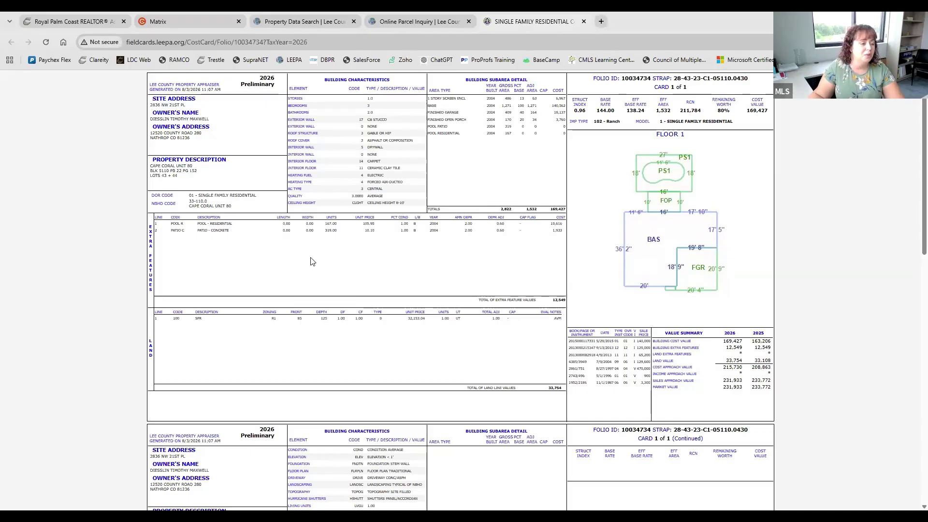
click(396, 20)
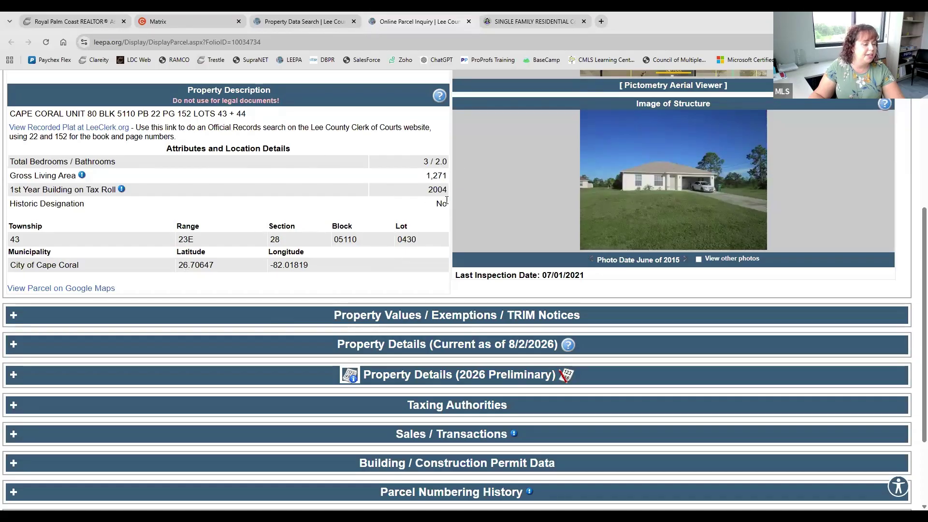
click(534, 22)
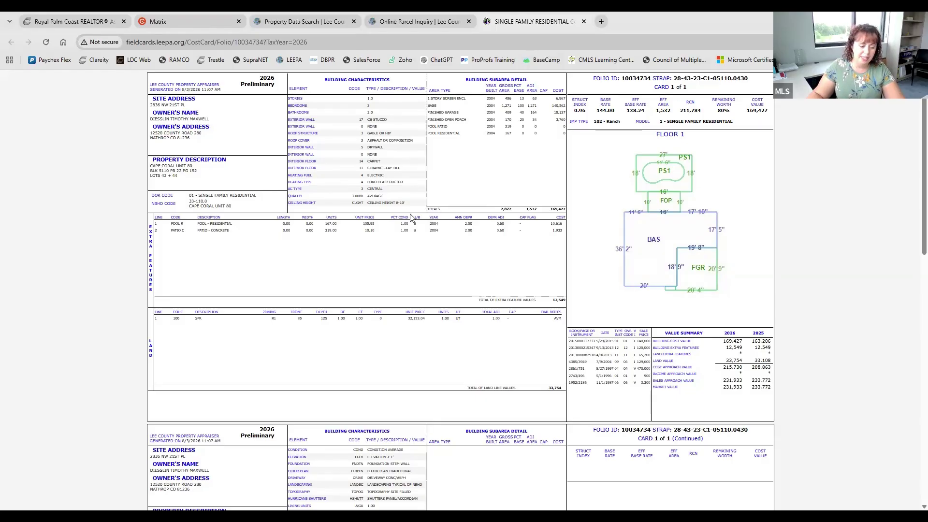
scroll(411, 217, down, 4)
scroll(413, 217, down, 9)
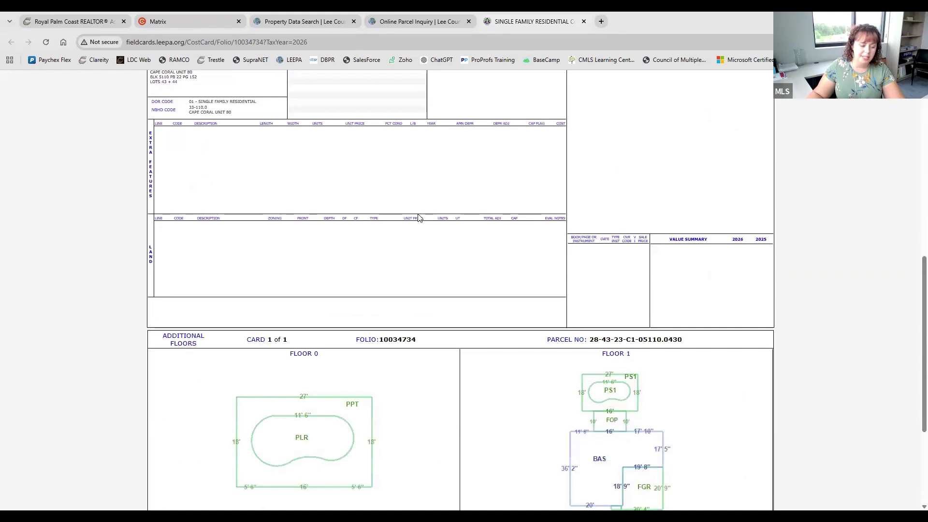
click(425, 19)
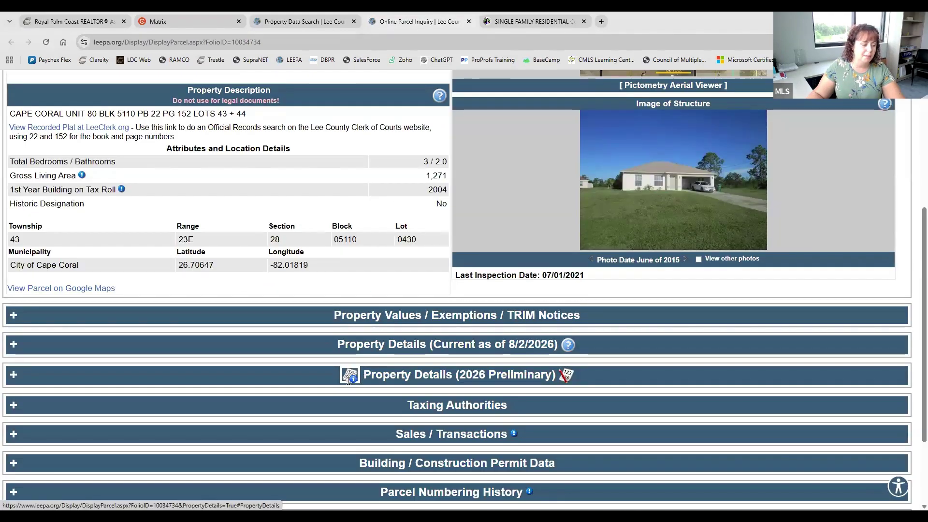
Expand the 2026 Preliminary details, check building subareas and footprint, then reopen the record card
click(19, 374)
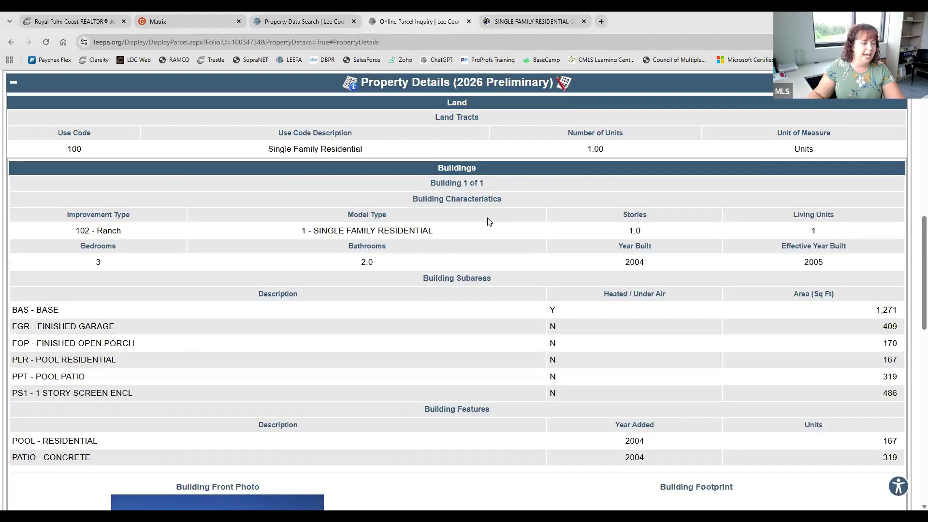
scroll(488, 218, up, 1)
scroll(488, 209, up, 1)
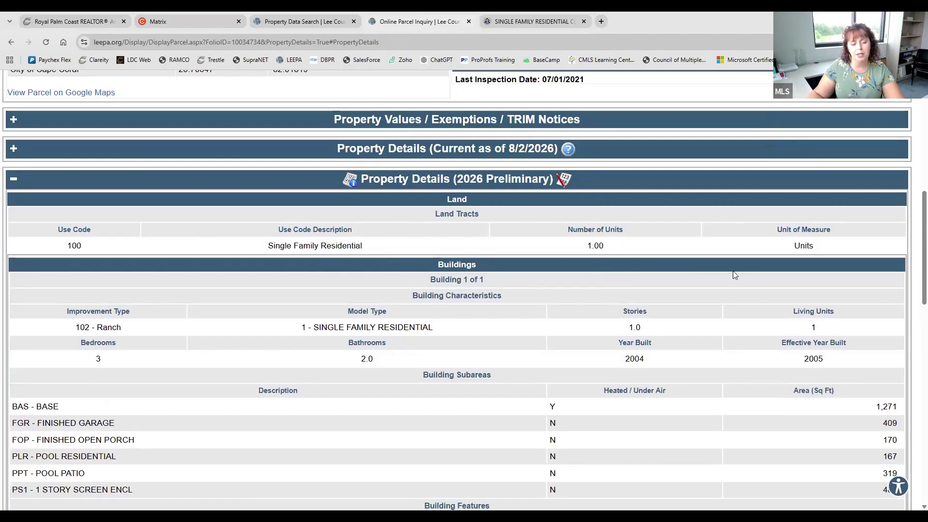
scroll(771, 286, down, 2)
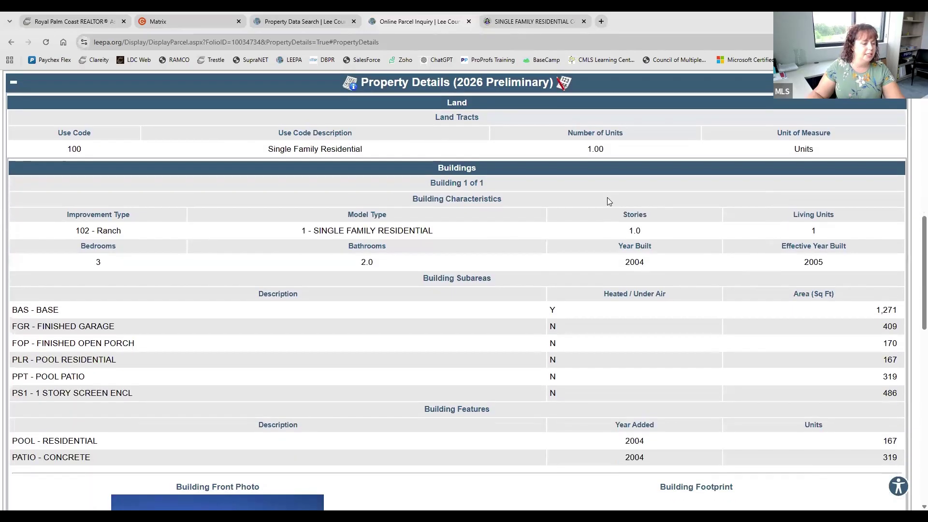
scroll(542, 408, down, 2)
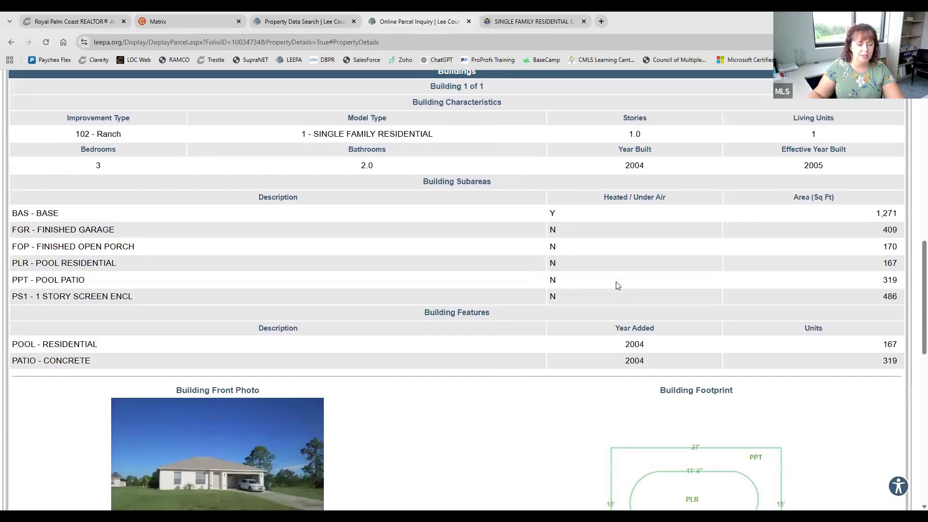
scroll(610, 362, down, 4)
scroll(610, 363, down, 5)
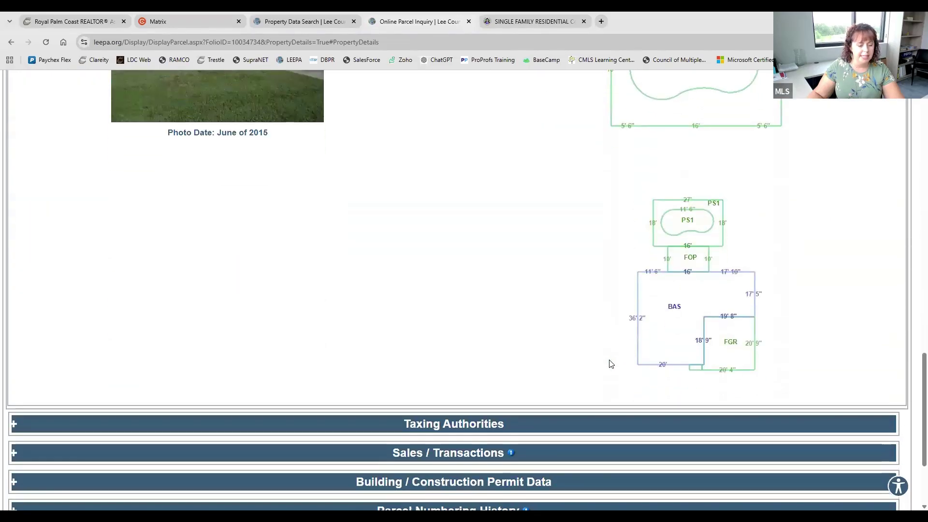
scroll(611, 365, up, 5)
scroll(610, 364, up, 7)
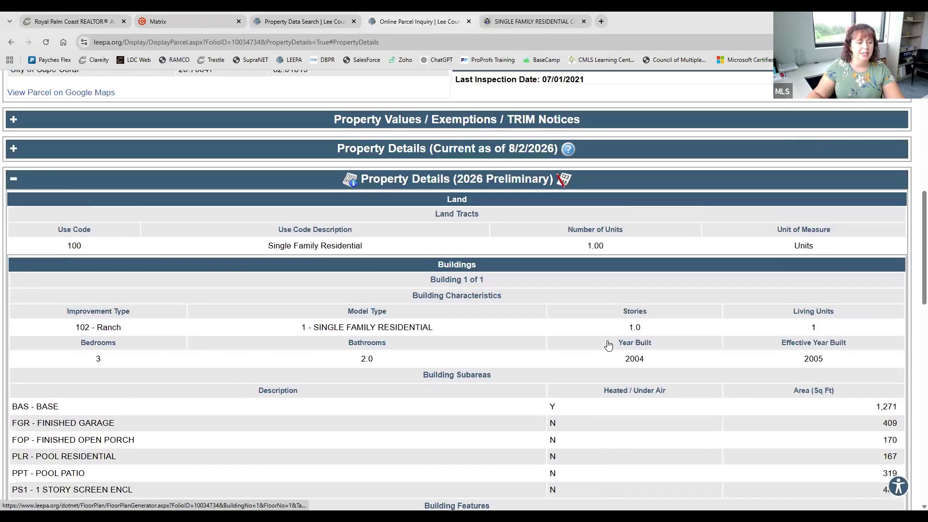
click(611, 365)
scroll(427, 316, up, 12)
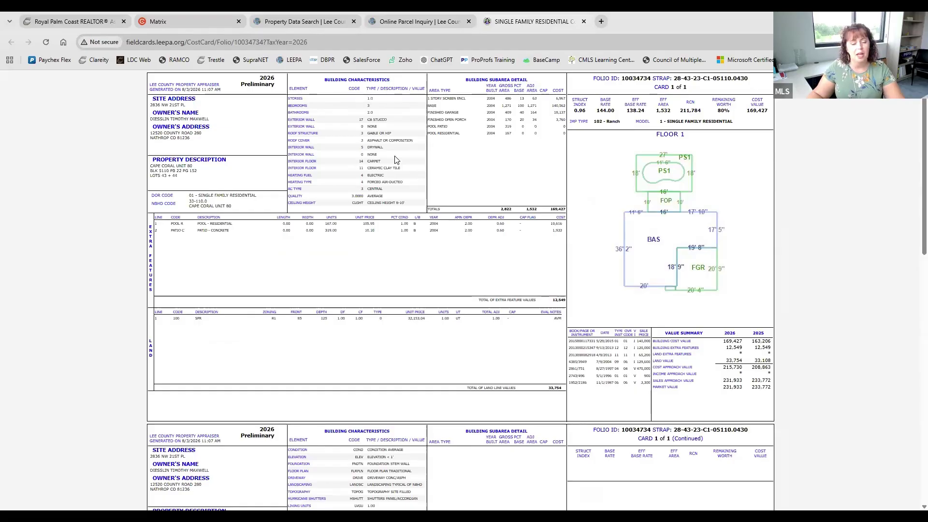
Launch Realist from the Clareity FGCMLS apps, move its tab last, and open its Lee, FL search
click(79, 17)
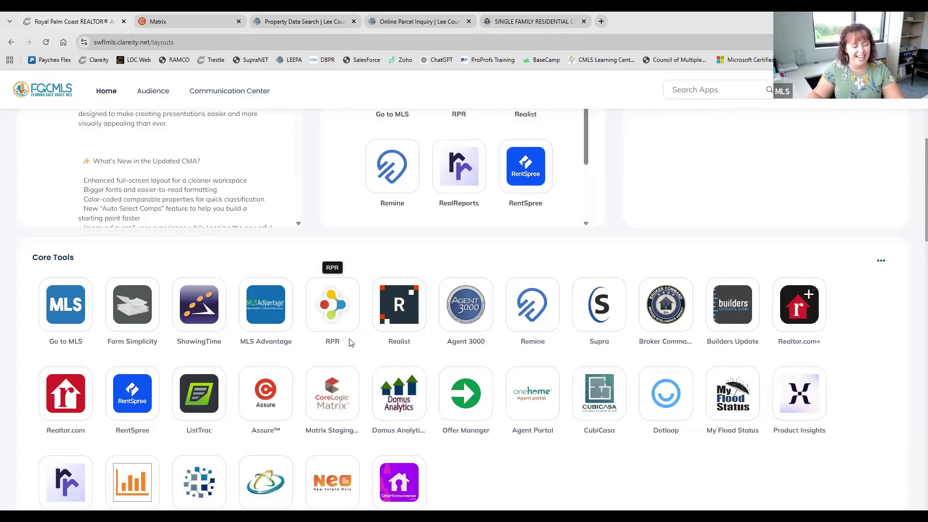
click(397, 321)
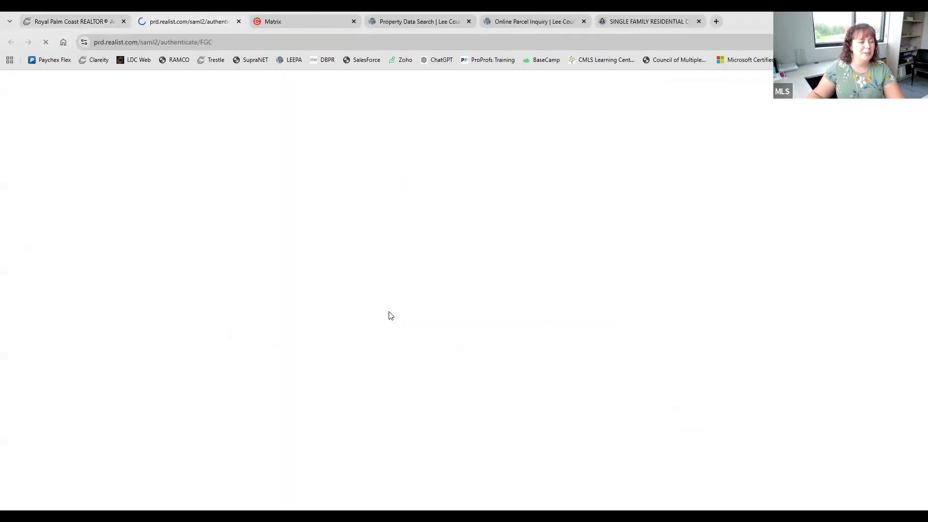
drag(171, 16, 651, 13)
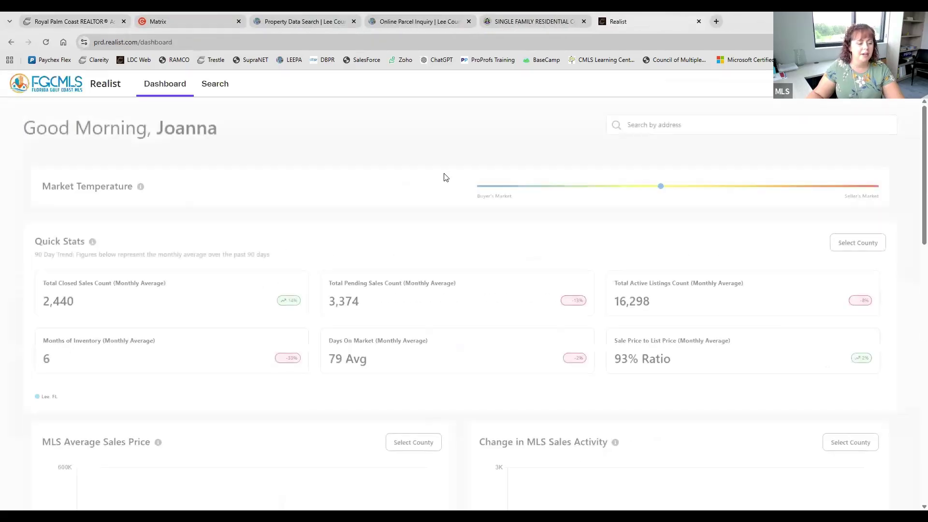
click(224, 90)
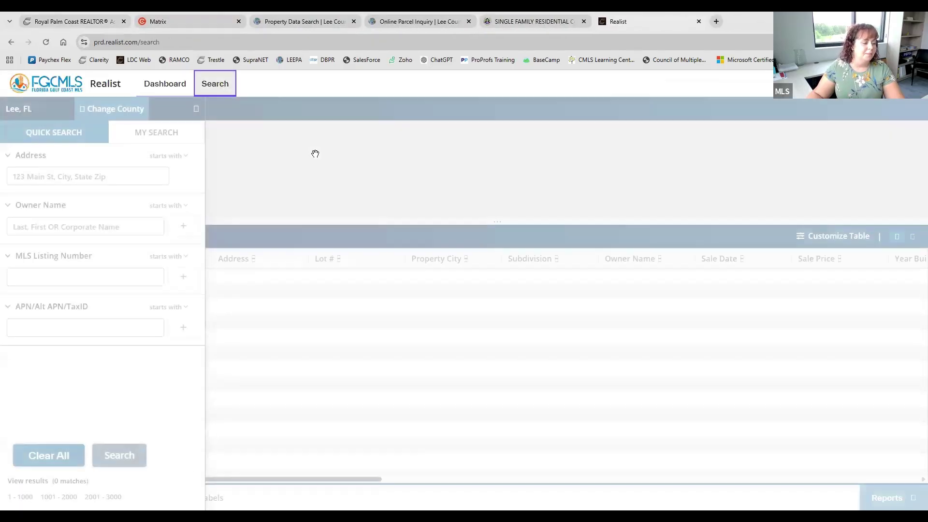
click(120, 175)
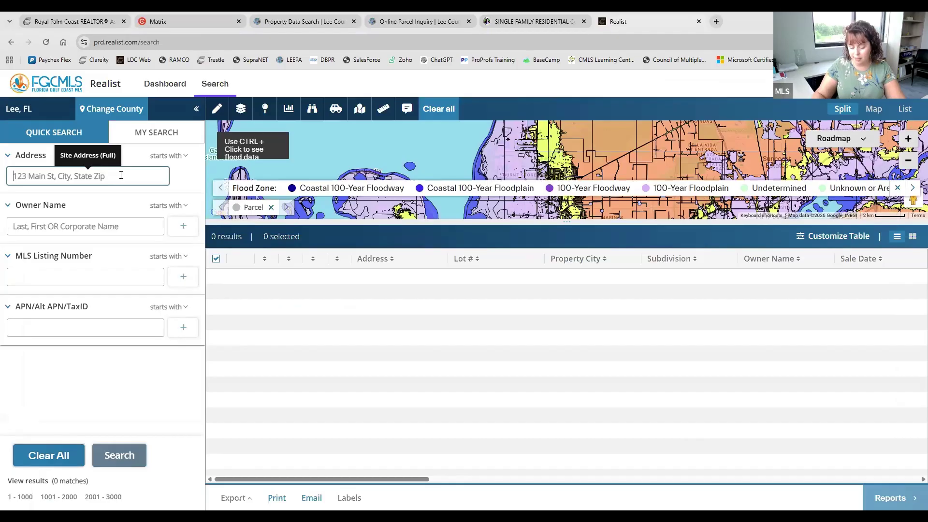
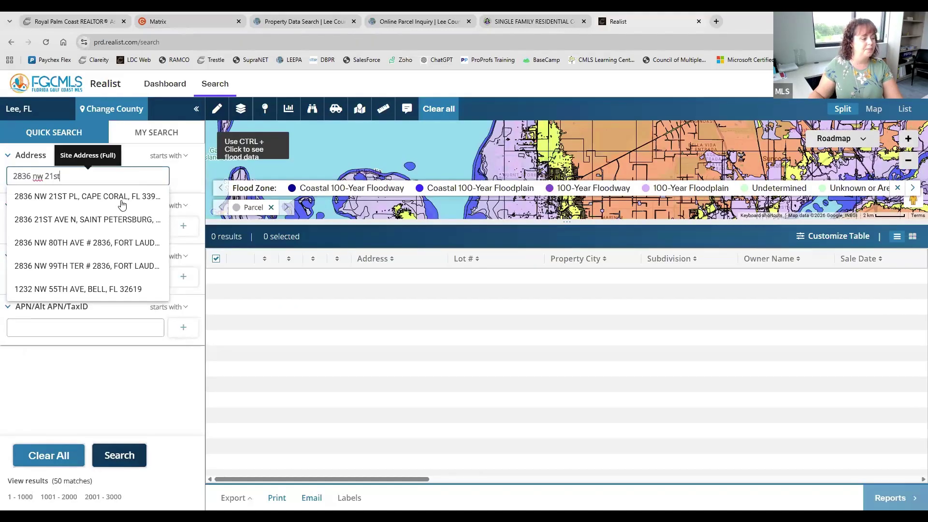
click(121, 199)
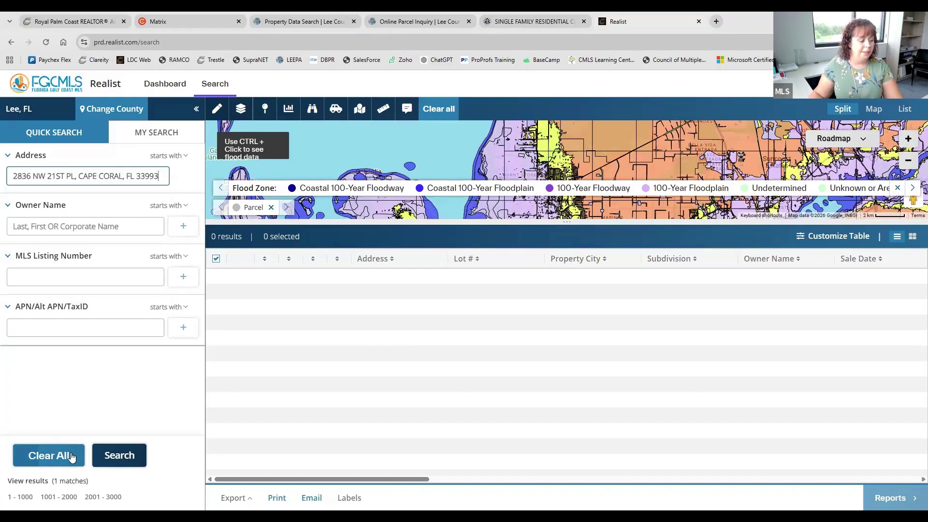
click(127, 456)
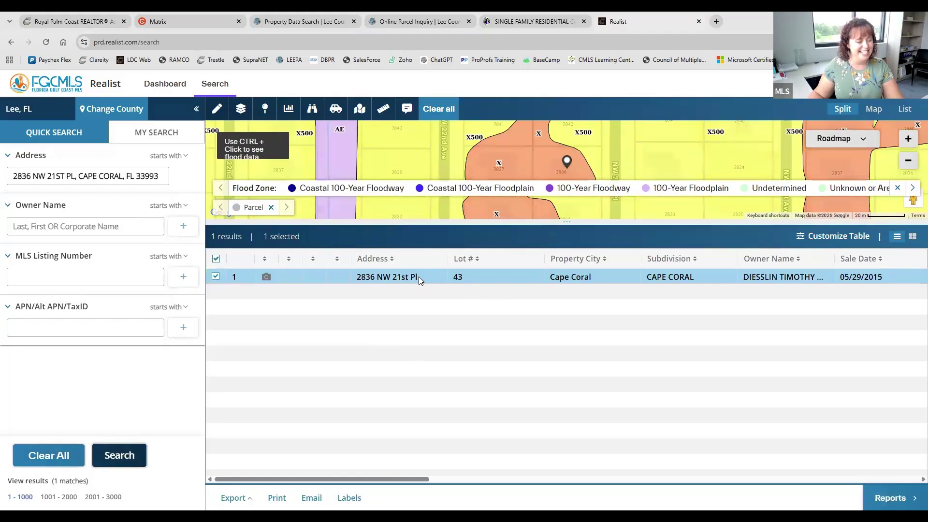
click(419, 277)
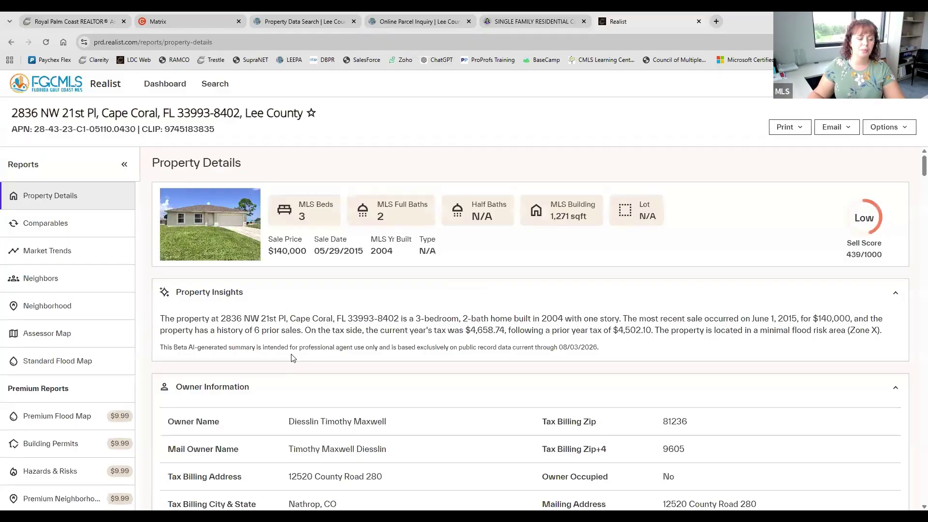
scroll(346, 302, down, 6)
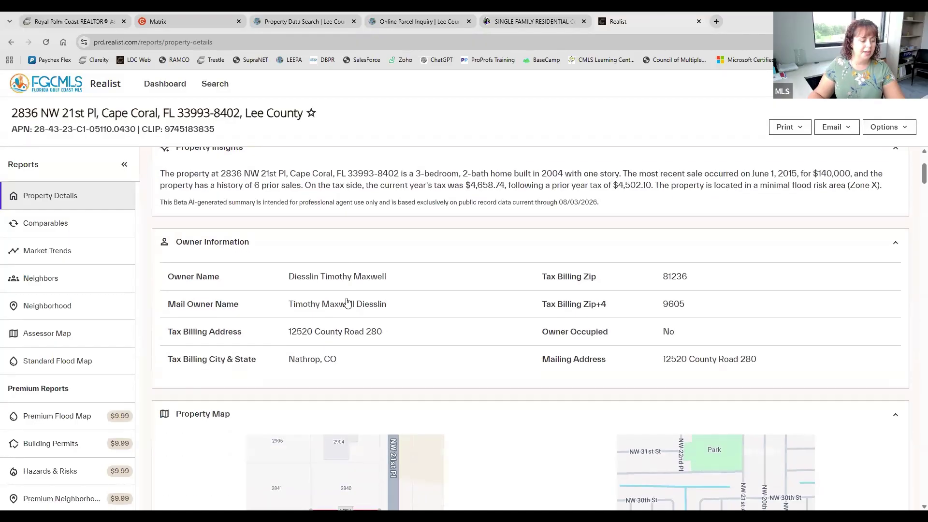
scroll(500, 319, down, 6)
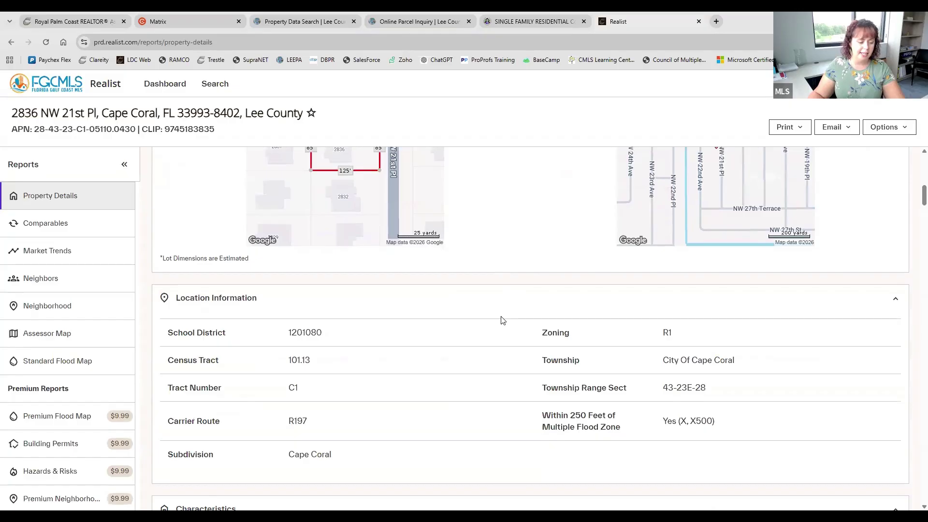
scroll(486, 345, up, 12)
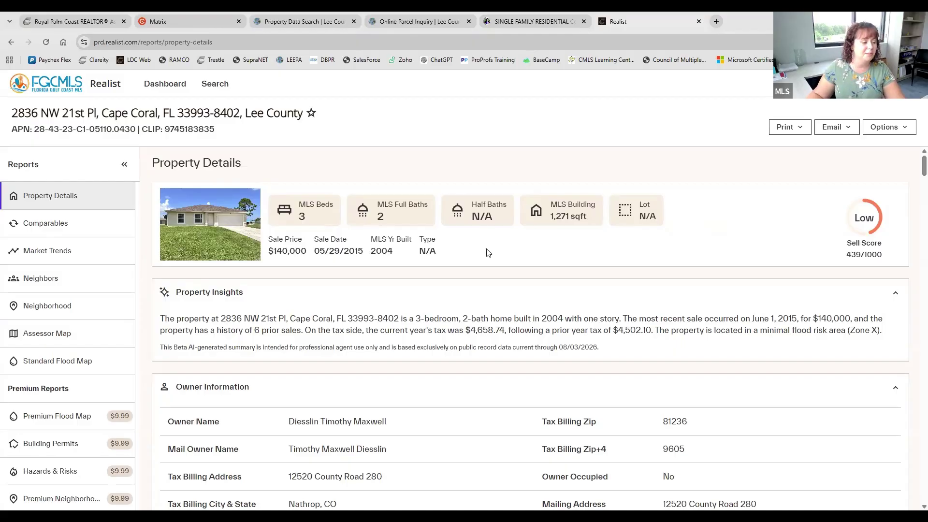
Review the report's lot map and characteristics, then switch to the FGCMLS Matrix dashboard
scroll(470, 265, down, 7)
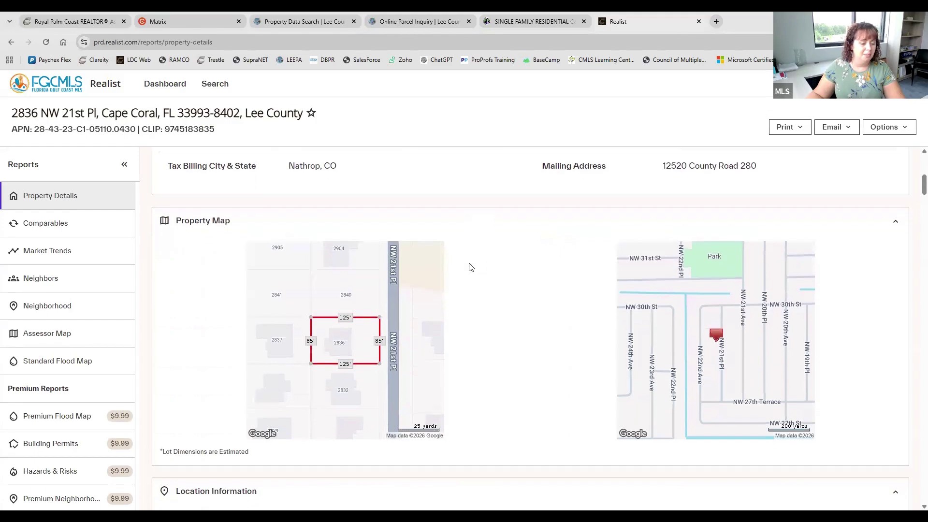
scroll(471, 267, down, 7)
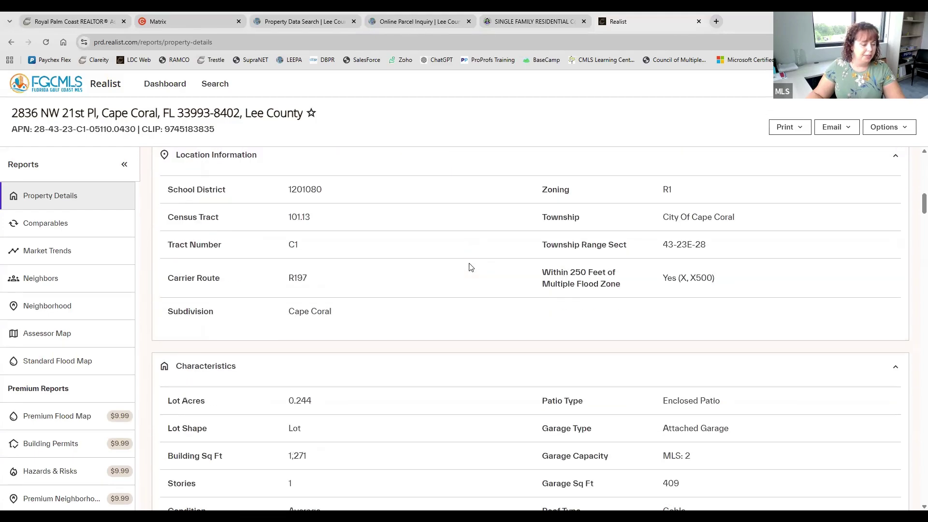
scroll(470, 267, up, 9)
scroll(470, 268, down, 1)
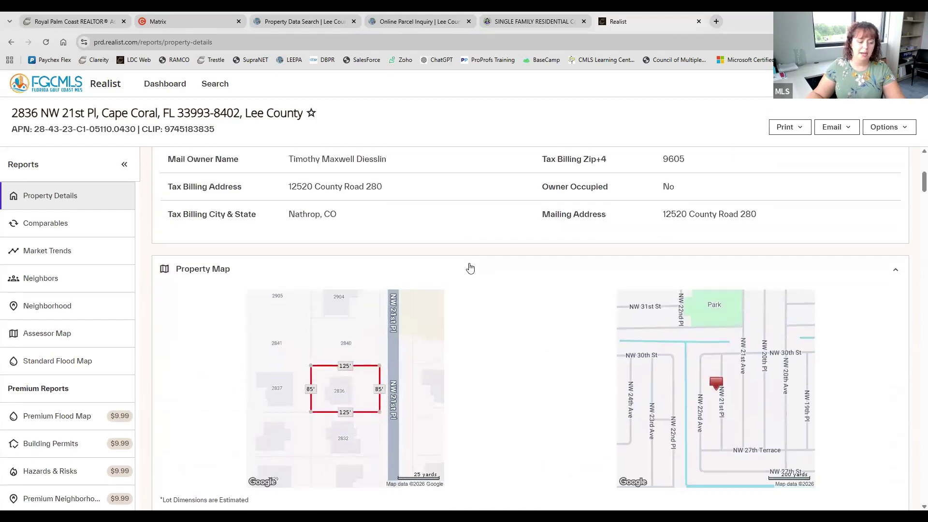
scroll(470, 268, down, 1)
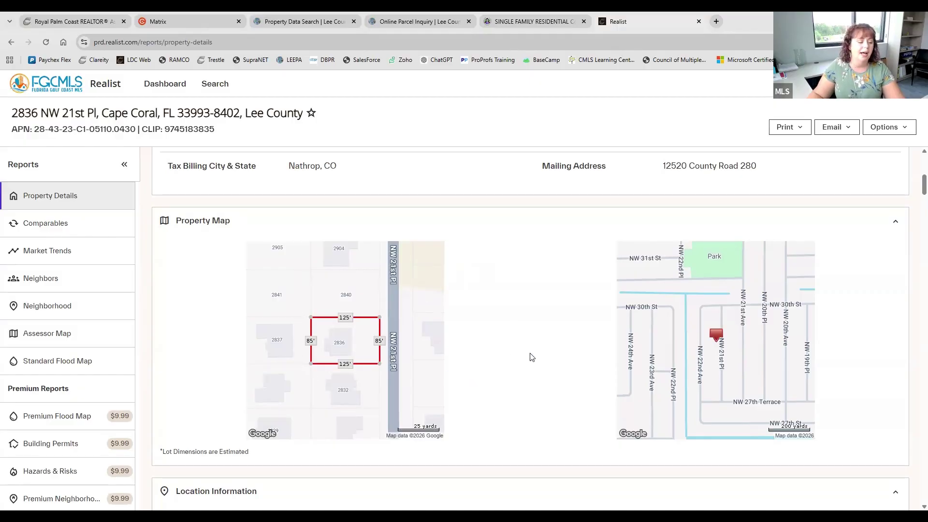
scroll(532, 358, down, 2)
scroll(532, 358, up, 3)
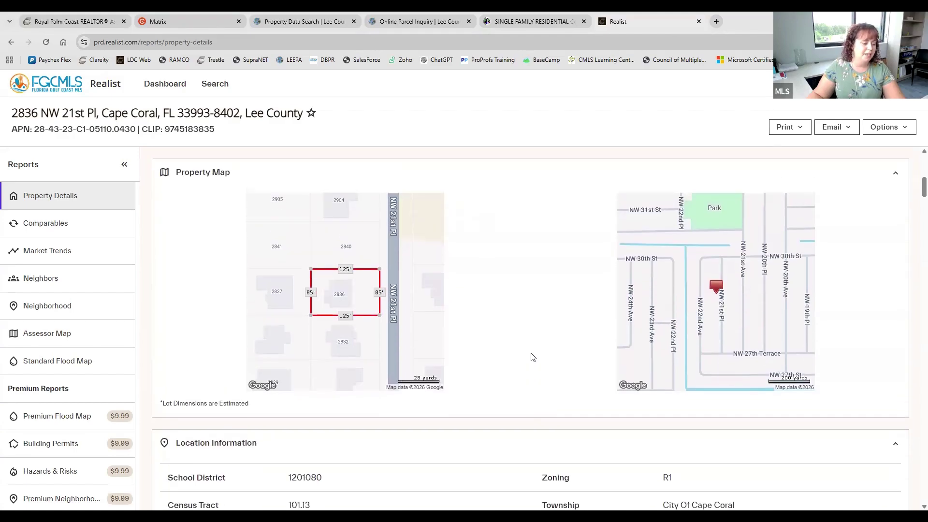
scroll(453, 367, up, 6)
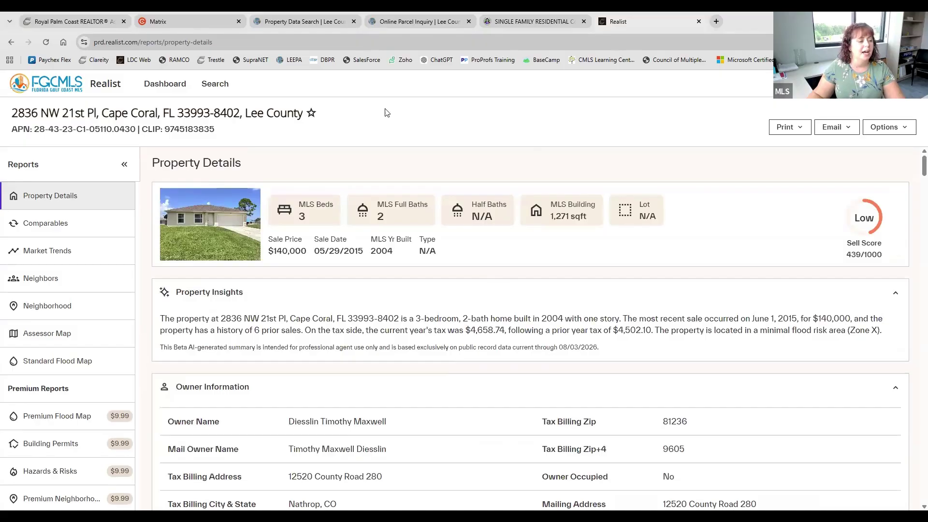
click(204, 19)
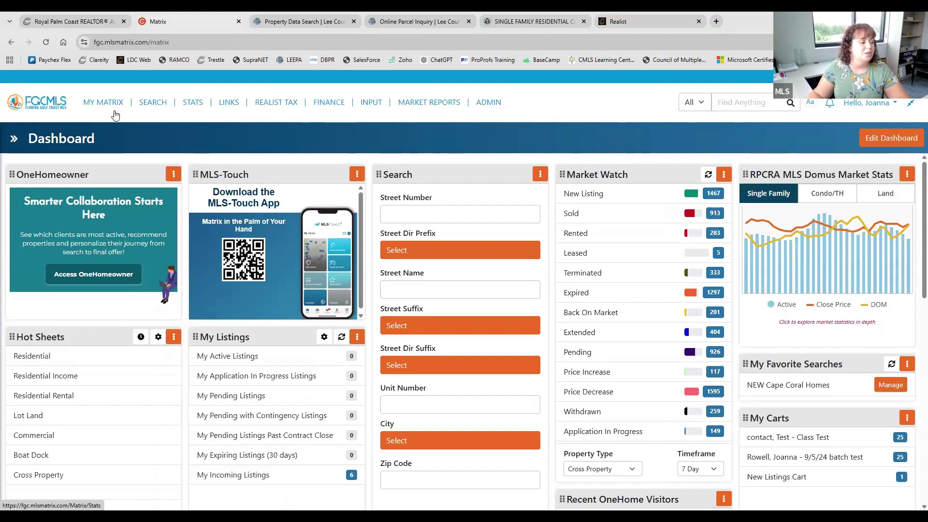
mouse_move(114, 104)
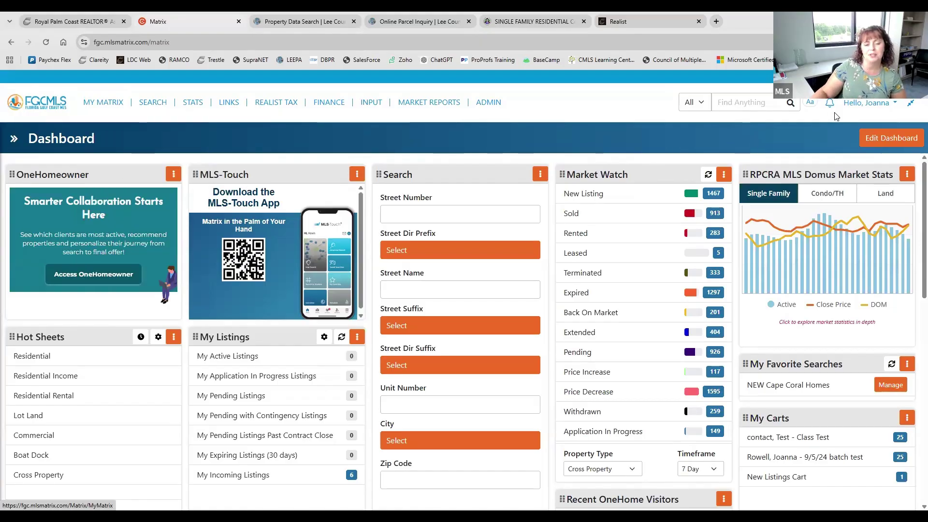
click(868, 102)
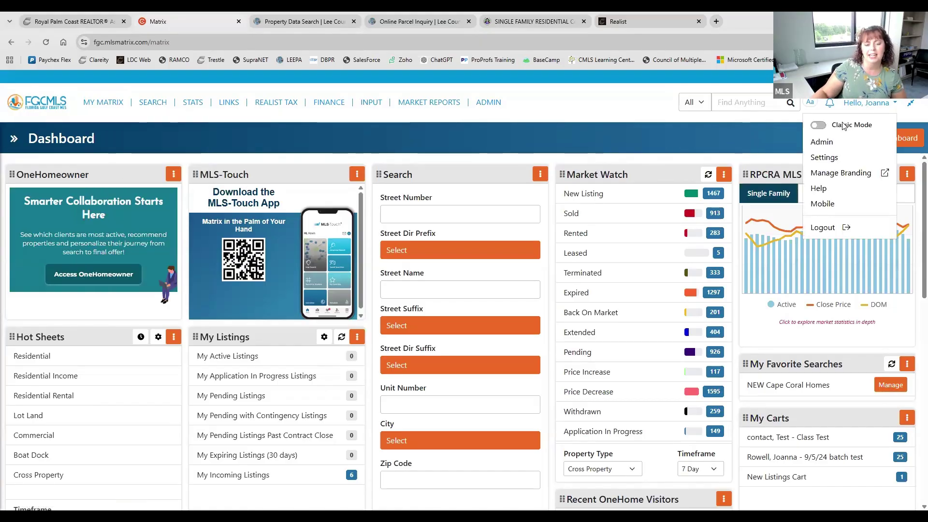
click(684, 136)
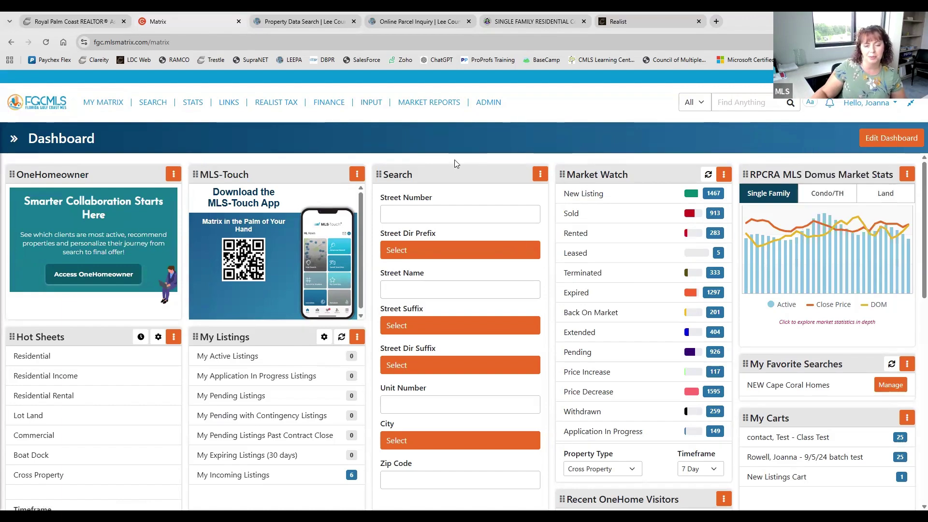
click(104, 103)
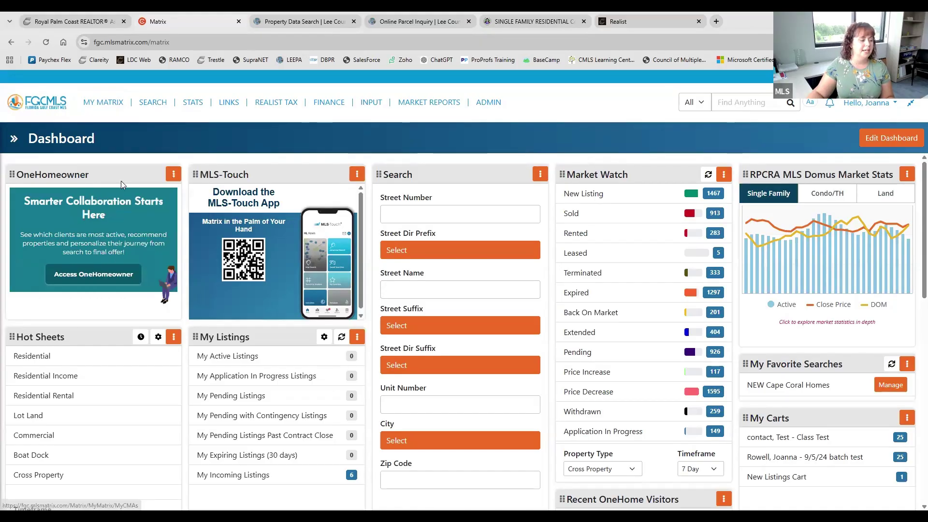
Open CMA Manager (New) from My Matrix, showing 0 CMA reports
click(103, 102)
click(137, 252)
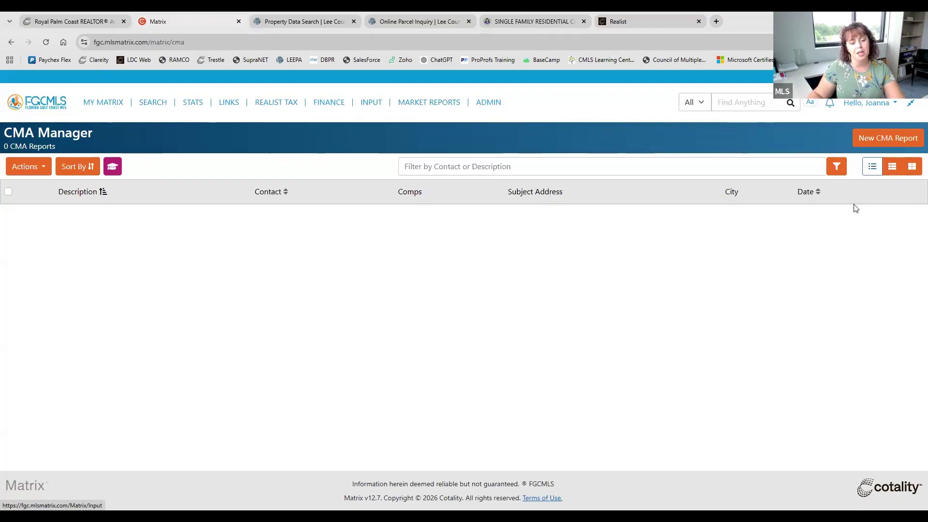
click(901, 141)
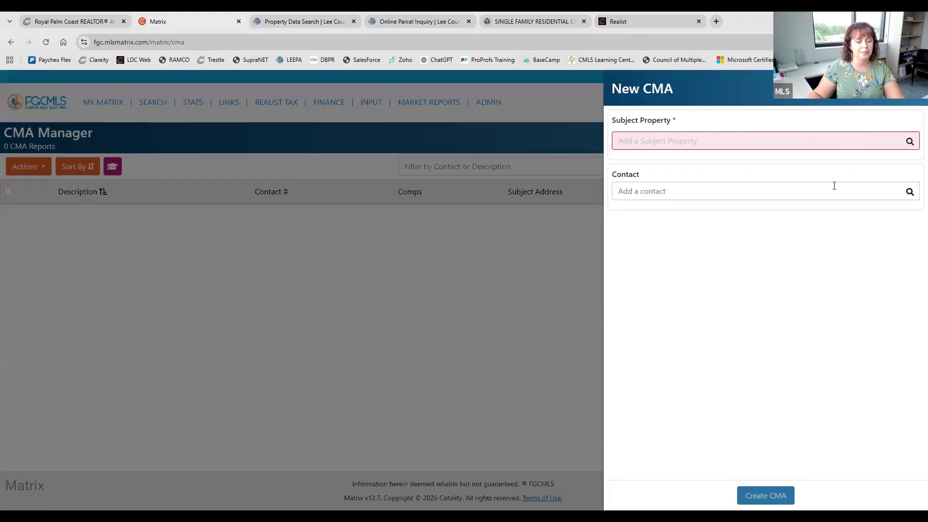
click(753, 143)
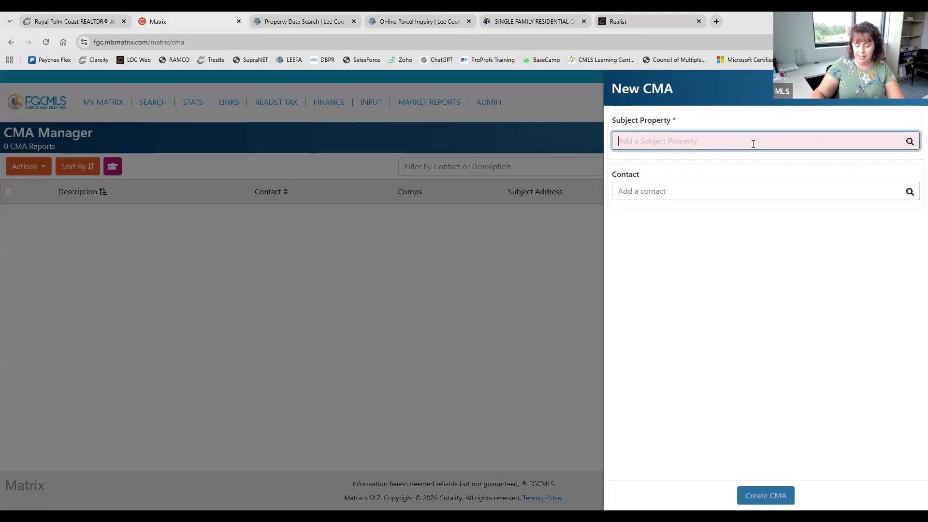
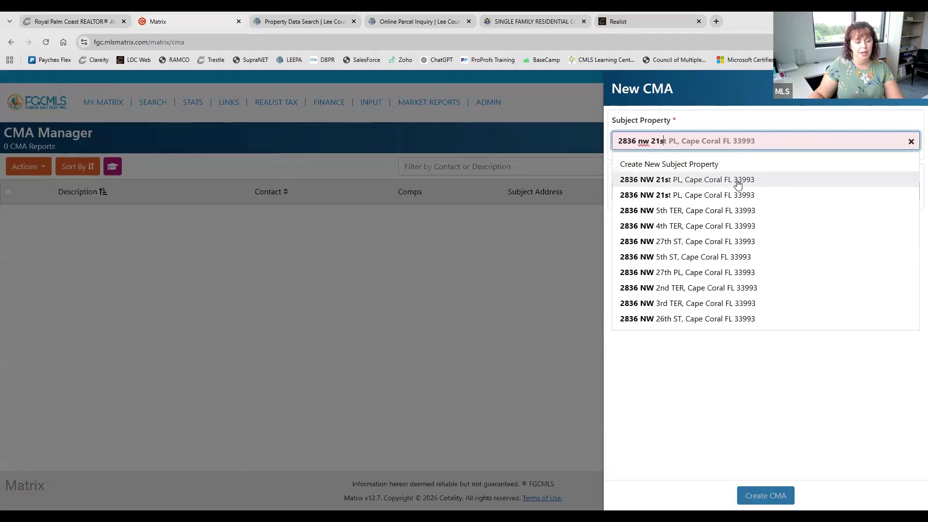
click(721, 181)
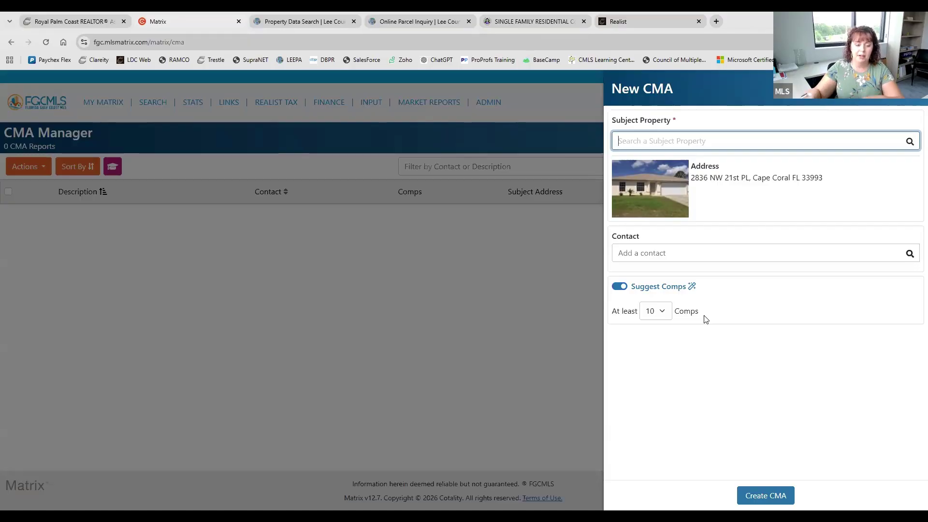
click(649, 314)
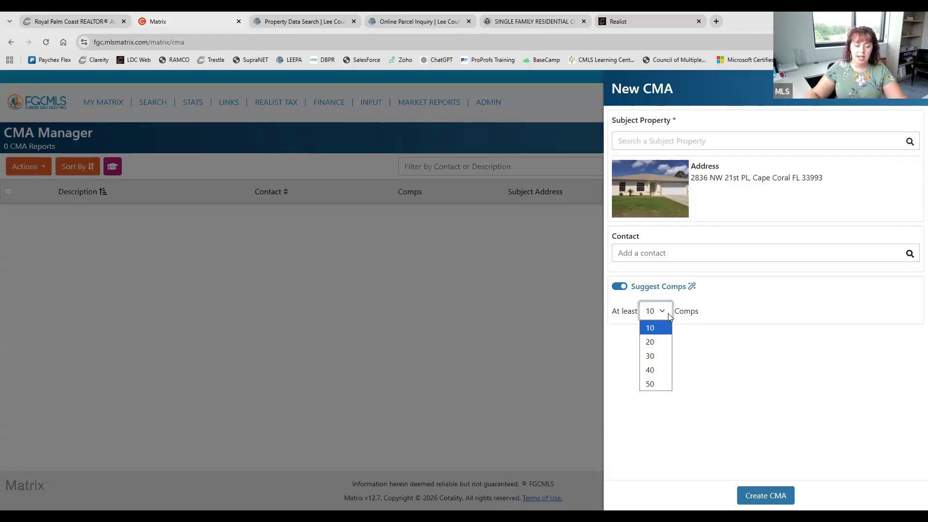
click(702, 320)
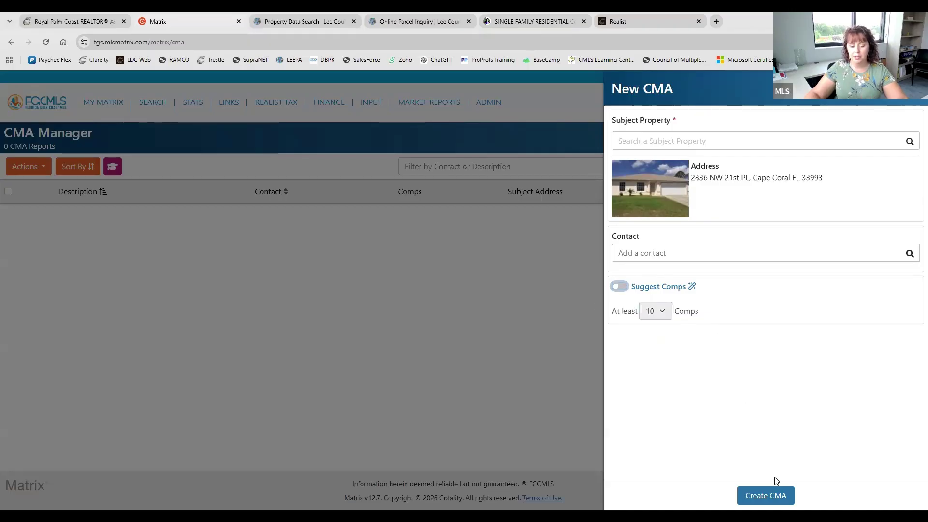
click(620, 287)
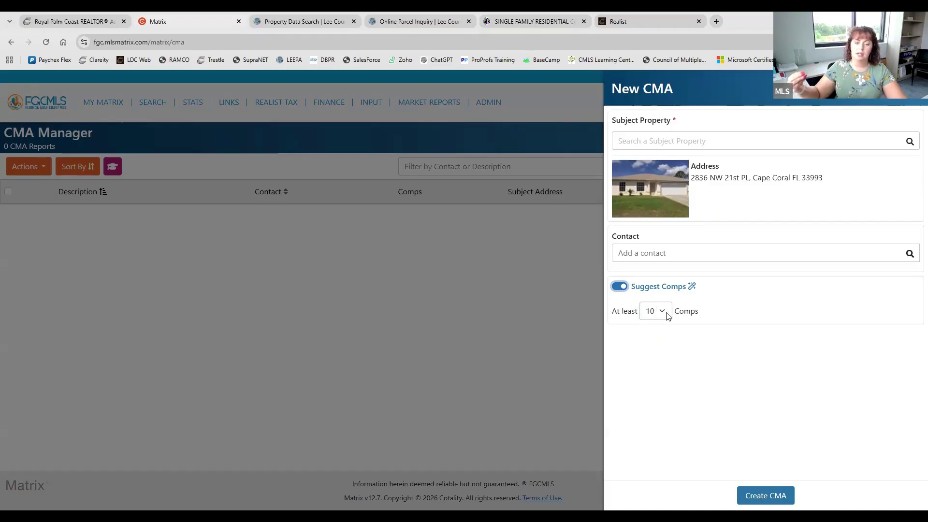
click(667, 315)
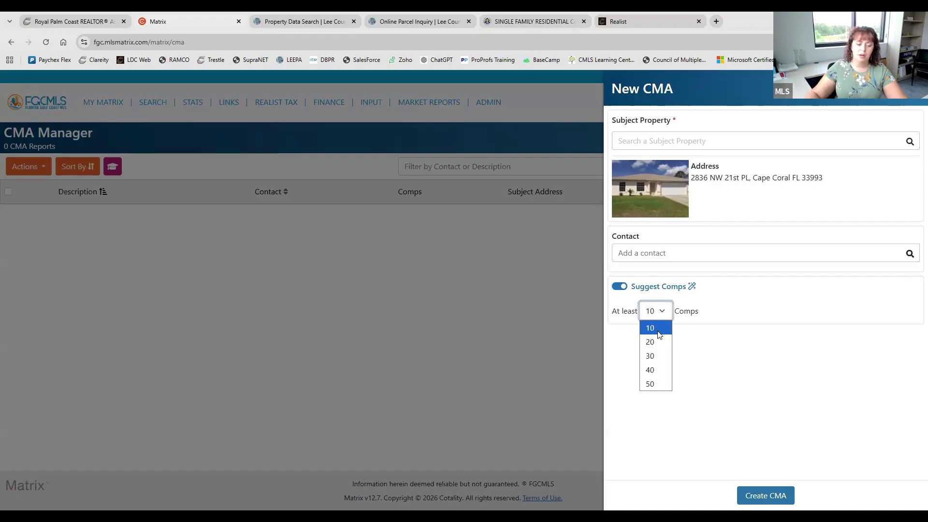
click(702, 333)
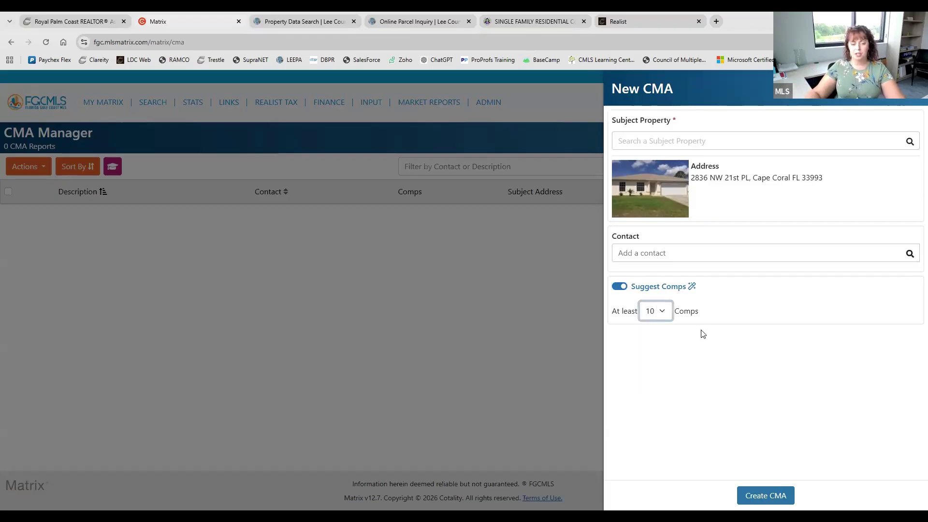
click(666, 313)
click(759, 347)
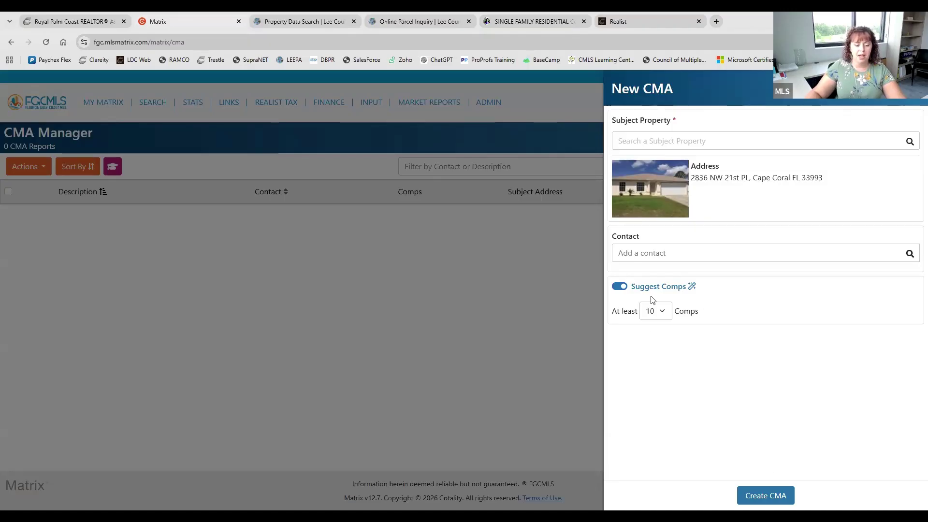
click(766, 496)
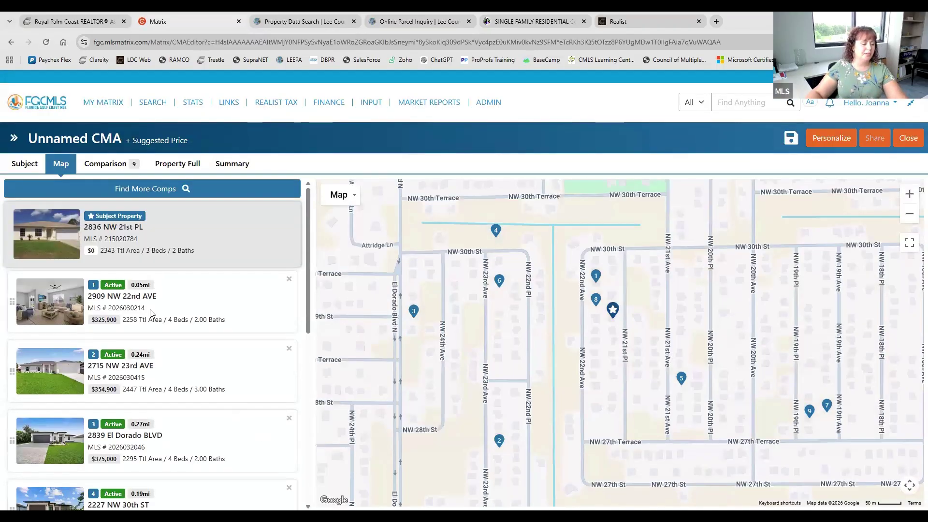
scroll(197, 319, down, 5)
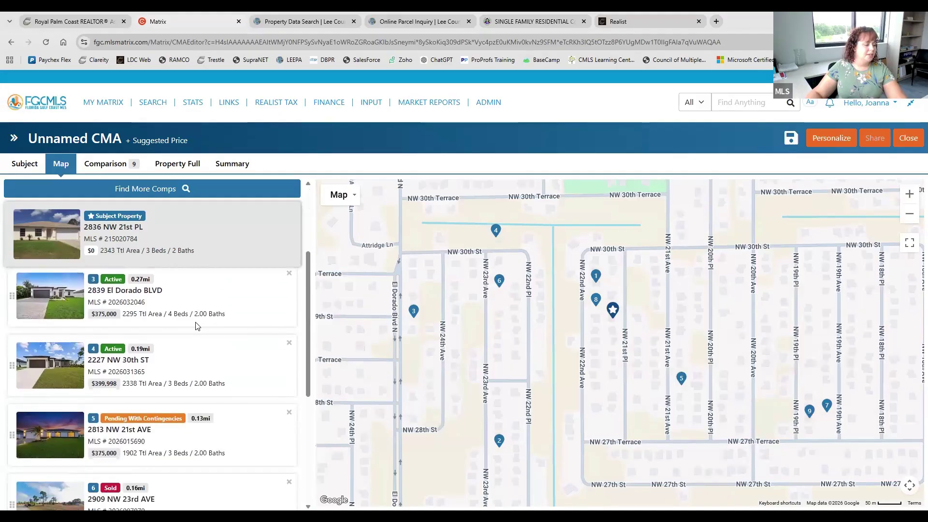
scroll(197, 326, down, 3)
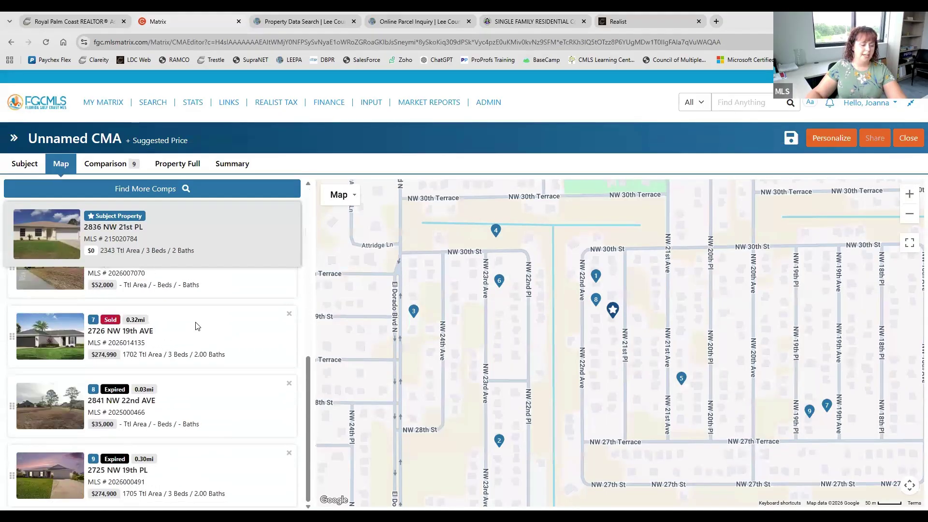
scroll(197, 326, up, 8)
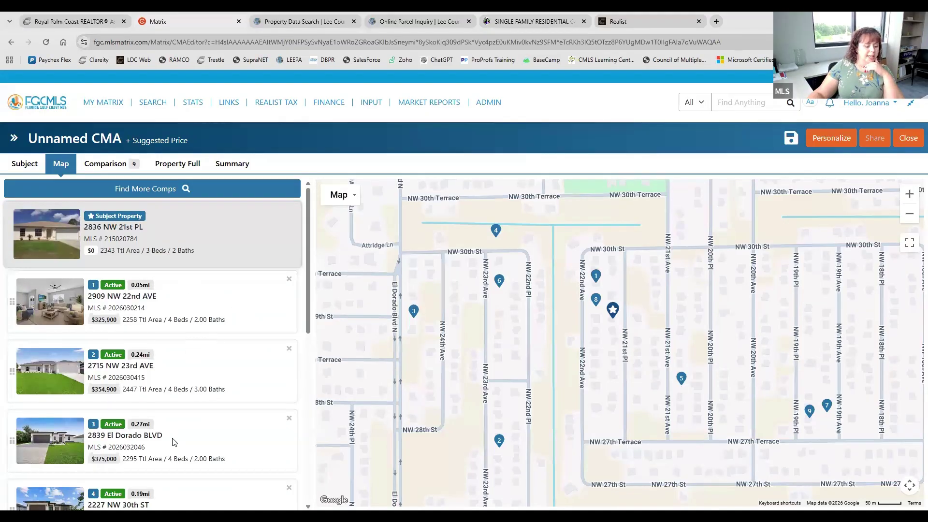
scroll(185, 356, down, 3)
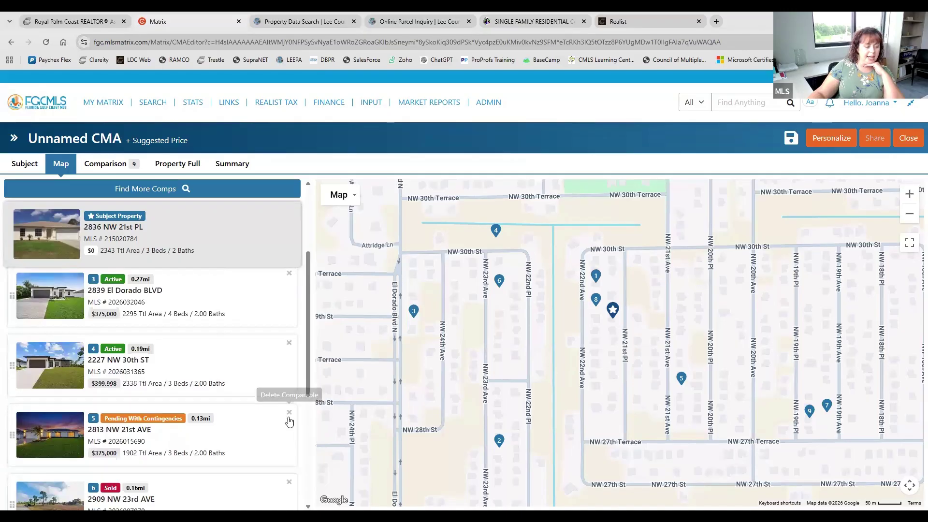
scroll(265, 466, down, 2)
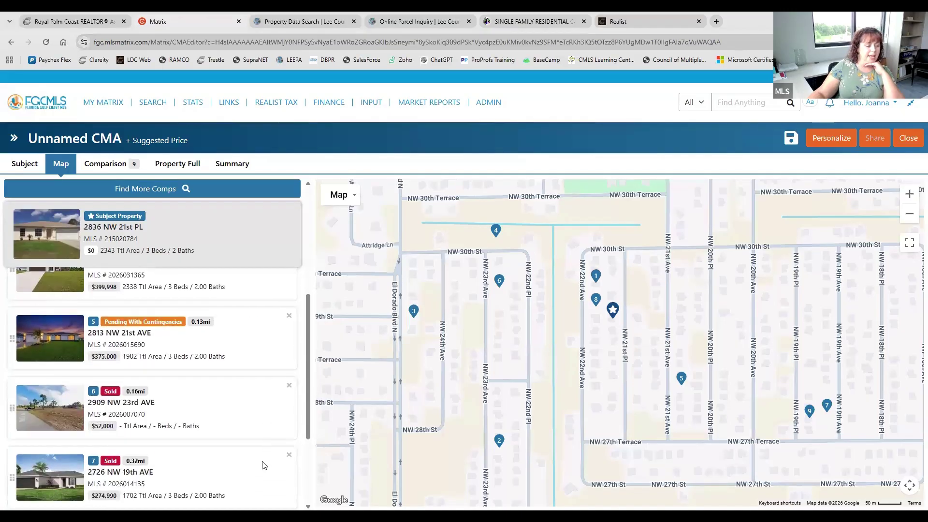
scroll(264, 466, up, 5)
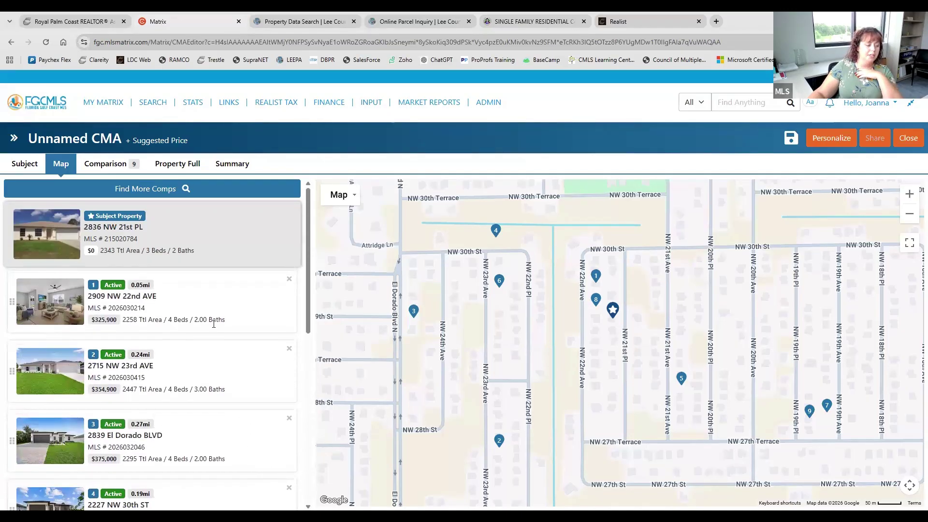
scroll(214, 324, down, 4)
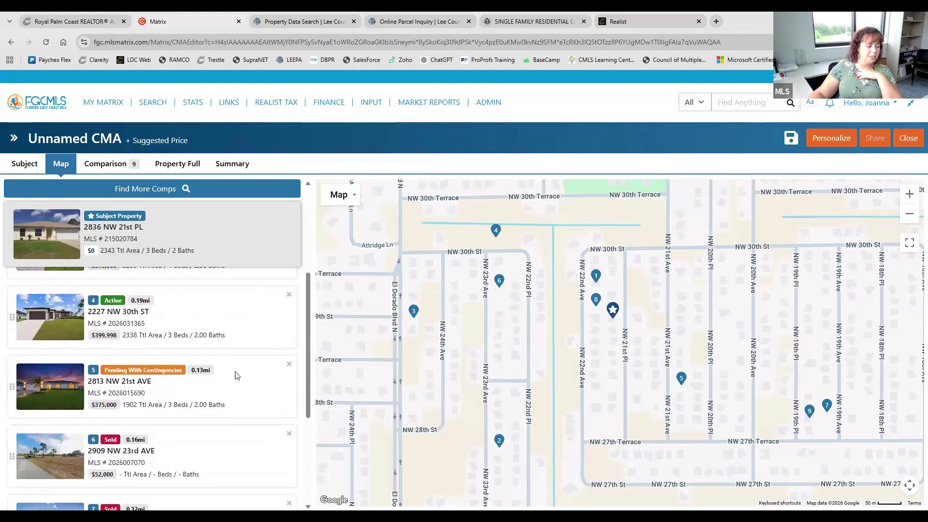
scroll(226, 392, down, 3)
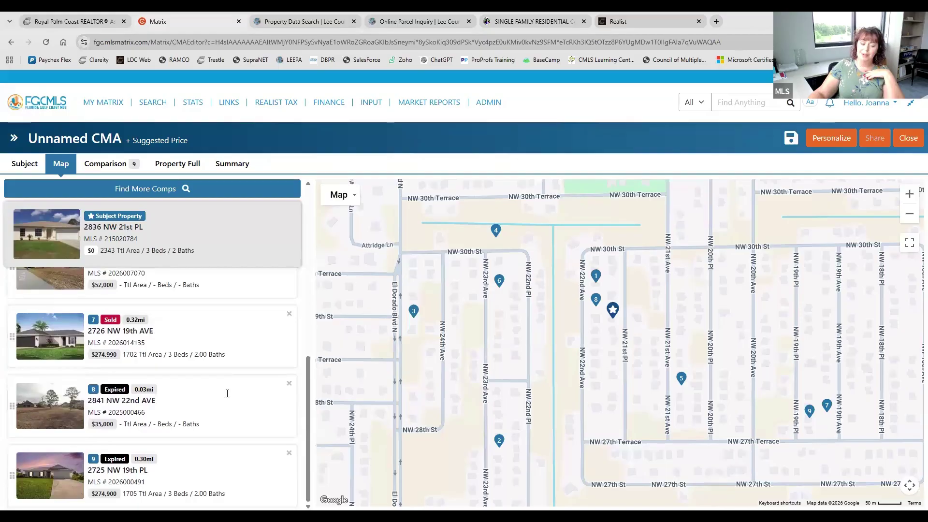
scroll(227, 393, up, 6)
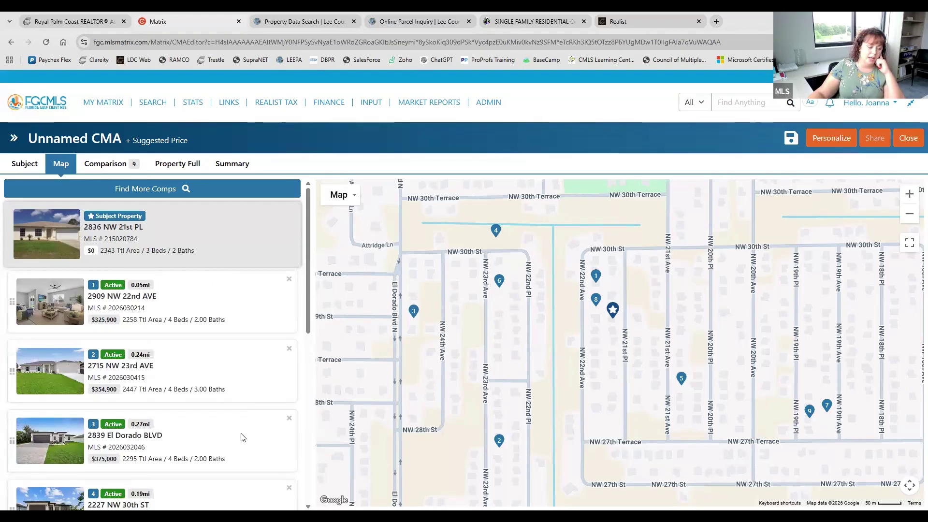
scroll(234, 362, down, 4)
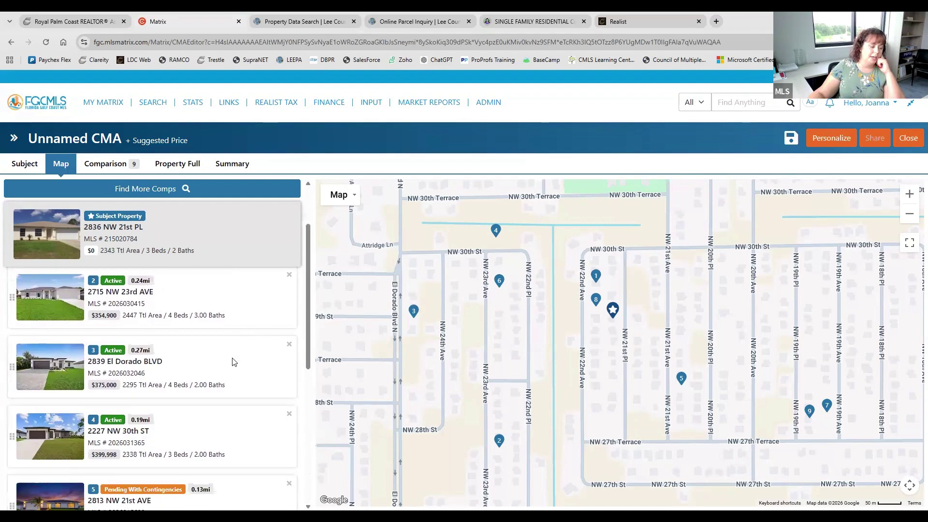
scroll(234, 362, down, 1)
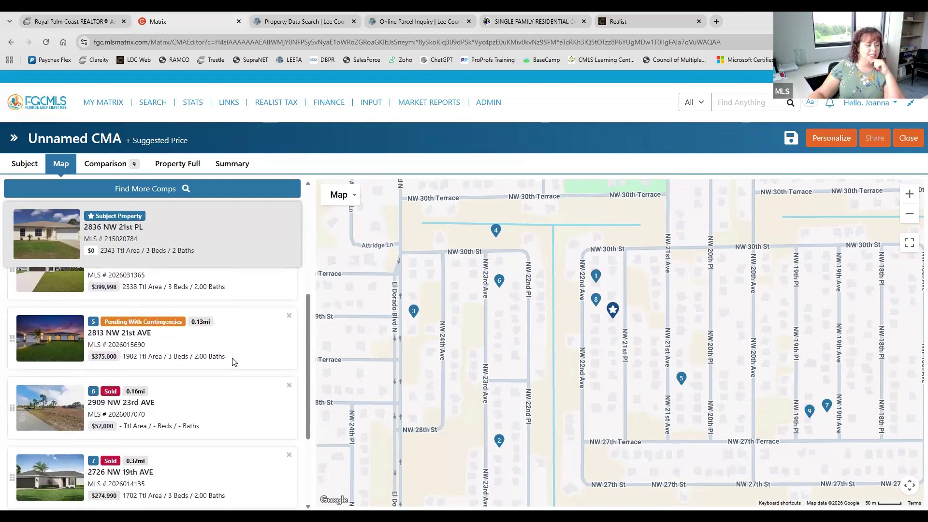
scroll(234, 362, up, 3)
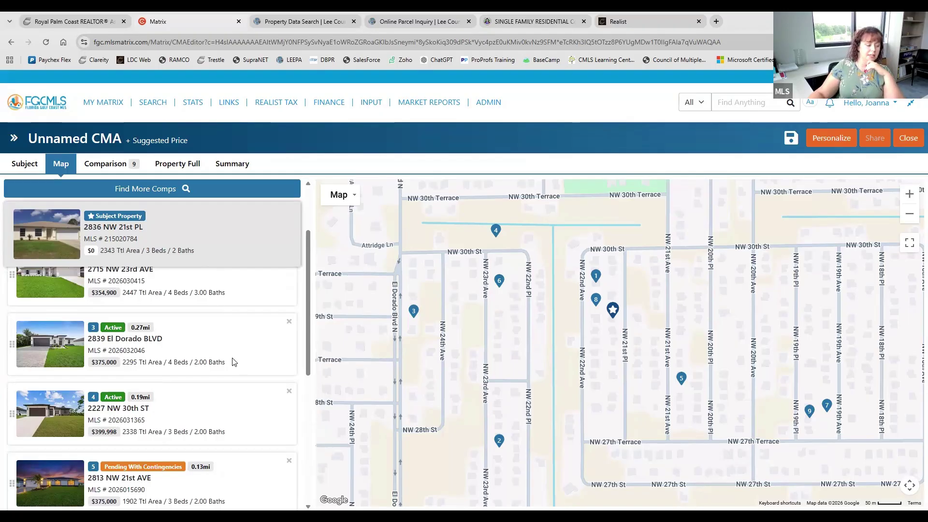
scroll(234, 362, down, 4)
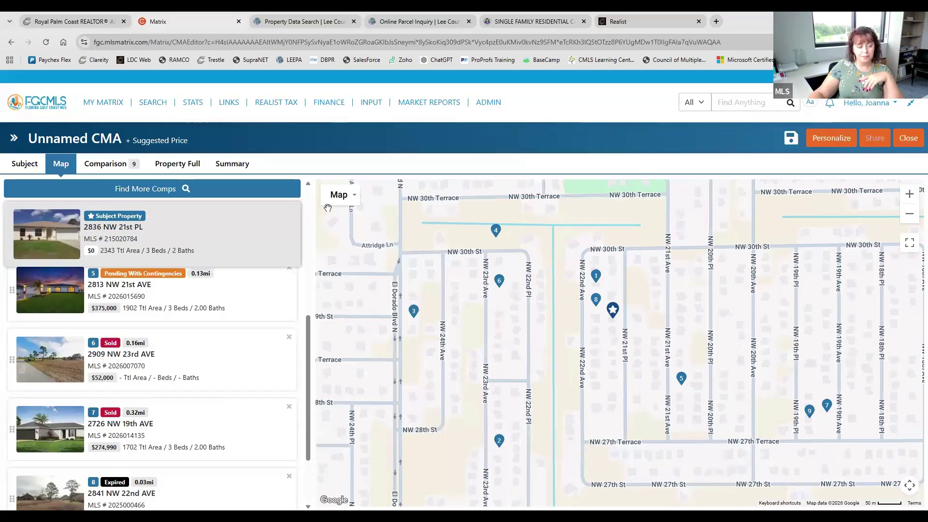
click(176, 107)
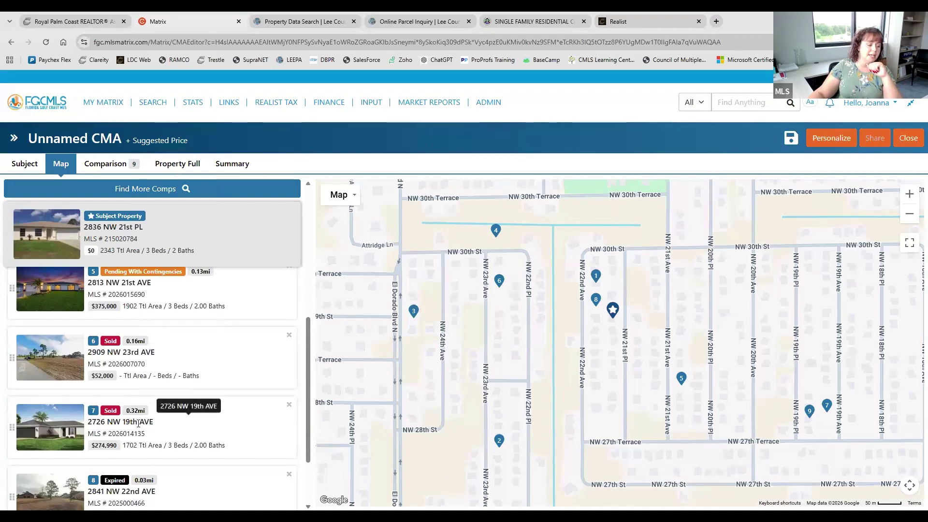
scroll(208, 466, down, 2)
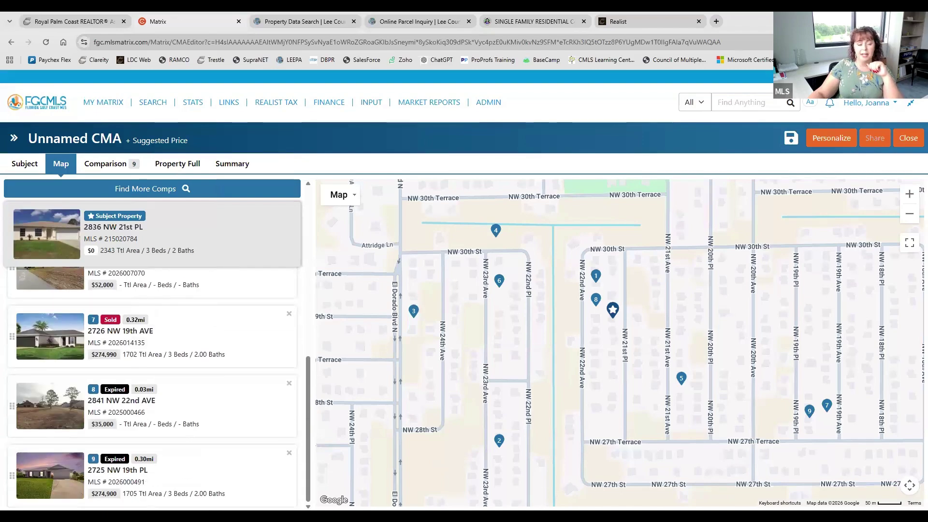
scroll(153, 386, up, 3)
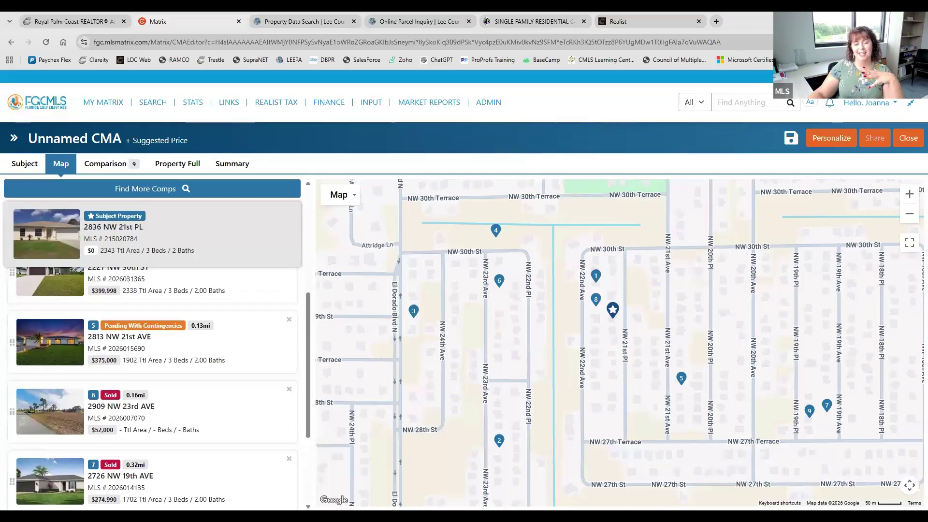
scroll(152, 387, up, 4)
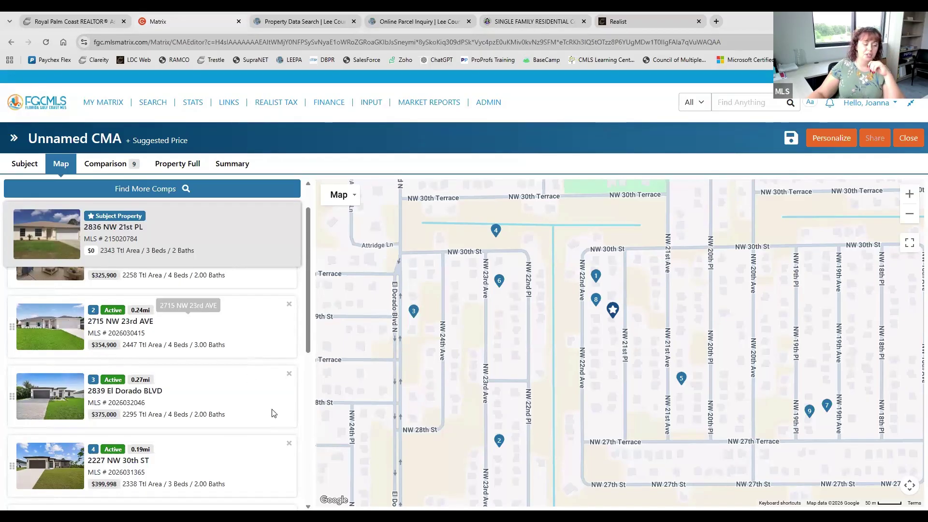
scroll(270, 437, down, 1)
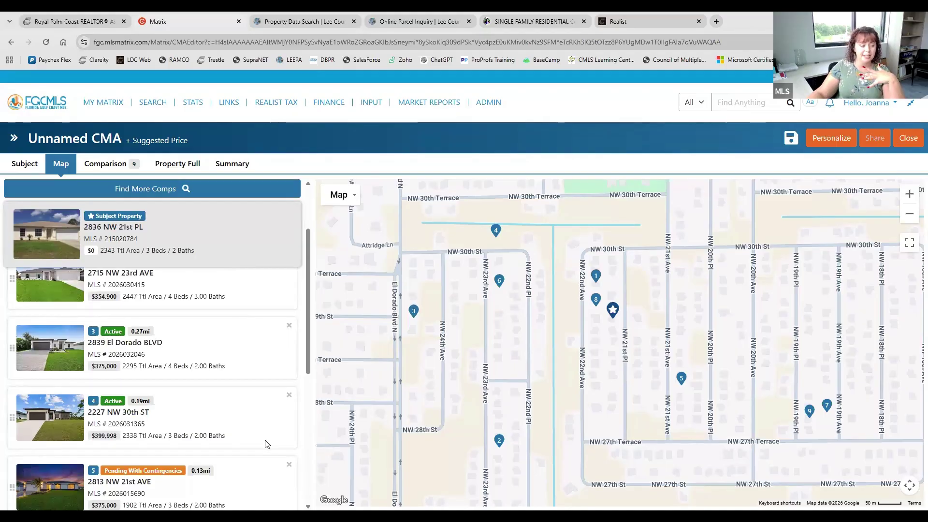
scroll(266, 444, up, 2)
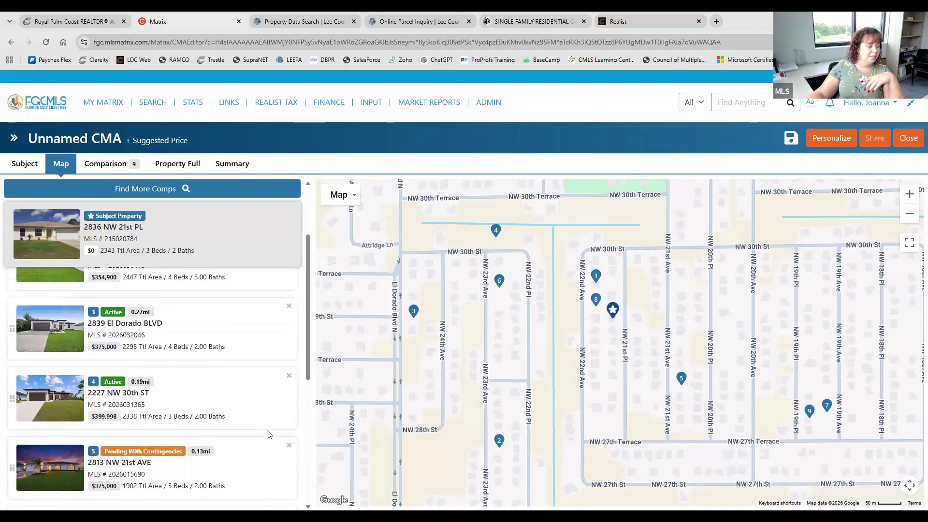
click(289, 279)
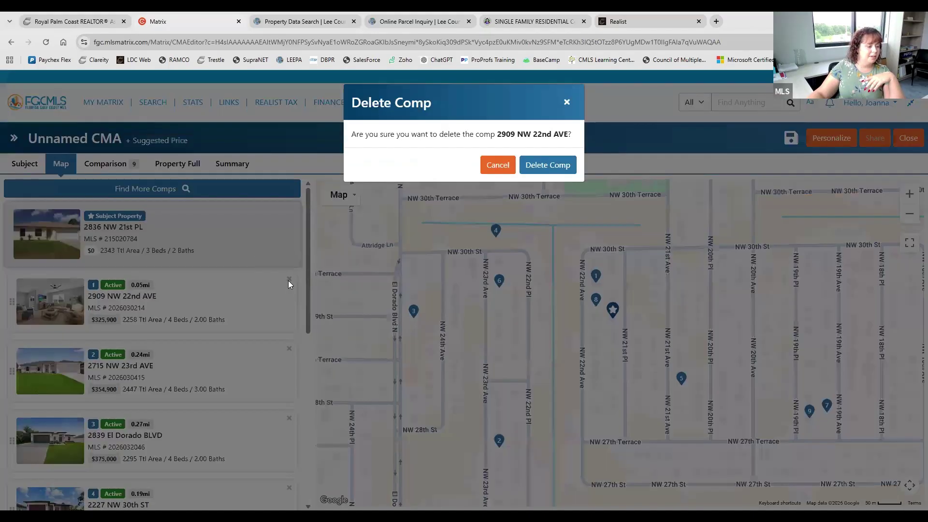
click(547, 165)
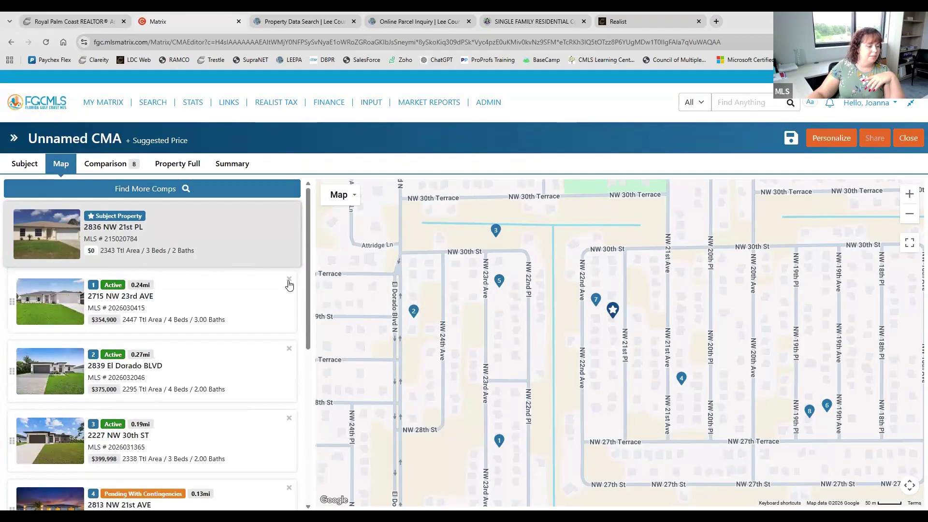
click(289, 279)
click(545, 165)
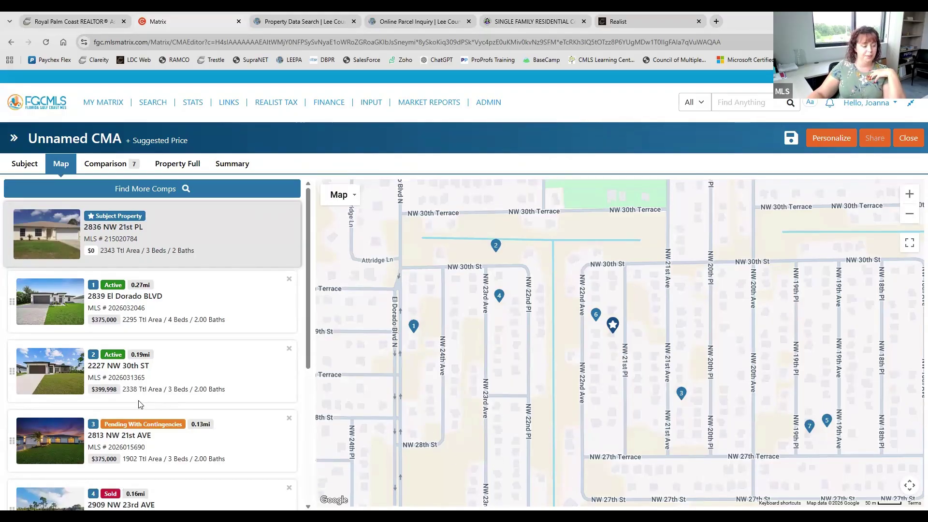
scroll(139, 405, down, 3)
scroll(140, 405, up, 3)
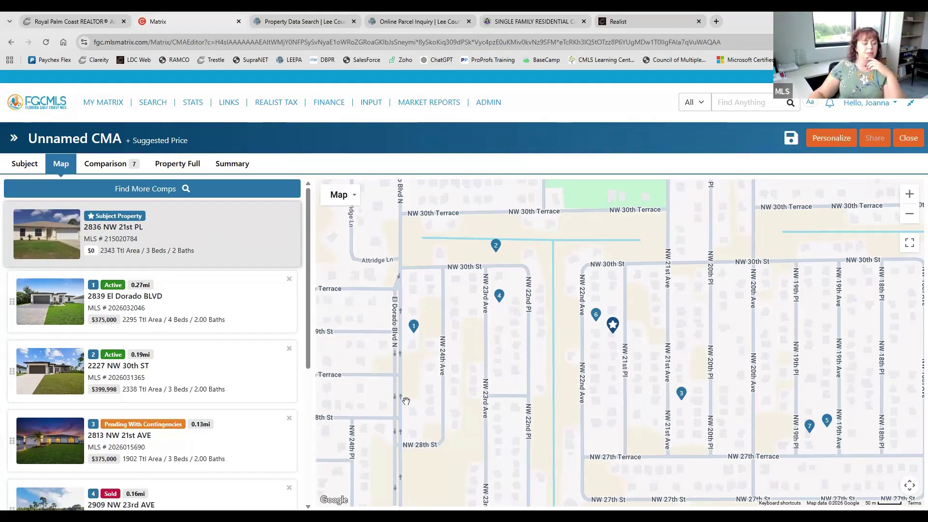
scroll(238, 311, down, 3)
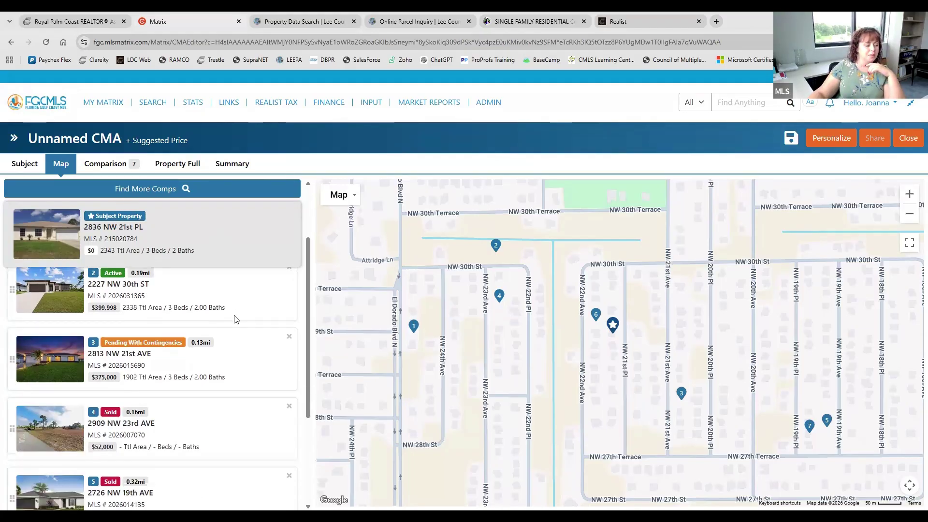
scroll(235, 319, up, 3)
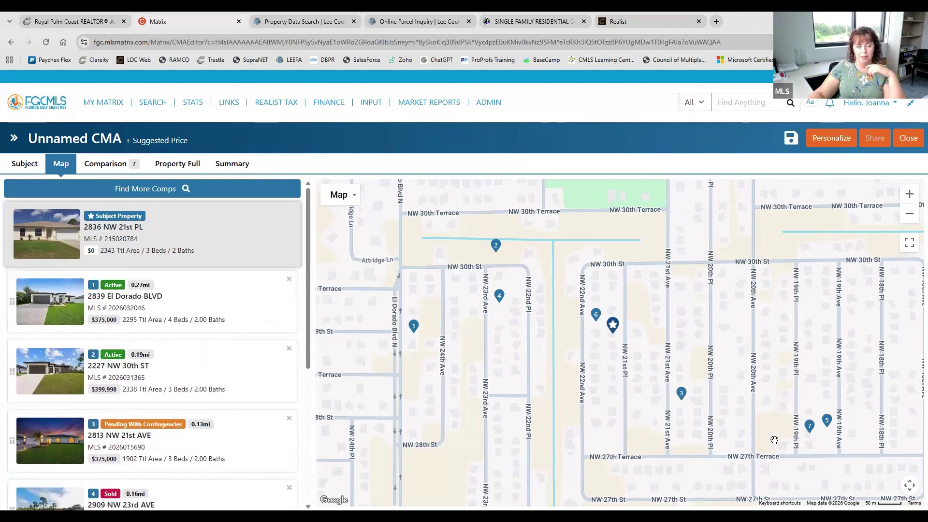
click(105, 165)
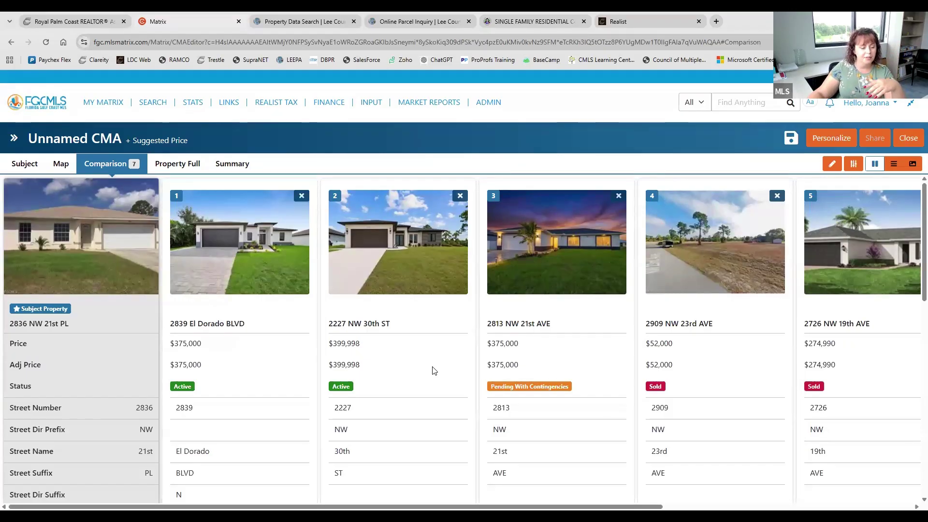
scroll(434, 371, down, 4)
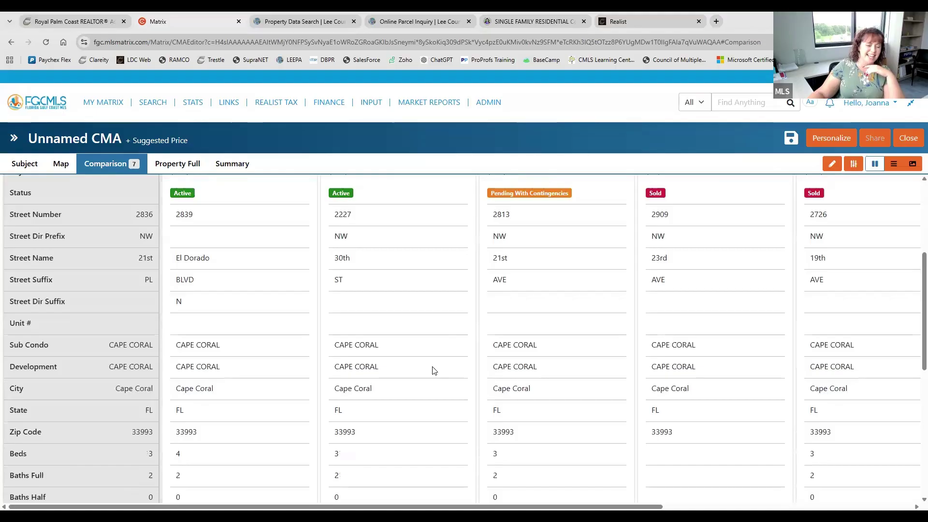
scroll(434, 371, down, 3)
scroll(434, 371, down, 3)
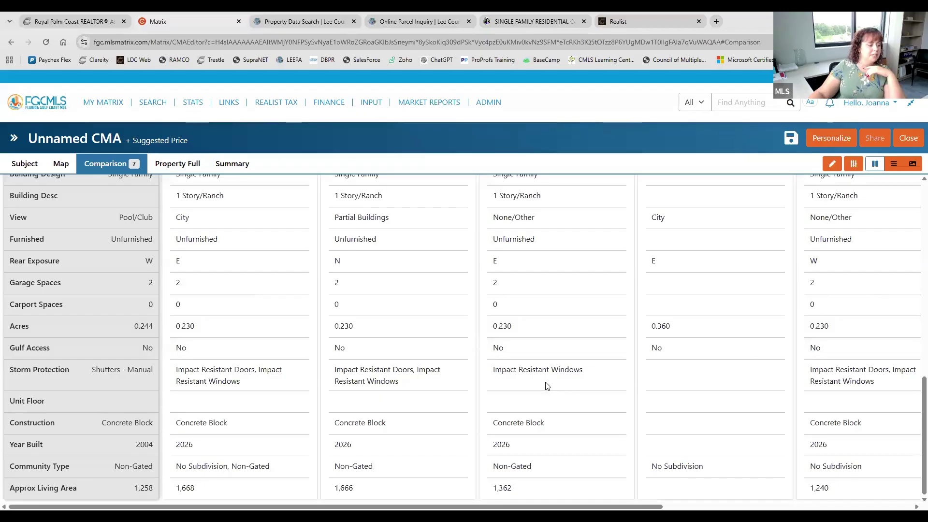
scroll(477, 405, up, 10)
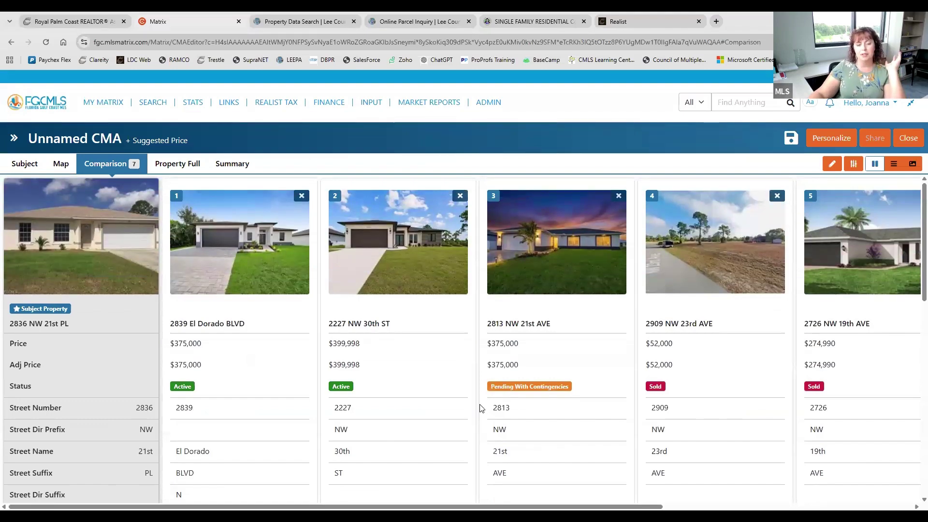
scroll(481, 409, down, 1)
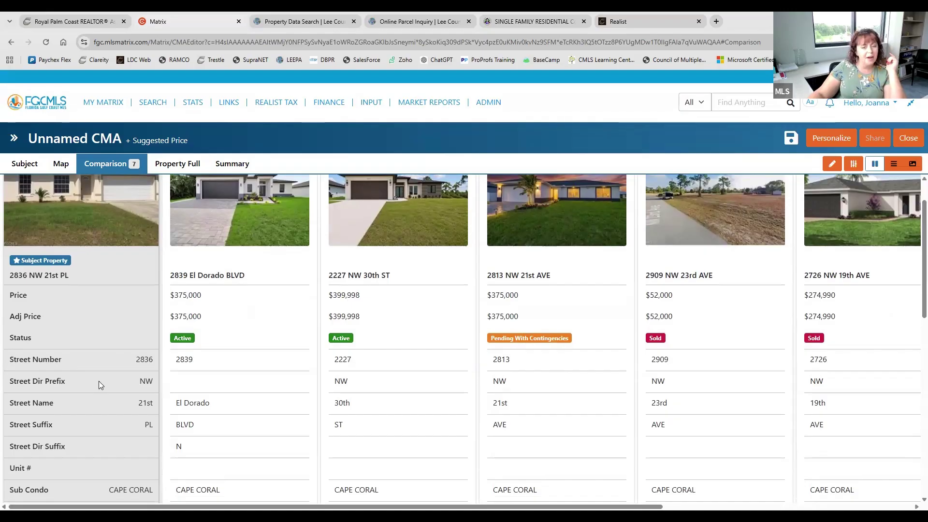
scroll(98, 381, down, 5)
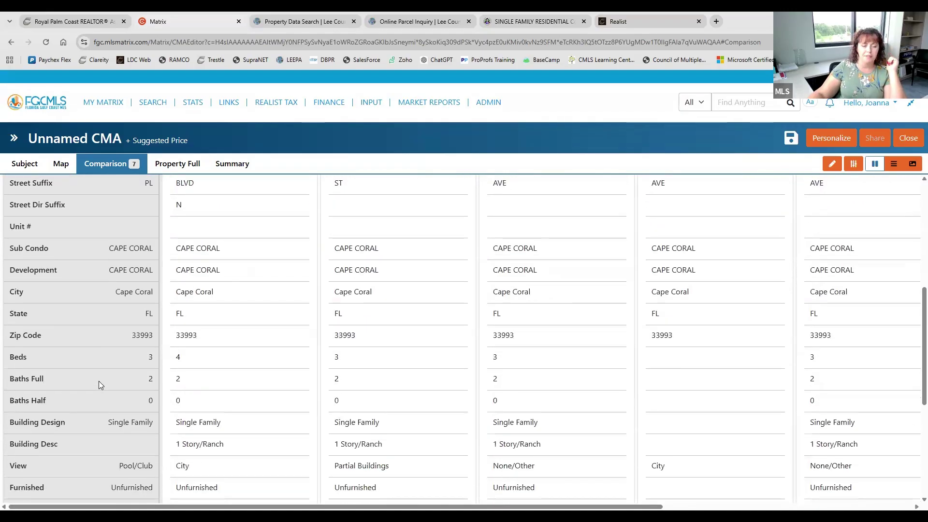
scroll(99, 381, down, 1)
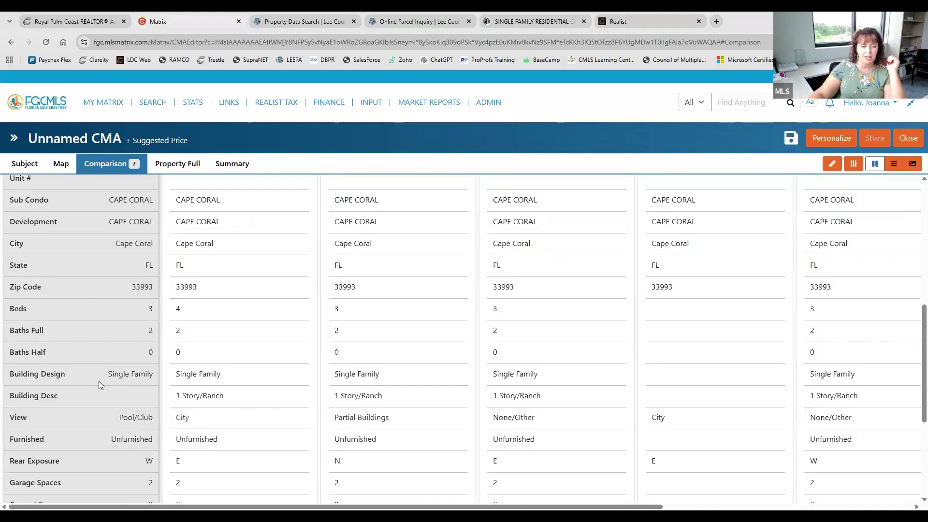
scroll(99, 381, down, 4)
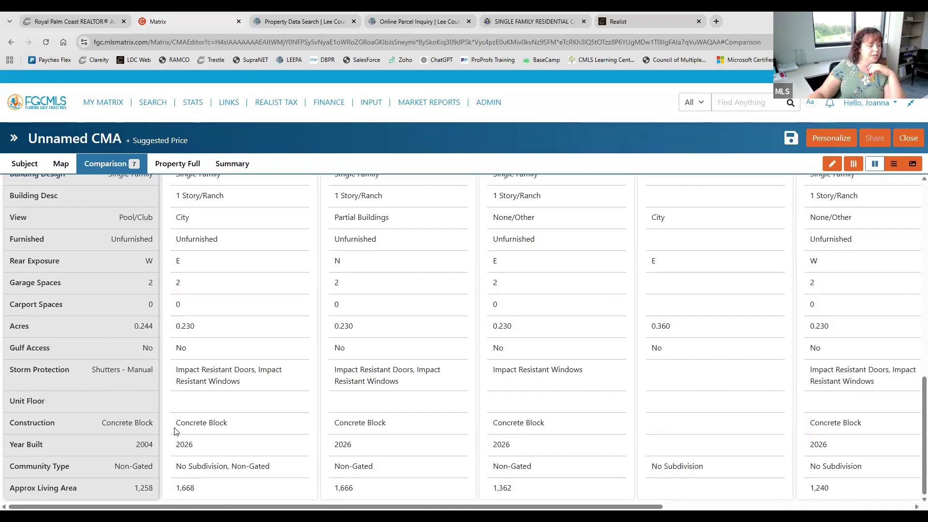
scroll(176, 432, up, 10)
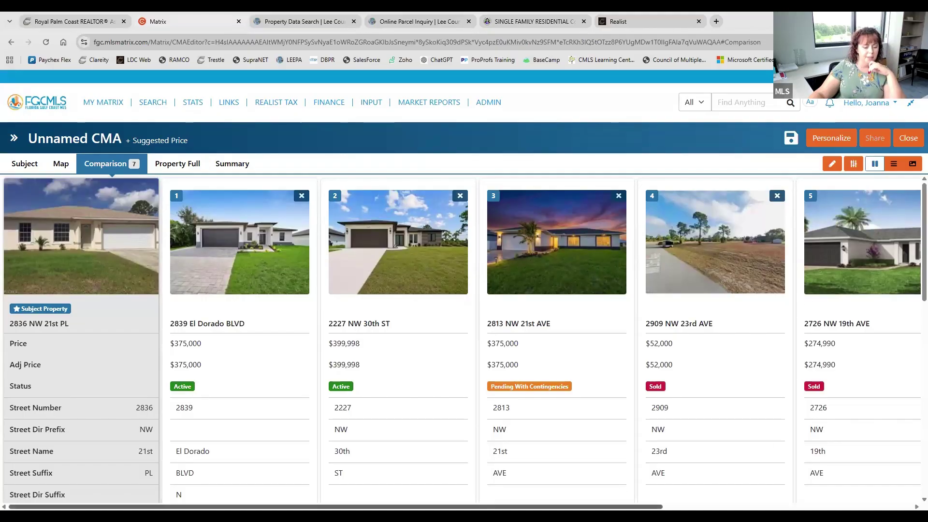
scroll(464, 338, right, 8)
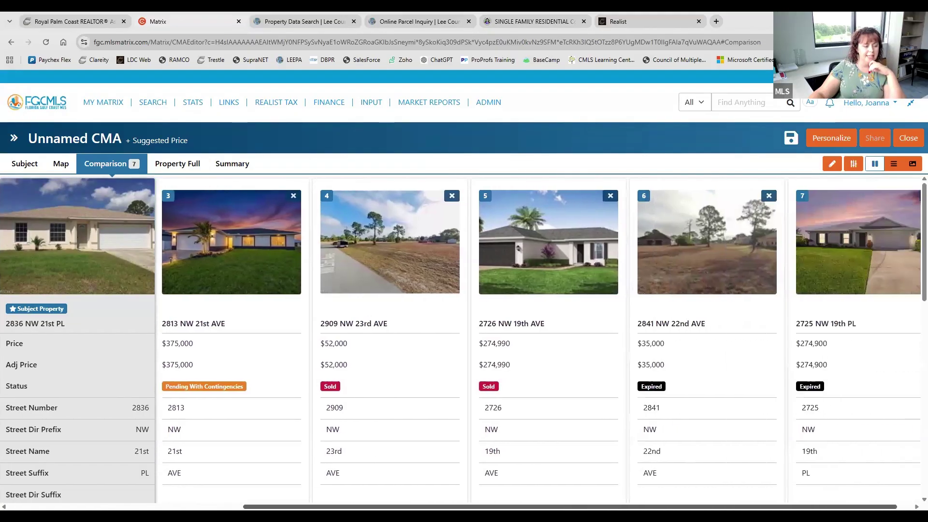
scroll(258, 380, left, 8)
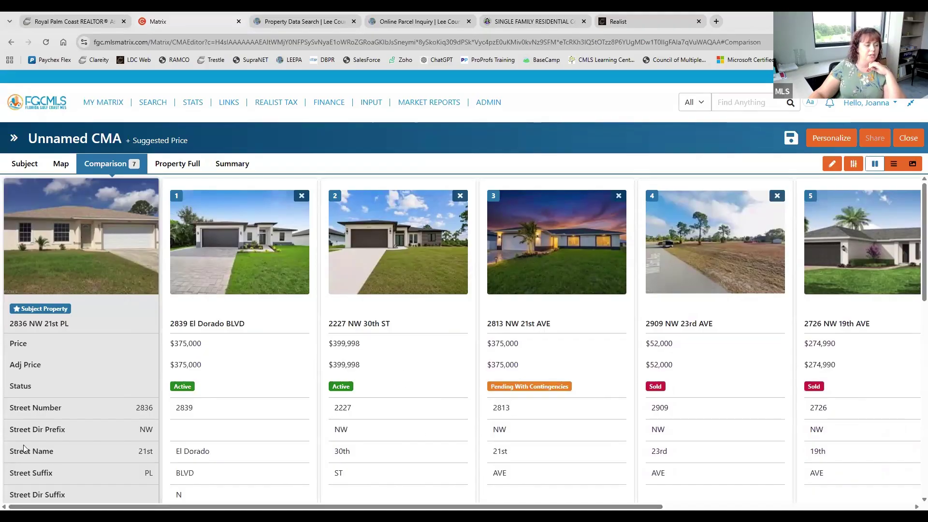
click(853, 164)
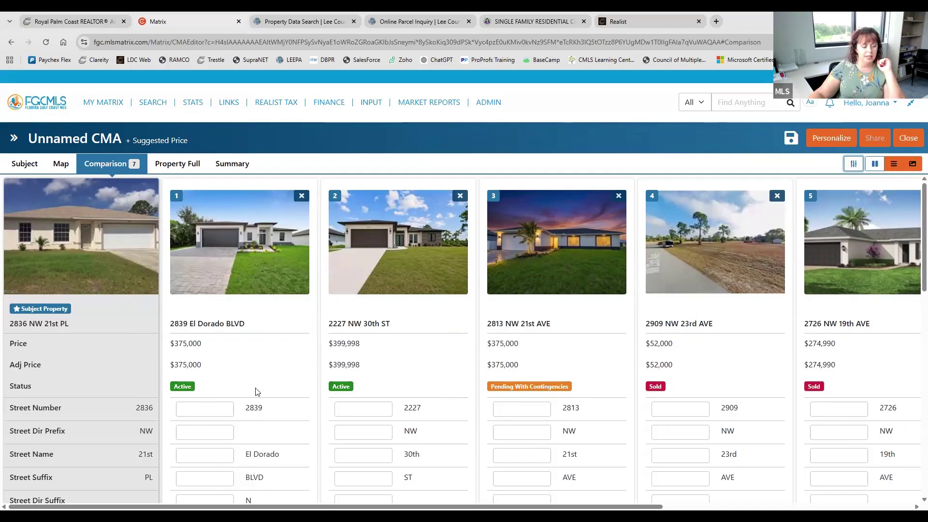
scroll(345, 432, down, 4)
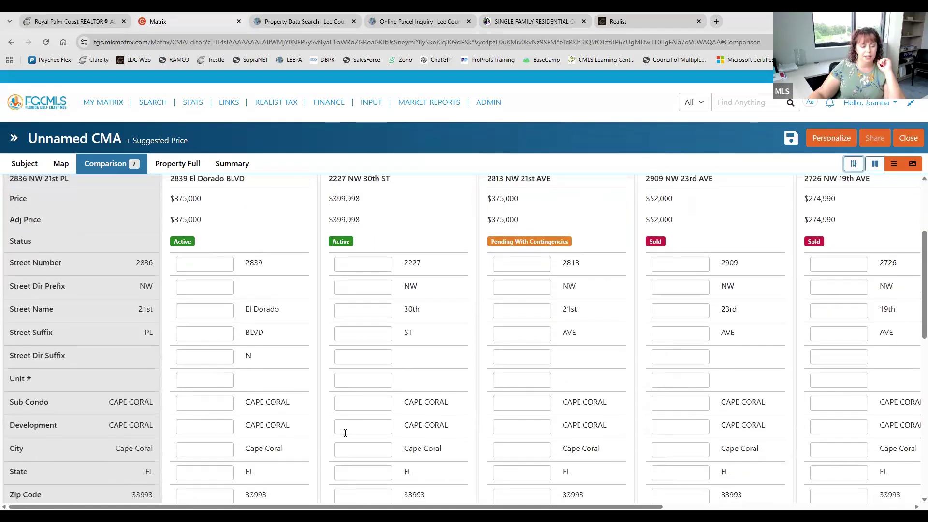
scroll(345, 432, up, 4)
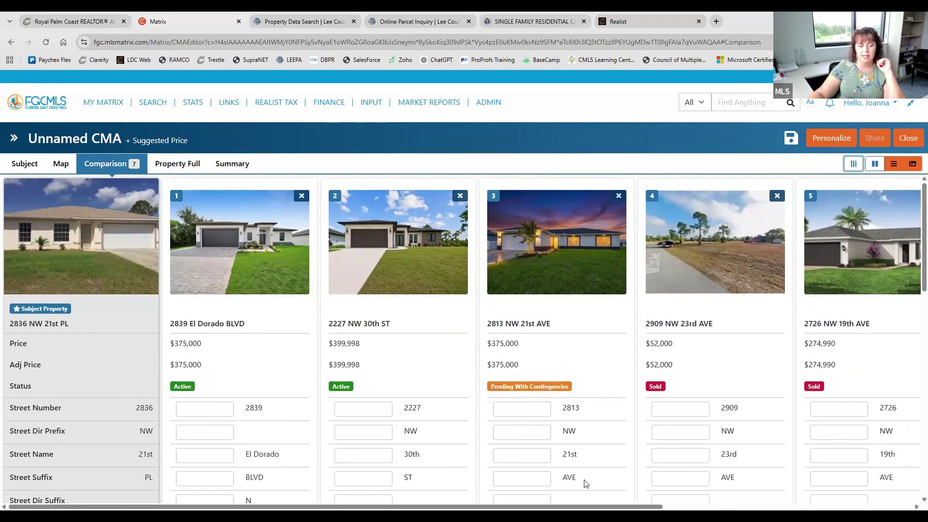
click(853, 165)
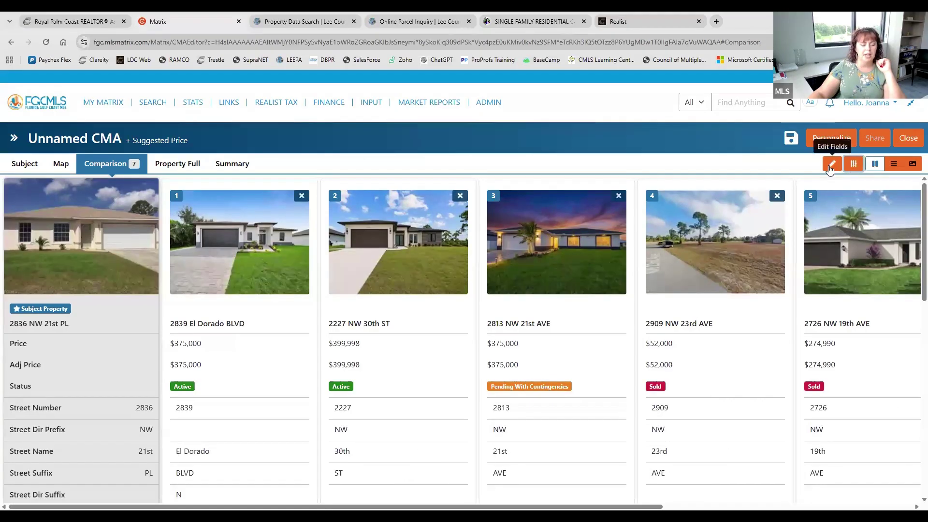
click(830, 165)
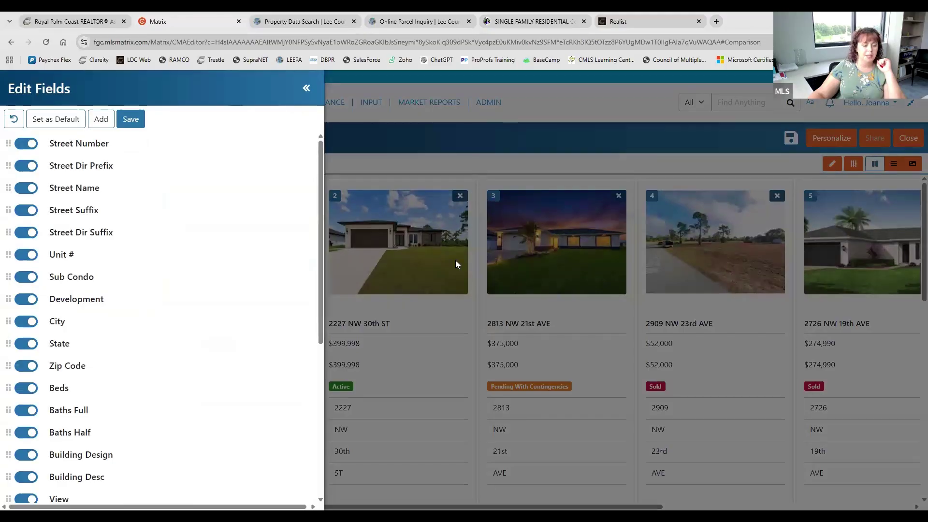
scroll(159, 303, down, 5)
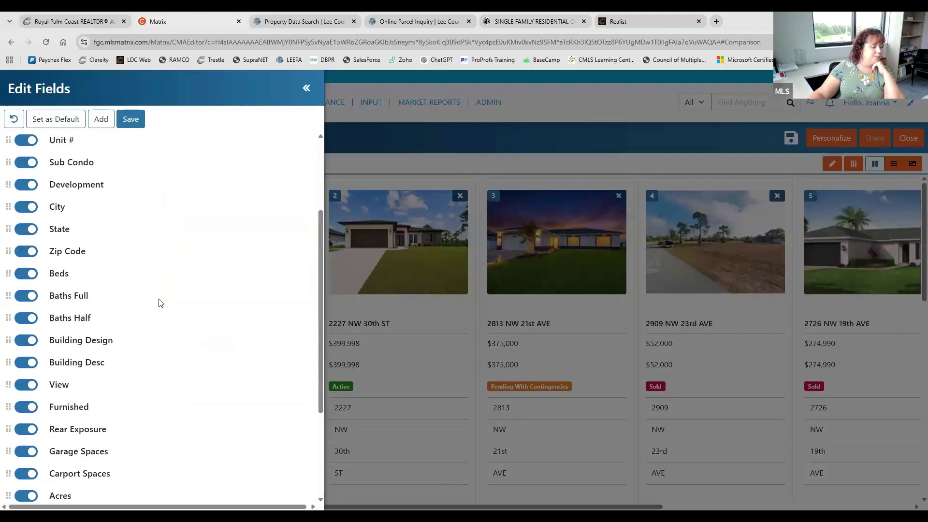
scroll(159, 303, up, 5)
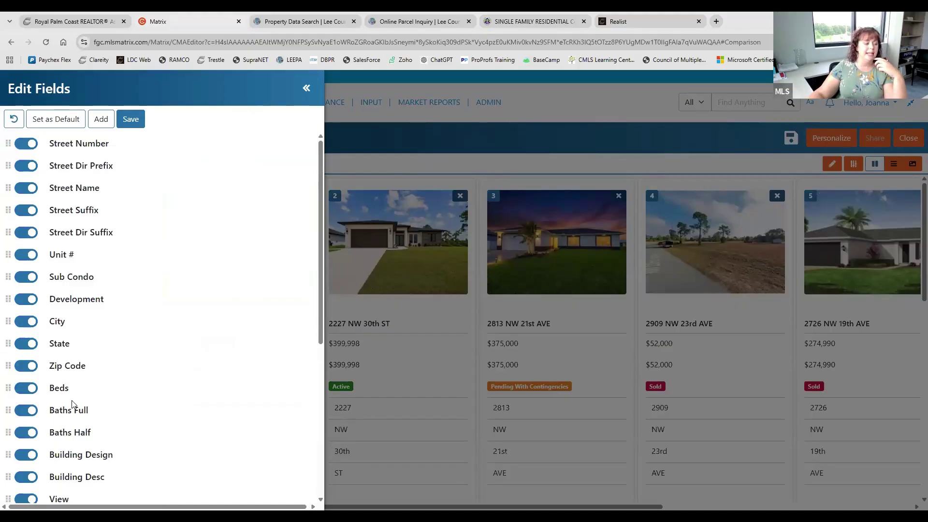
click(102, 119)
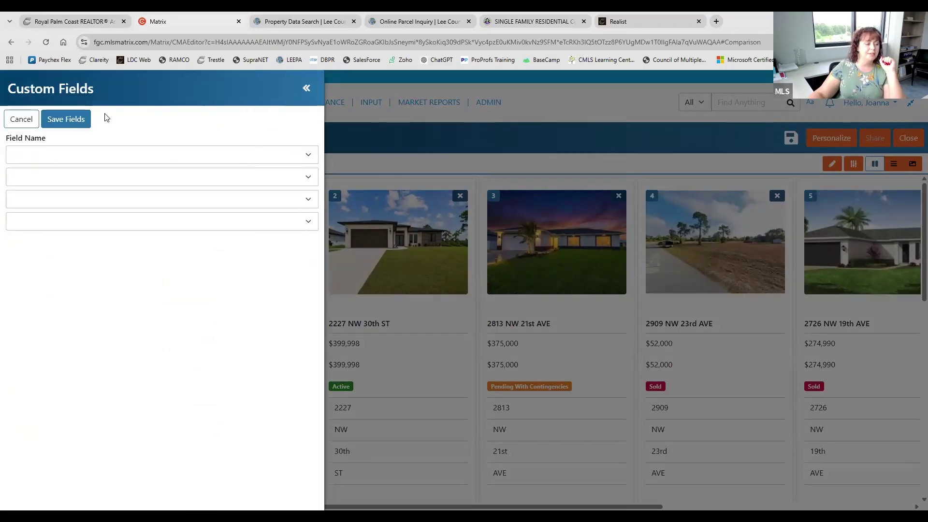
click(245, 150)
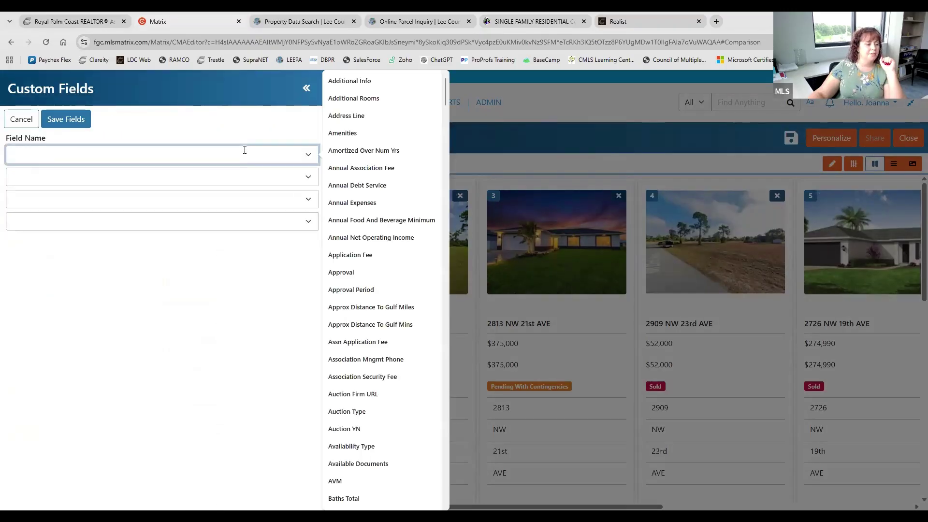
click(224, 336)
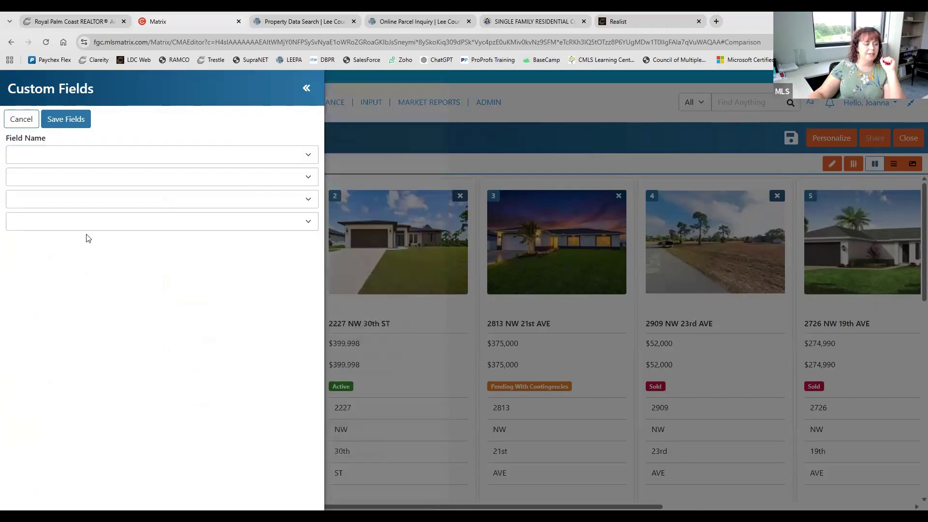
click(28, 120)
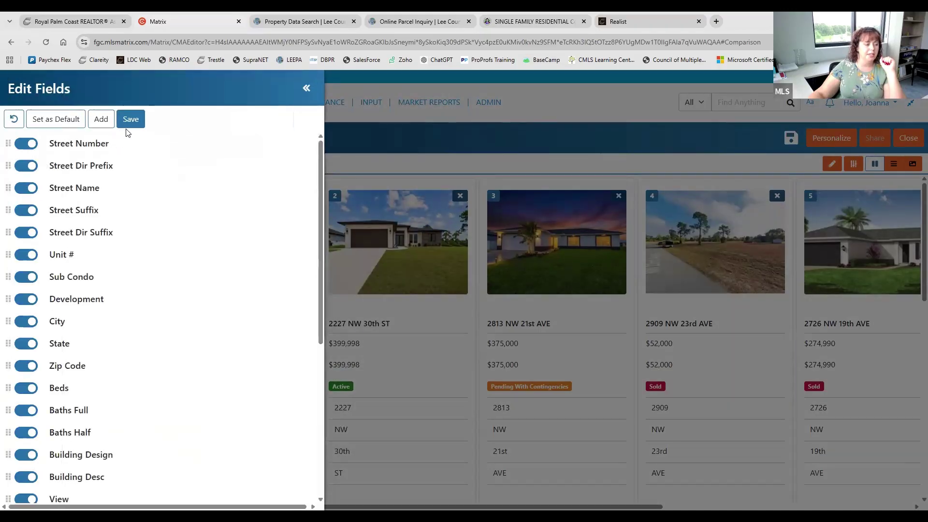
click(307, 89)
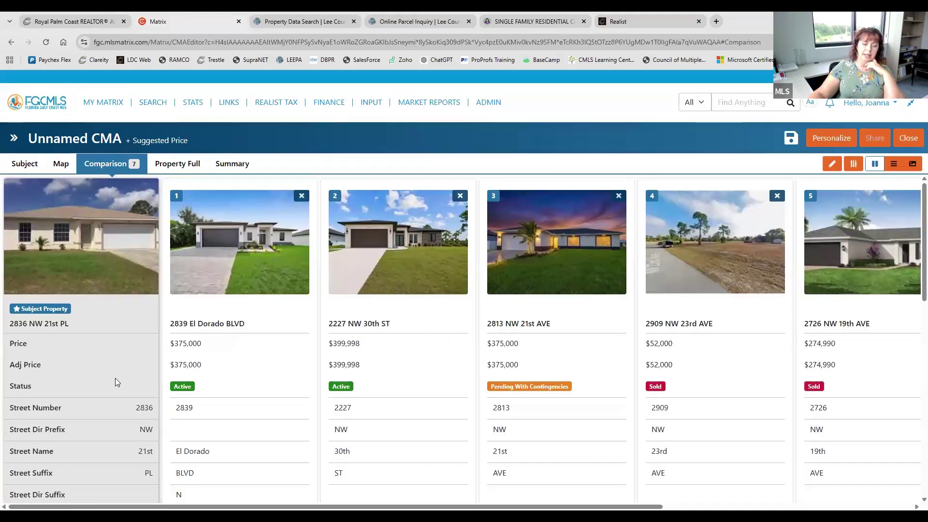
scroll(116, 378, down, 9)
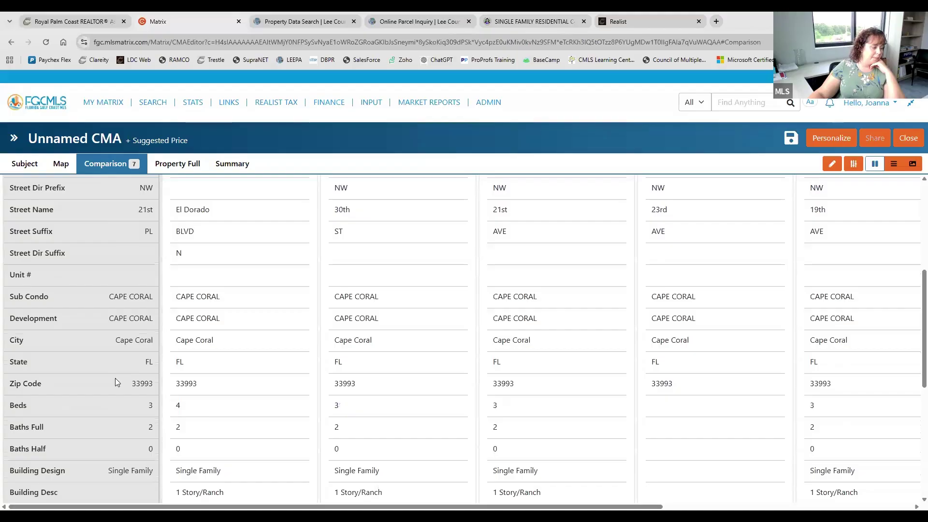
scroll(115, 378, down, 2)
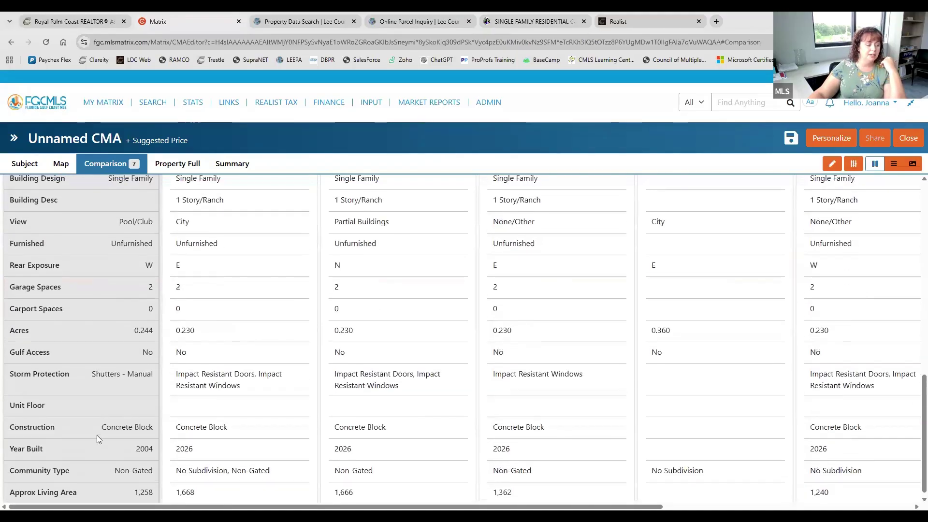
scroll(97, 435, up, 11)
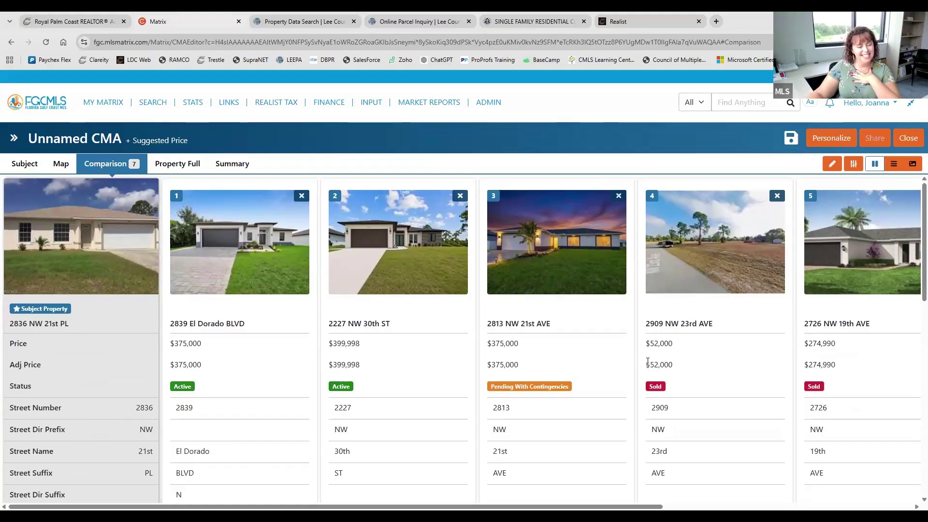
click(895, 165)
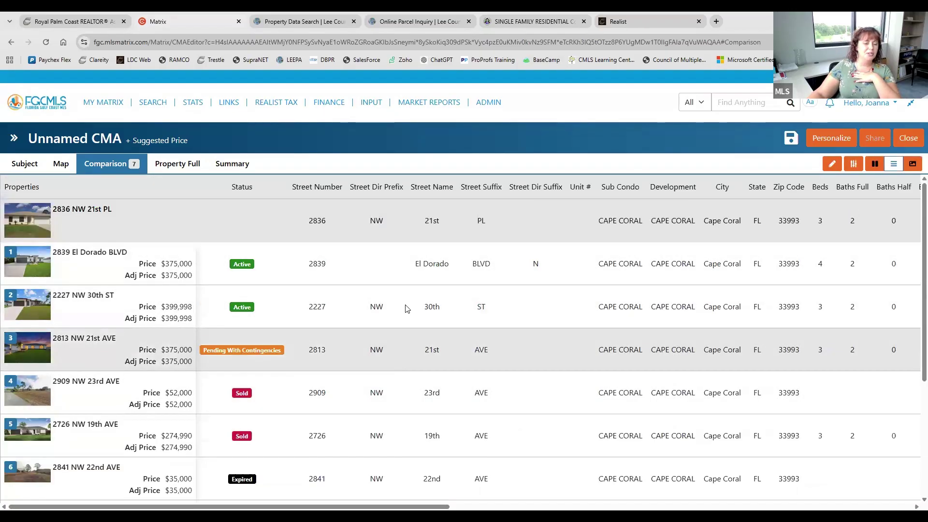
scroll(404, 330, down, 4)
scroll(401, 329, up, 4)
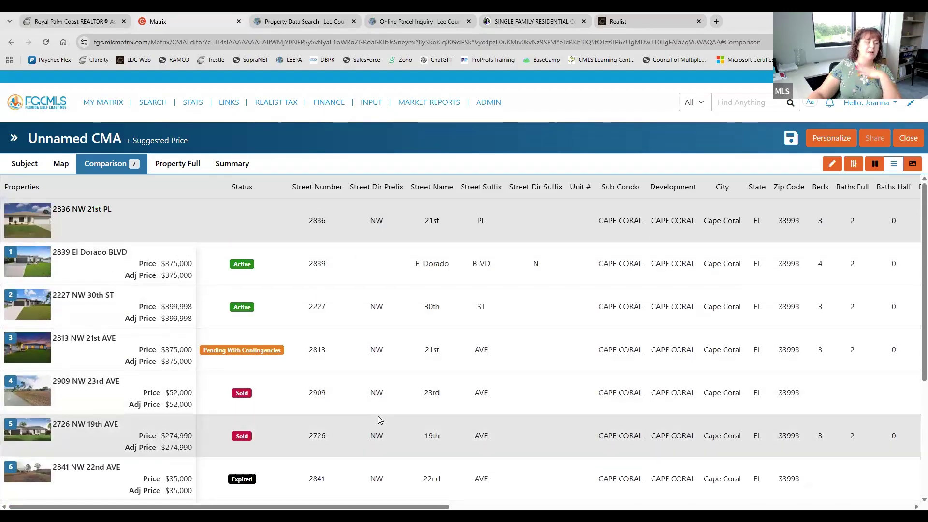
click(875, 165)
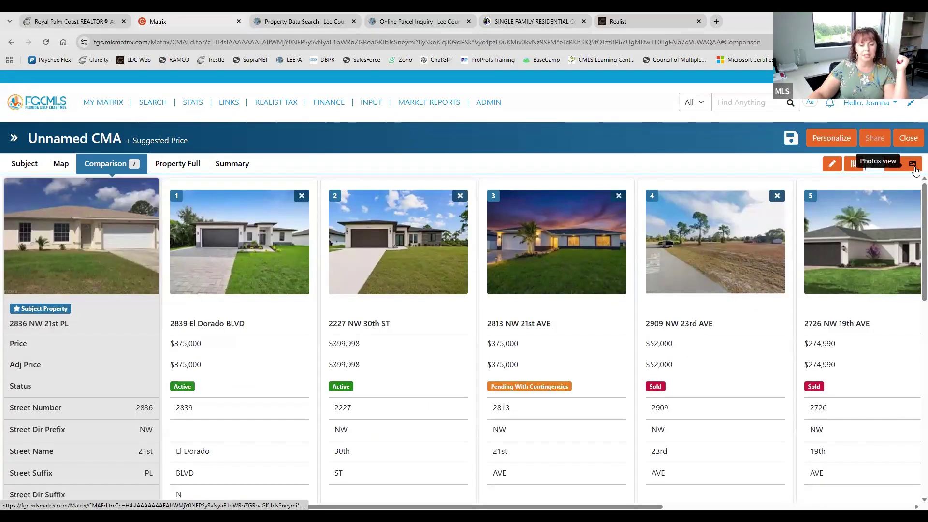
click(913, 166)
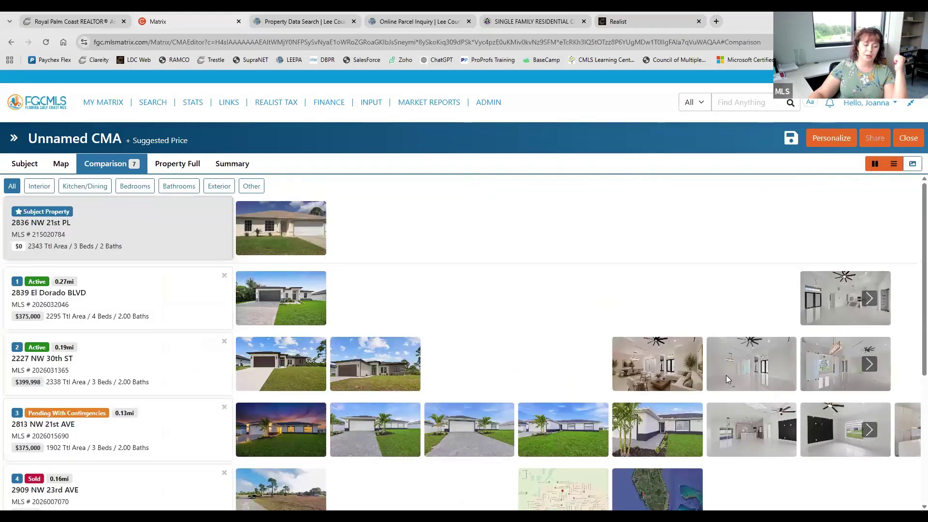
scroll(706, 348, down, 4)
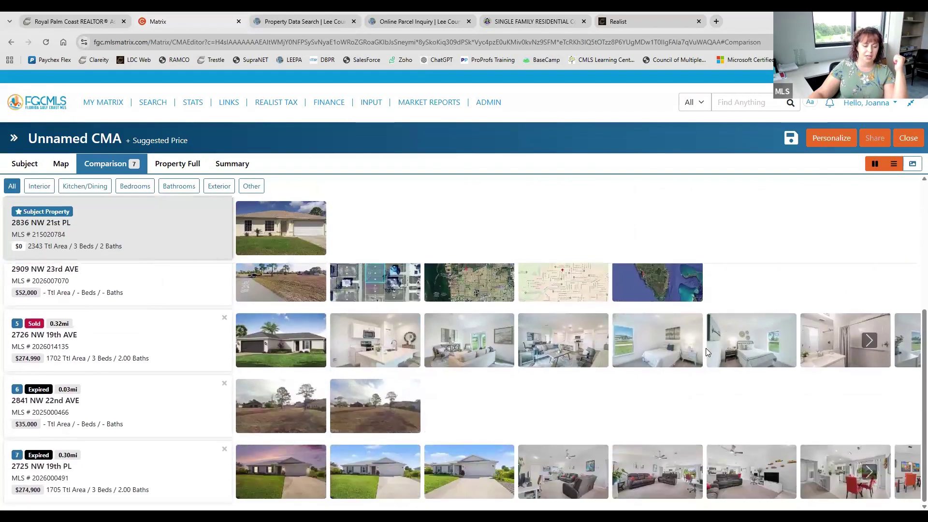
scroll(706, 348, up, 4)
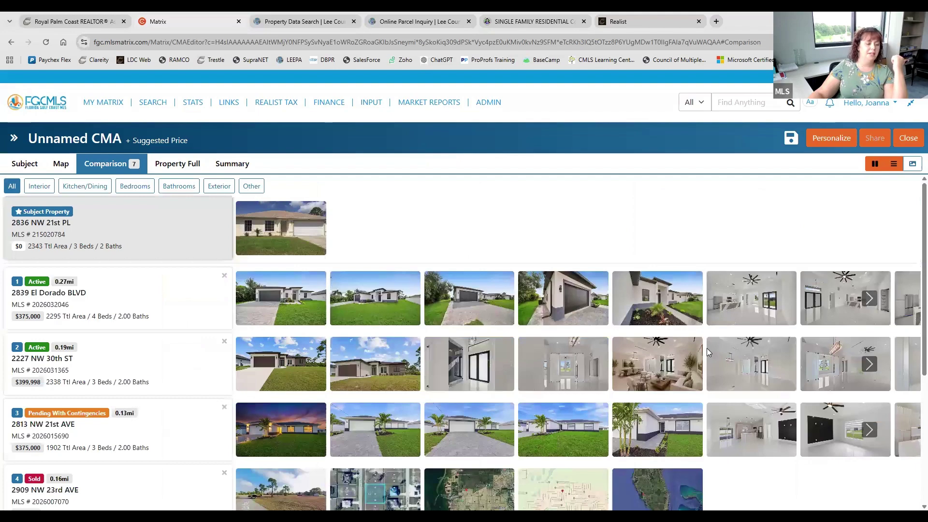
click(874, 165)
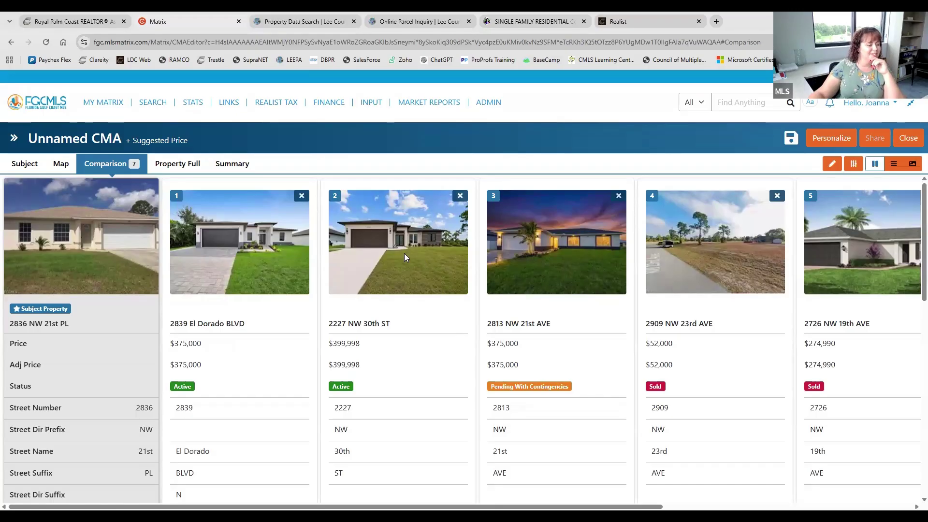
scroll(404, 253, down, 7)
scroll(405, 255, up, 4)
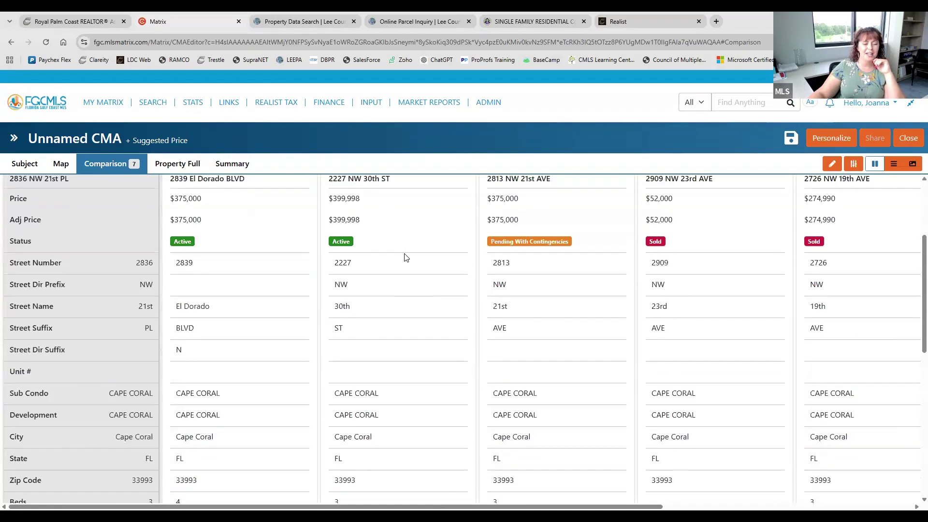
scroll(405, 258, up, 3)
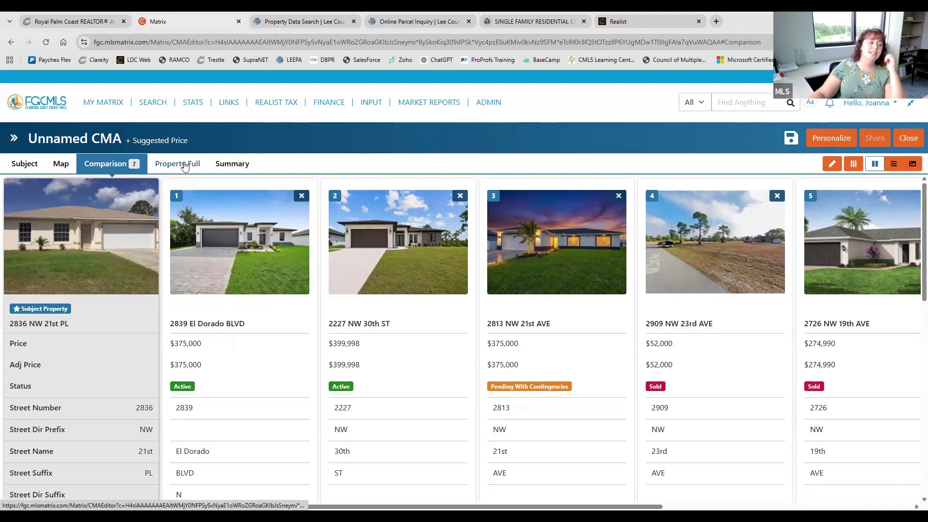
click(393, 332)
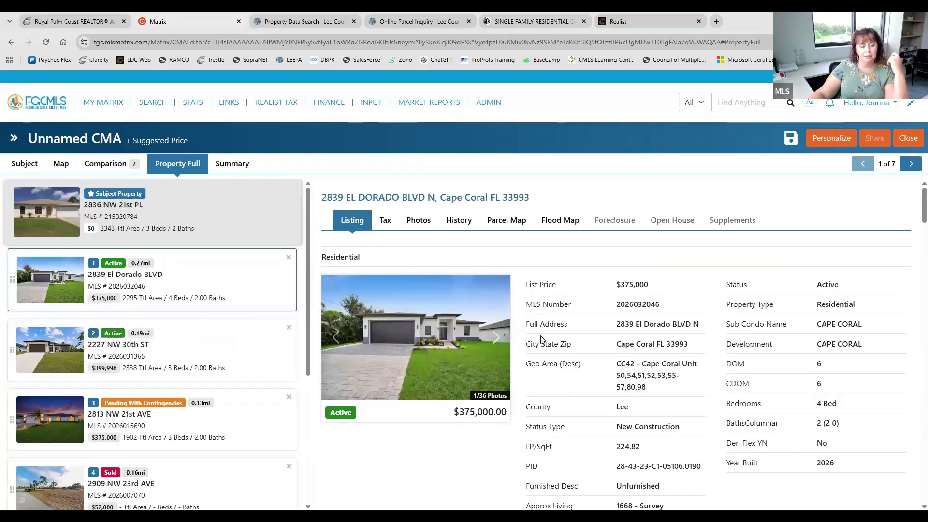
scroll(597, 343, down, 3)
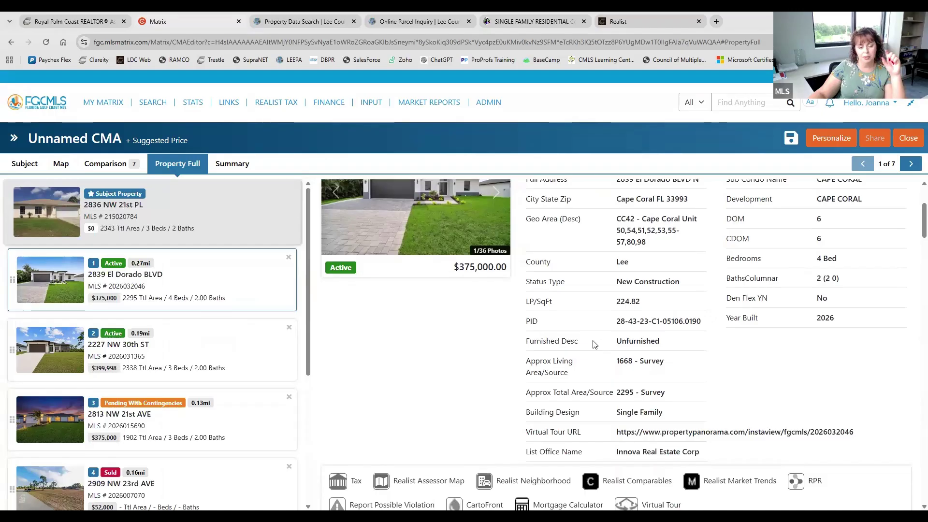
scroll(595, 345, down, 10)
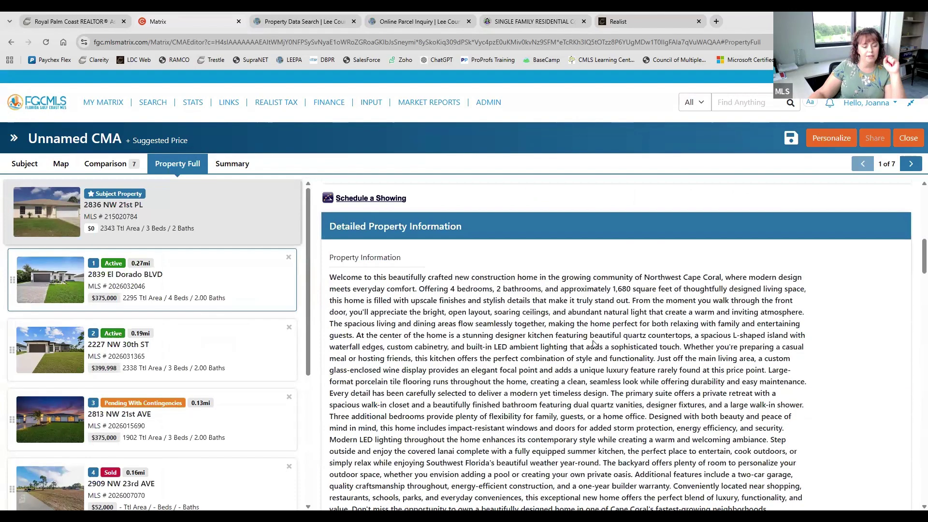
scroll(594, 344, down, 15)
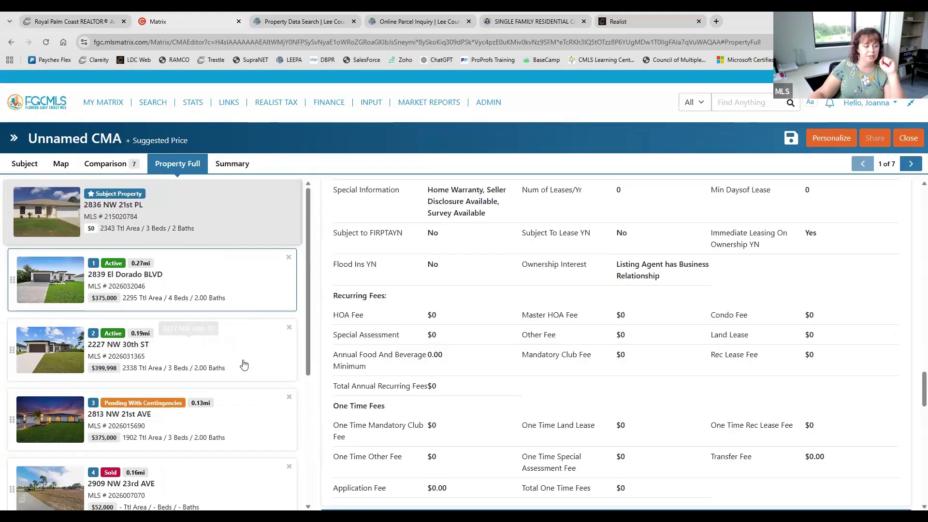
scroll(552, 327, up, 5)
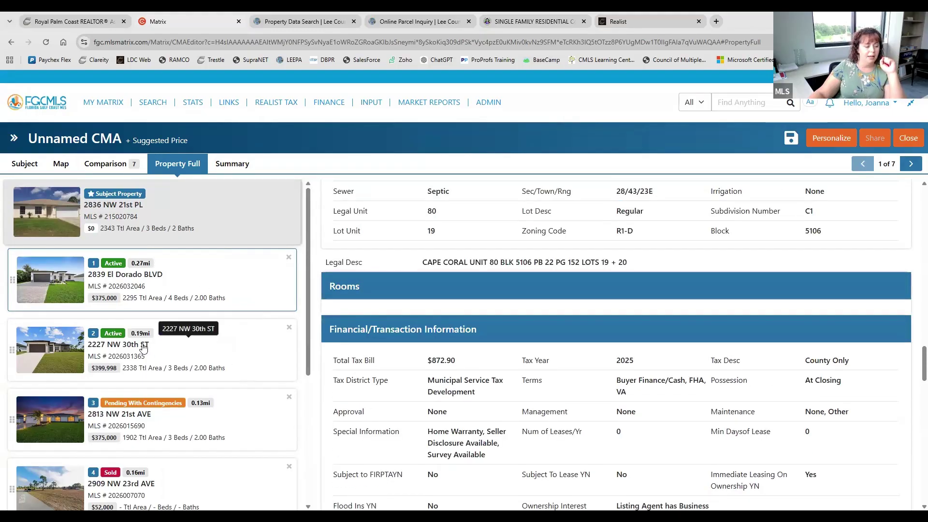
scroll(635, 335, up, 10)
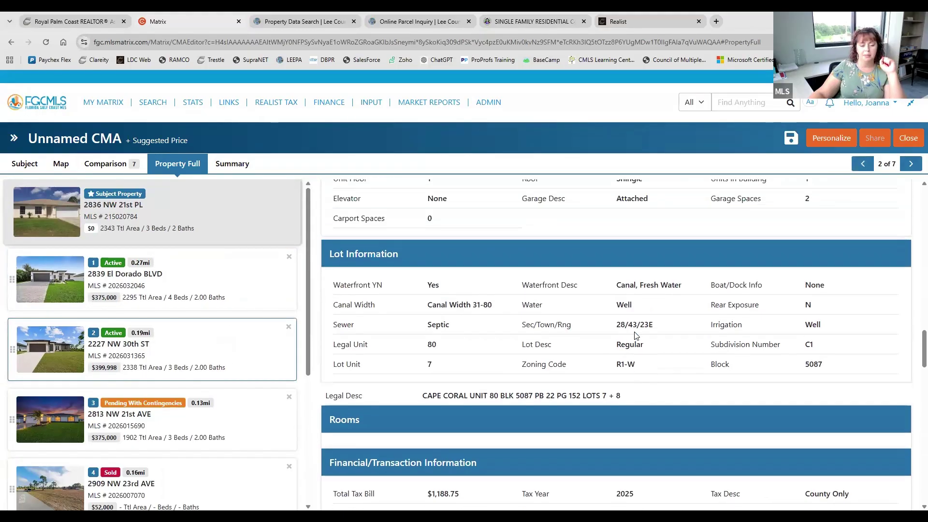
scroll(635, 335, up, 6)
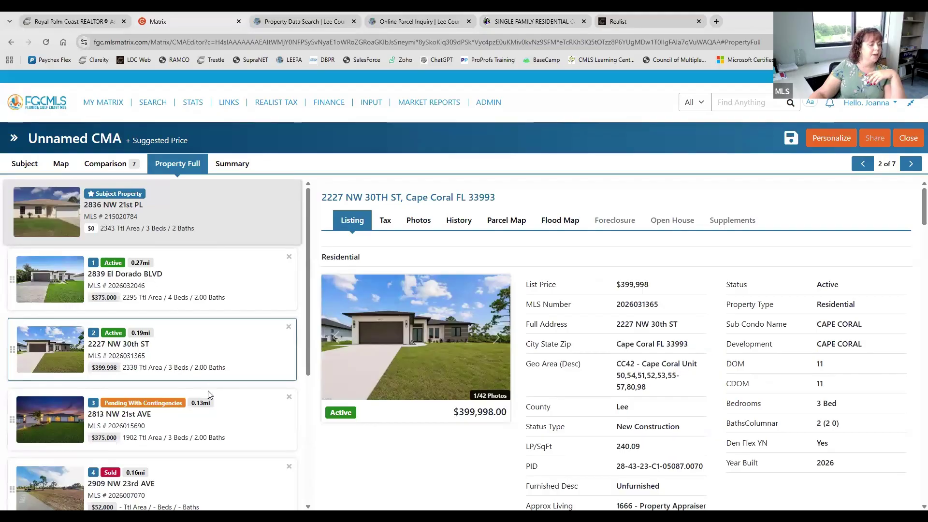
scroll(209, 419, down, 4)
scroll(209, 419, up, 5)
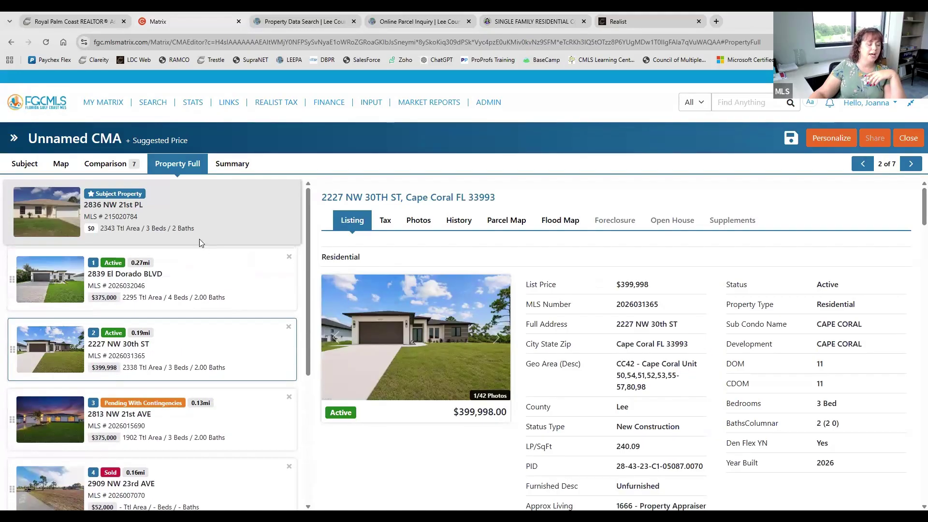
View the comps' Summary by Square Footage and Price/SqFt, then return to the Pricing timeline
click(242, 170)
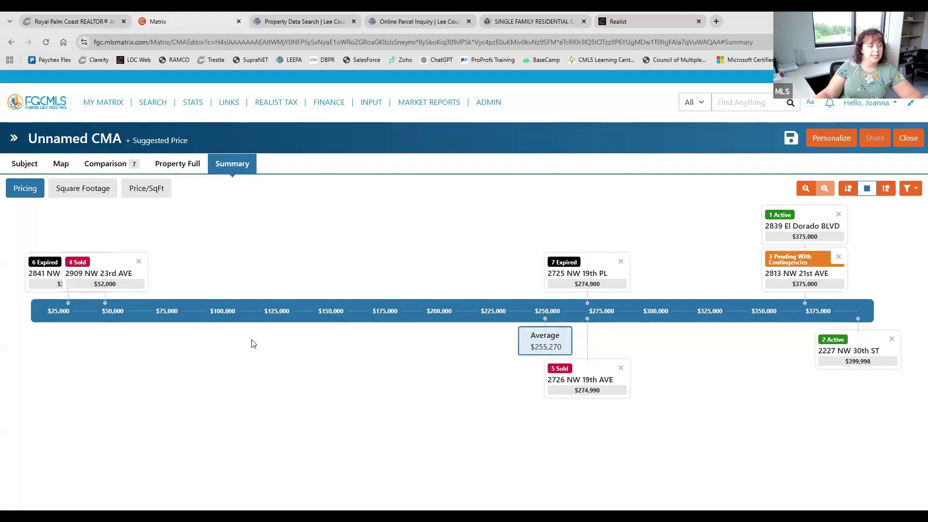
click(92, 193)
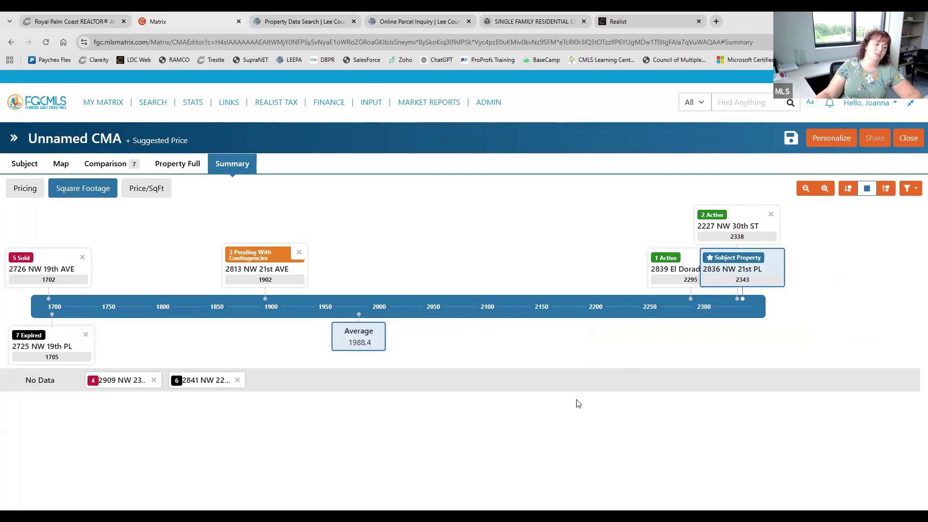
click(128, 191)
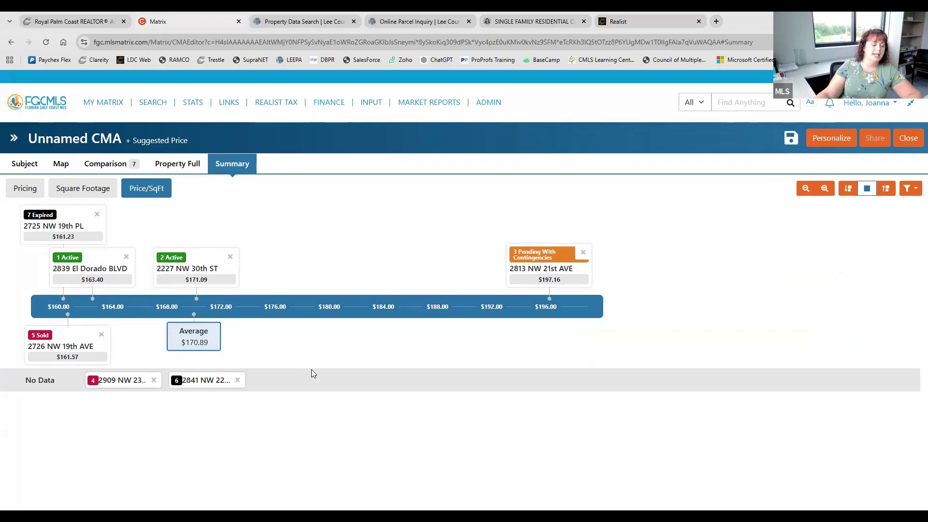
click(25, 189)
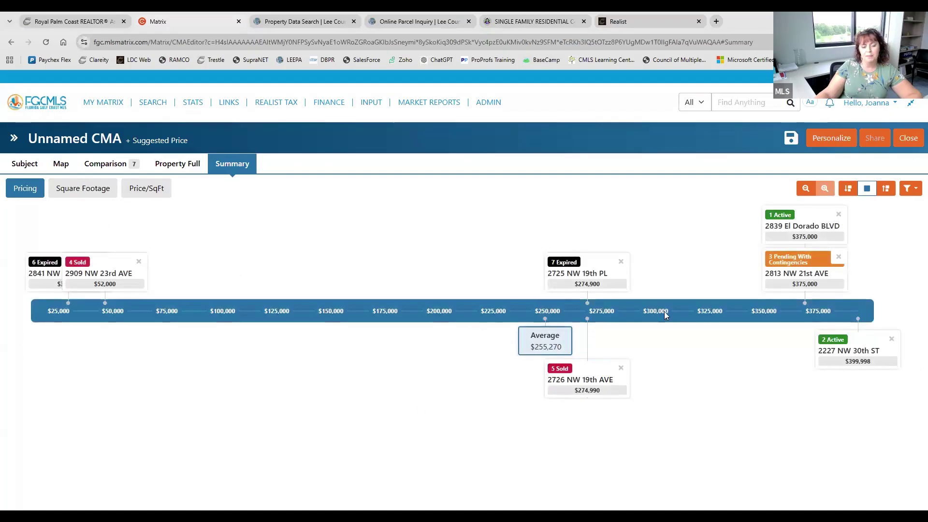
Try the Small, Large and Medium card views for the comps list, settling on Medium Cards
click(848, 189)
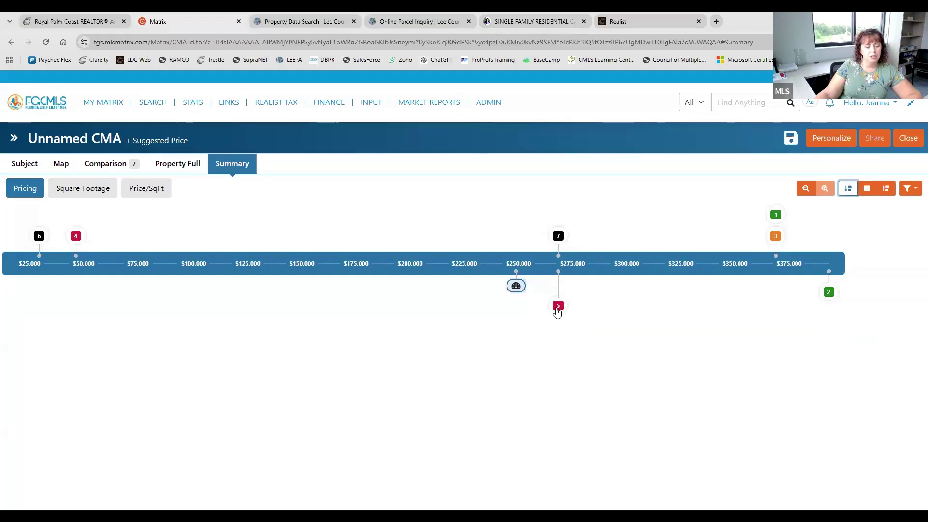
mouse_move(558, 233)
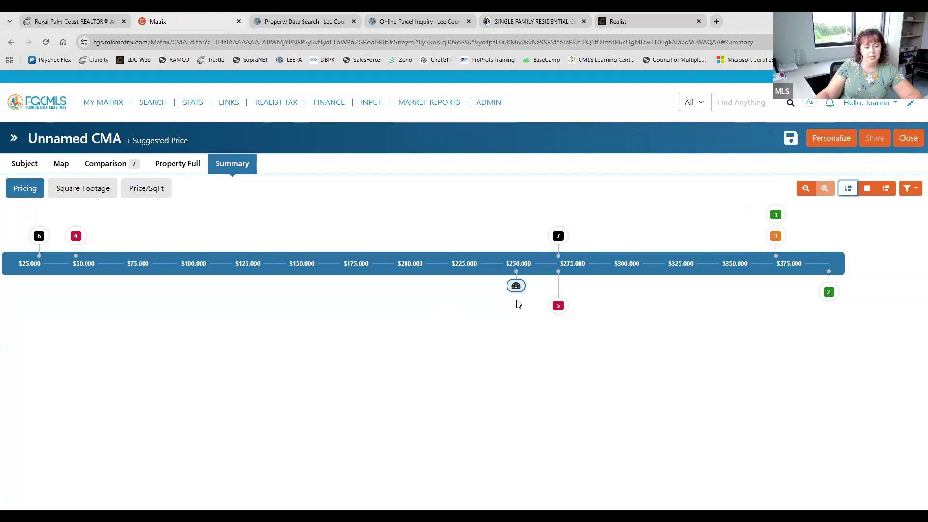
click(886, 189)
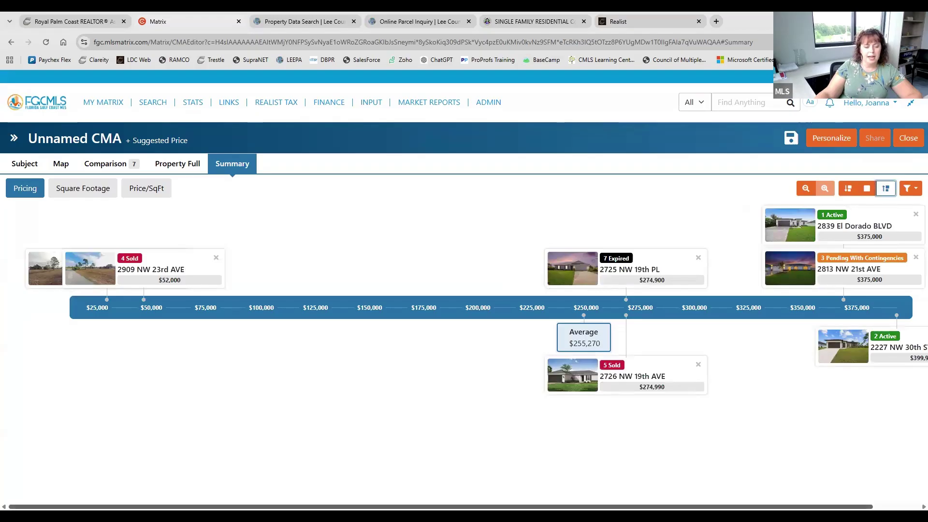
click(868, 188)
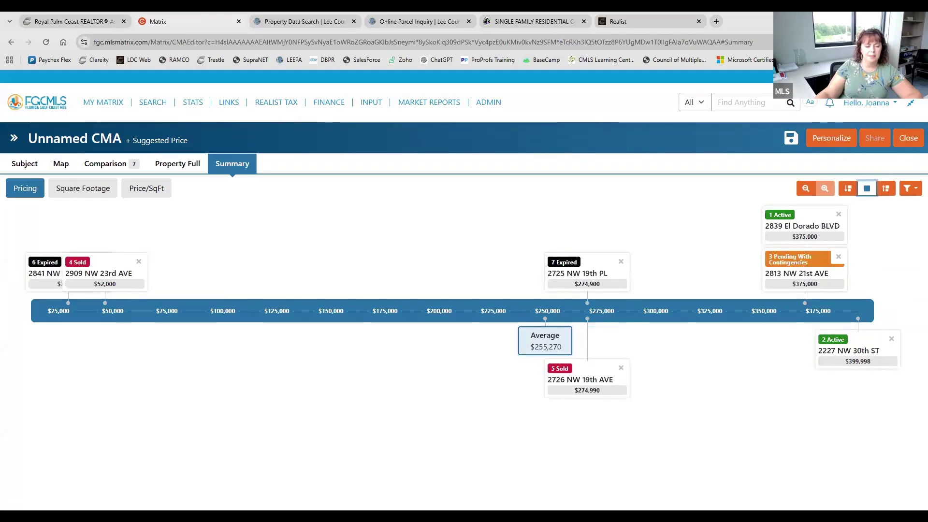
click(572, 288)
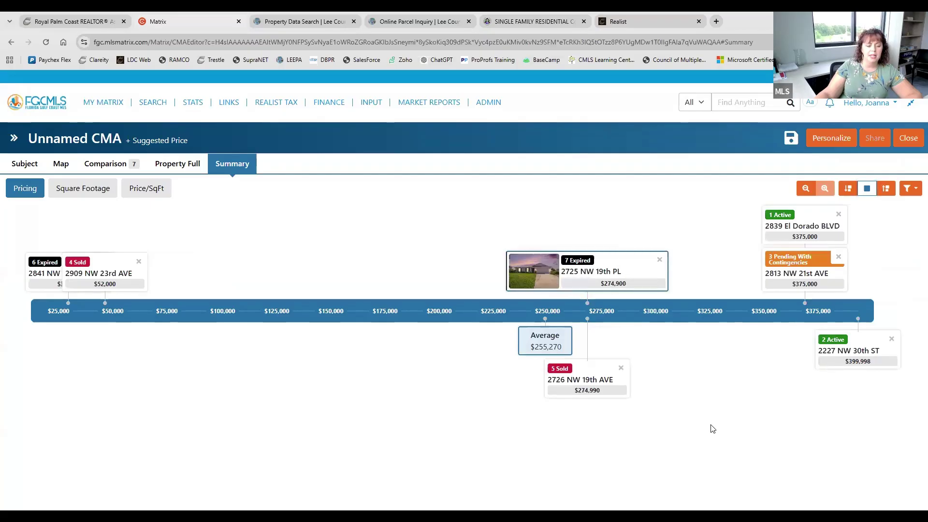
click(660, 261)
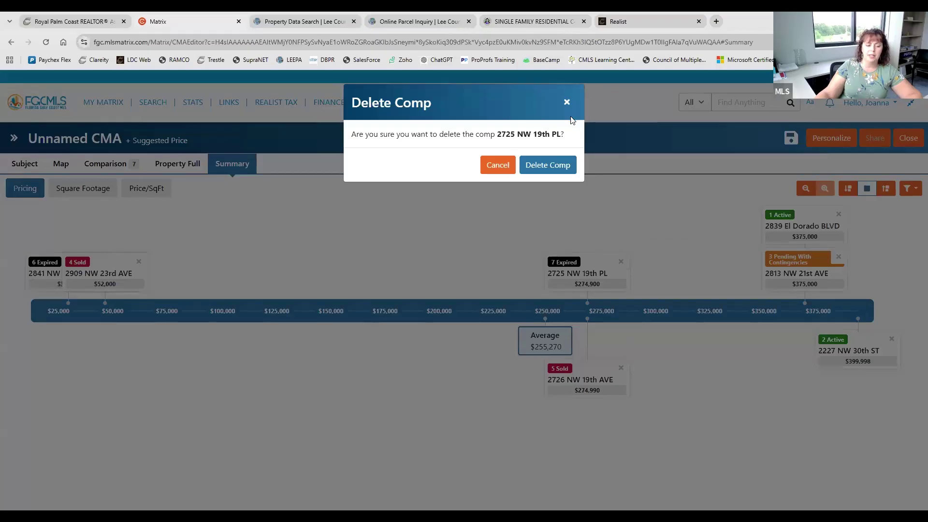
click(566, 103)
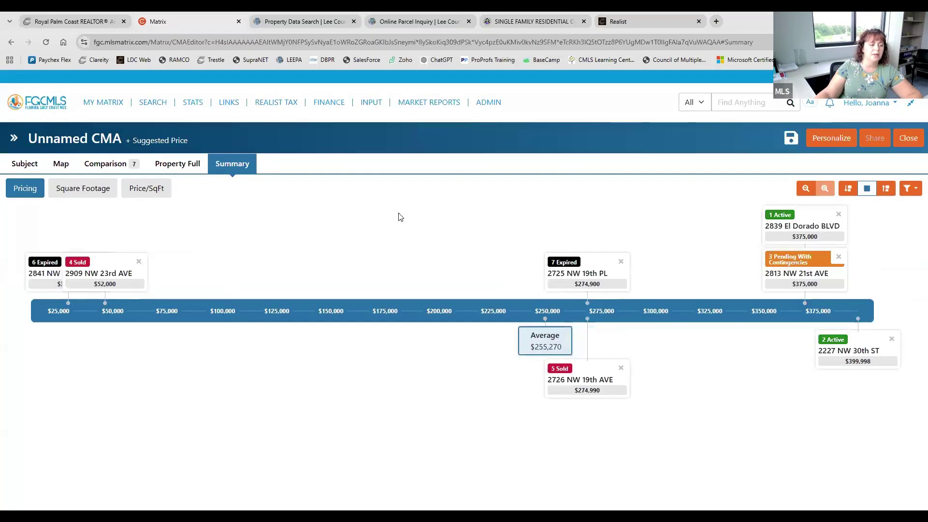
click(176, 164)
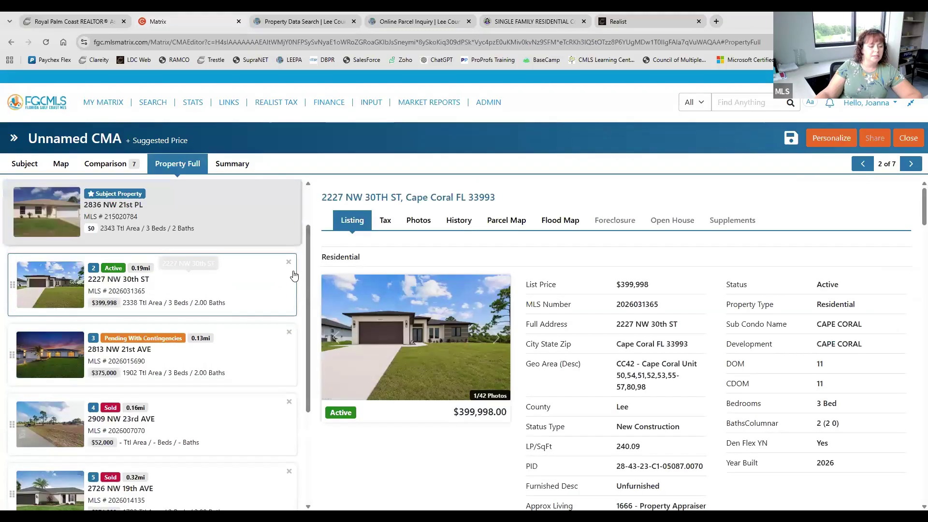
click(105, 164)
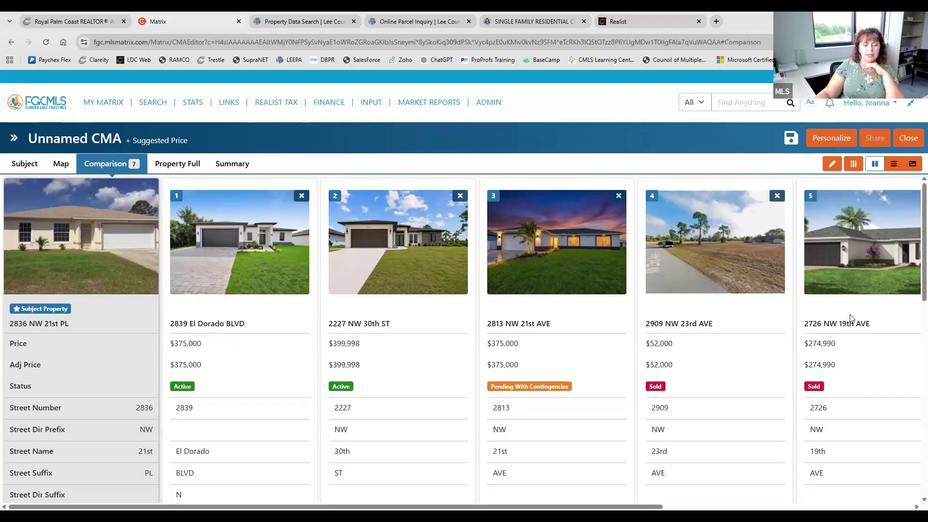
Browse the comparison's Edit Fields list without changes, then show all seven comps on the Map
click(833, 163)
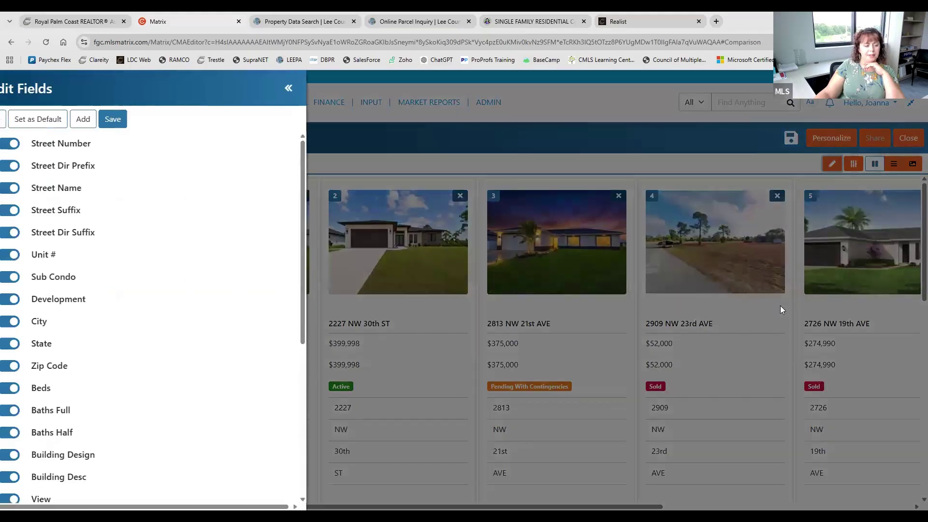
scroll(217, 256, down, 6)
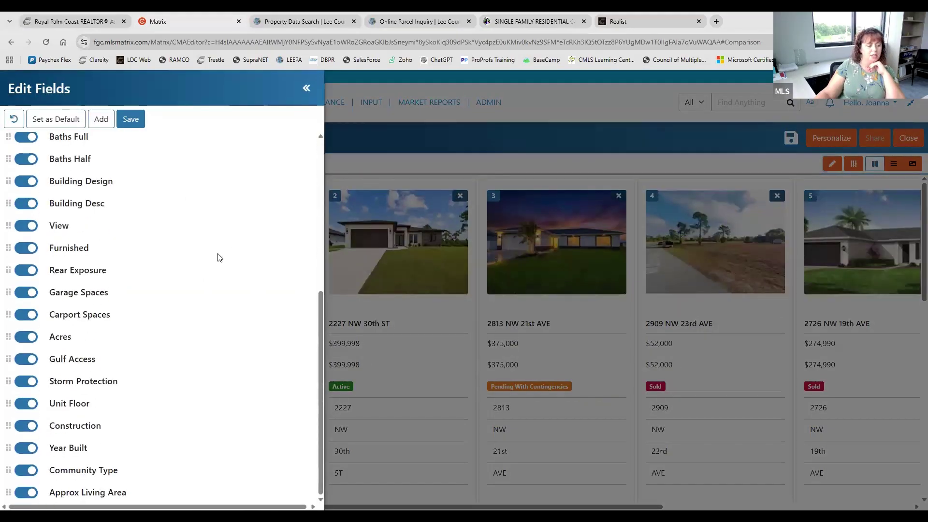
scroll(135, 207, up, 6)
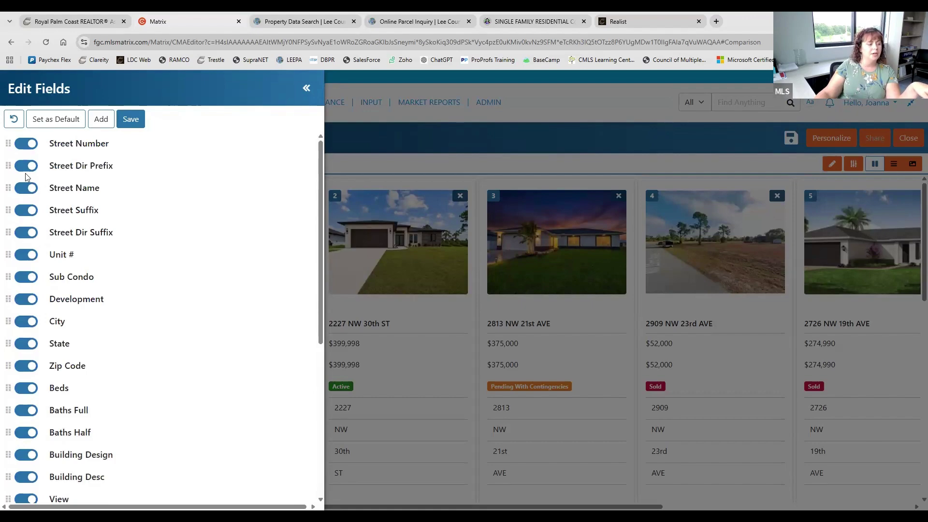
click(306, 89)
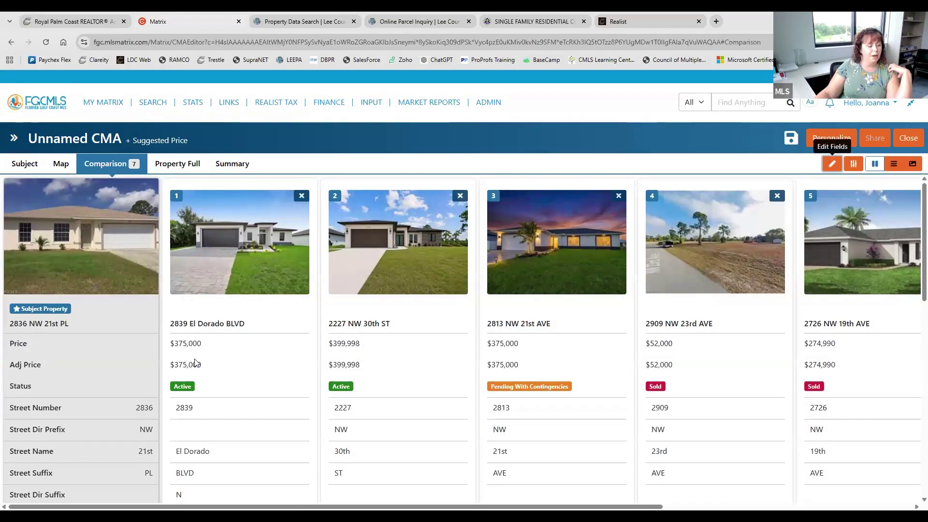
click(57, 166)
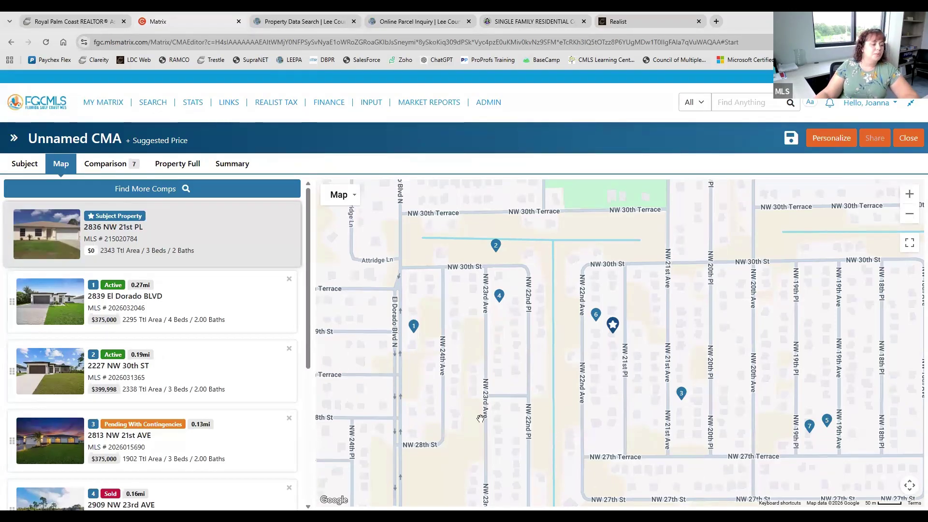
scroll(391, 369, up, 1)
scroll(520, 346, down, 1)
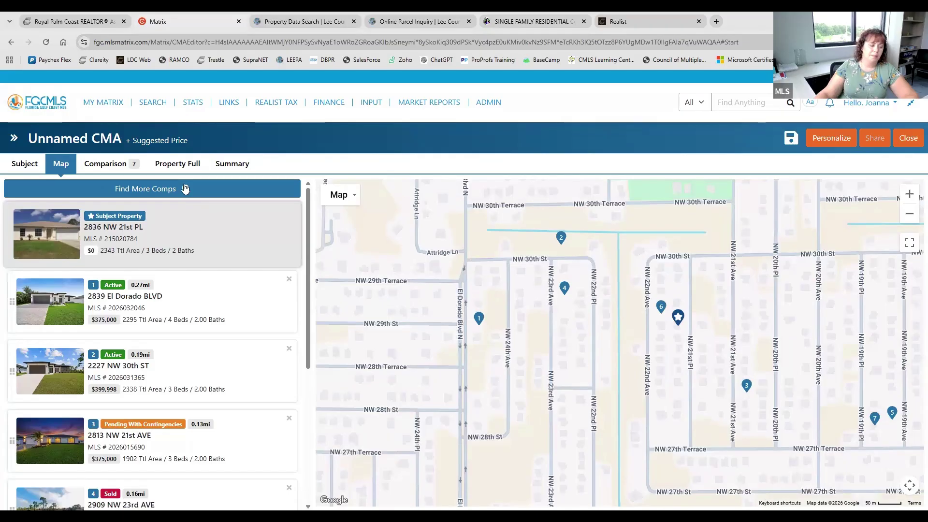
click(25, 168)
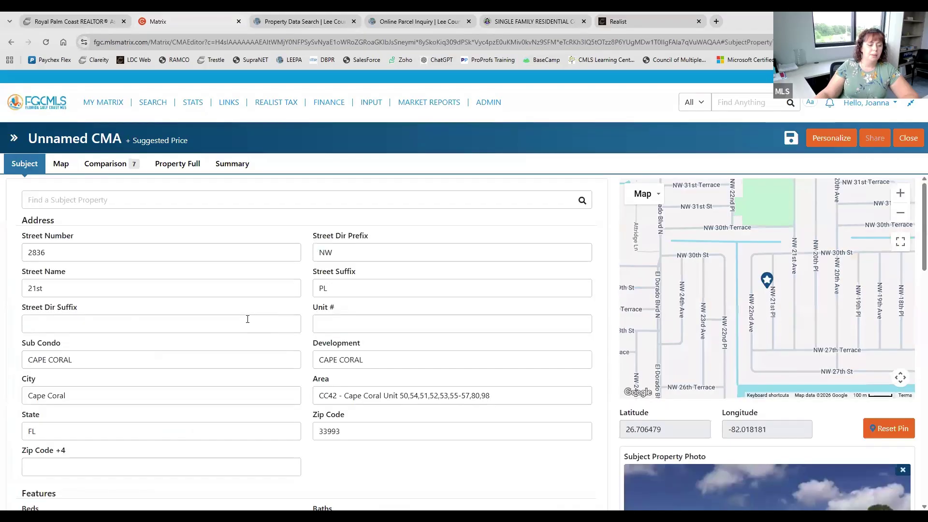
scroll(248, 319, down, 2)
scroll(247, 319, down, 15)
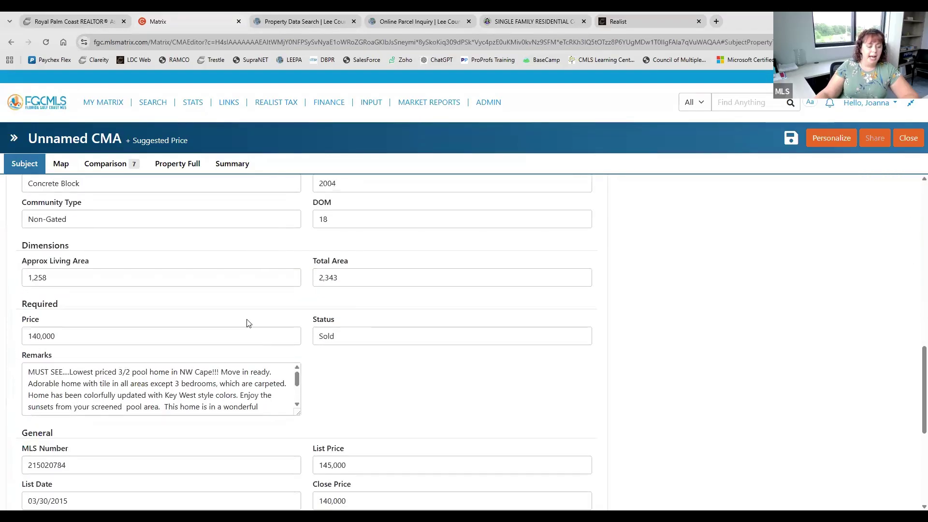
scroll(249, 323, down, 3)
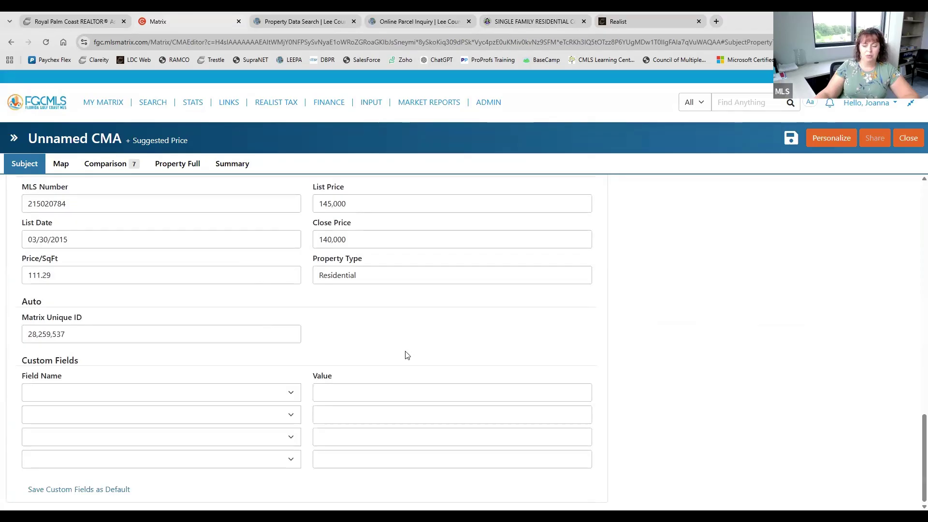
scroll(420, 355, up, 15)
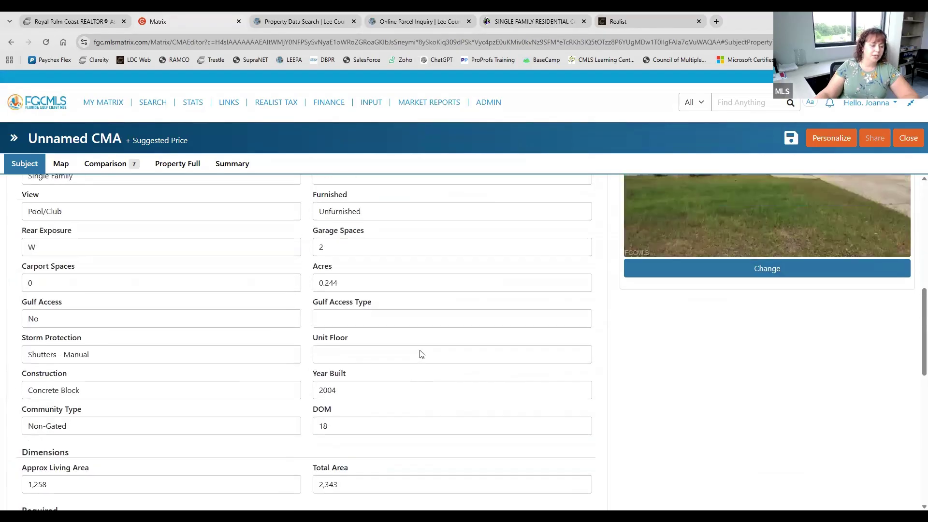
scroll(420, 355, up, 3)
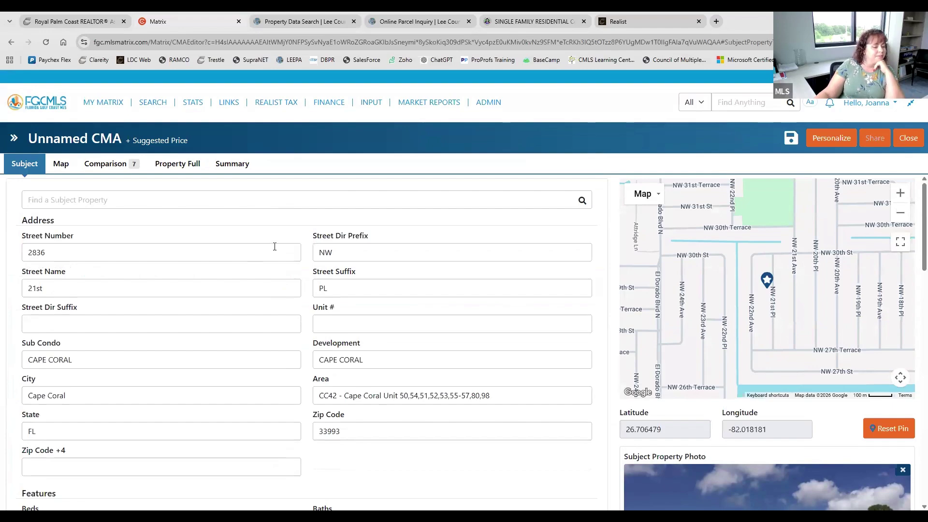
scroll(304, 309, down, 3)
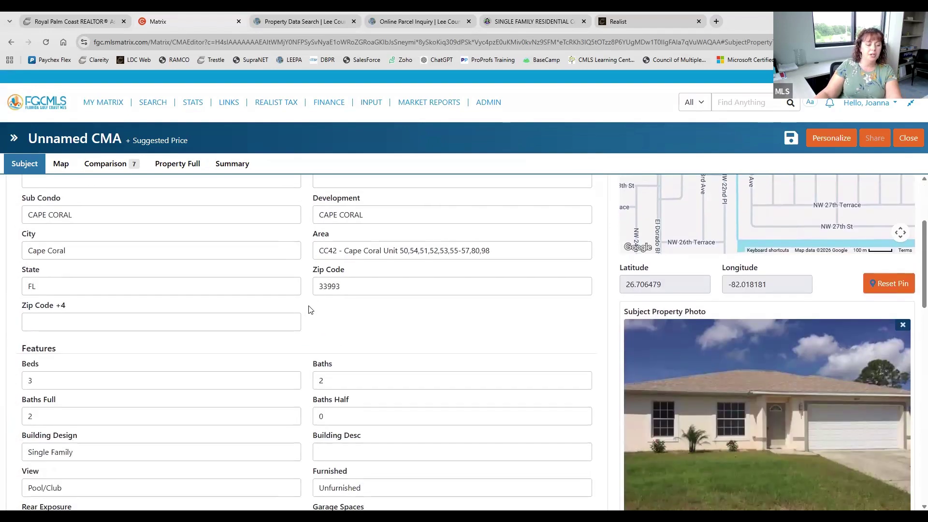
Check the subject's bedroom count, then show the subject and numbered comps on the Map
click(54, 382)
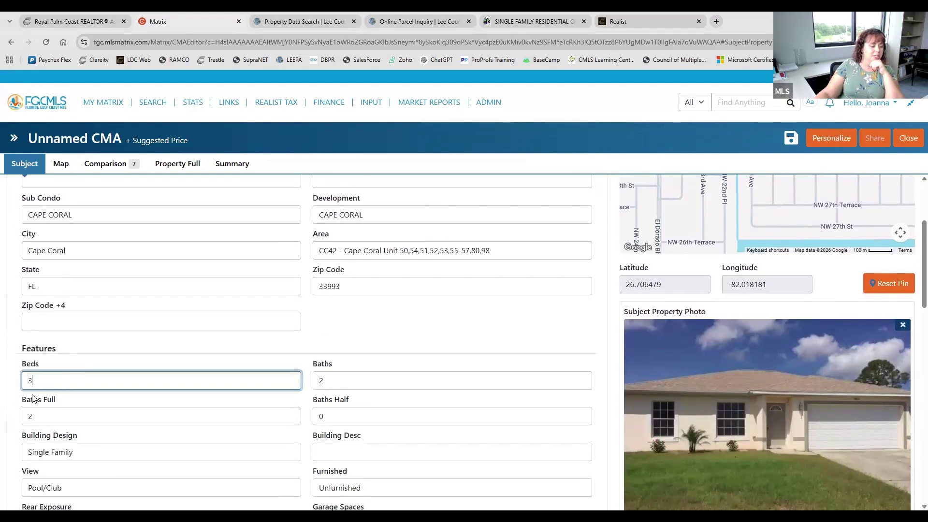
scroll(456, 339, down, 3)
scroll(457, 339, down, 3)
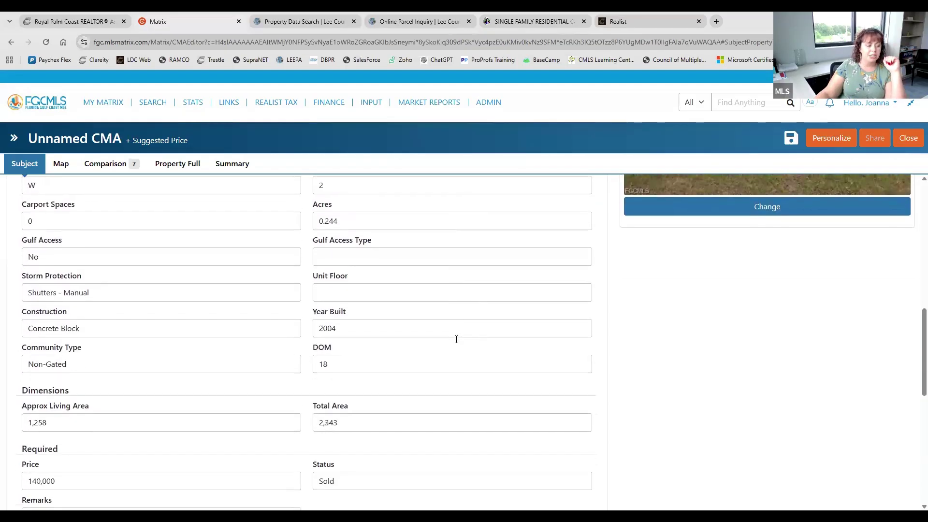
scroll(456, 338, up, 9)
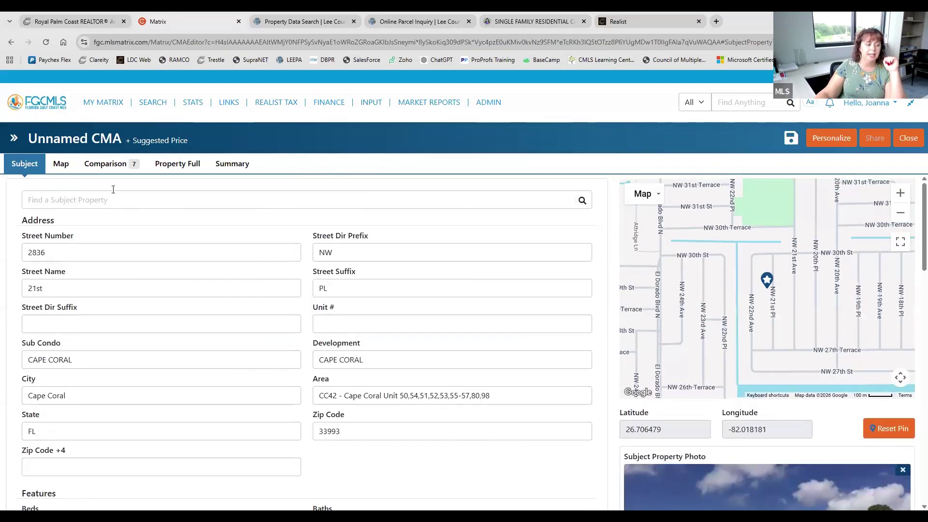
click(67, 164)
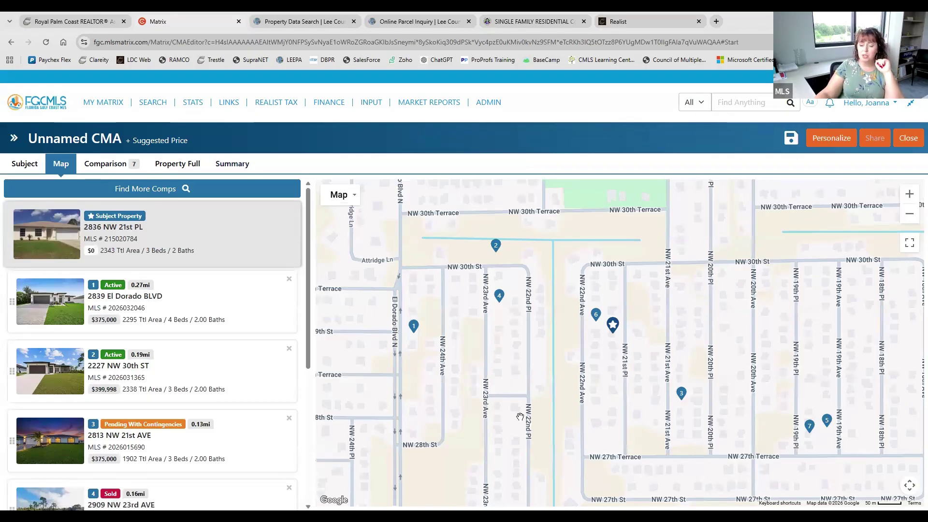
click(146, 190)
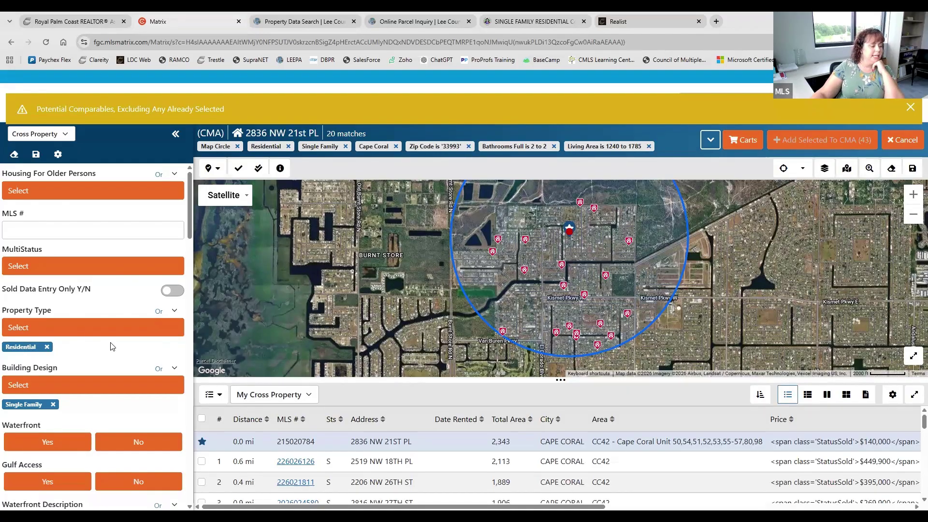
Set Waterfront and Gulf Access to No in the comparable search criteria
click(62, 138)
scroll(116, 257, down, 1)
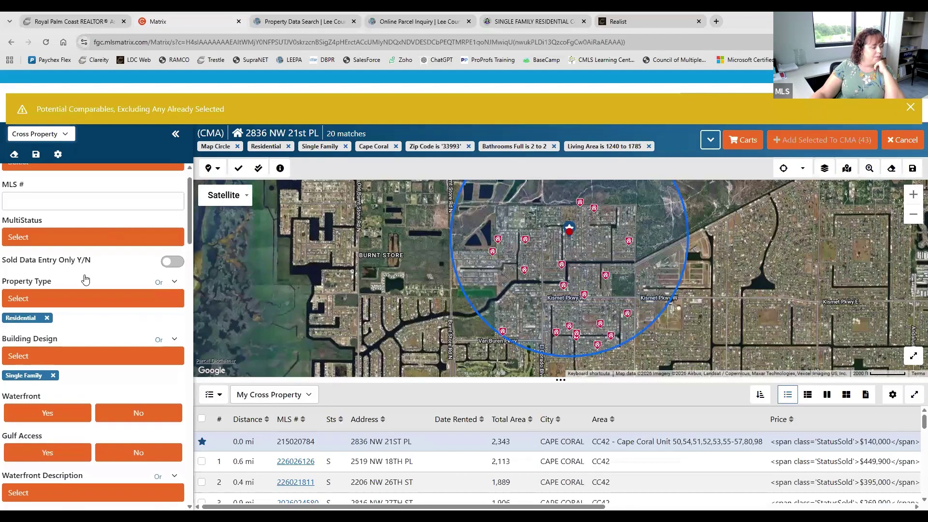
scroll(44, 356, down, 1)
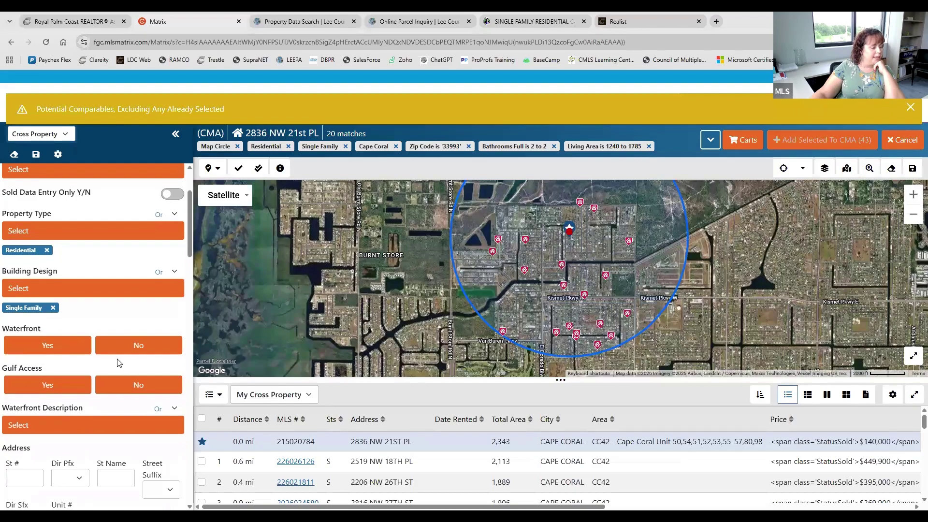
click(128, 352)
click(133, 386)
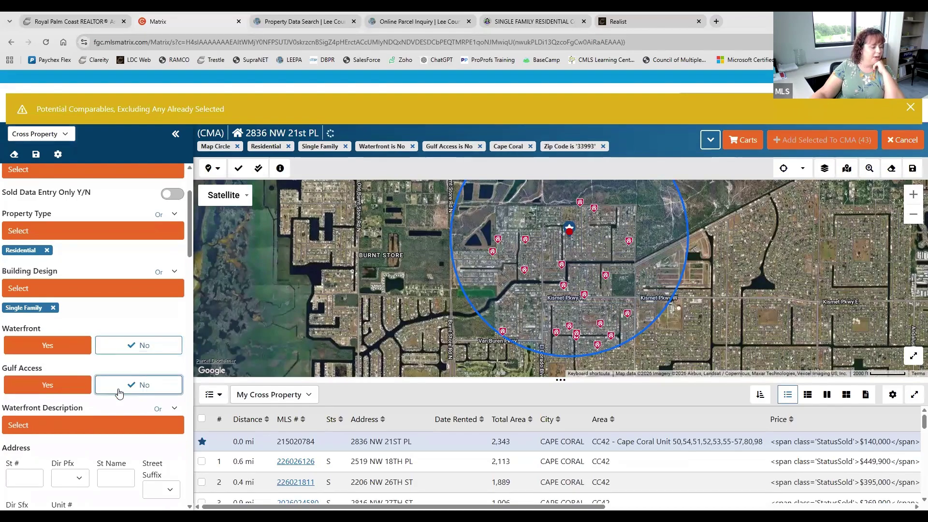
Require potential comparables to have a private pool (Private Pool: Yes)
scroll(96, 360, down, 3)
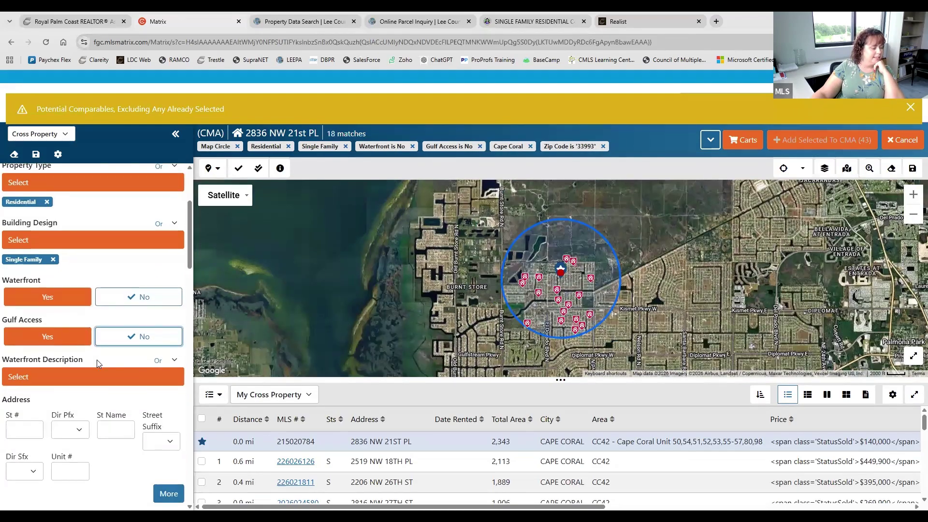
scroll(99, 364, down, 4)
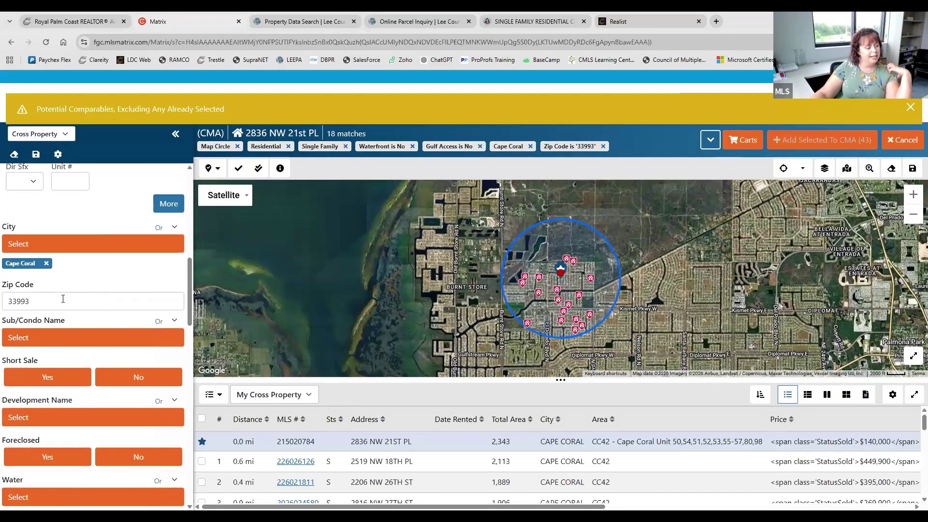
scroll(78, 329, down, 2)
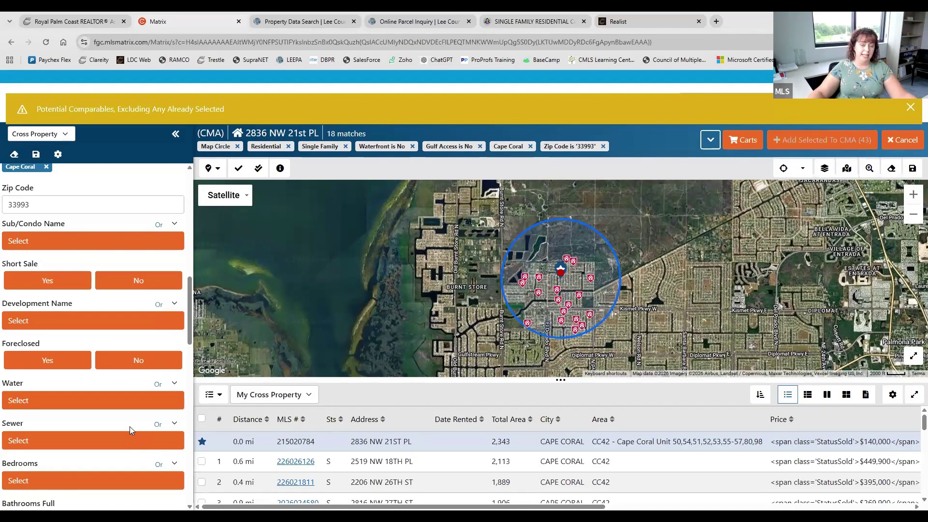
scroll(102, 320, down, 2)
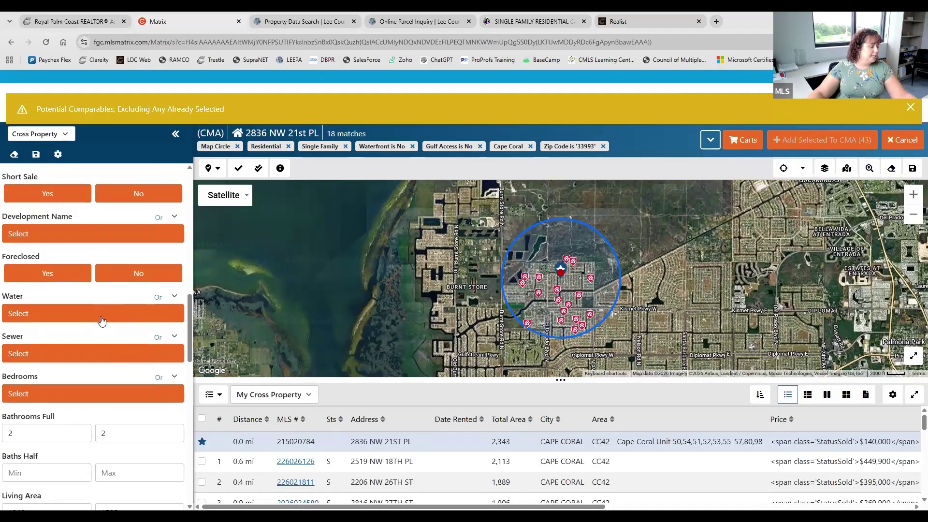
scroll(101, 320, down, 6)
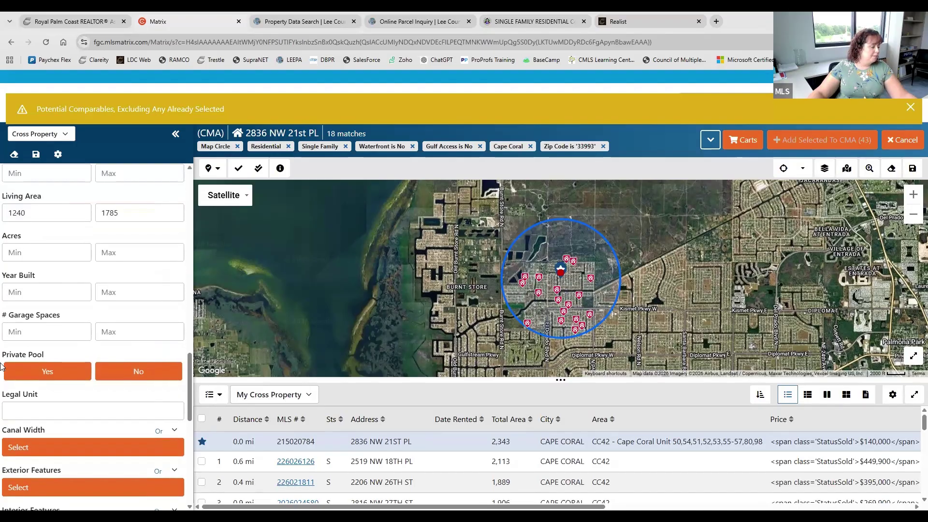
click(34, 375)
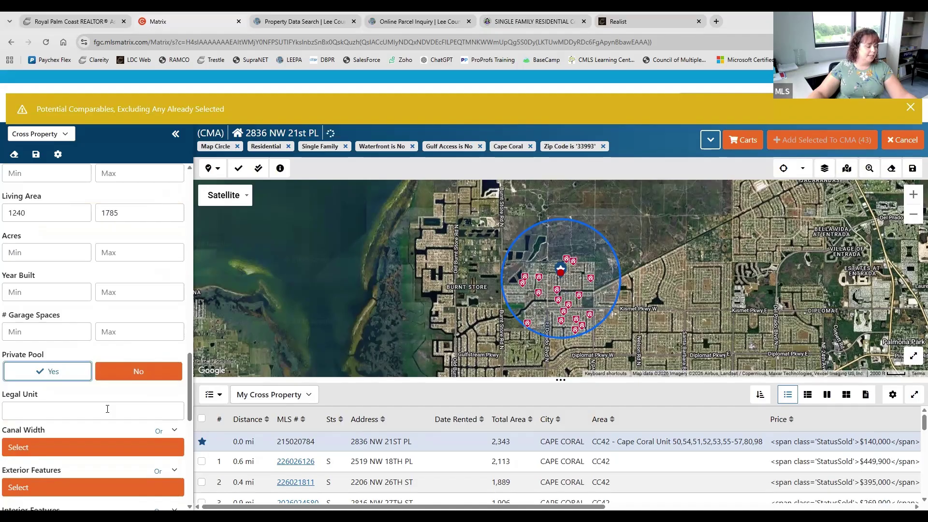
scroll(54, 342, down, 3)
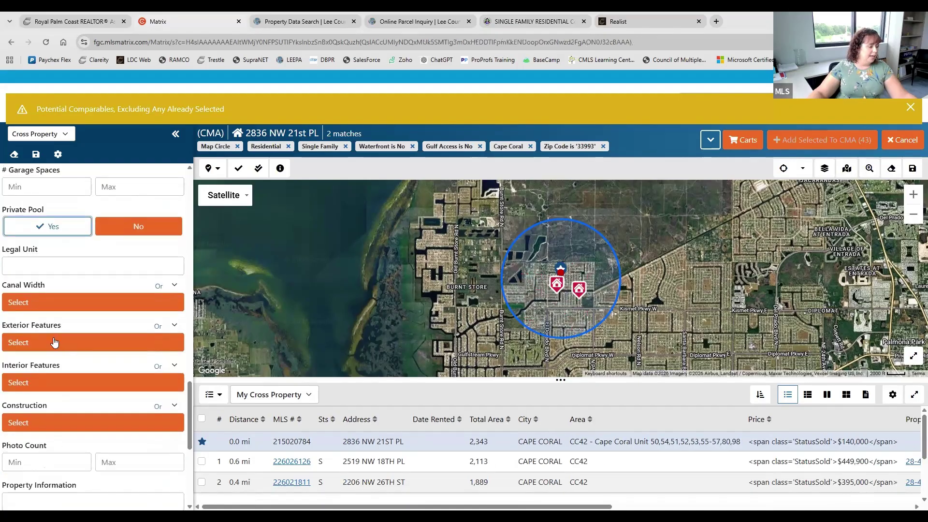
Leave Exterior Features unselected and review the remaining criteria, with 2 matches left
click(63, 345)
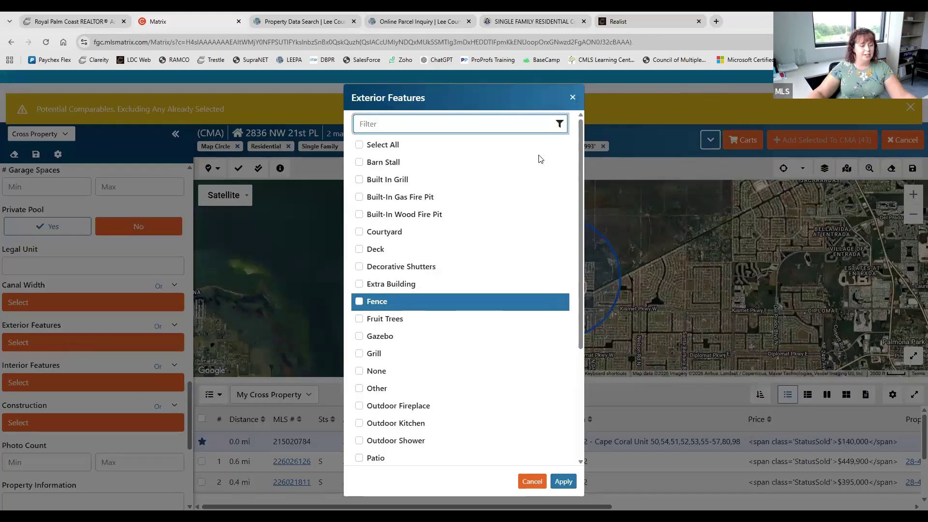
click(572, 94)
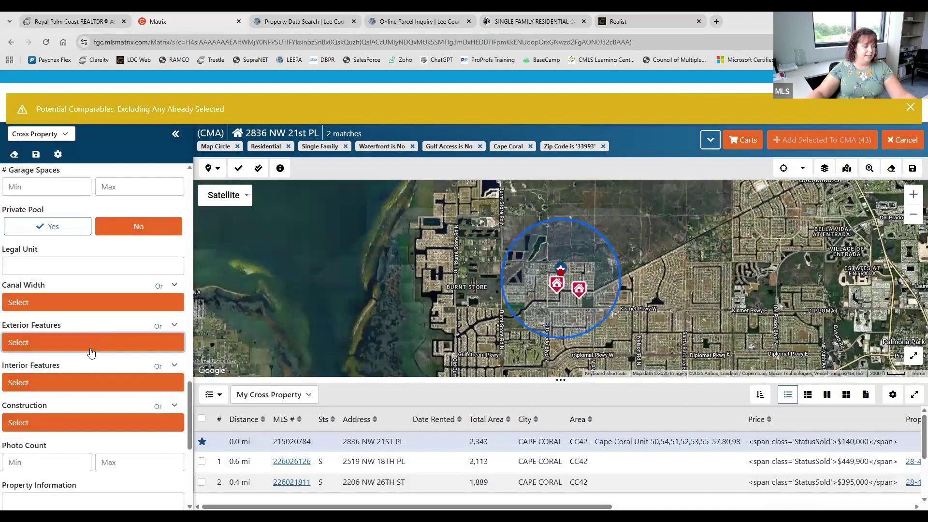
scroll(89, 372, down, 2)
scroll(90, 372, down, 1)
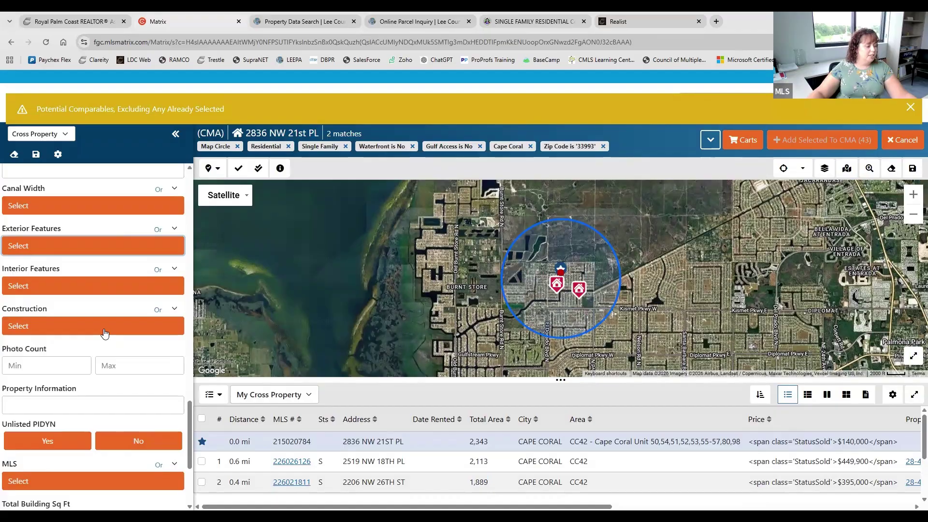
scroll(105, 333, down, 2)
scroll(104, 334, down, 5)
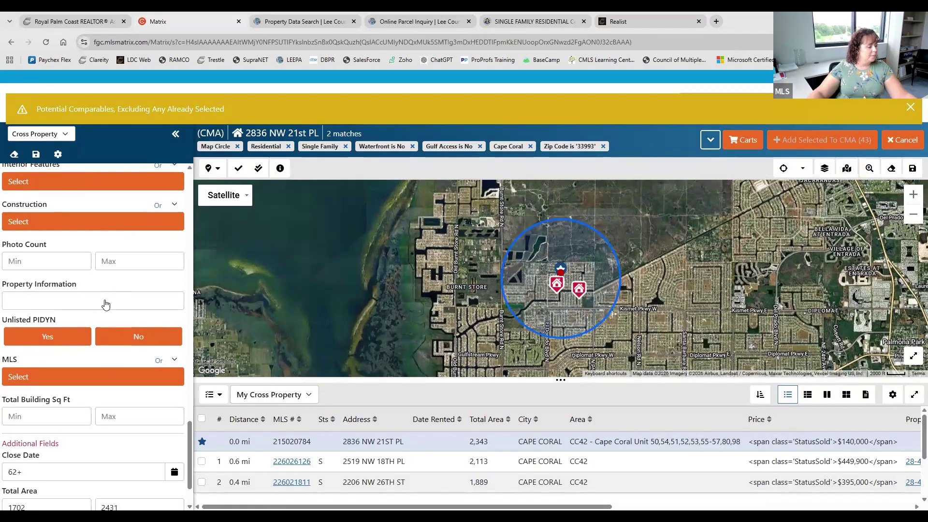
scroll(89, 441, up, 20)
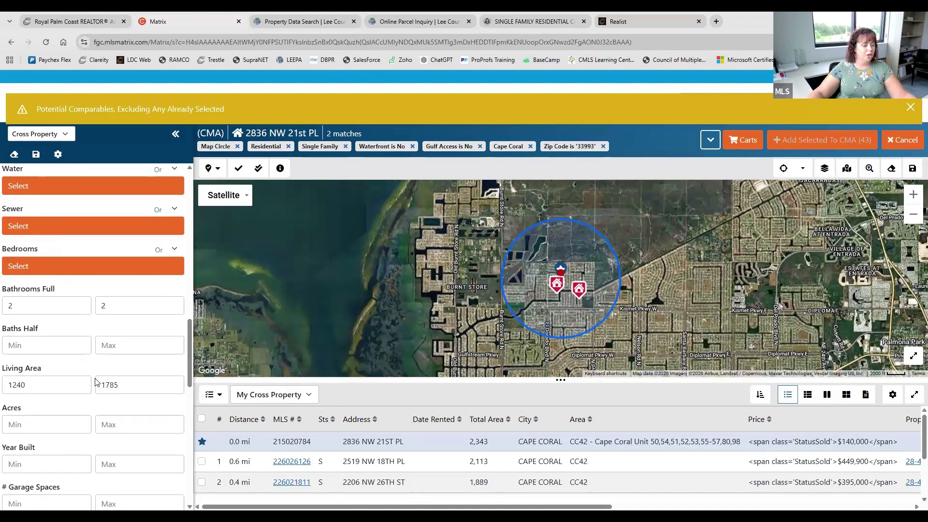
scroll(95, 379, up, 12)
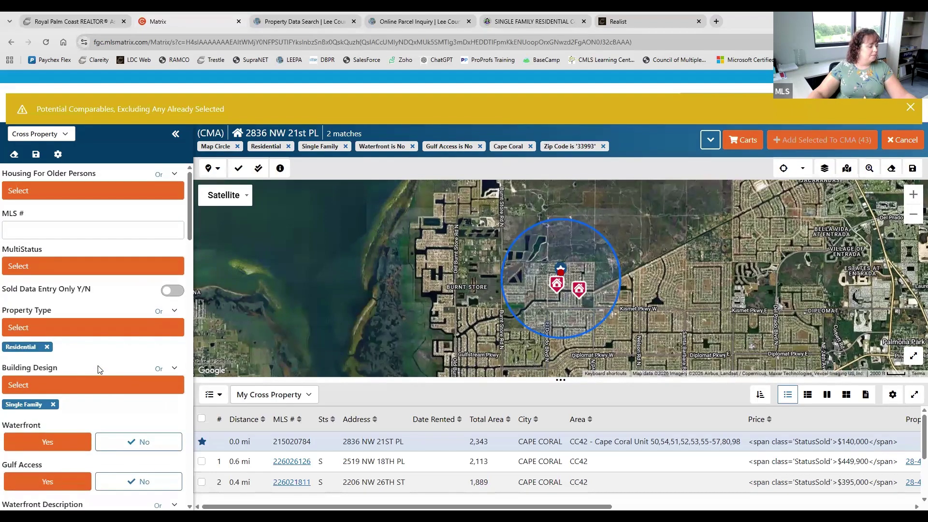
scroll(98, 369, down, 3)
scroll(99, 371, down, 7)
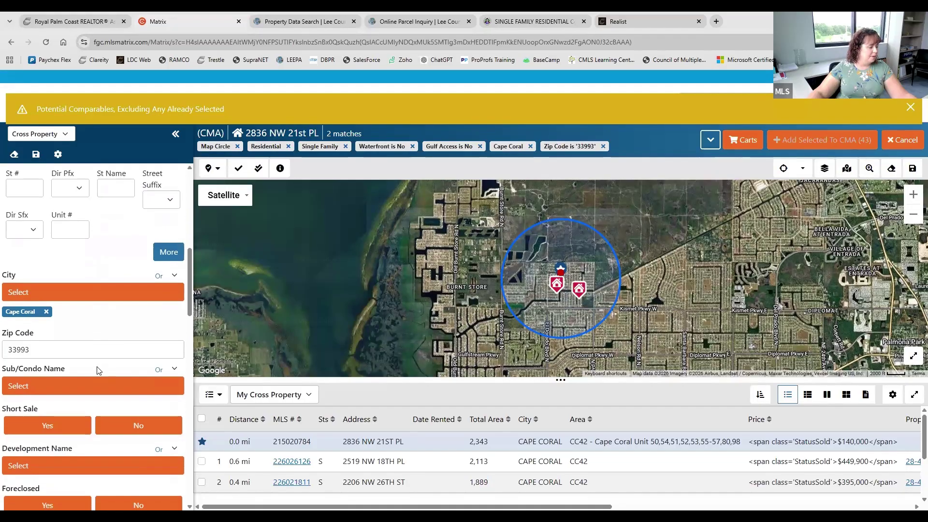
scroll(99, 371, down, 8)
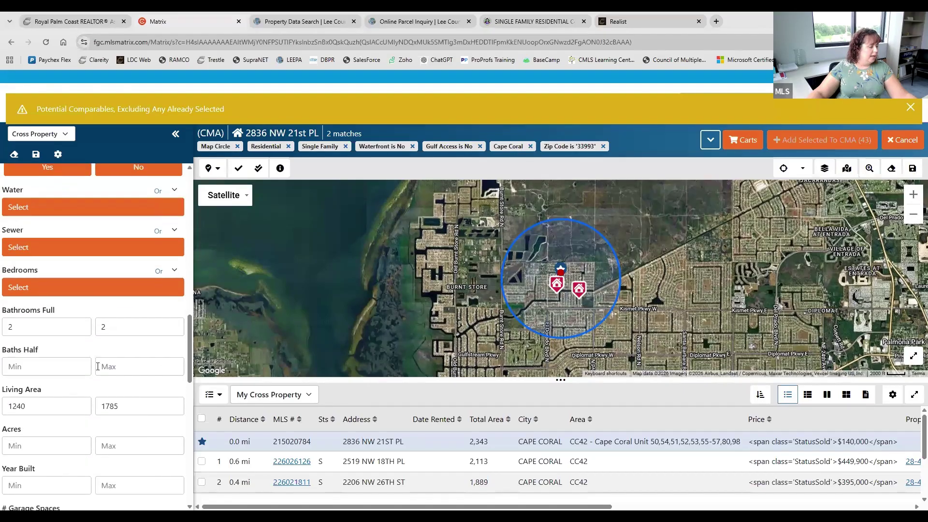
scroll(98, 366, down, 2)
scroll(99, 371, down, 4)
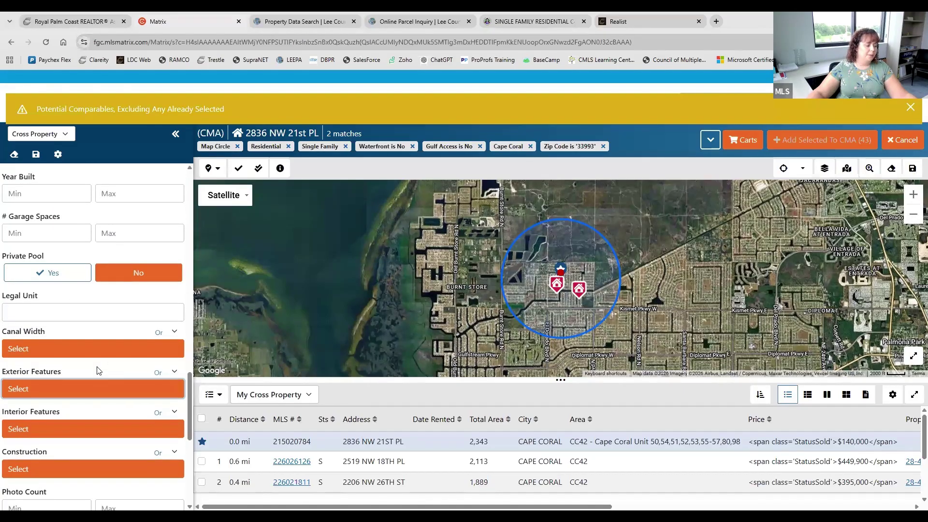
scroll(98, 371, down, 5)
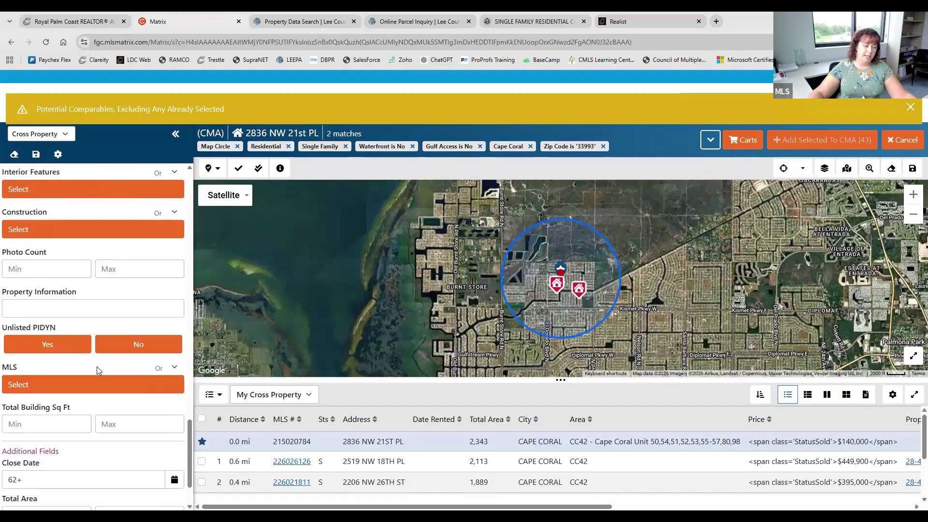
scroll(98, 371, down, 2)
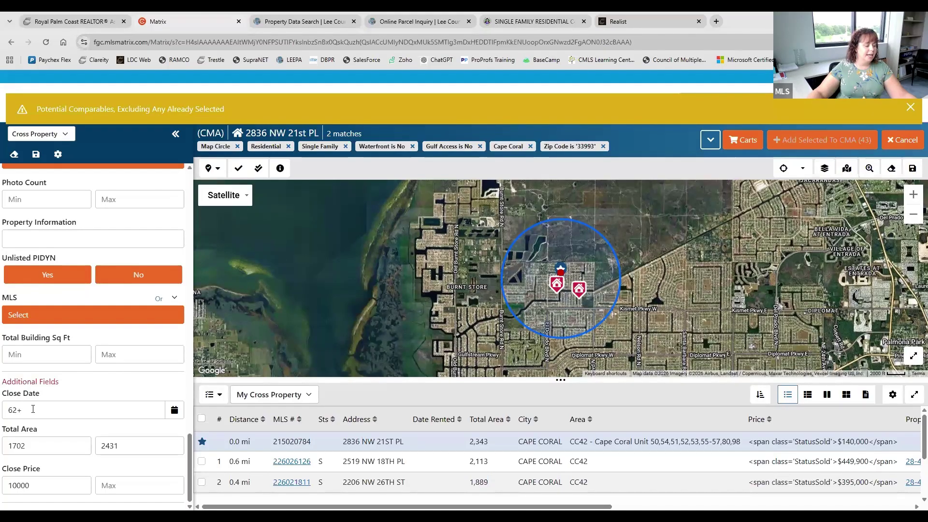
Widen the Close Date filter from 62+ to 120+
click(33, 409)
key(ctrl+a)
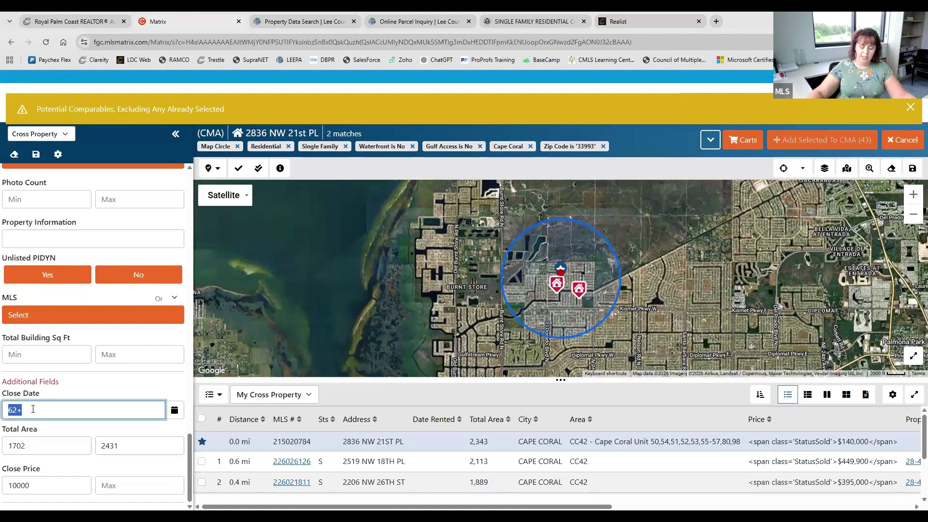
text(120)
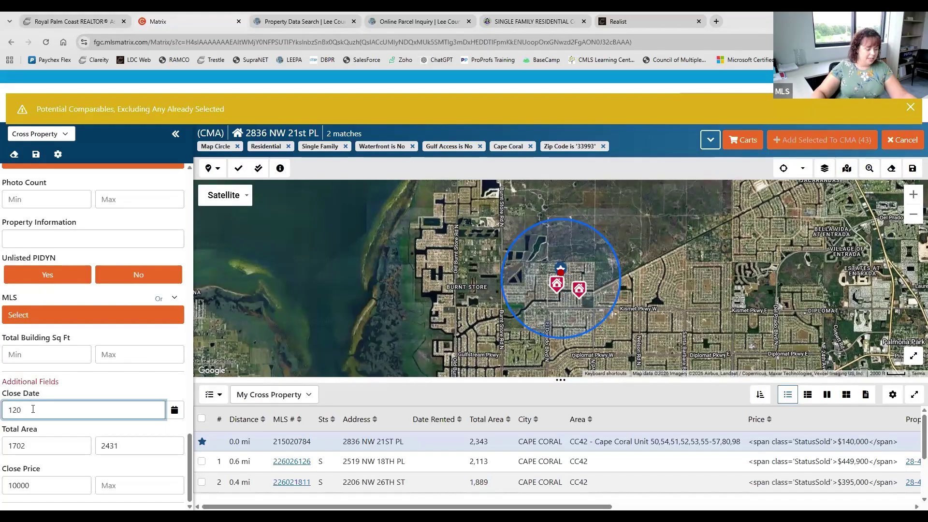
text(+)
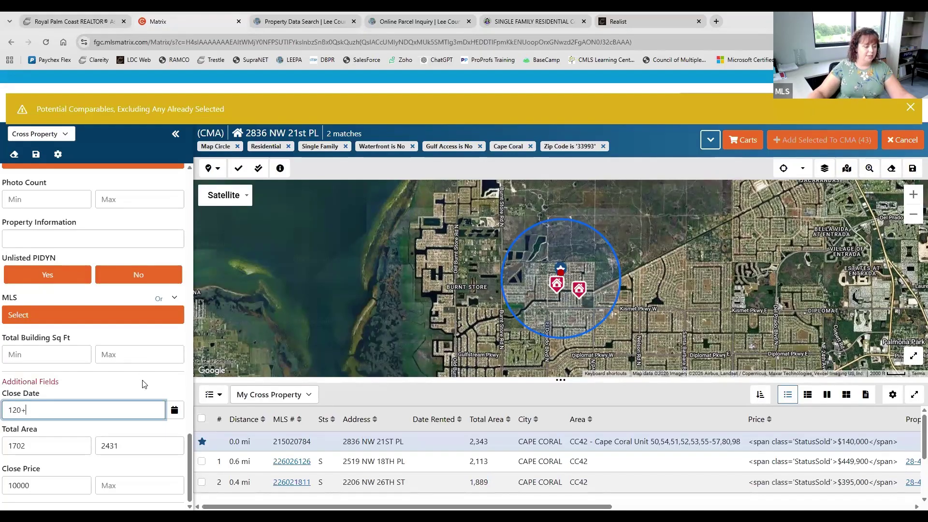
key(Tab)
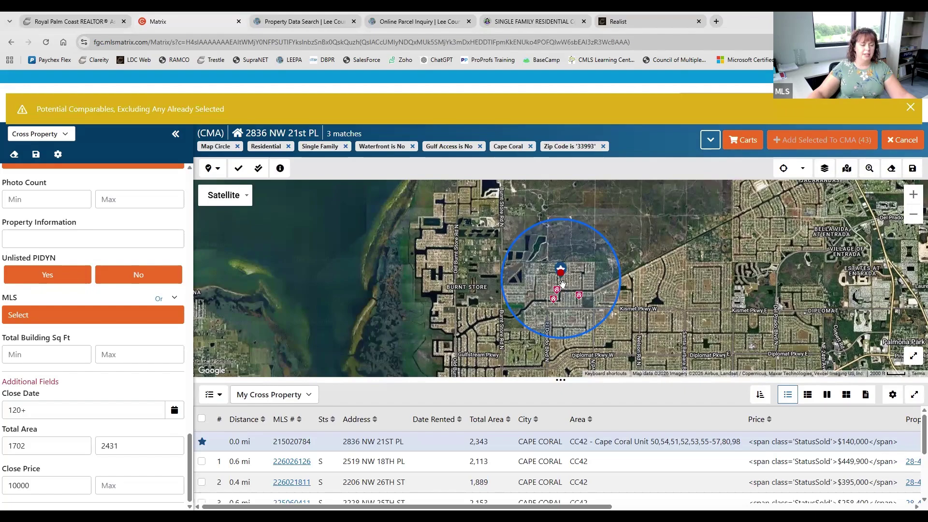
scroll(563, 283, up, 2)
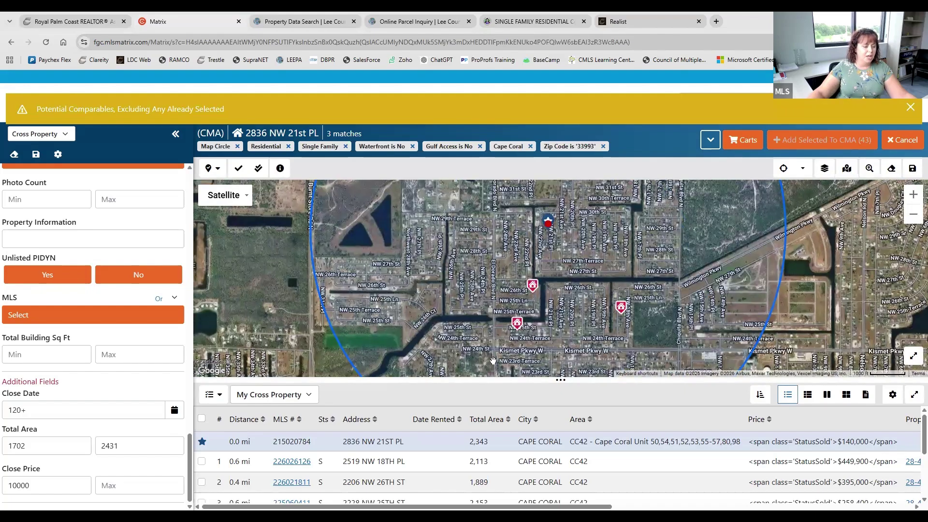
scroll(435, 467, down, 1)
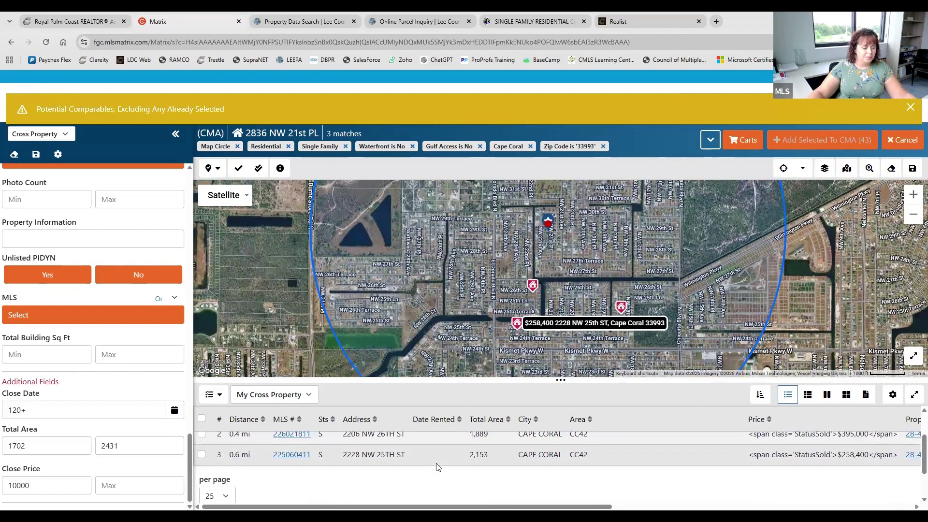
scroll(643, 322, up, 1)
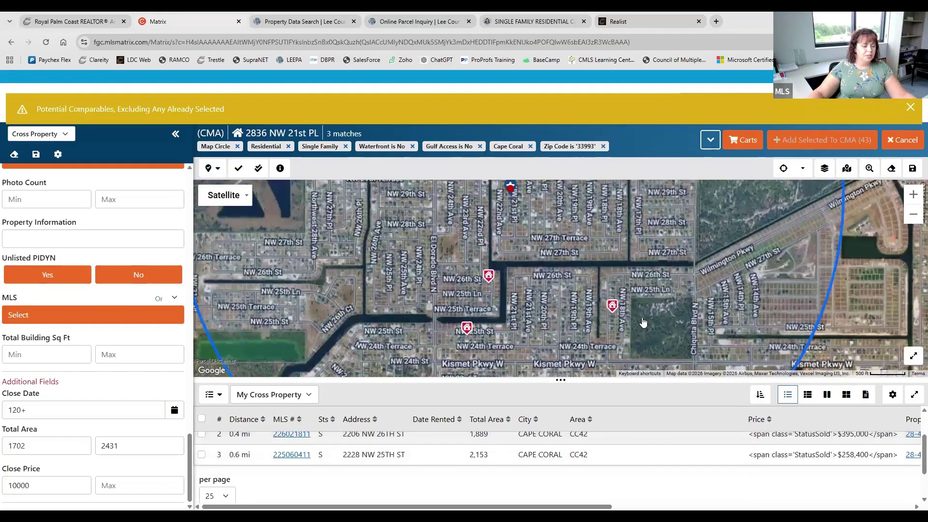
scroll(643, 322, down, 1)
scroll(318, 465, up, 1)
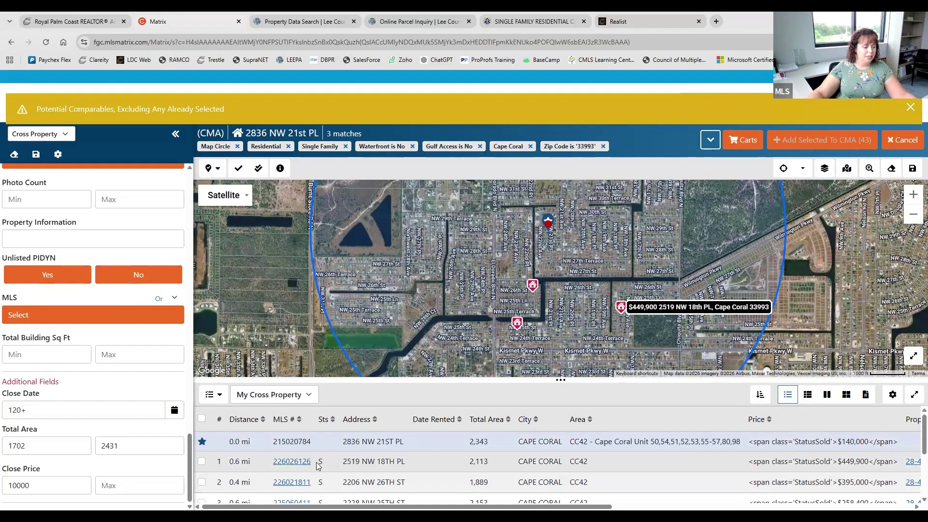
scroll(318, 466, down, 2)
scroll(294, 474, up, 2)
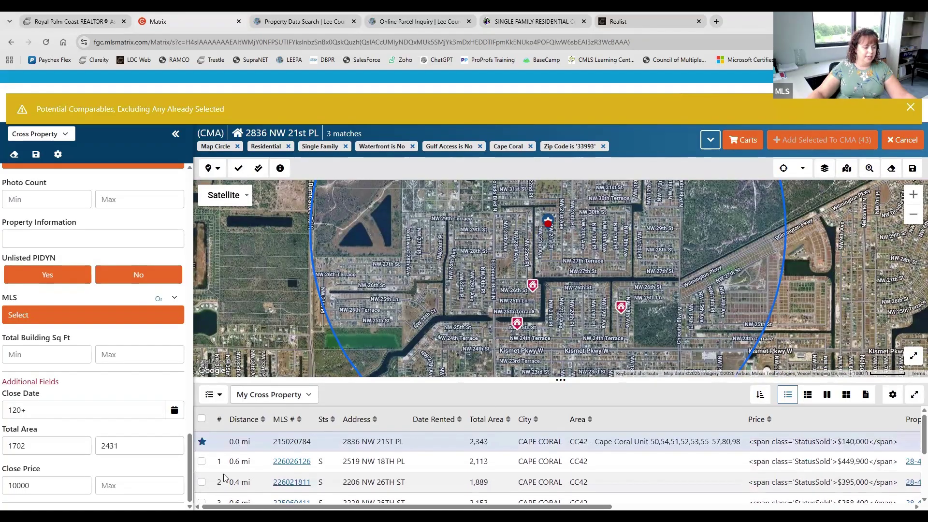
click(202, 462)
scroll(198, 459, down, 2)
click(202, 455)
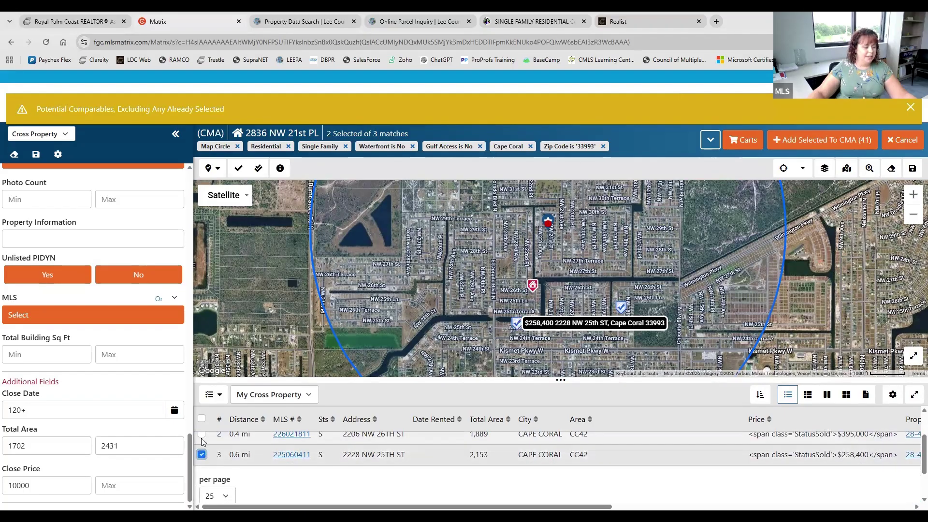
click(201, 435)
scroll(630, 467, up, 2)
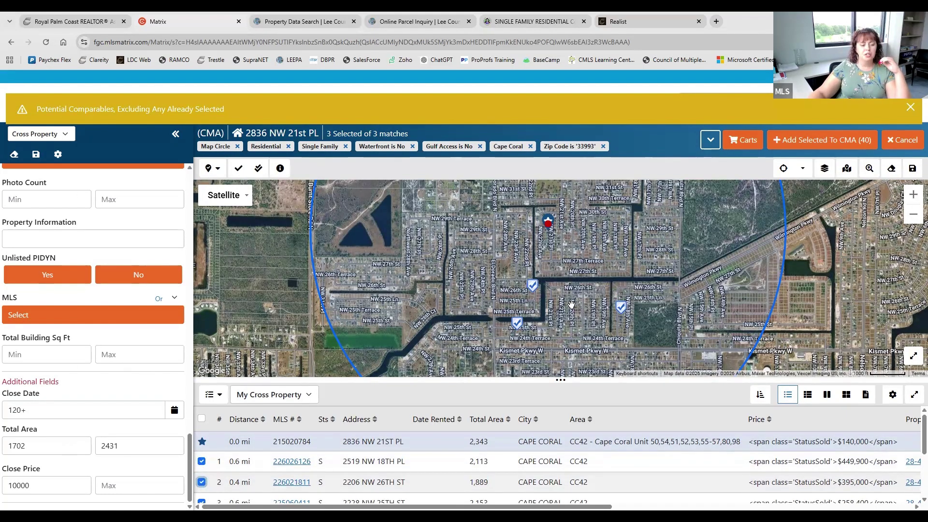
scroll(825, 319, down, 1)
scroll(824, 319, down, 1)
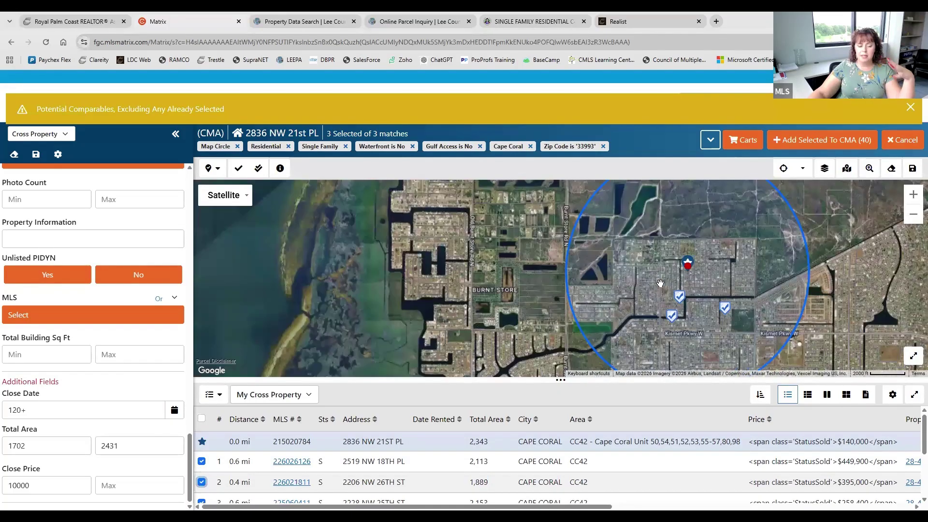
drag(832, 285, 749, 293)
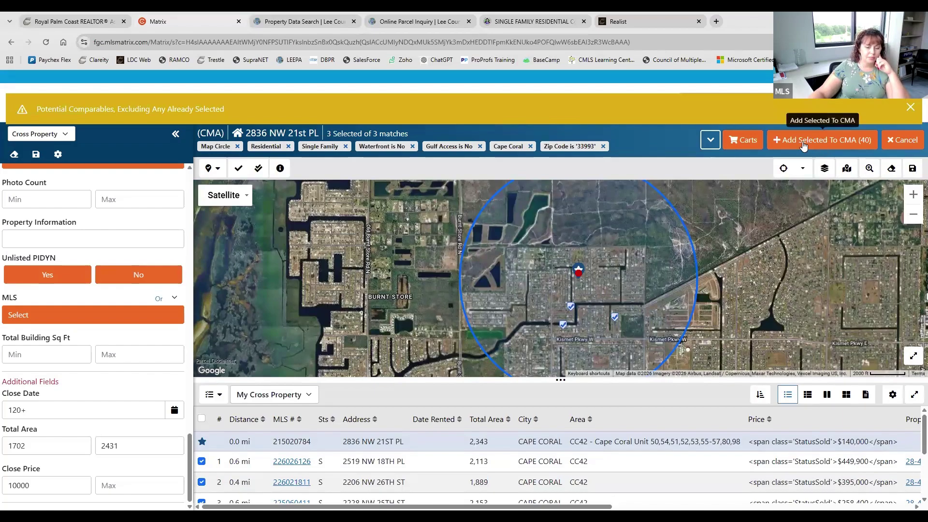
Add the three selected comps to the Unnamed CMA, then view them on the Comparison page
click(823, 143)
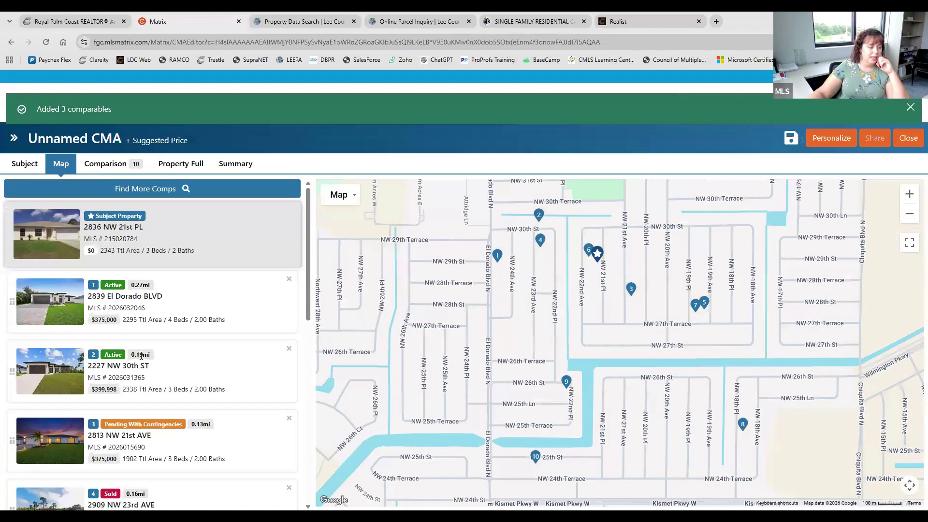
scroll(201, 290, down, 9)
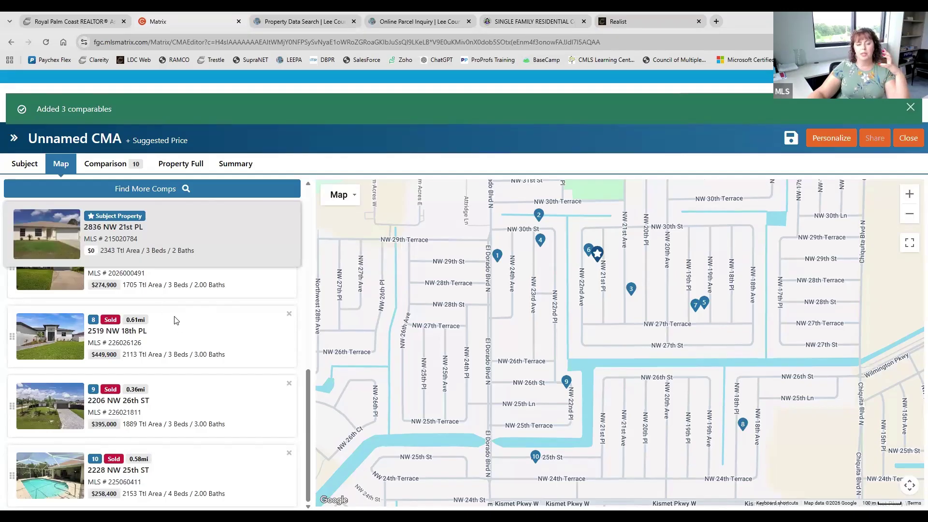
click(99, 165)
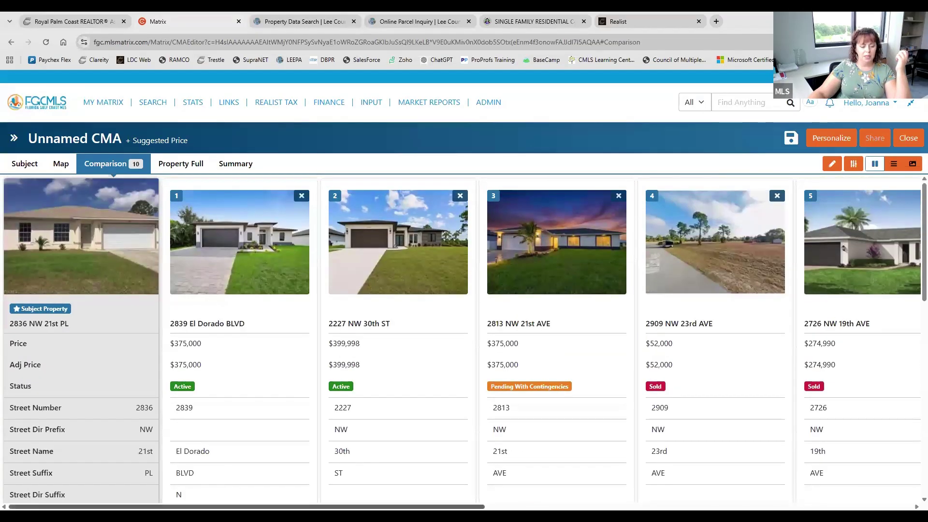
scroll(545, 235, right, 10)
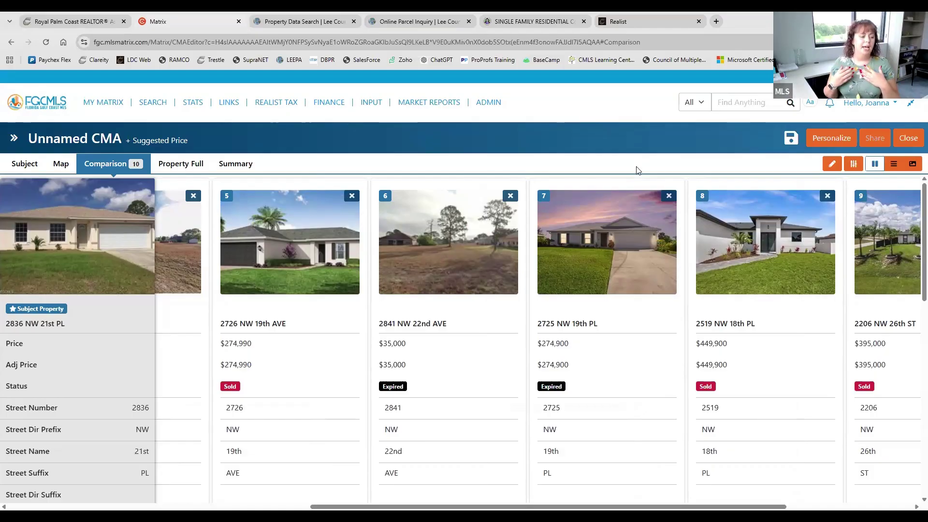
click(61, 163)
click(152, 193)
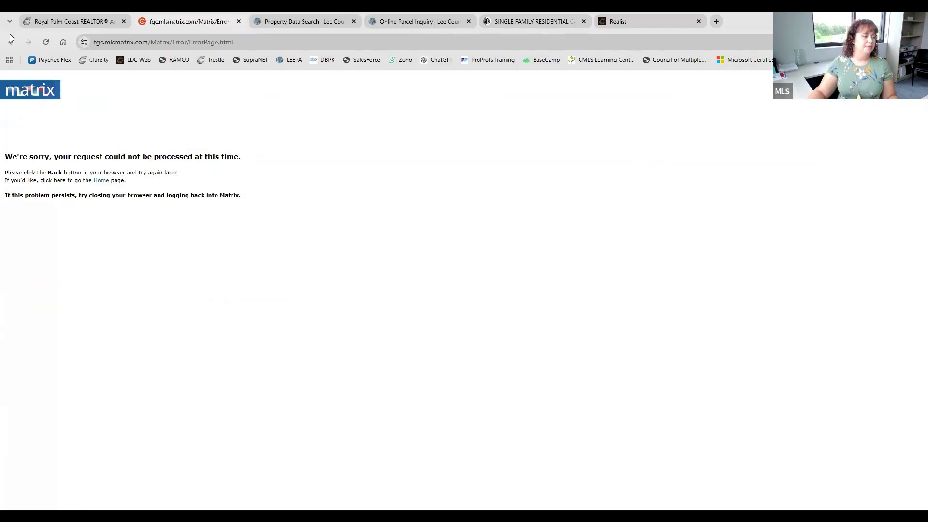
click(11, 42)
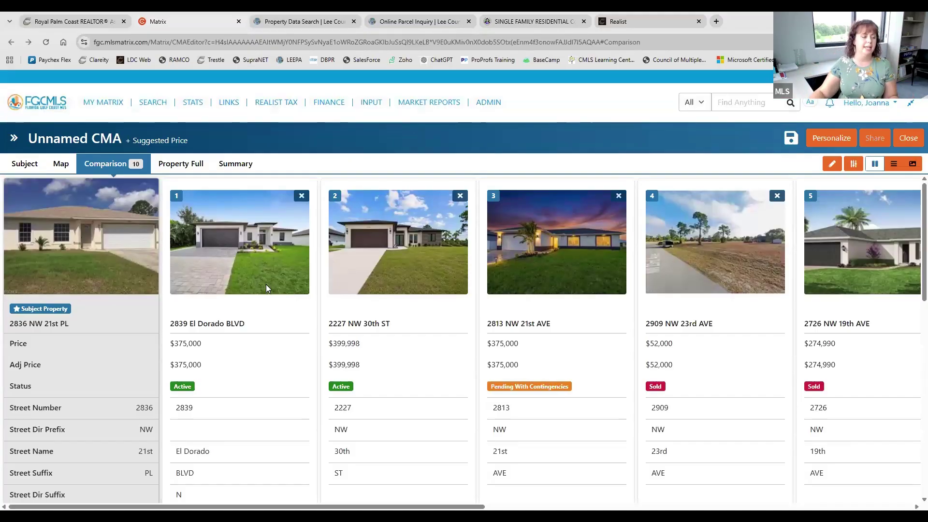
click(63, 164)
scroll(147, 314, down, 8)
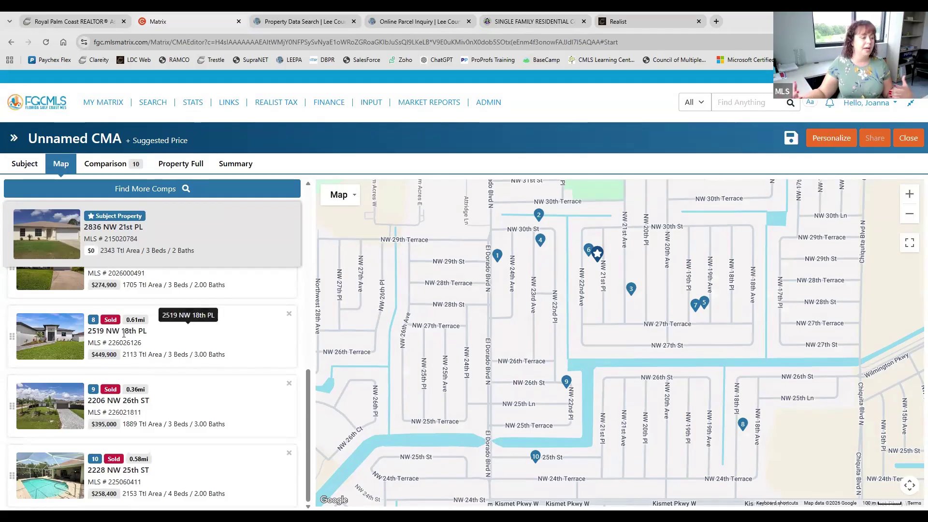
click(130, 162)
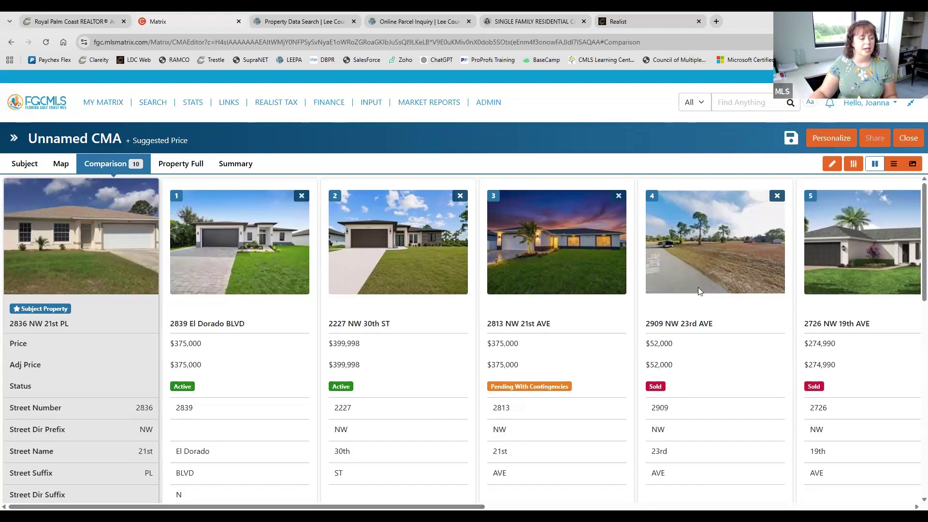
click(185, 165)
Show the CMA's pricing Summary averaging $289,019, then save the CMA
click(235, 165)
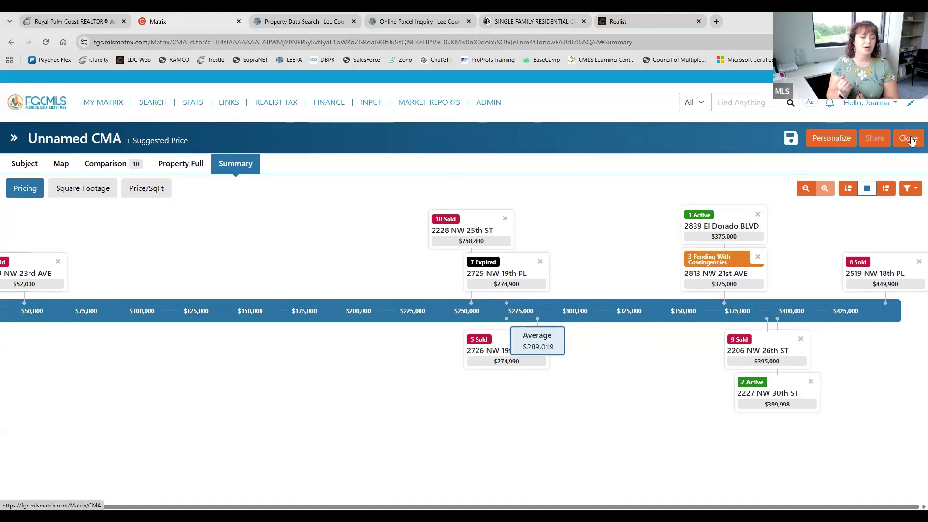
click(793, 139)
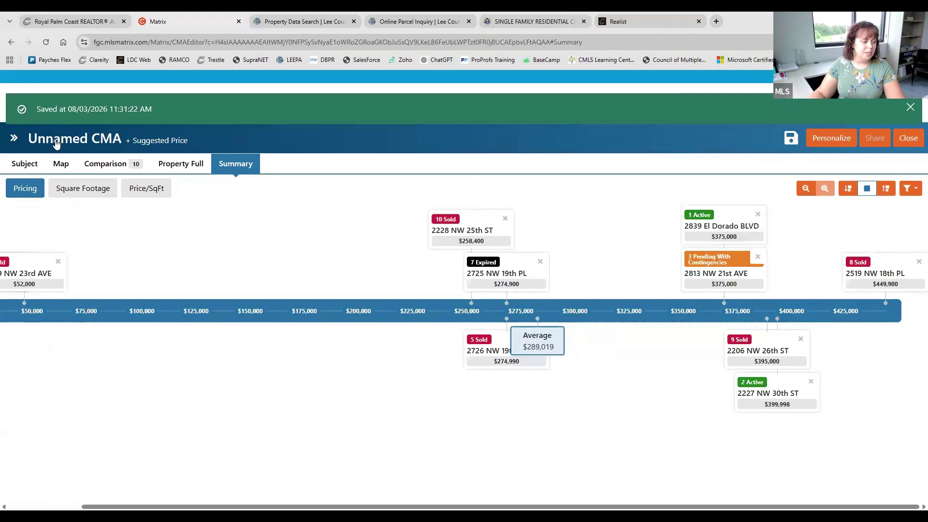
Close the CMA editor, dismiss the comparables notice, and go to MY MATRIX > CMA Manager (New)
click(909, 139)
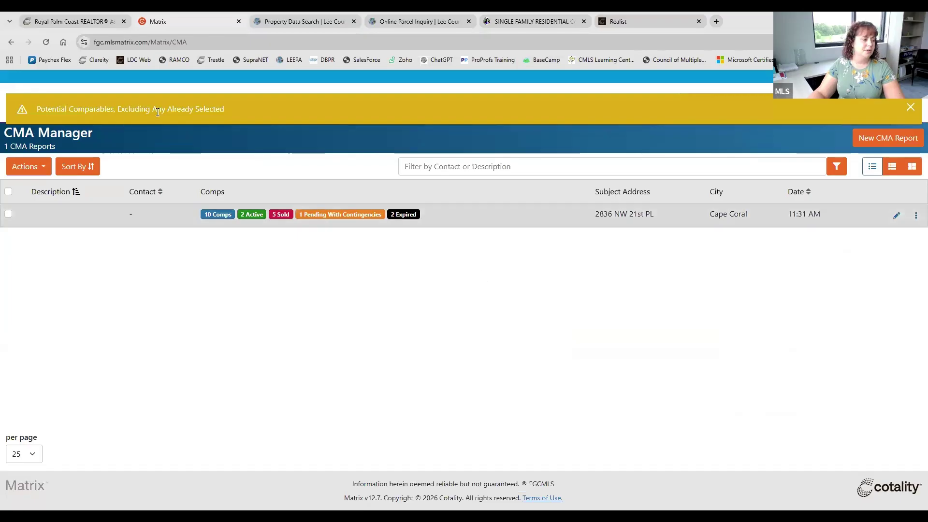
click(911, 107)
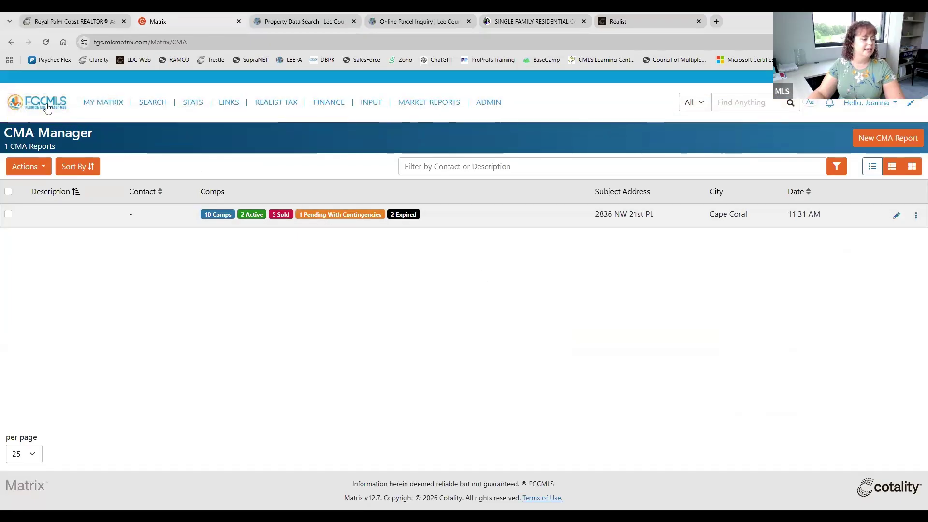
click(46, 106)
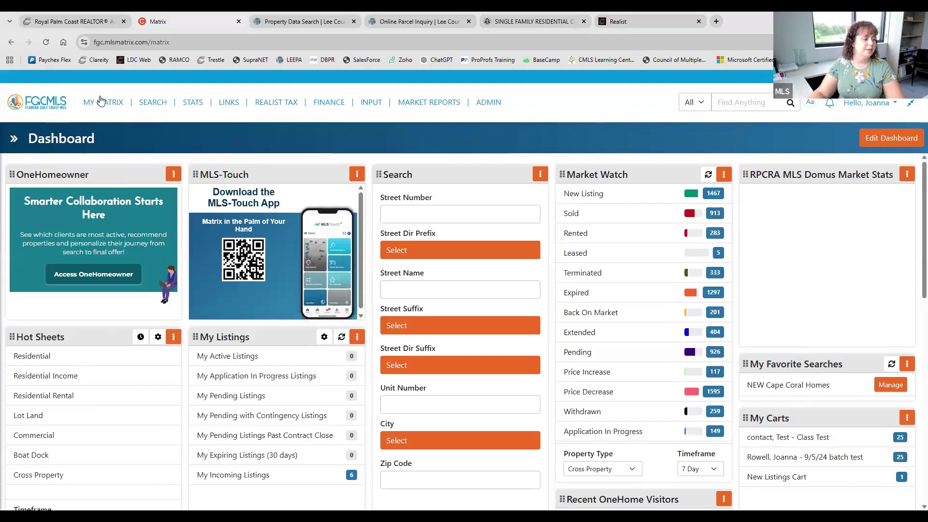
mouse_move(102, 100)
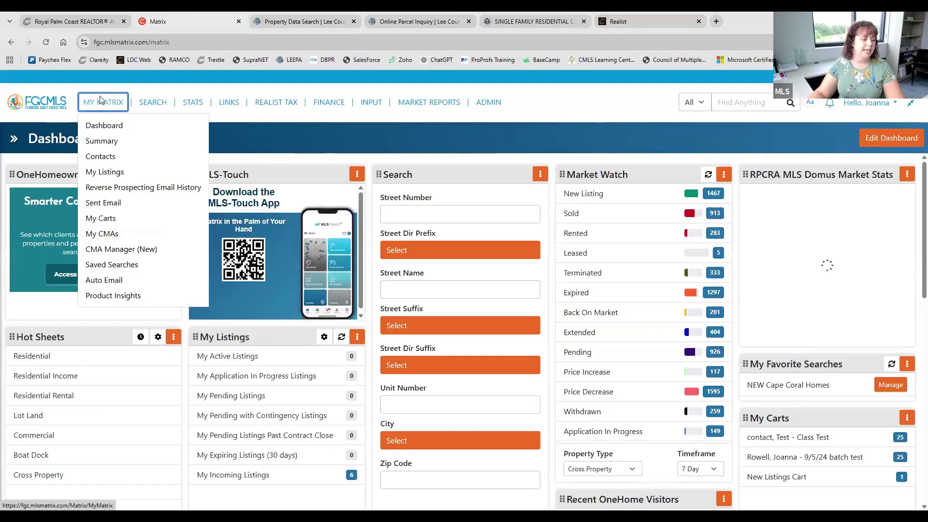
click(117, 249)
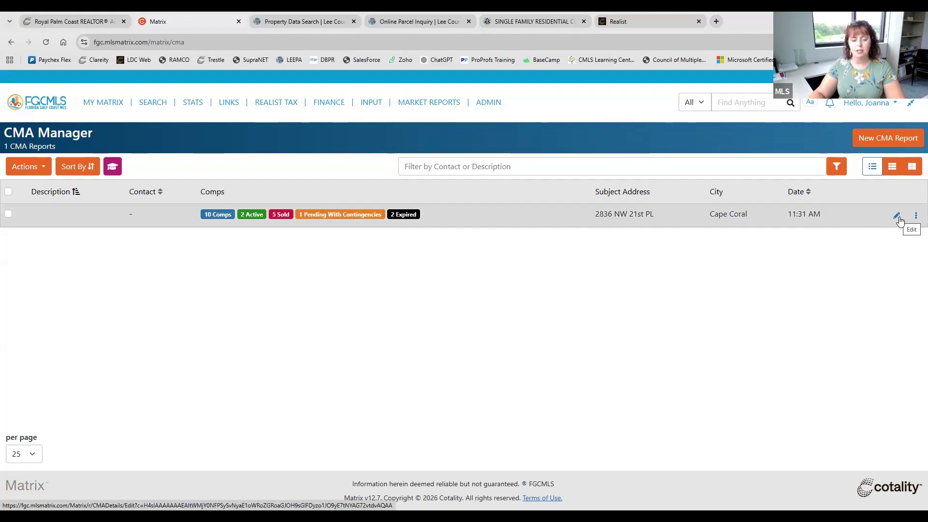
click(916, 217)
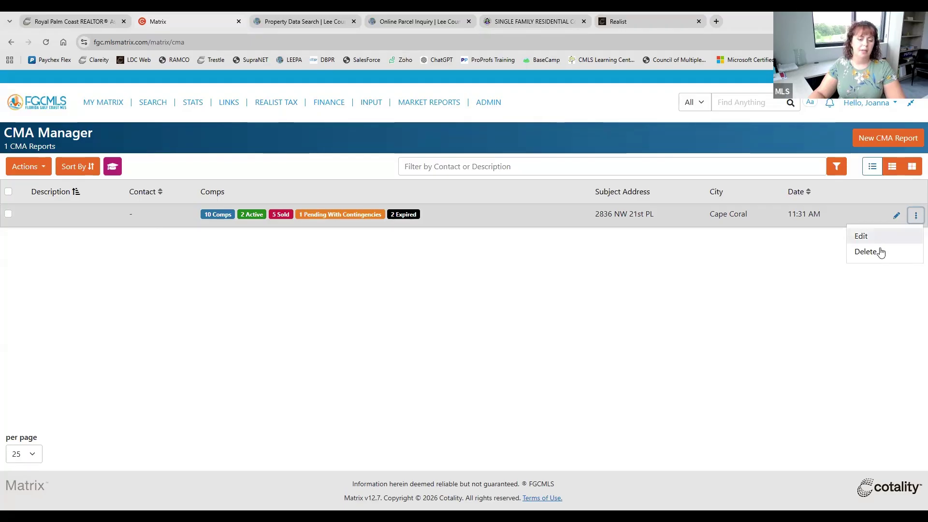
click(816, 287)
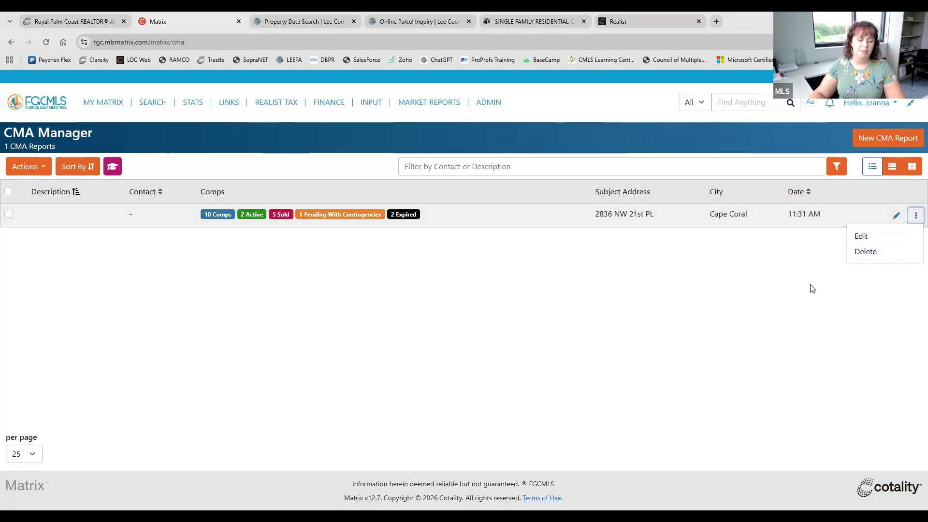
click(896, 215)
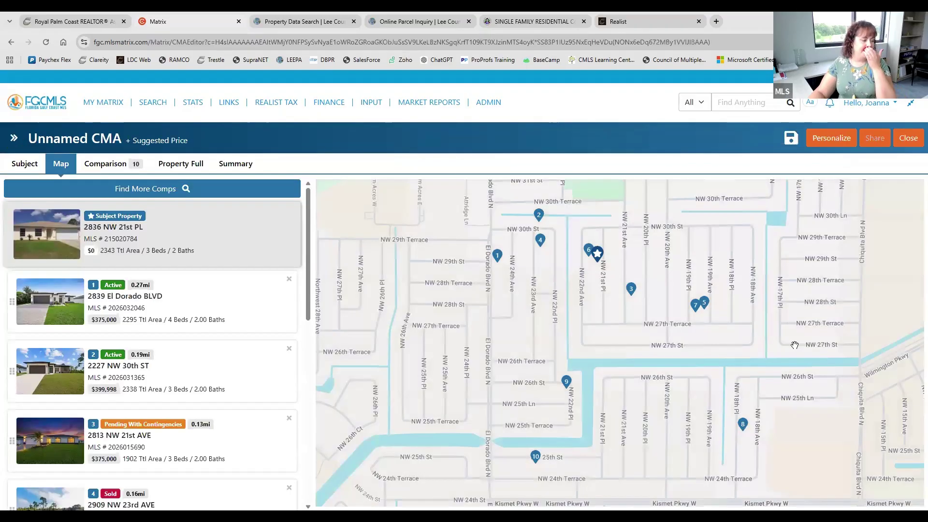
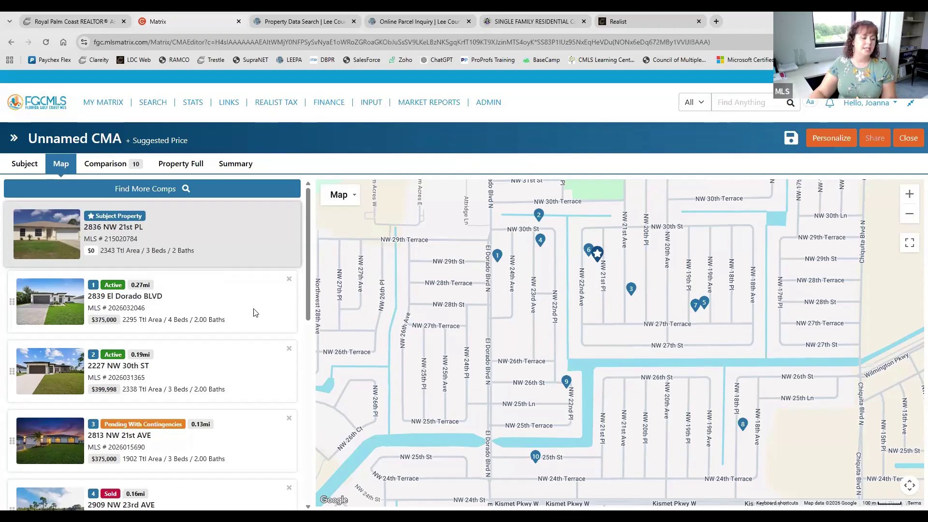
click(119, 165)
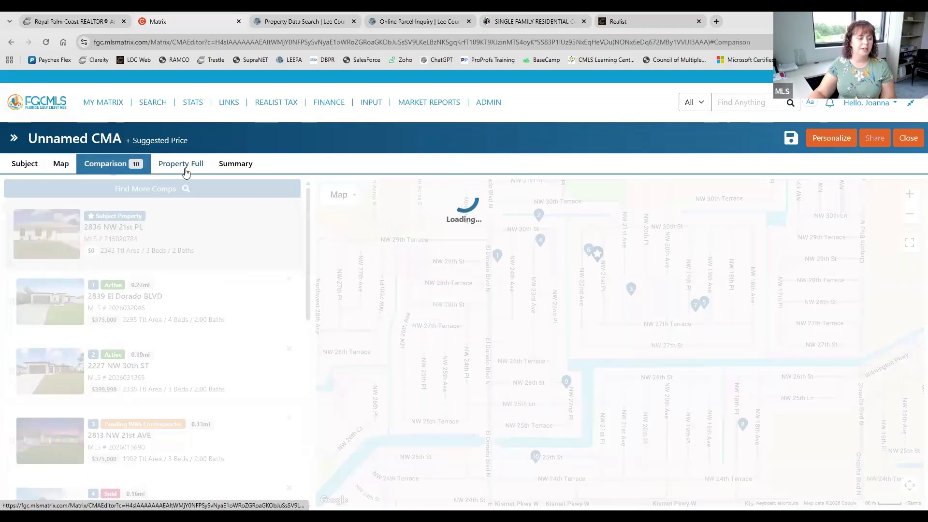
click(237, 165)
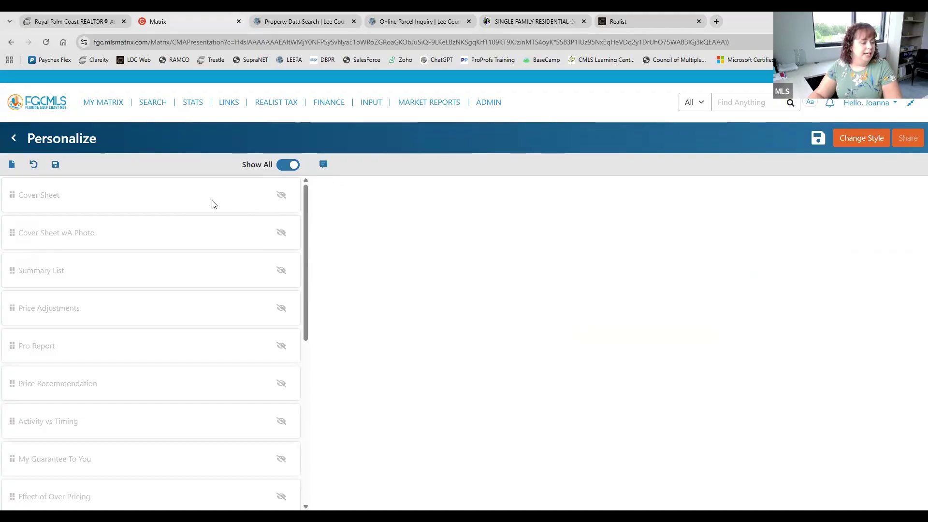
Include the Cover Sheet, Cover Sheet wA Photo and Summary List pages in the presentation
click(280, 196)
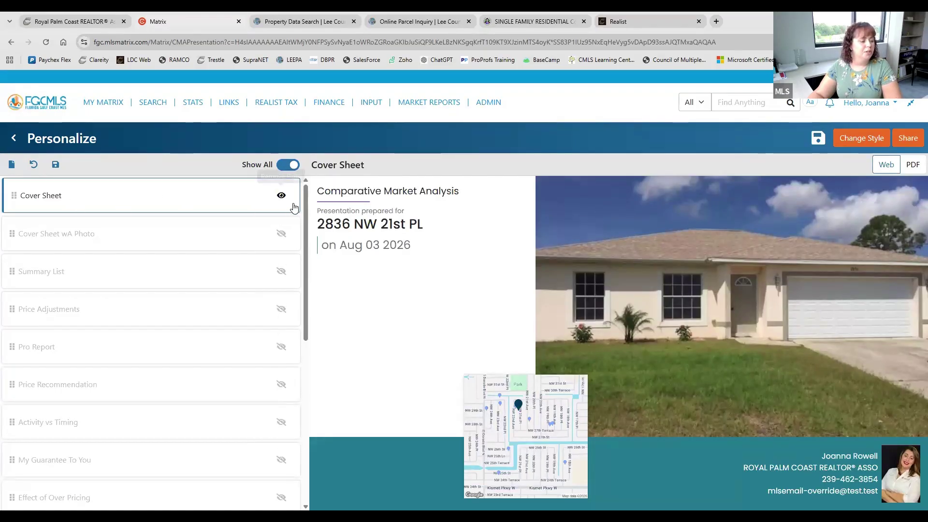
scroll(215, 269, down, 6)
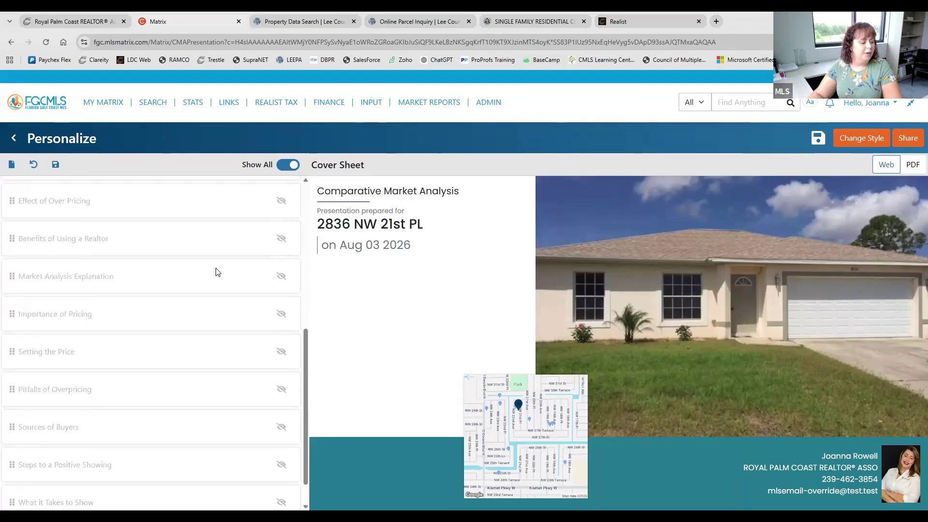
scroll(217, 272, up, 6)
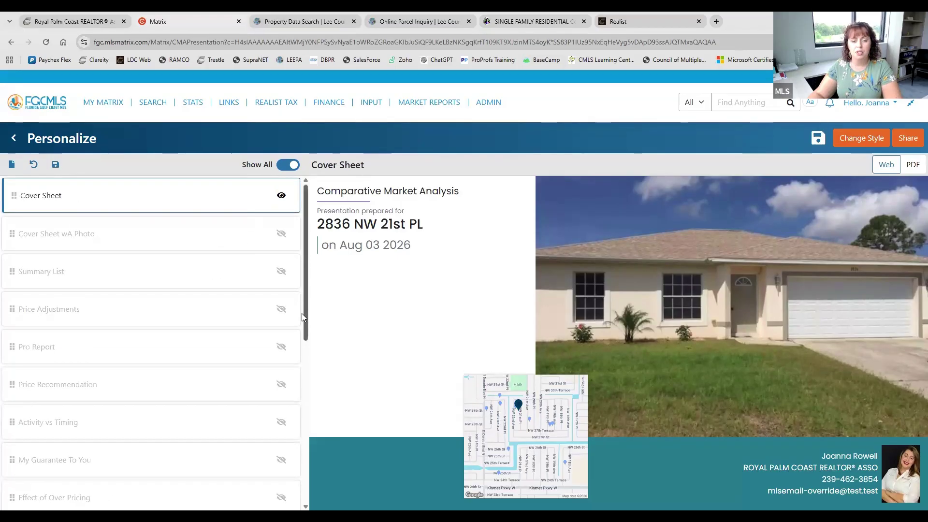
click(281, 236)
click(280, 271)
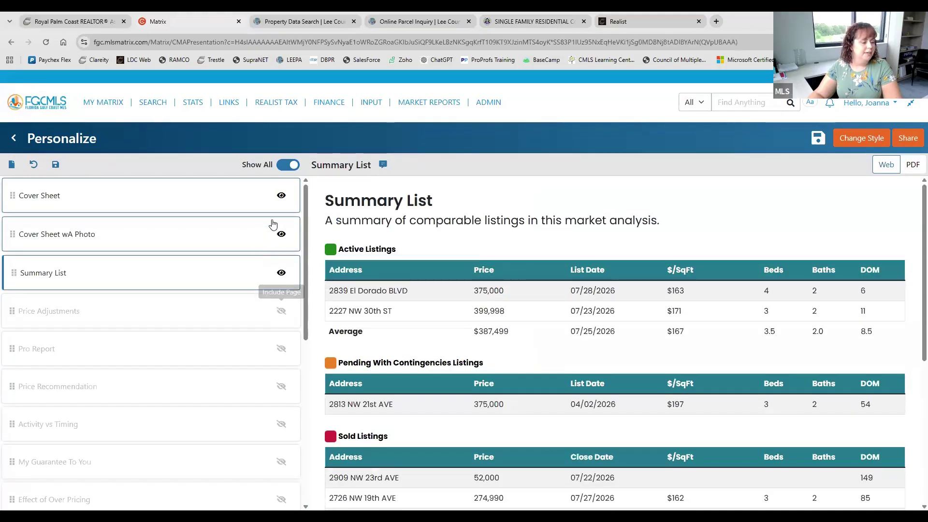
click(281, 273)
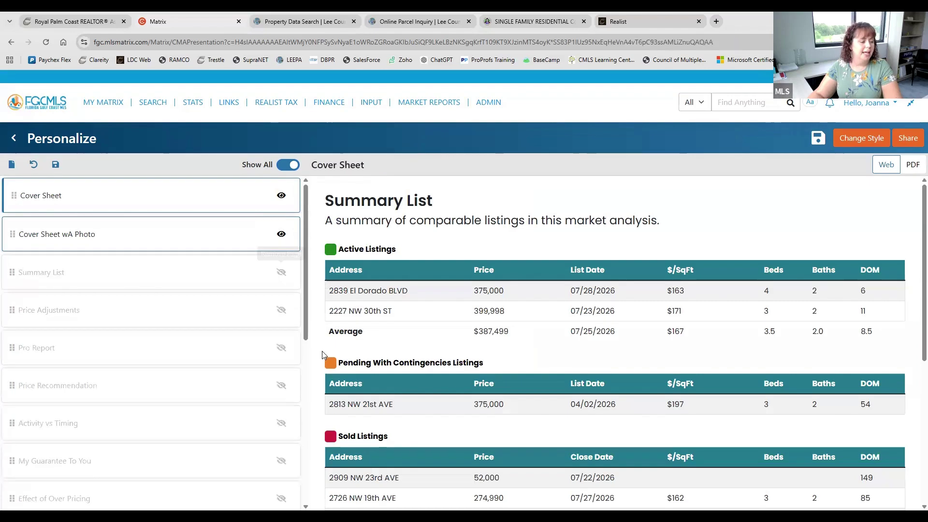
click(281, 272)
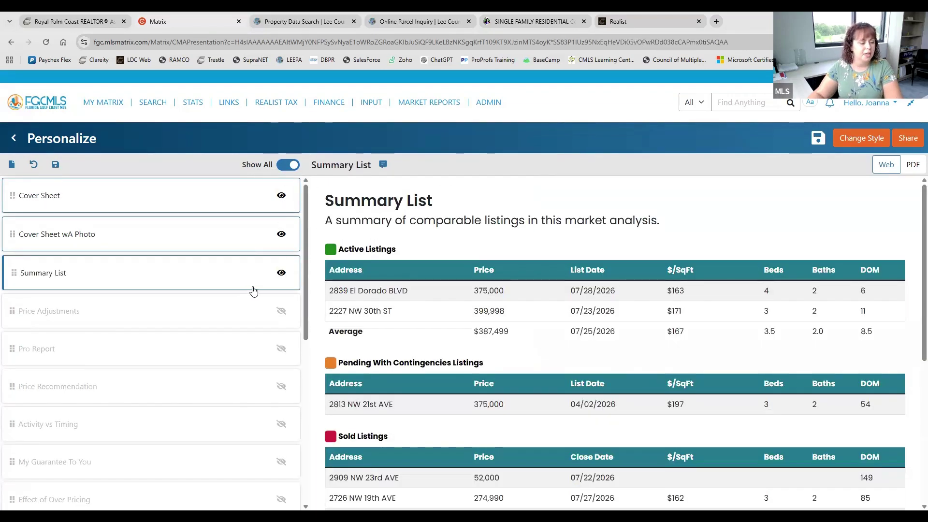
Preview the Cover Sheet page dated Aug 03 2026, briefly checking the account options
click(189, 201)
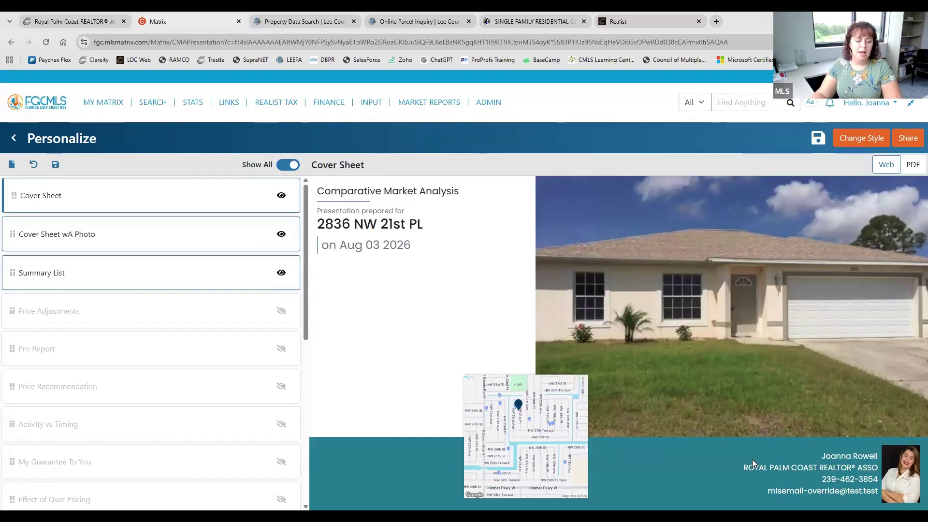
click(891, 104)
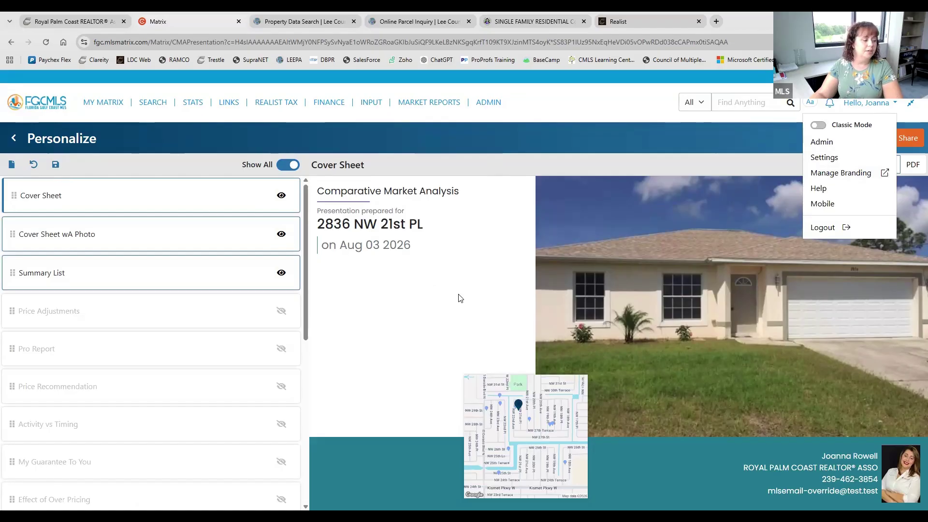
click(856, 107)
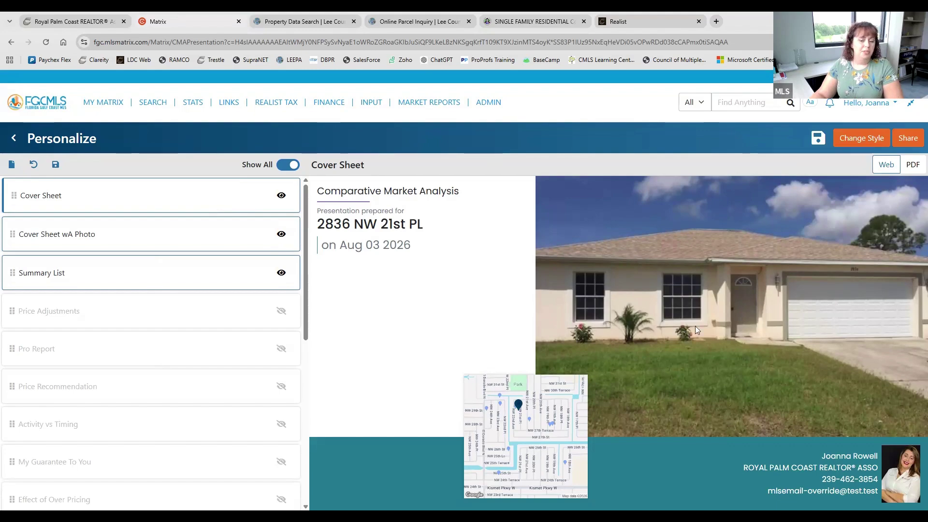
click(884, 165)
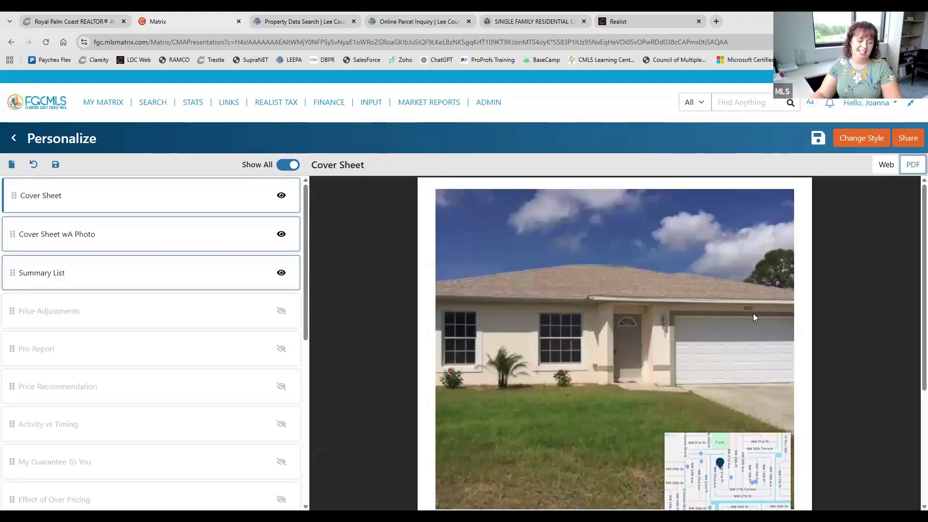
scroll(753, 314, down, 3)
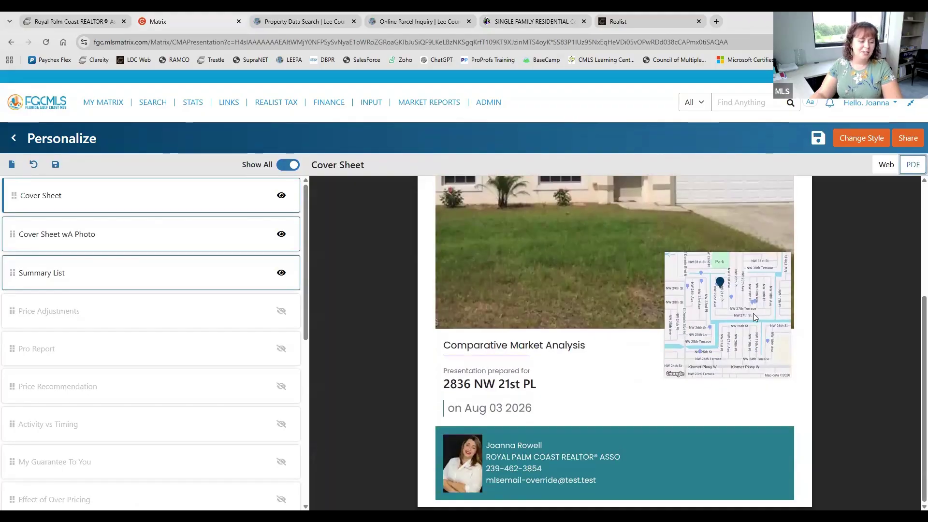
scroll(753, 313, up, 3)
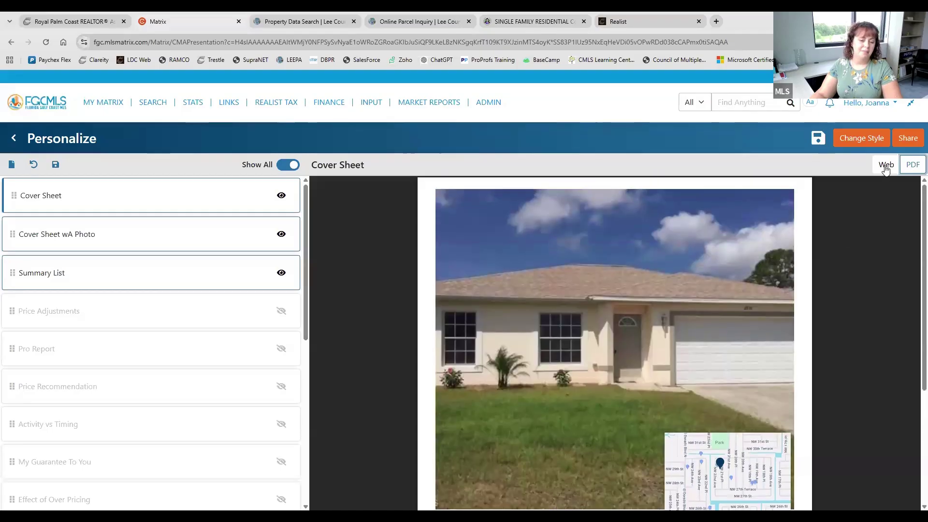
click(886, 165)
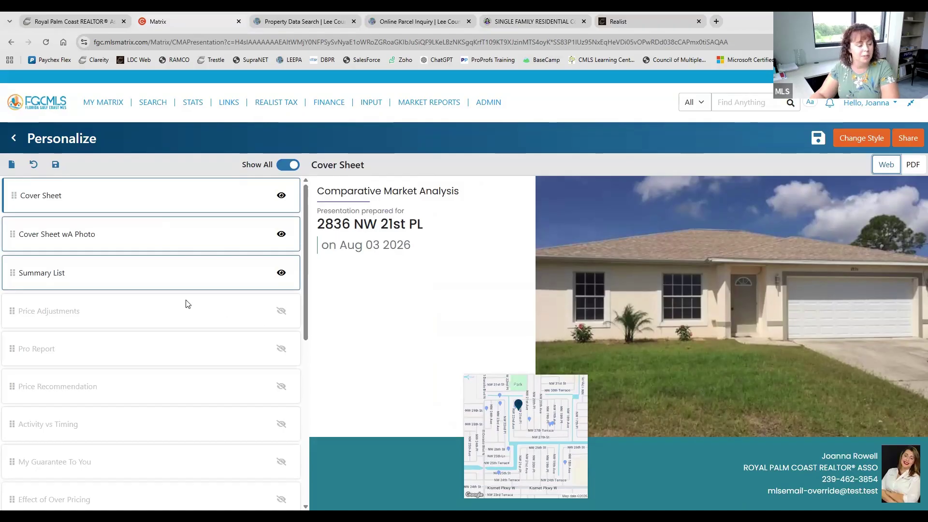
Compare Cover Sheet wA Photo with the plain Cover Sheet, then remove the photo version
click(132, 245)
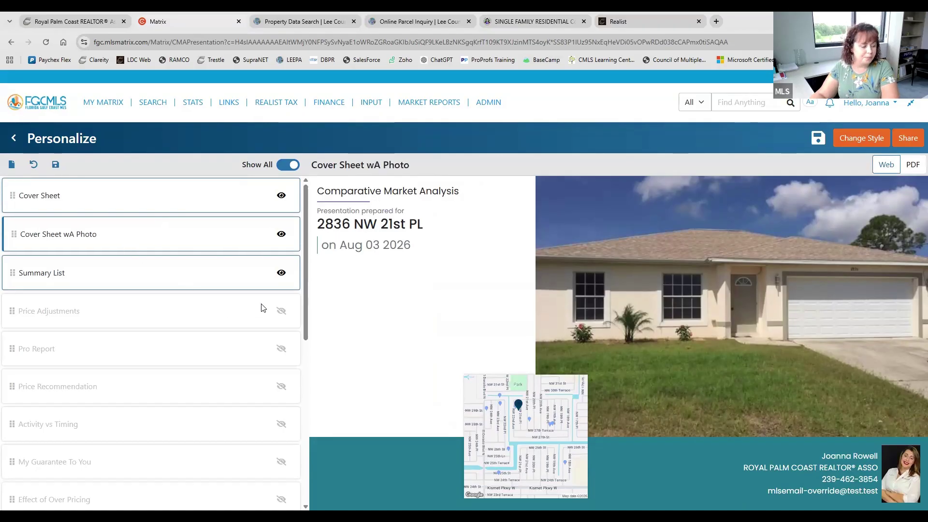
click(143, 214)
click(145, 233)
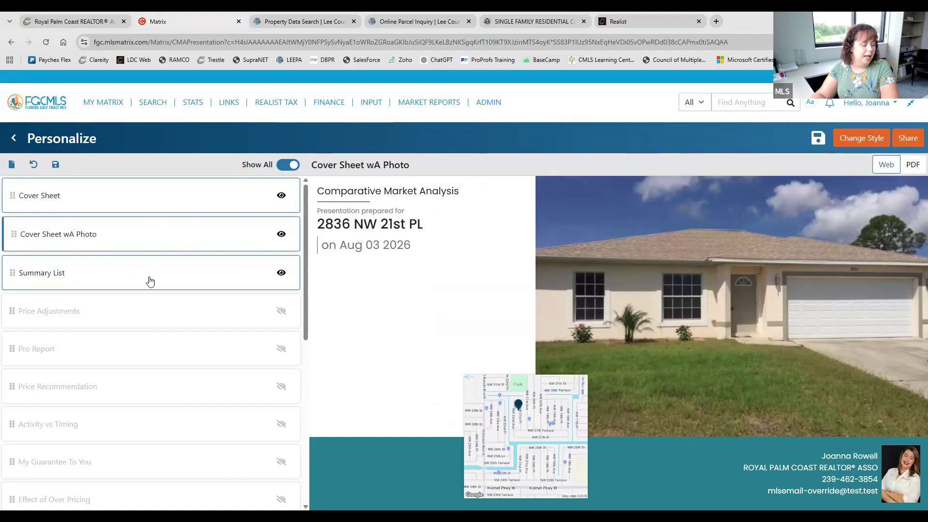
click(282, 234)
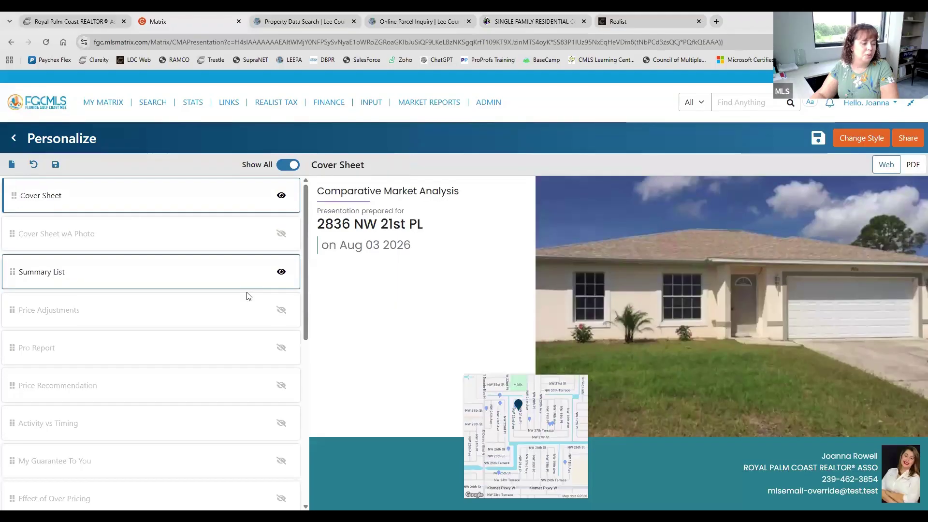
Preview the Summary List page and include the Price Adjustments page
click(127, 276)
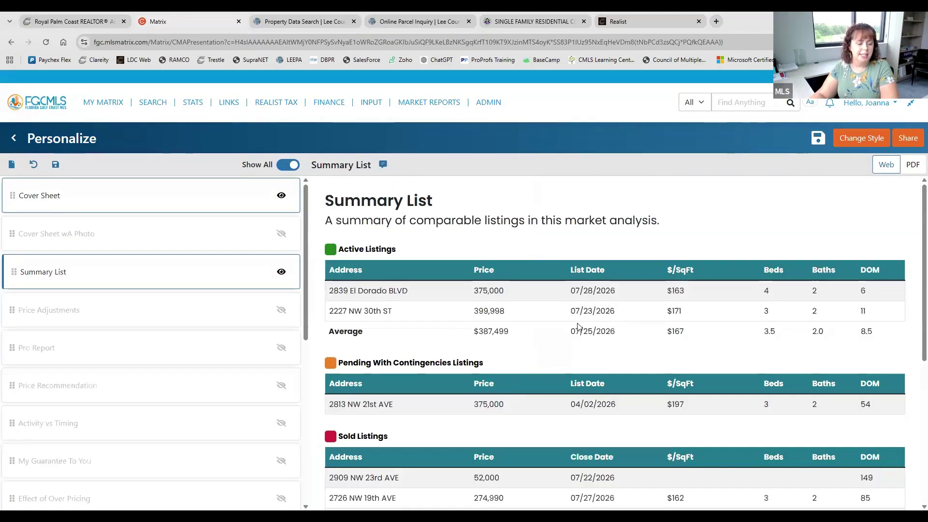
scroll(579, 328, down, 2)
scroll(579, 327, down, 4)
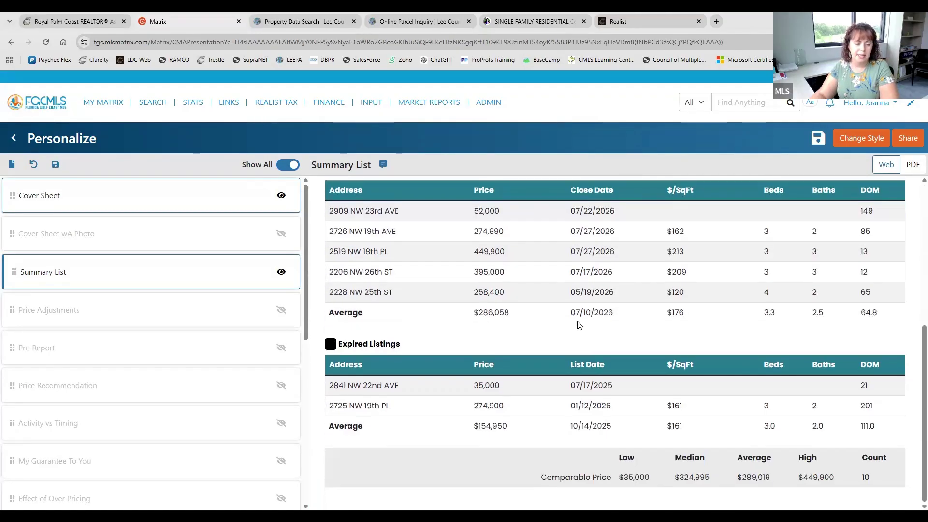
scroll(578, 326, up, 6)
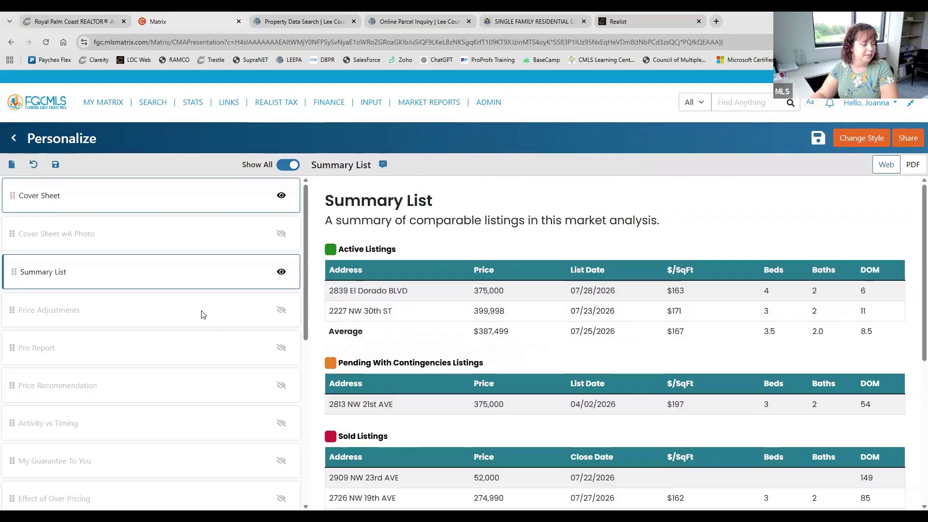
click(281, 310)
click(282, 349)
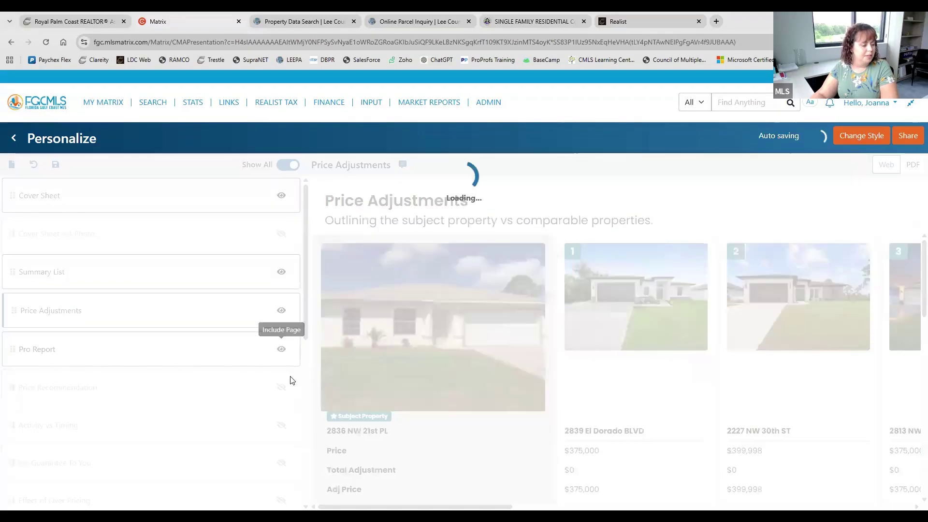
click(281, 387)
click(281, 426)
click(282, 465)
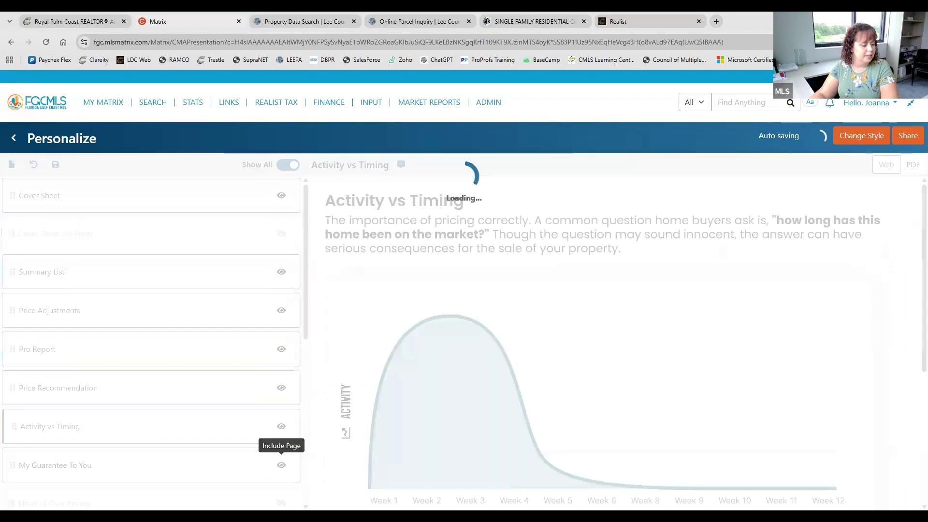
click(282, 504)
click(186, 315)
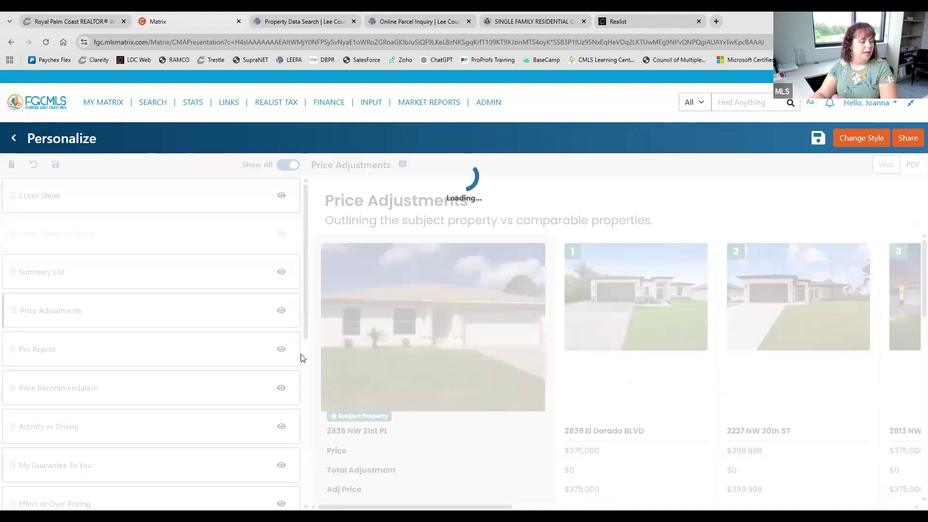
scroll(521, 341, down, 5)
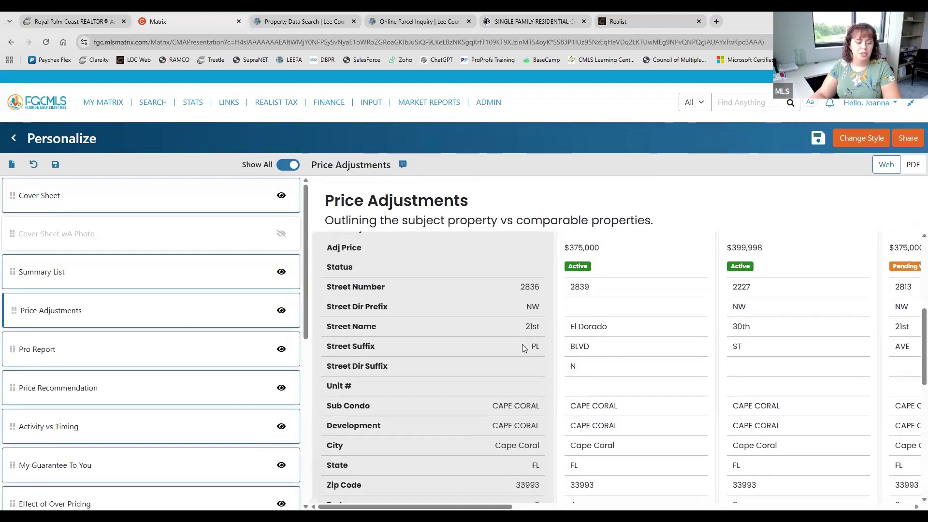
scroll(525, 347, down, 8)
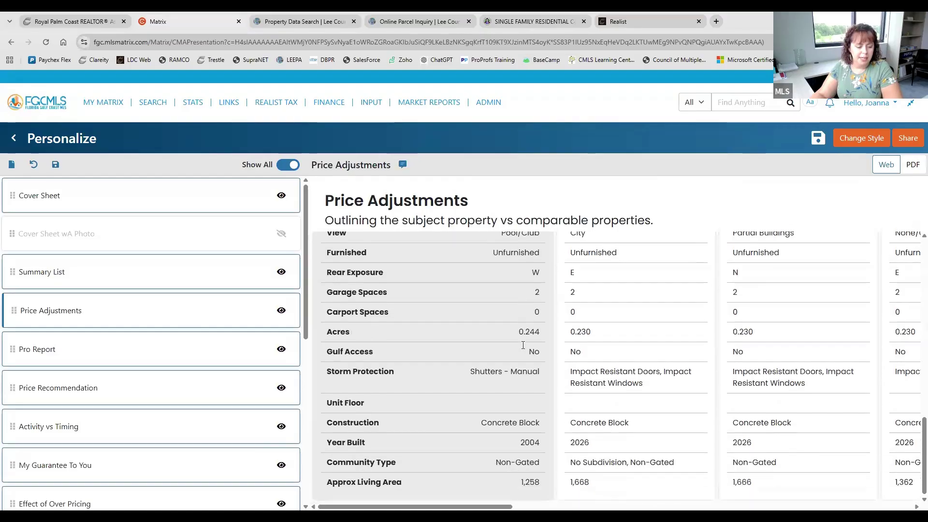
scroll(497, 407, up, 12)
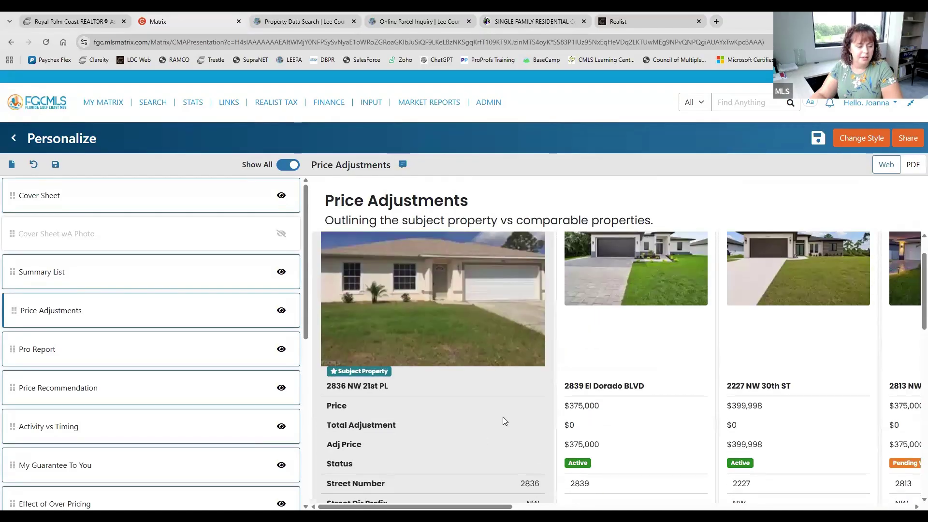
scroll(604, 491, right, 10)
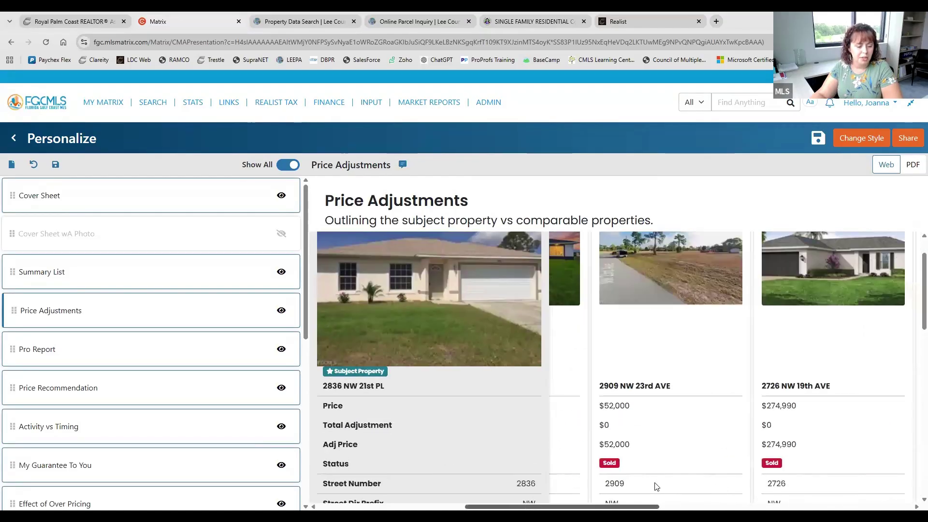
scroll(850, 474, right, 3)
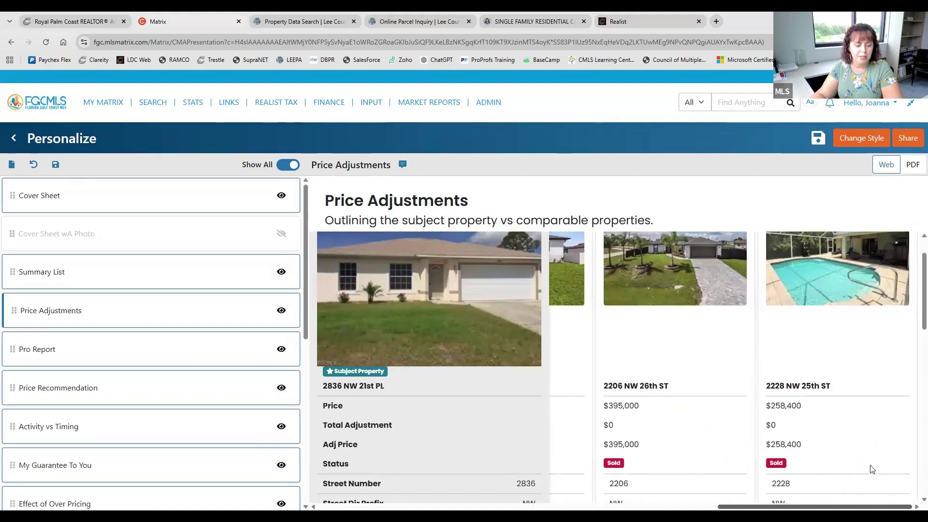
scroll(841, 422, down, 10)
scroll(841, 422, down, 3)
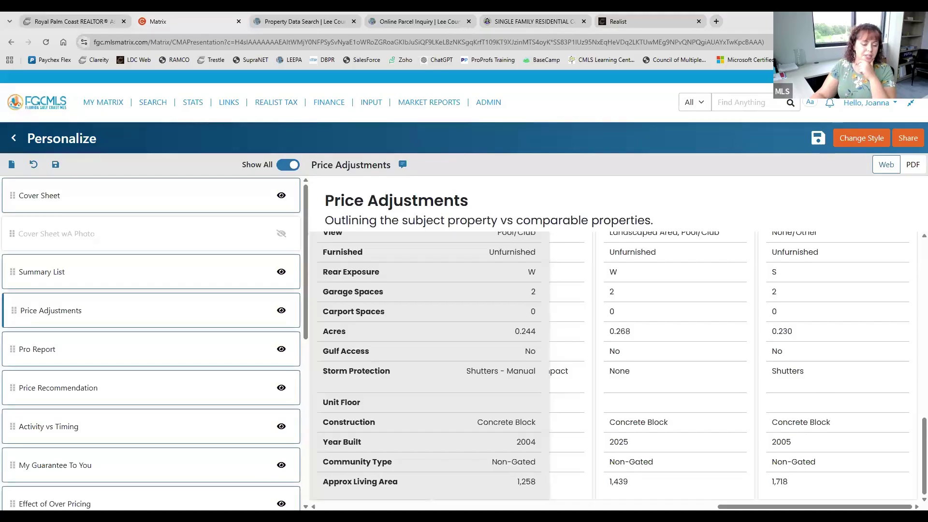
scroll(677, 363, left, 5)
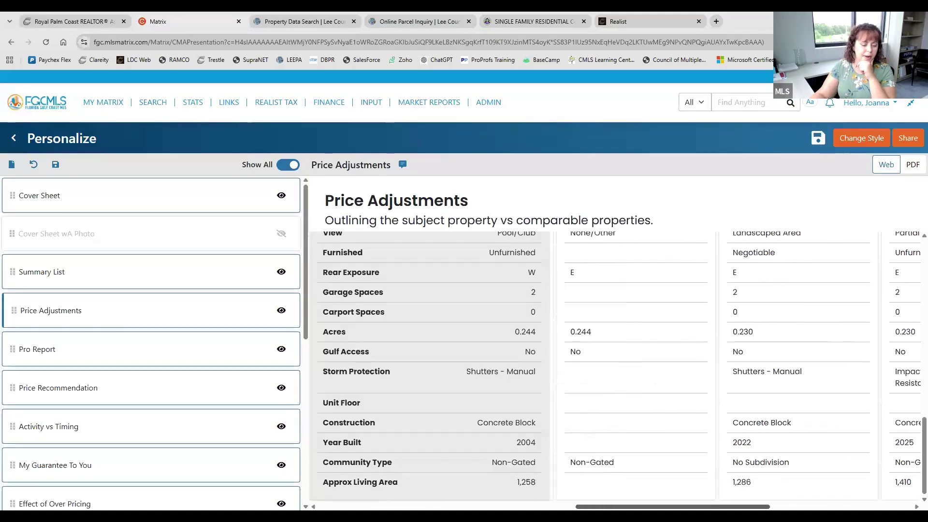
scroll(735, 363, left, 5)
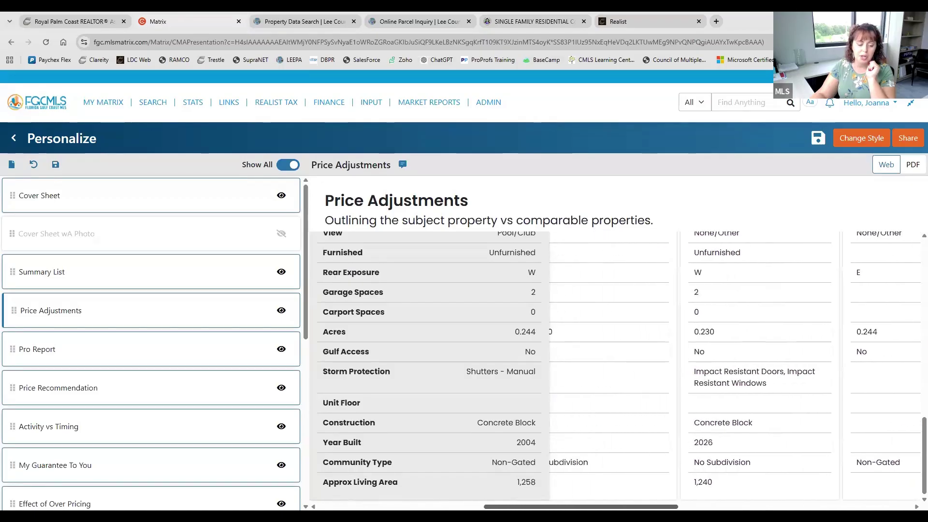
scroll(688, 315, left, 5)
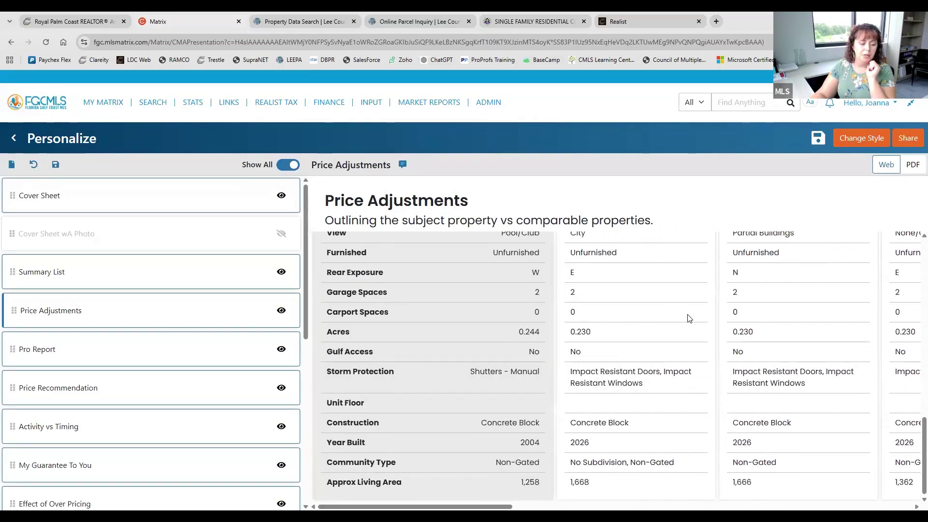
scroll(689, 318, up, 2)
scroll(689, 319, up, 10)
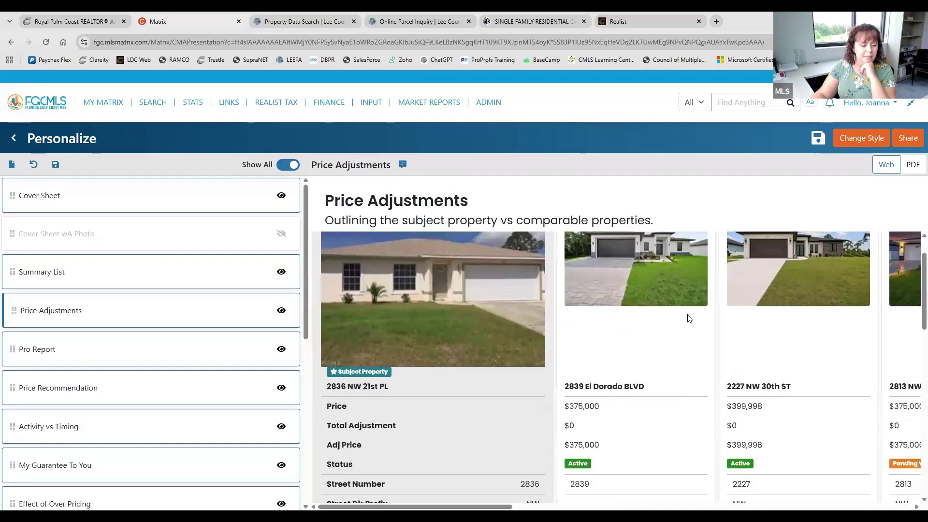
click(913, 164)
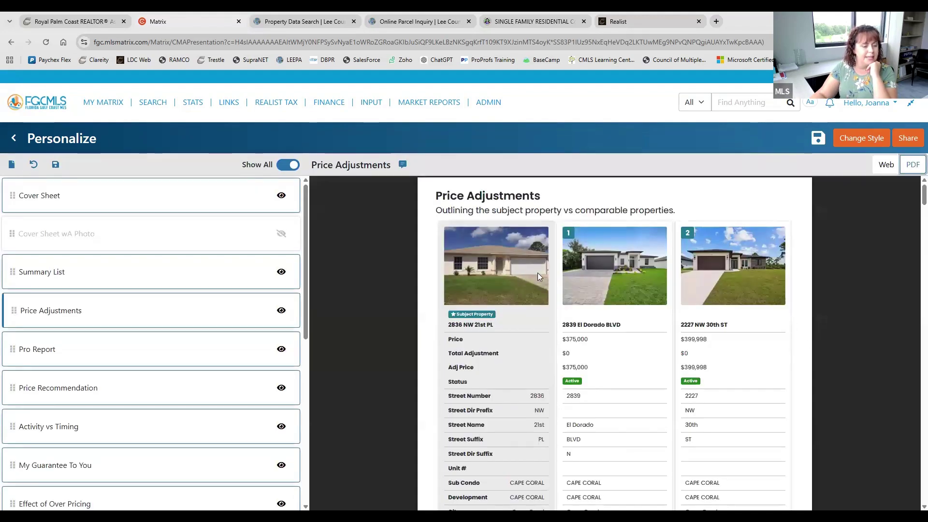
scroll(743, 289, down, 10)
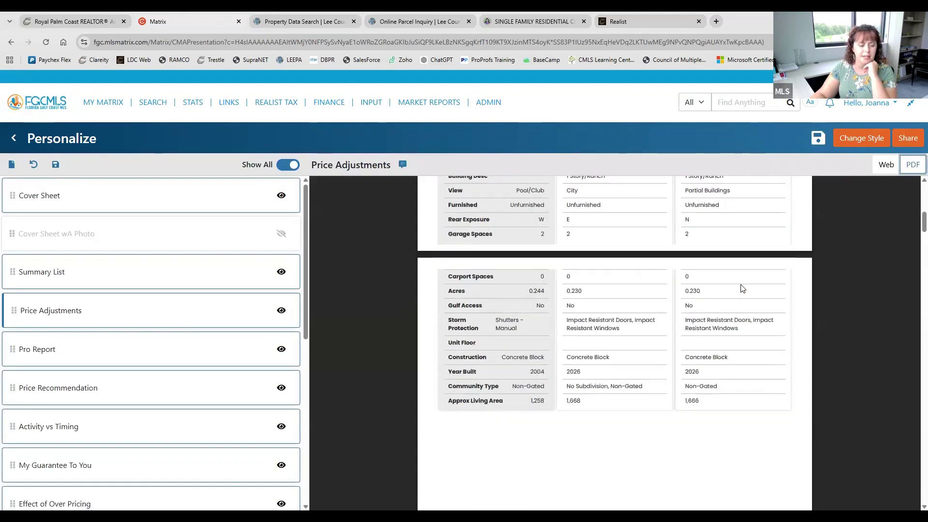
scroll(743, 288, down, 15)
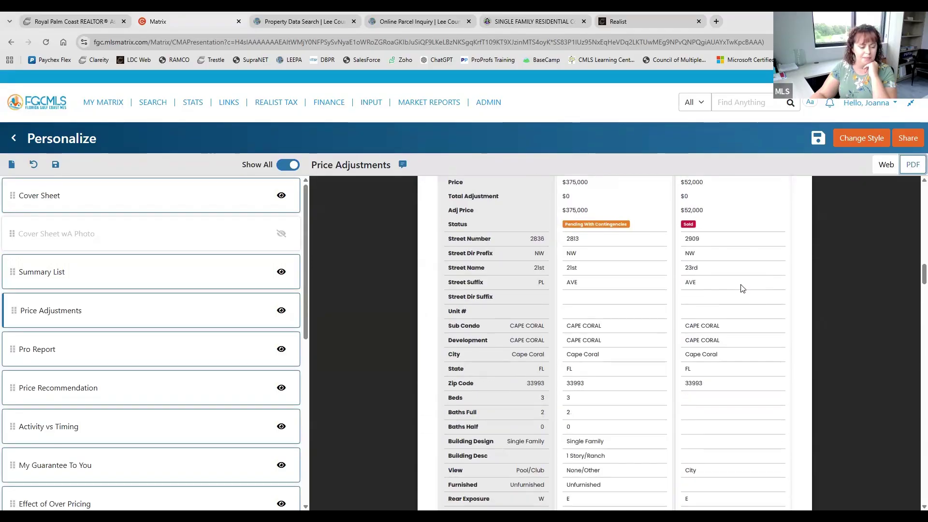
scroll(743, 288, down, 10)
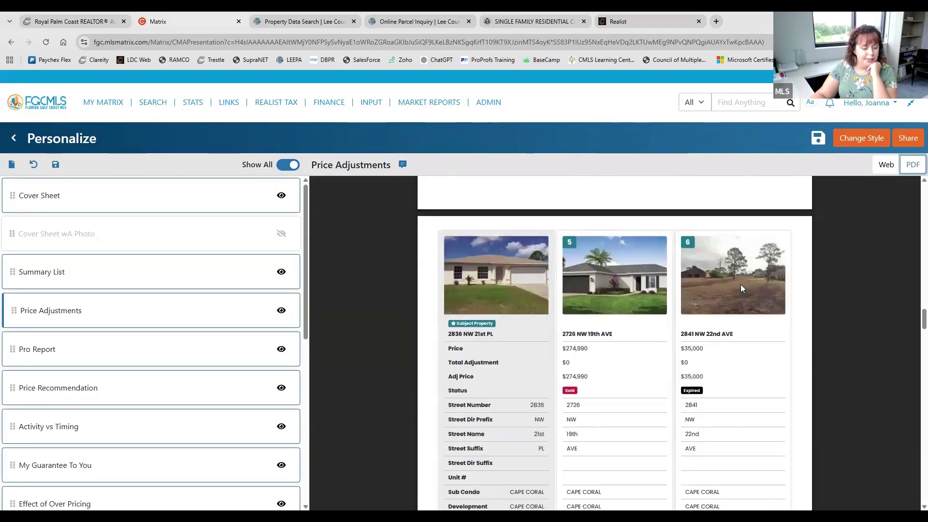
scroll(743, 288, up, 20)
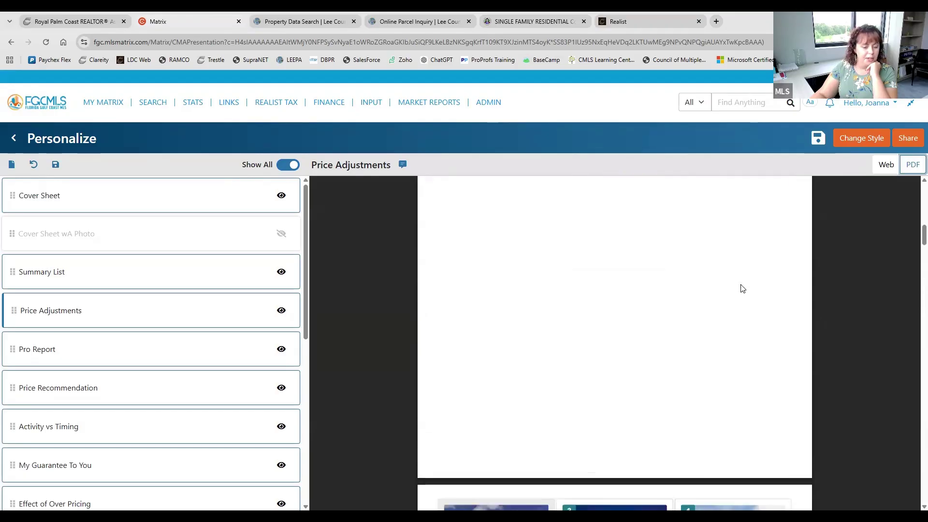
scroll(743, 289, up, 10)
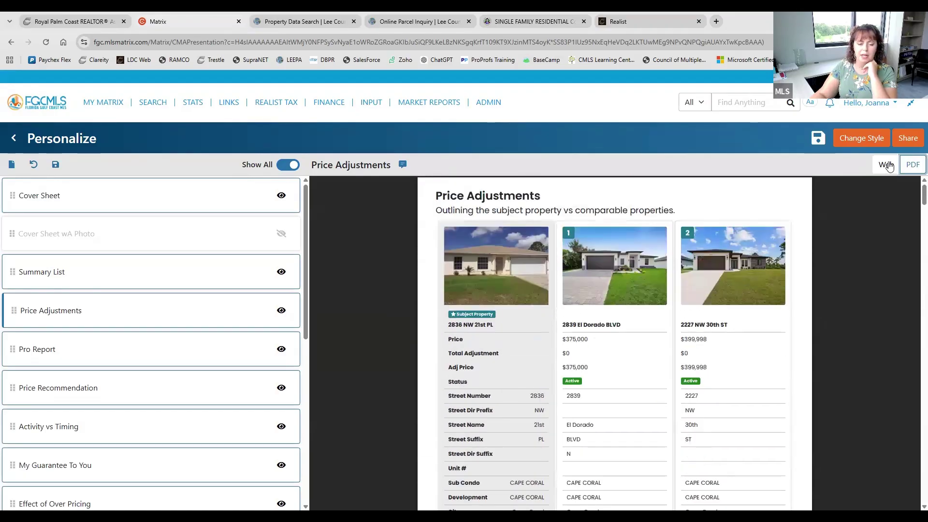
click(888, 165)
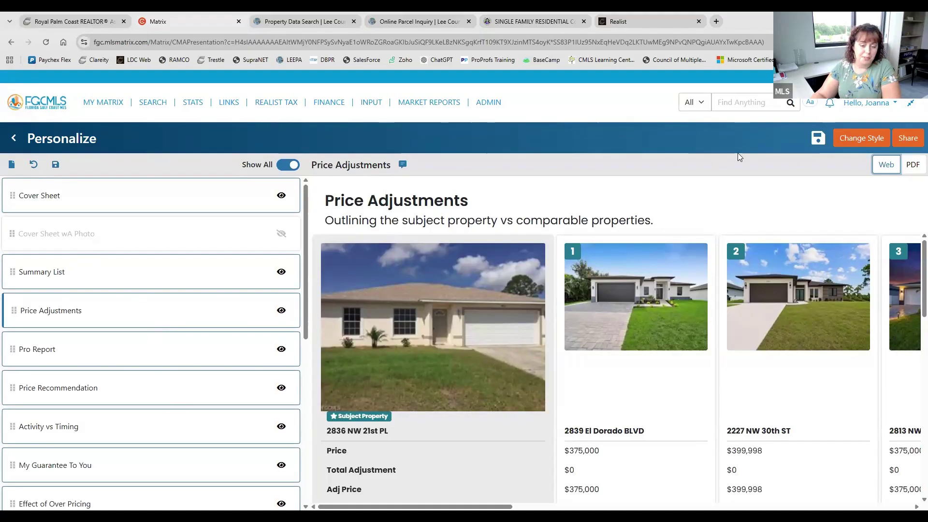
Preview the Pro Report and scroll its listings, charts and sold analysis averaging $286,058 at $141/SqFt
click(136, 354)
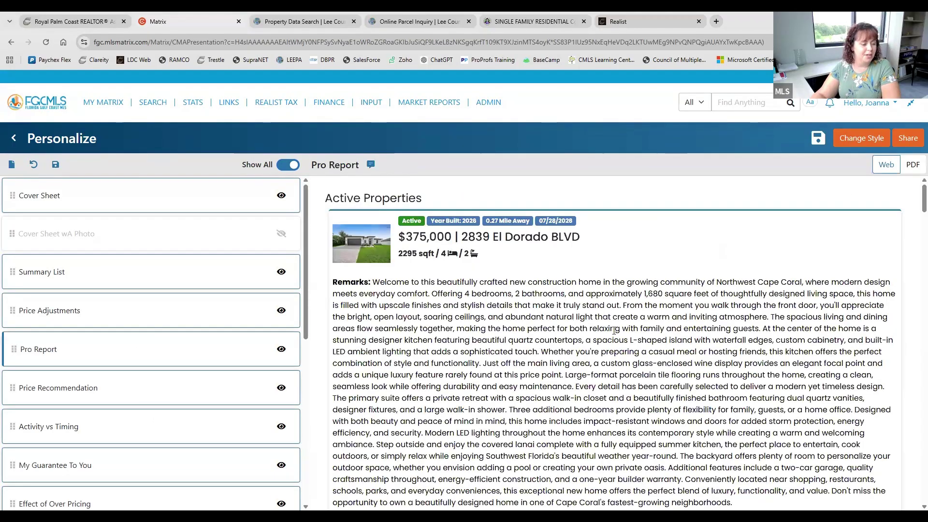
scroll(614, 331, down, 5)
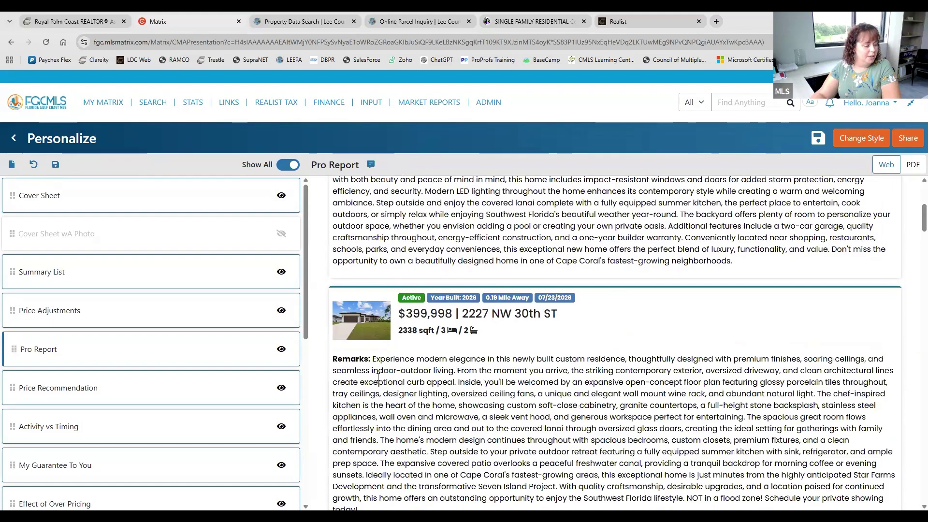
scroll(646, 343, down, 7)
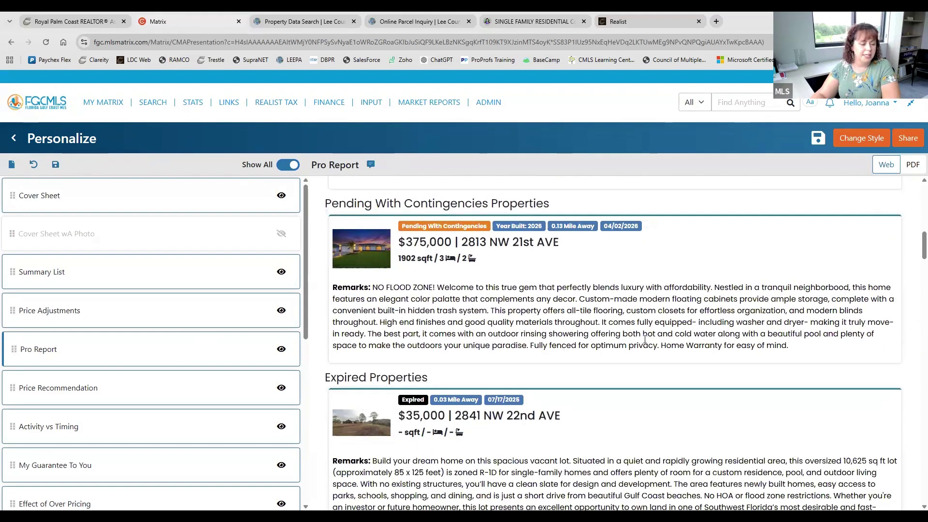
scroll(645, 338, down, 10)
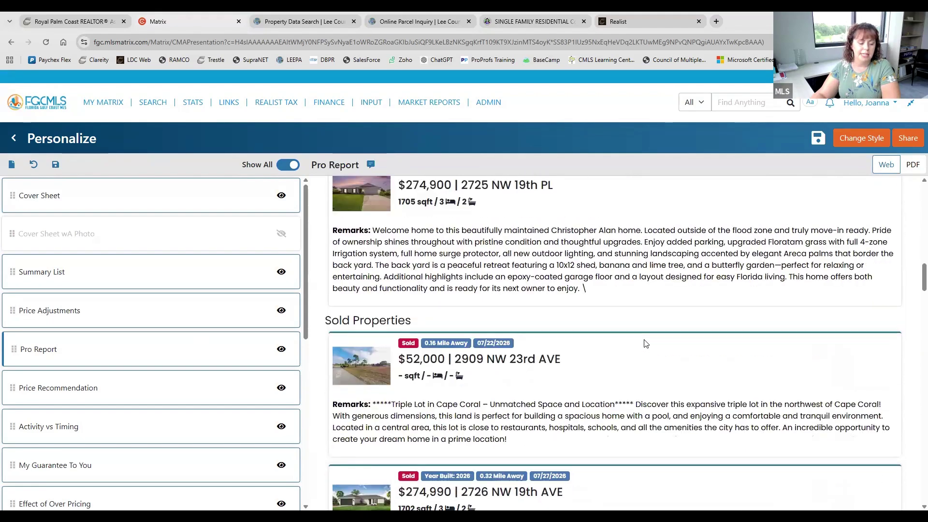
scroll(646, 344, down, 15)
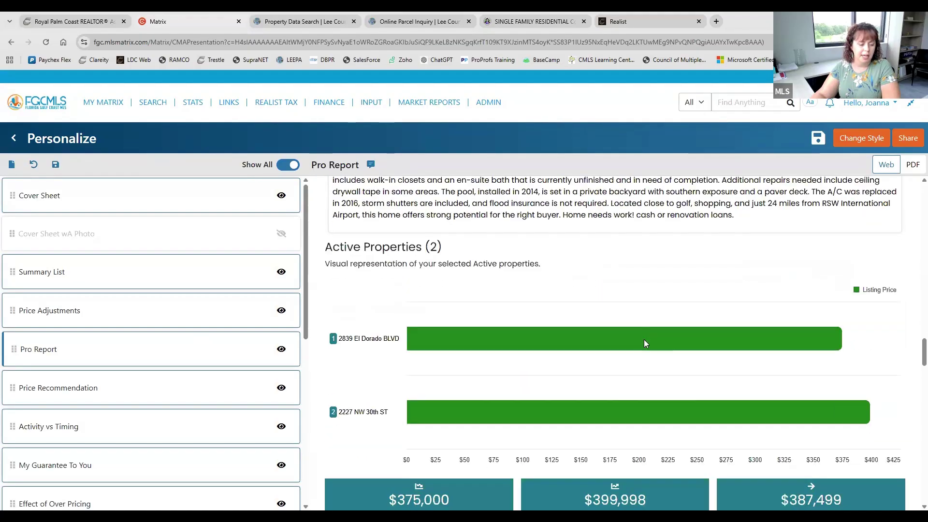
scroll(646, 344, down, 3)
scroll(646, 344, up, 5)
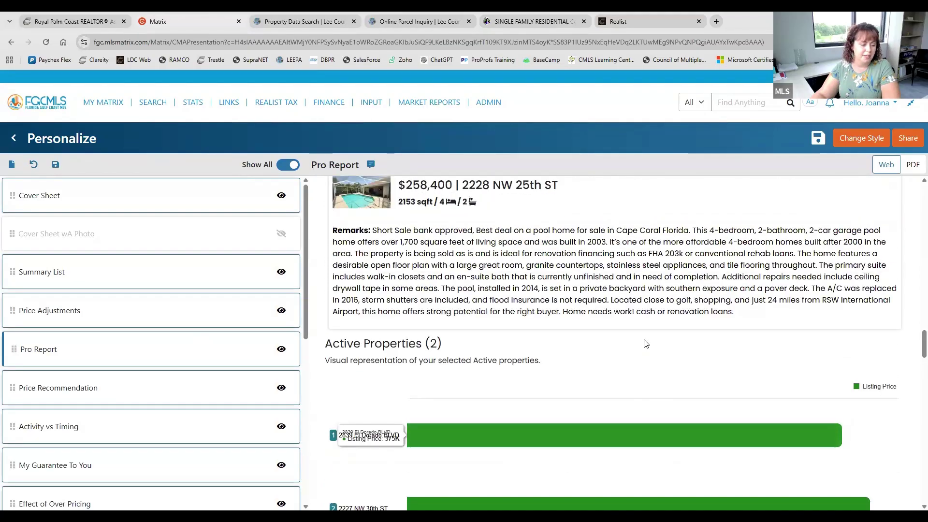
scroll(646, 343, up, 4)
scroll(486, 382, down, 10)
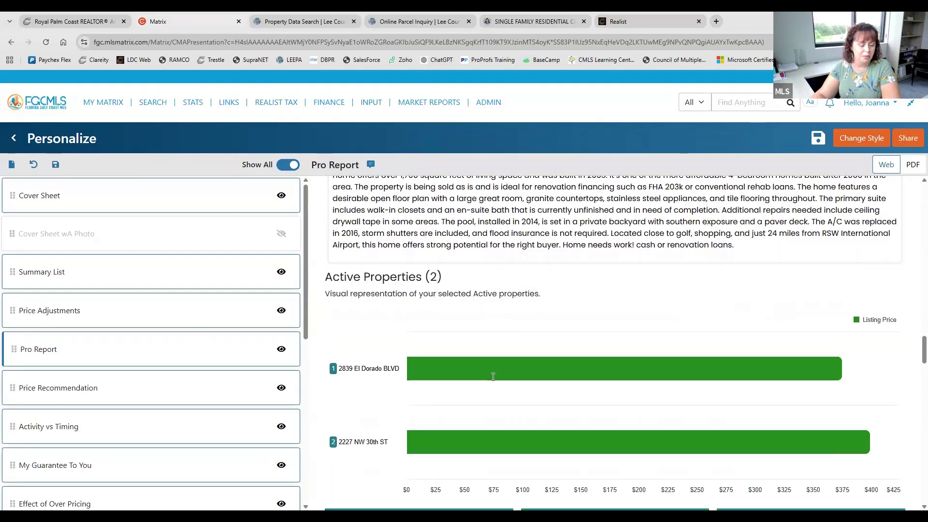
scroll(450, 289, down, 5)
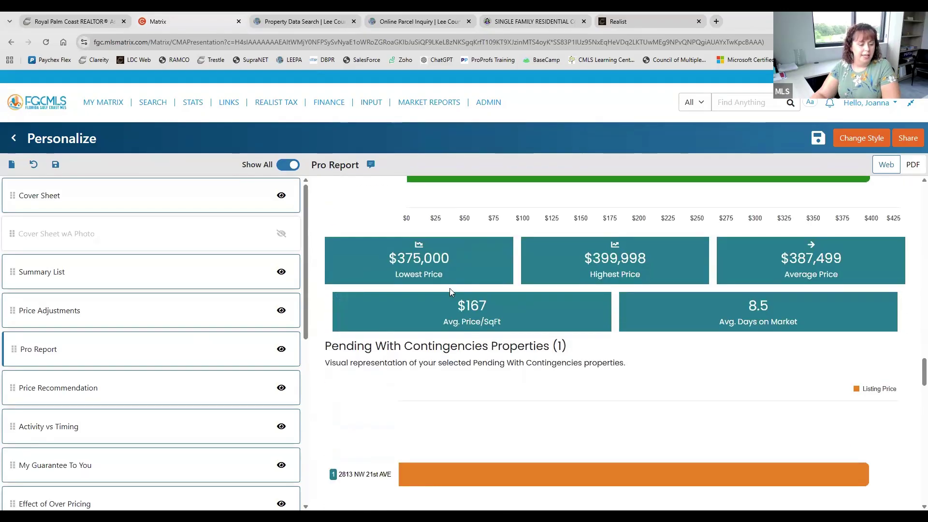
scroll(450, 294, down, 10)
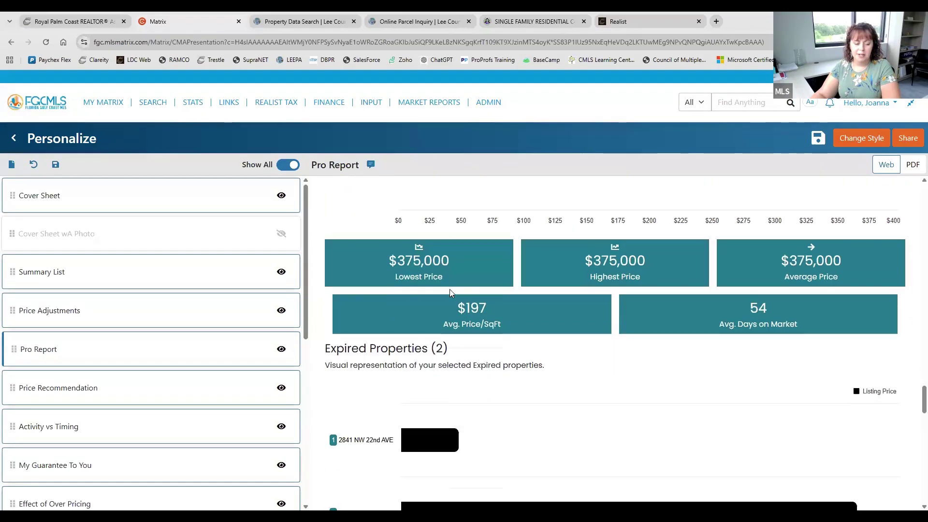
scroll(450, 294, down, 8)
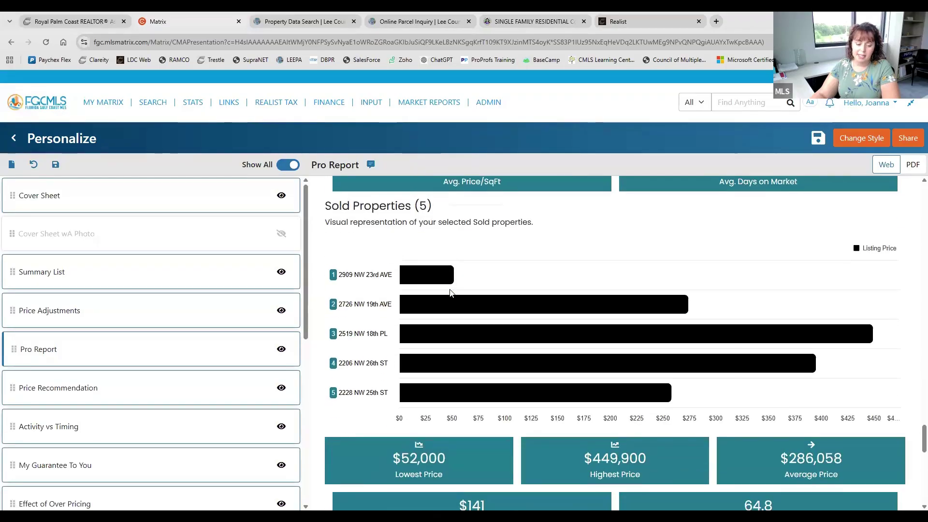
scroll(450, 294, down, 4)
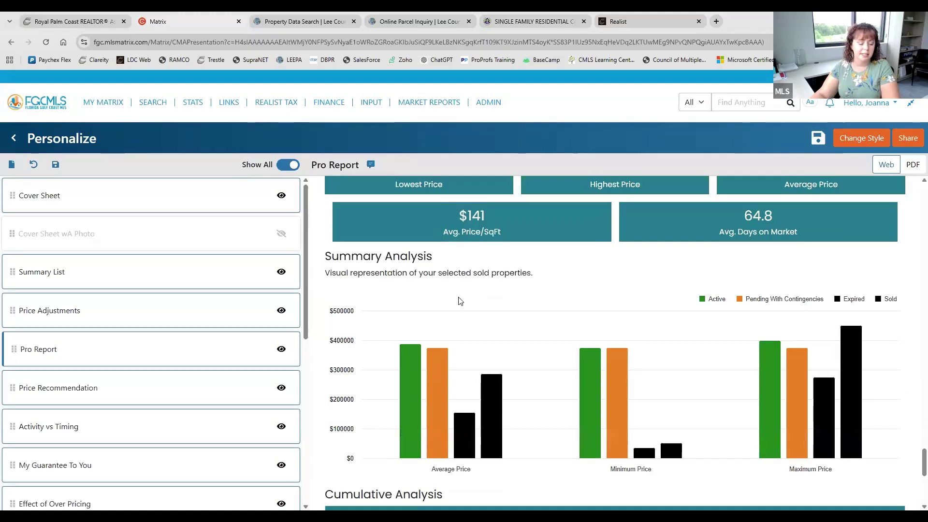
scroll(460, 301, down, 6)
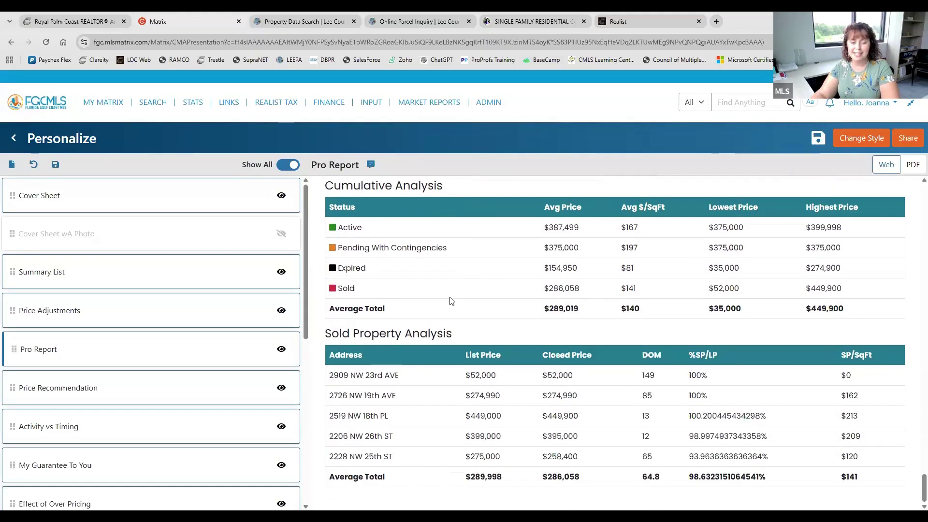
scroll(531, 200, up, 5)
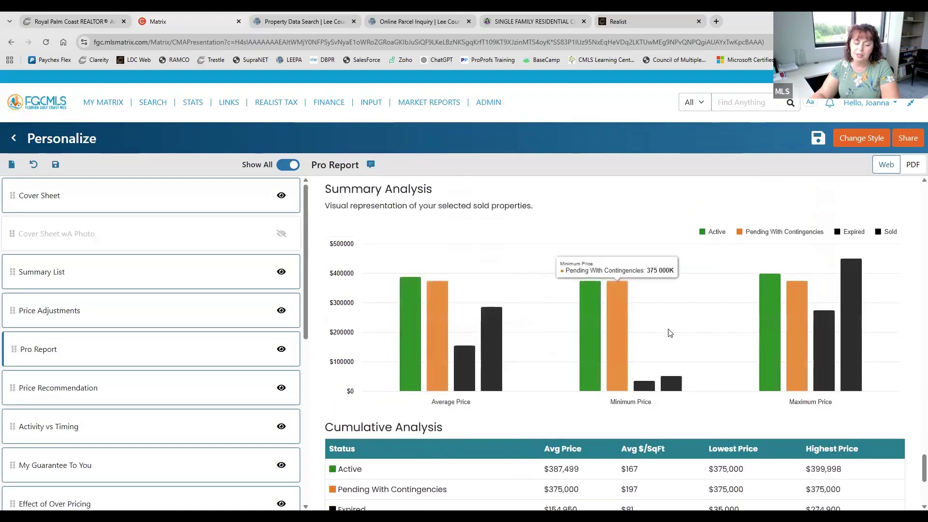
scroll(668, 333, up, 5)
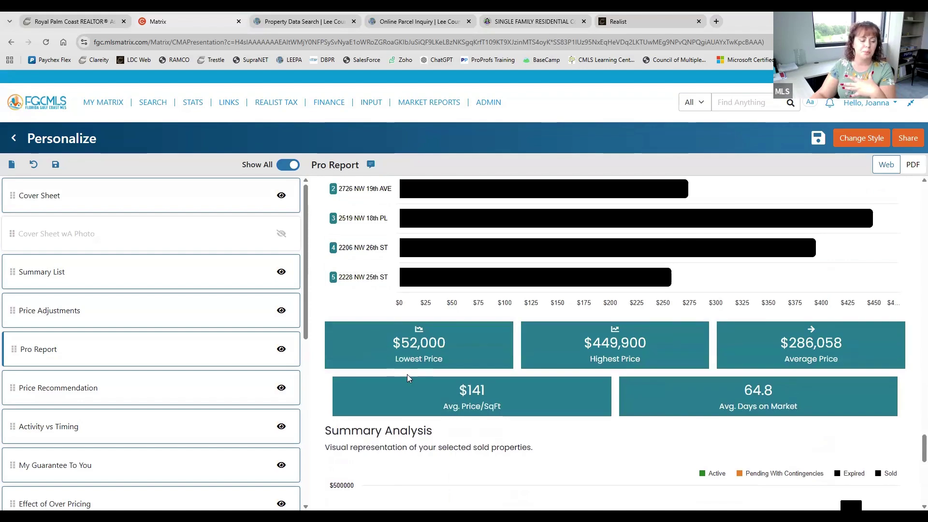
scroll(416, 371, down, 2)
scroll(426, 367, up, 1)
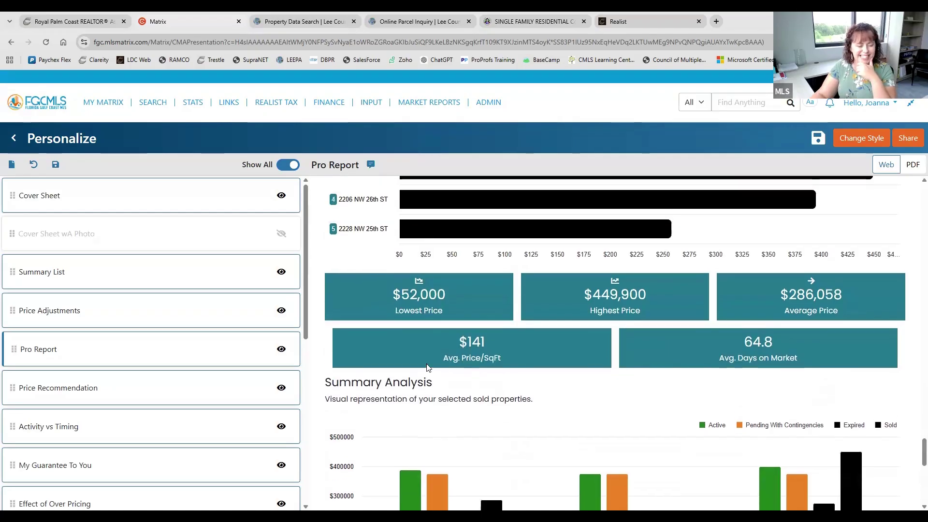
scroll(428, 368, up, 10)
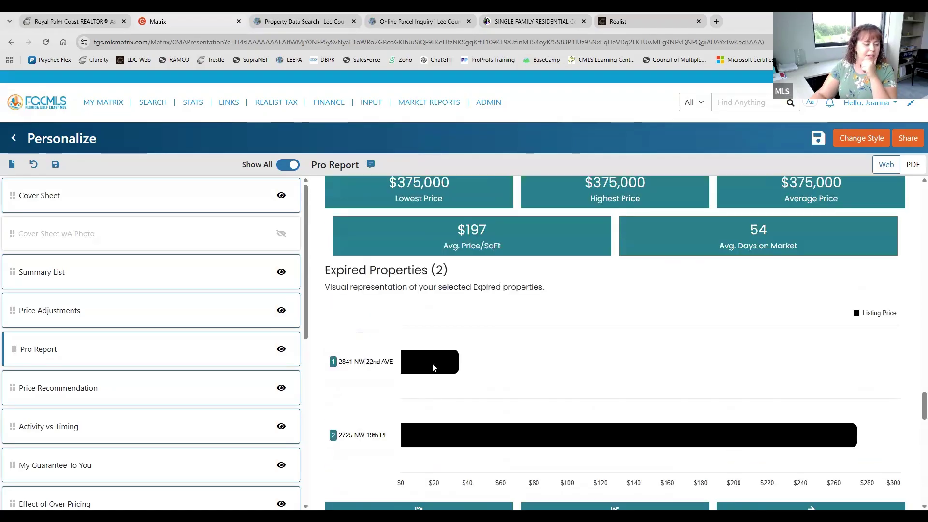
scroll(433, 367, up, 15)
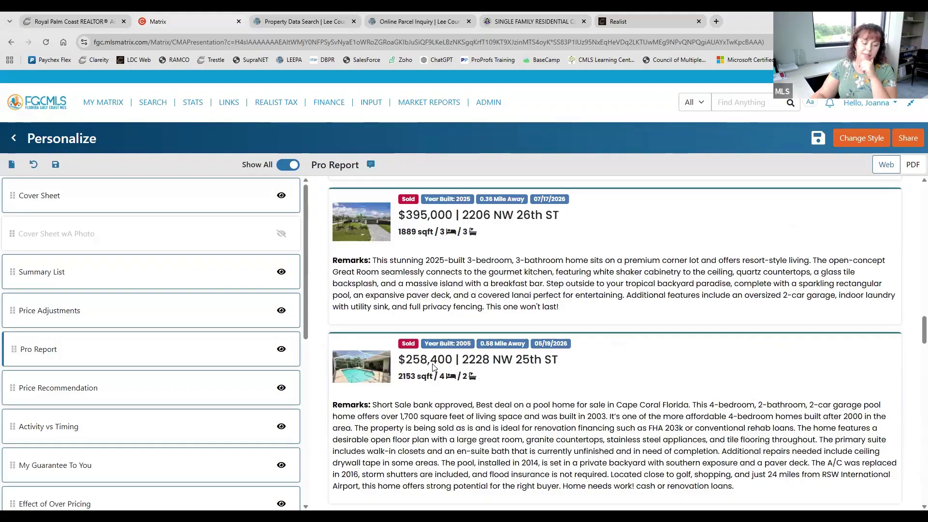
scroll(434, 367, up, 1)
scroll(149, 300, down, 2)
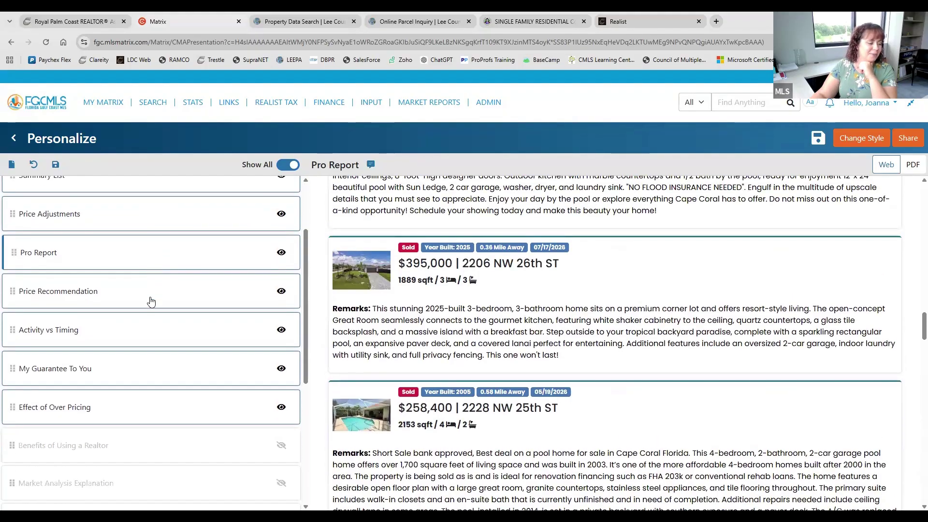
Preview the Price Recommendation page, showing sell prices averaging $350,399 ($258,400–$449,900)
click(151, 302)
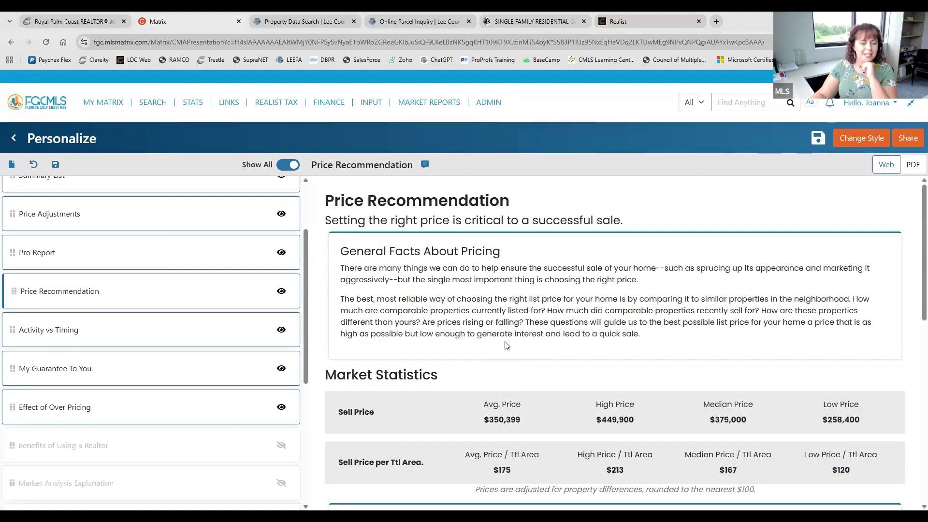
scroll(530, 309, down, 4)
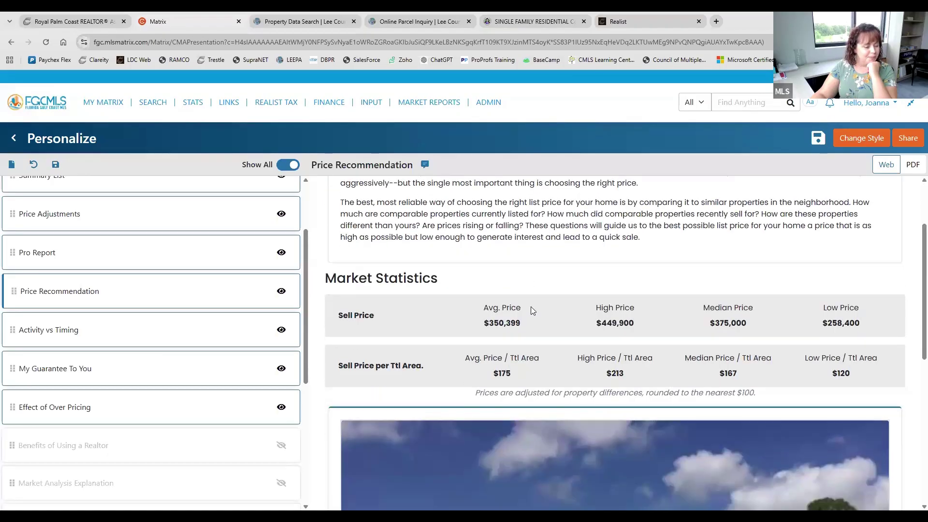
scroll(531, 310, down, 4)
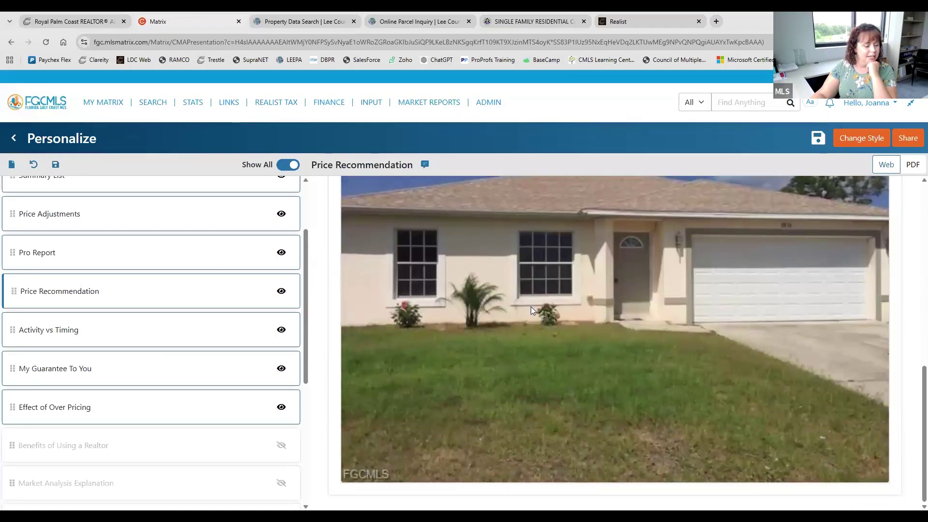
scroll(530, 310, up, 4)
scroll(531, 306, up, 4)
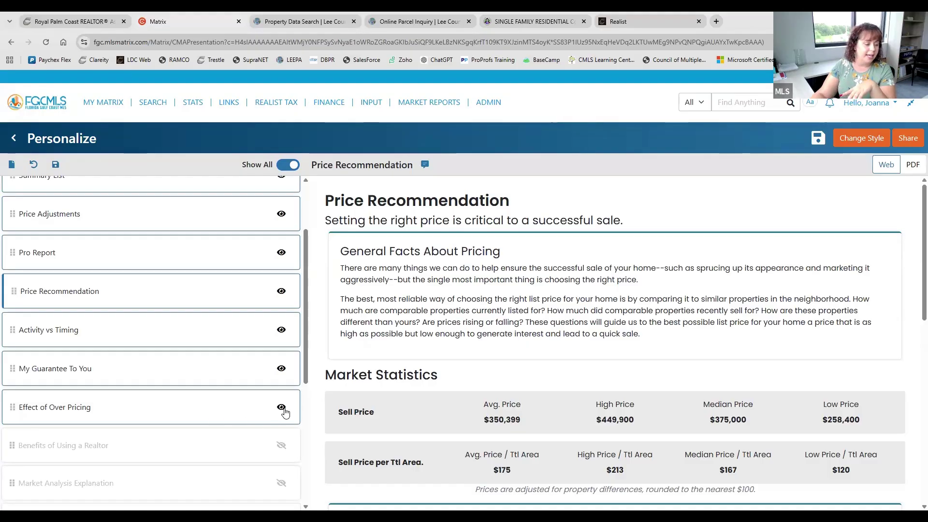
scroll(283, 410, down, 3)
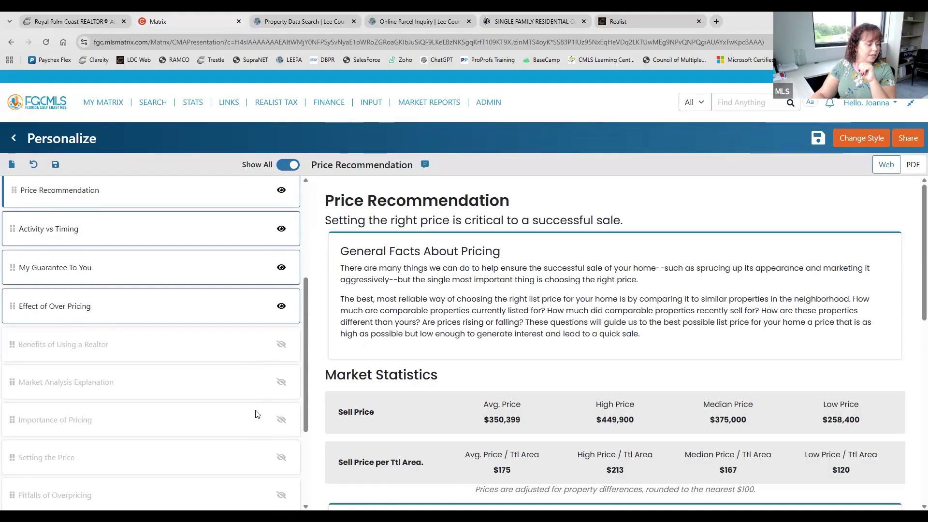
Include Benefits of Using a Realtor, Market Analysis Explanation, Importance of Pricing, Setting the Price, Pitfalls of Overpricing and Sources of Buyers
click(282, 301)
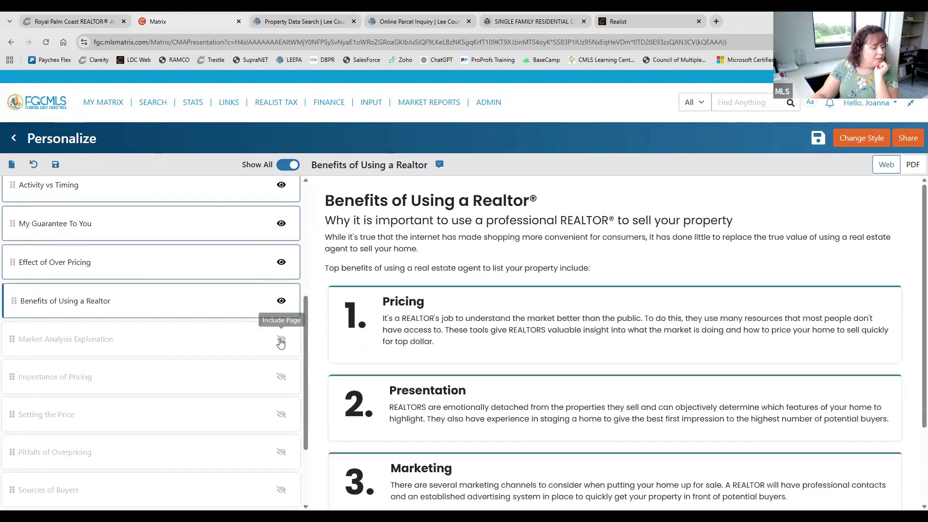
click(282, 339)
click(282, 378)
click(282, 416)
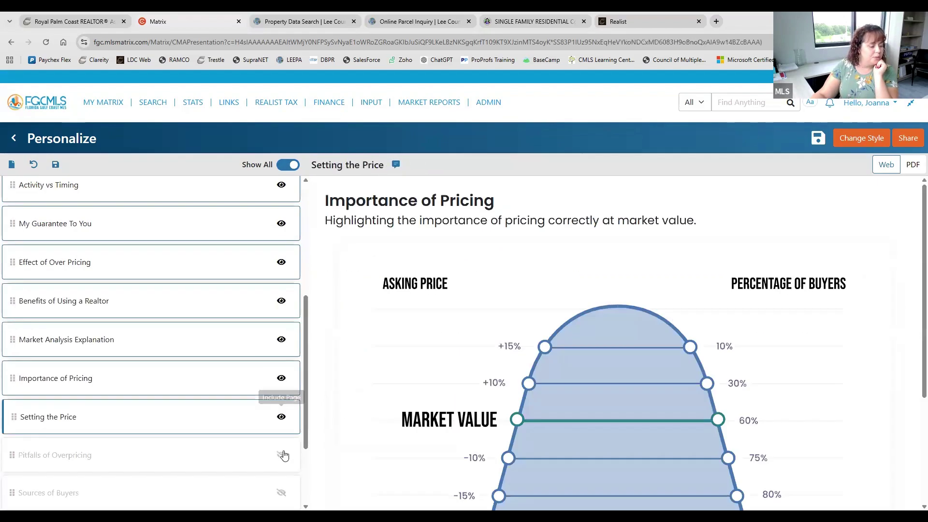
click(282, 453)
click(282, 494)
Include the Steps to a Positive Showing, What it Takes to Show and CMA Map pages
scroll(281, 484, down, 2)
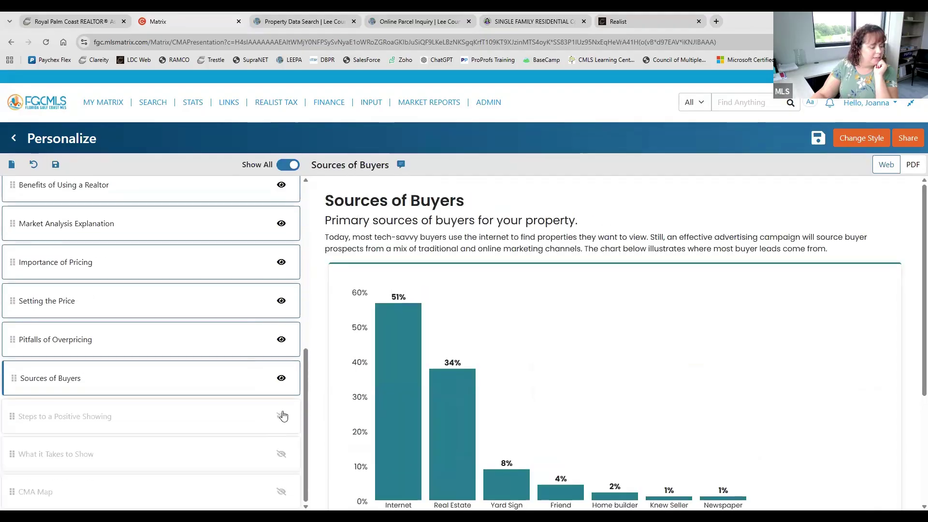
click(281, 416)
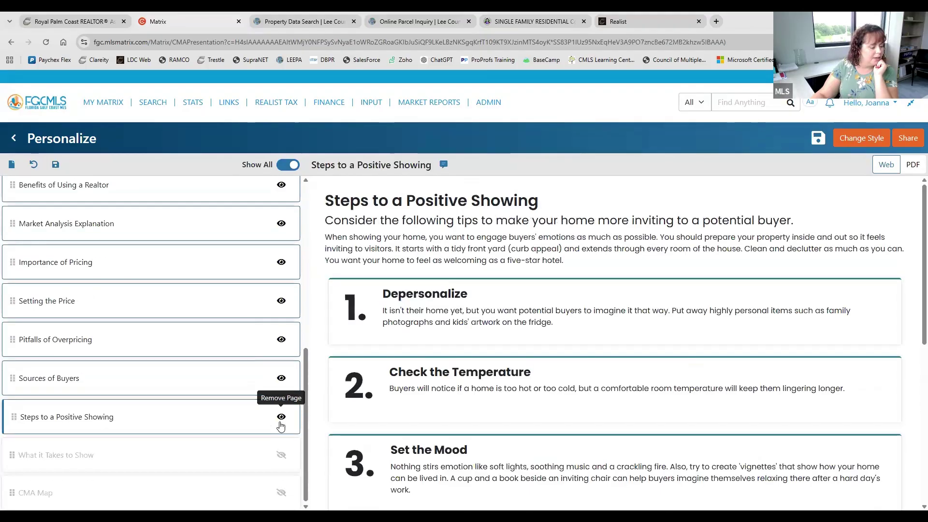
click(282, 455)
click(281, 493)
scroll(250, 439, up, 1)
scroll(249, 439, up, 5)
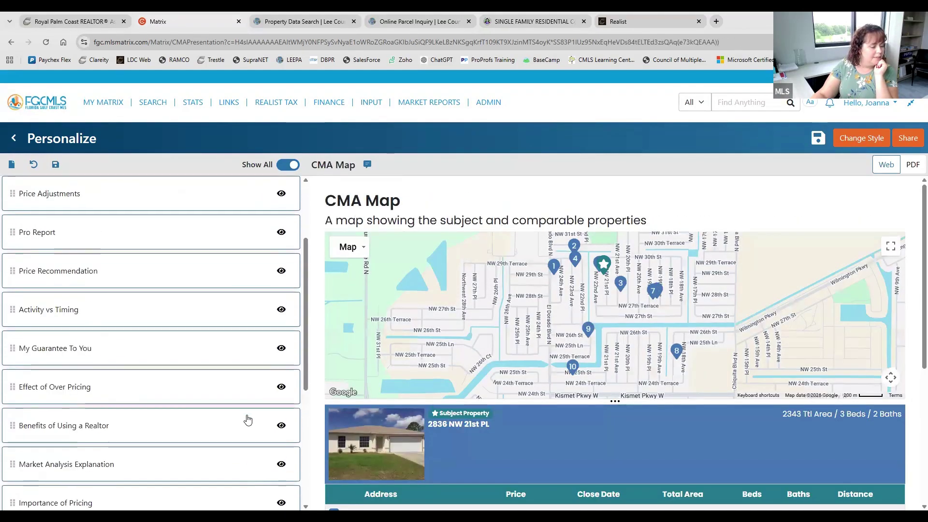
scroll(166, 308, up, 1)
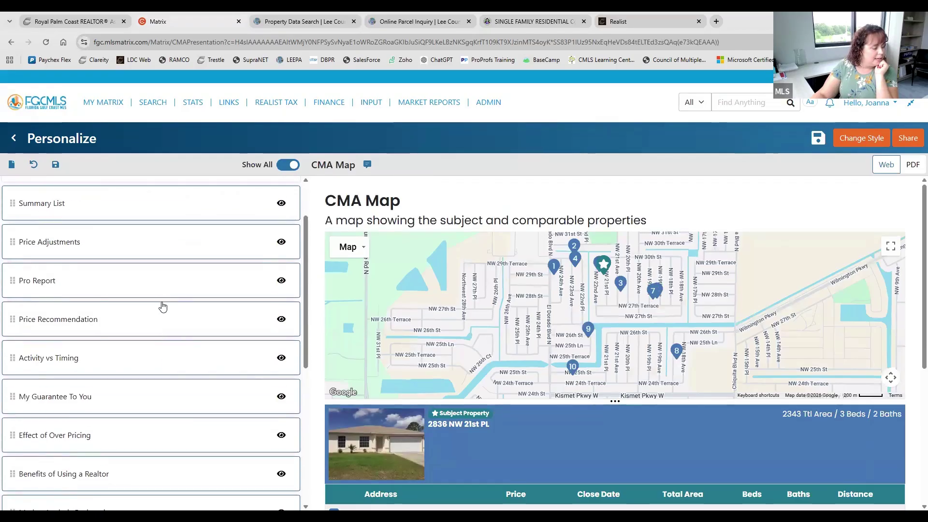
Review the Price Recommendation page and the Activity vs Timing chart
click(161, 322)
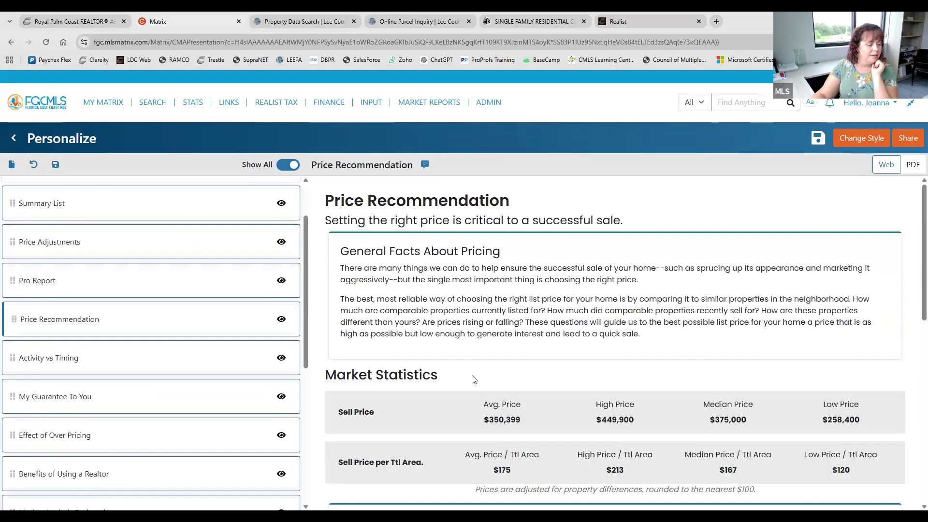
scroll(473, 379, down, 3)
click(166, 358)
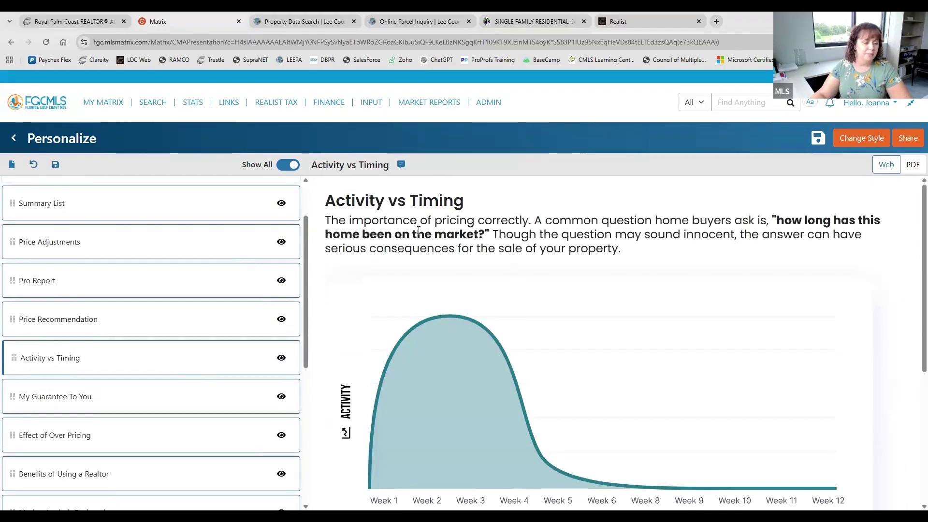
scroll(645, 251, down, 2)
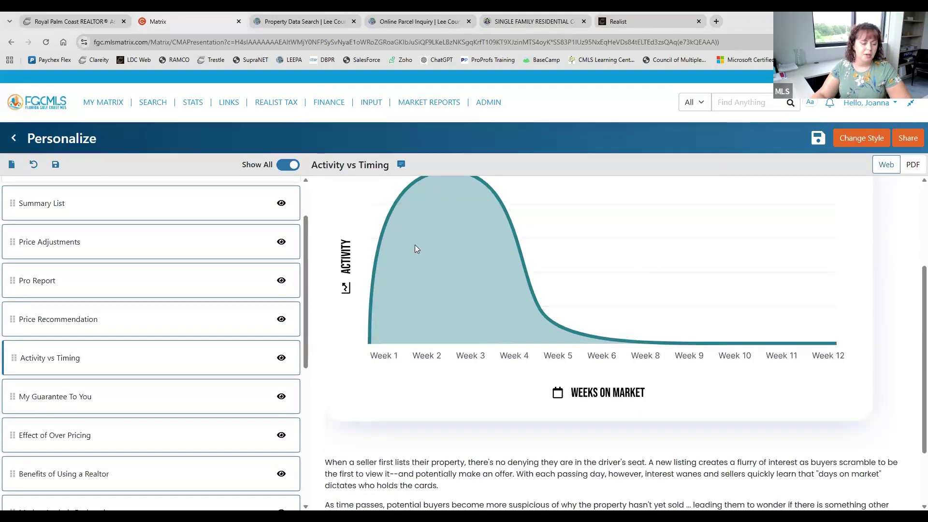
scroll(737, 370, down, 1)
scroll(738, 370, up, 3)
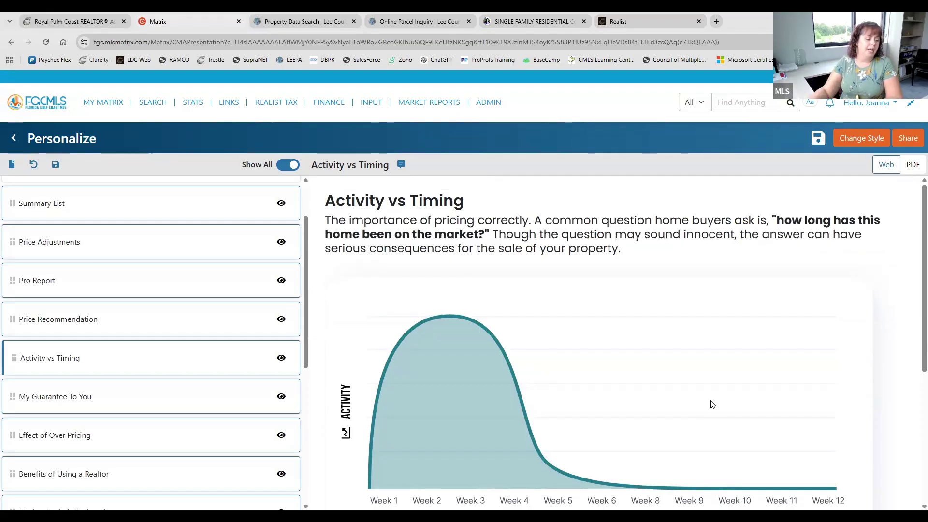
Preview the My Guarantee To You letter dated 08/03/26
click(62, 401)
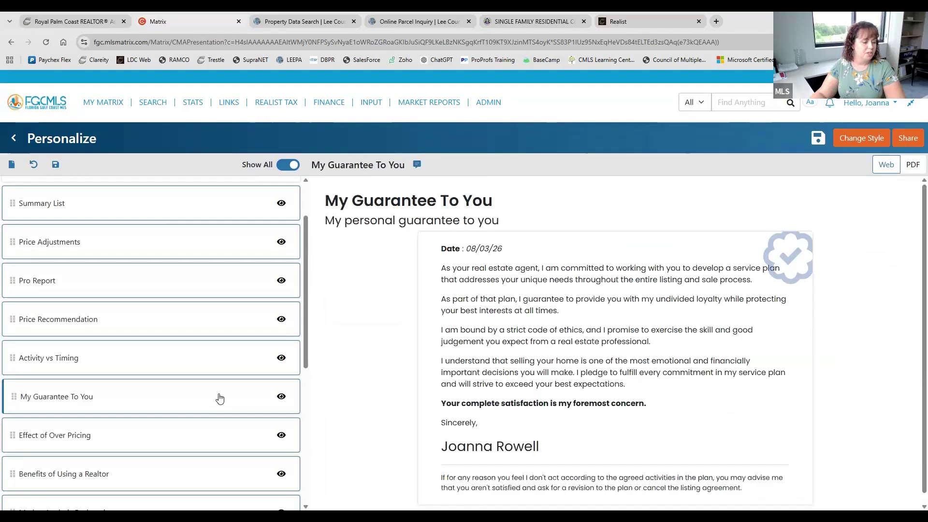
scroll(373, 256, down, 1)
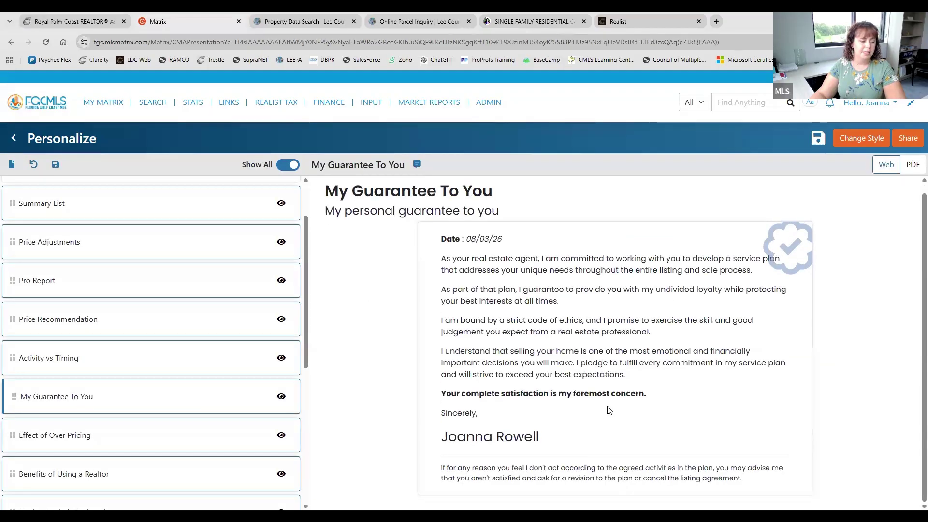
scroll(532, 309, up, 1)
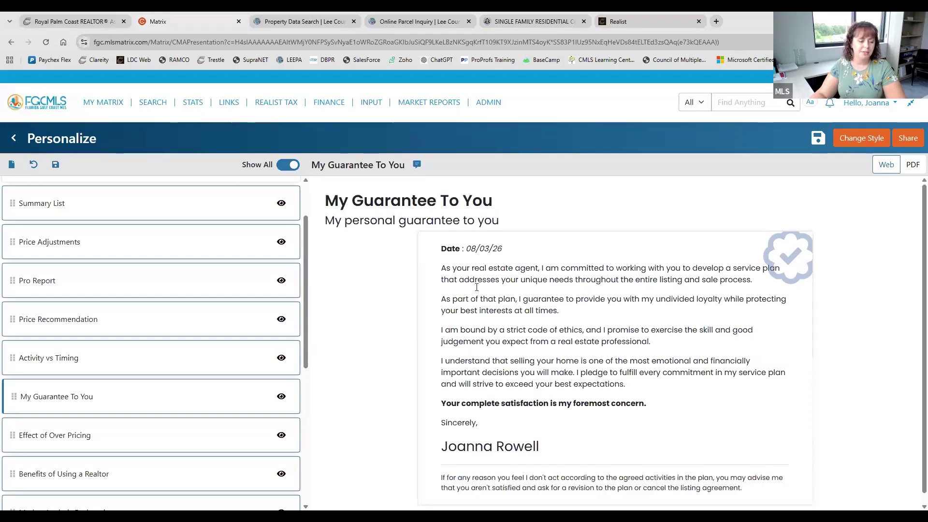
Preview the Effect of Over Pricing and Benefits of Using a Realtor pages
click(147, 445)
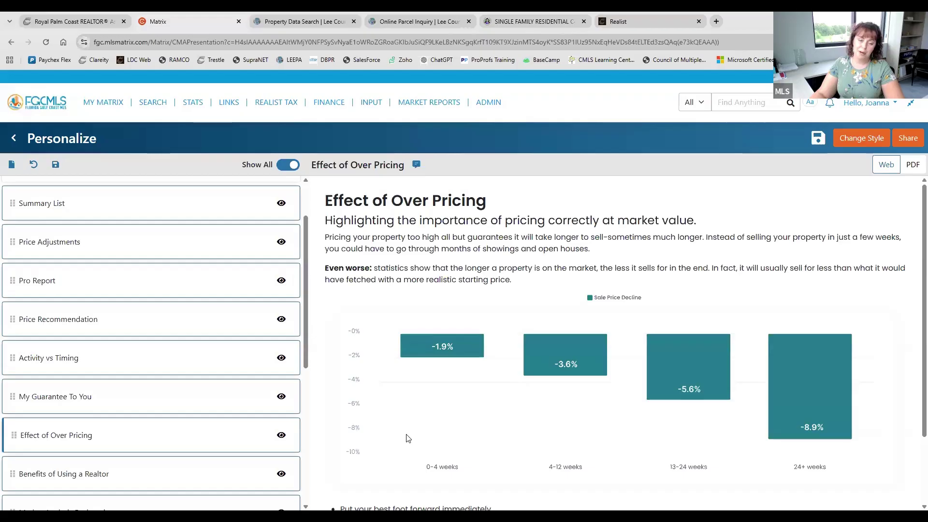
scroll(408, 438, down, 2)
scroll(399, 439, up, 2)
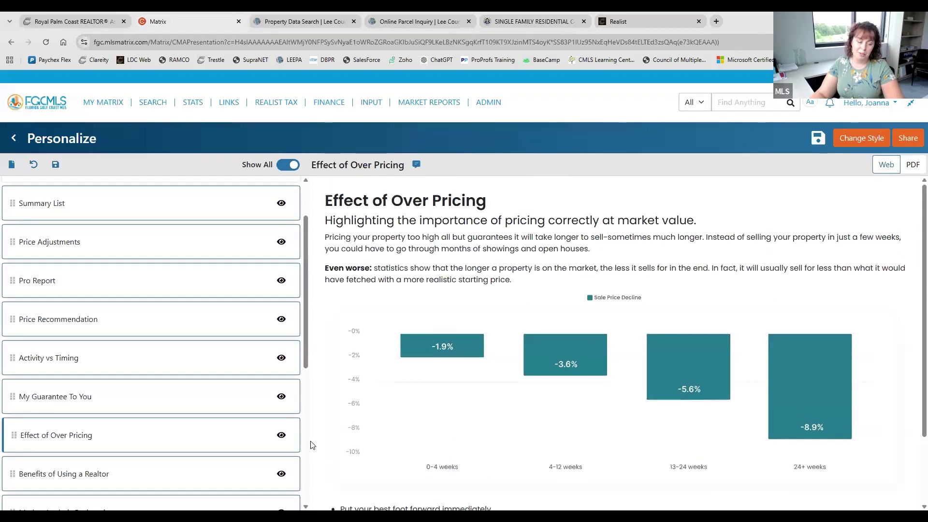
scroll(131, 422, down, 2)
scroll(115, 285, down, 3)
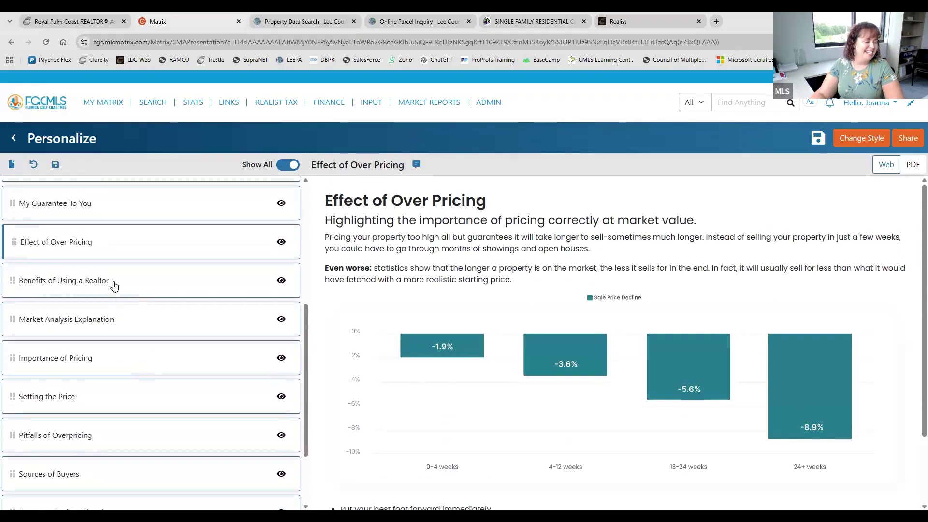
click(114, 285)
scroll(487, 404, down, 2)
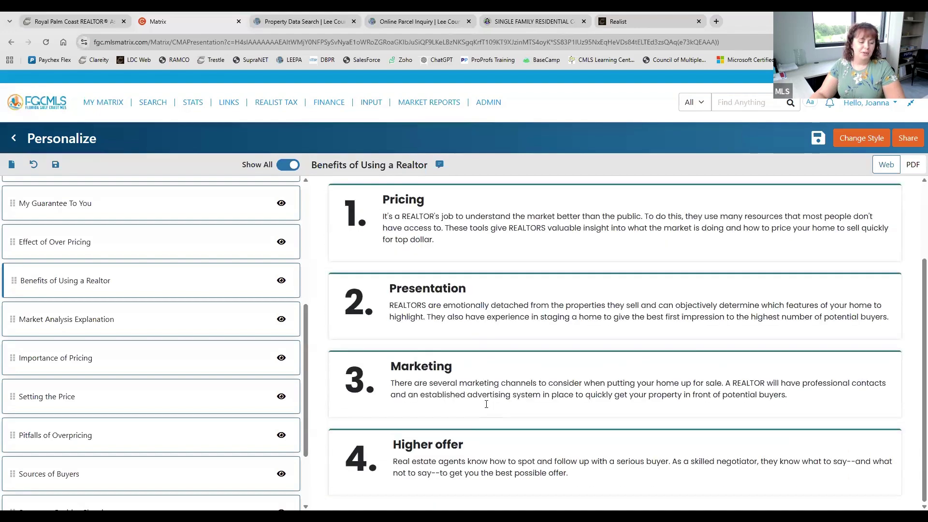
scroll(487, 407, up, 2)
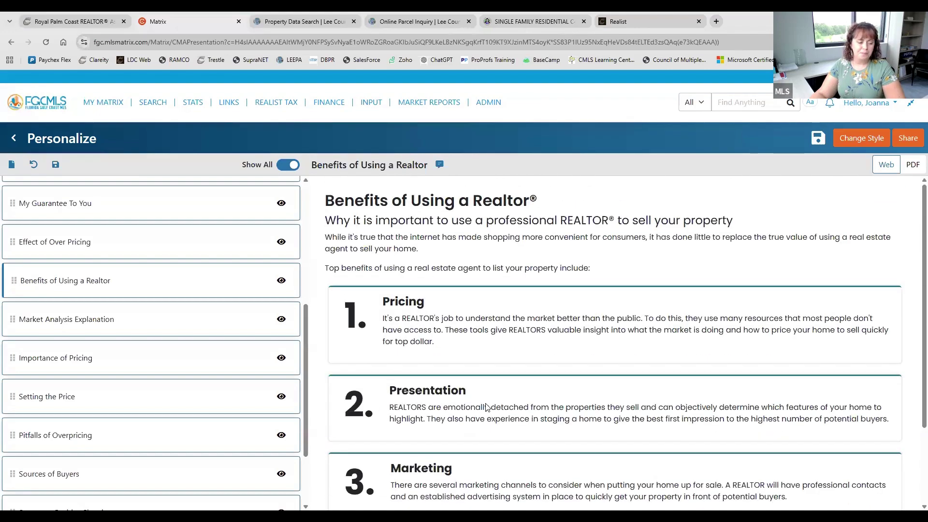
Preview the Market Analysis Explanation, Importance of Pricing and Setting the Price pages
click(159, 323)
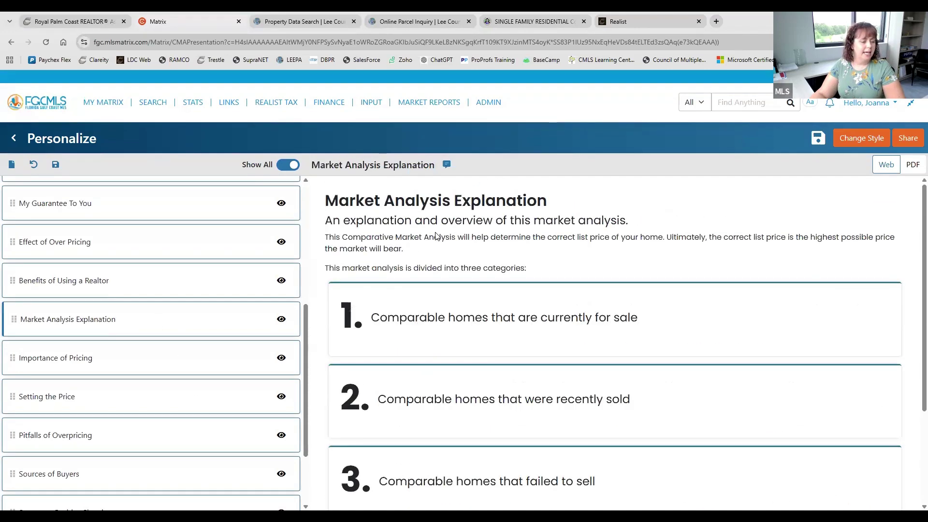
scroll(549, 213, down, 2)
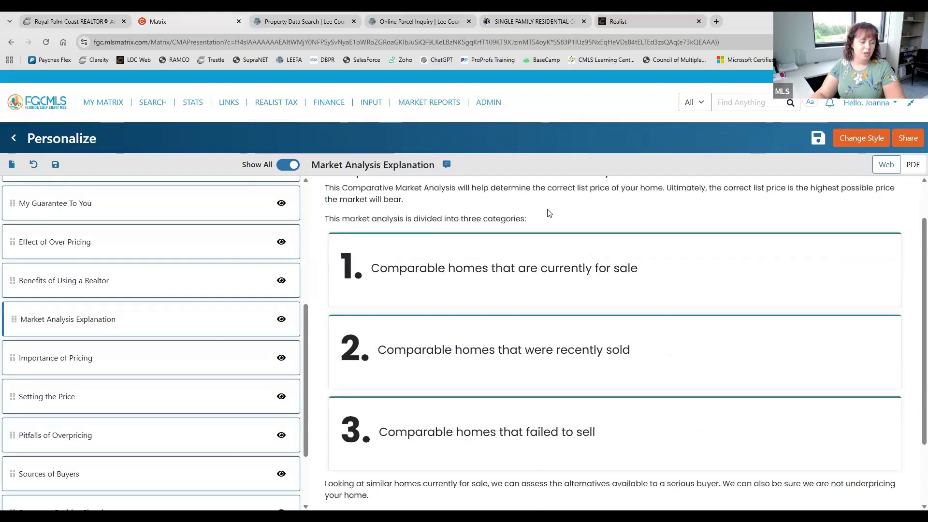
scroll(552, 379, up, 2)
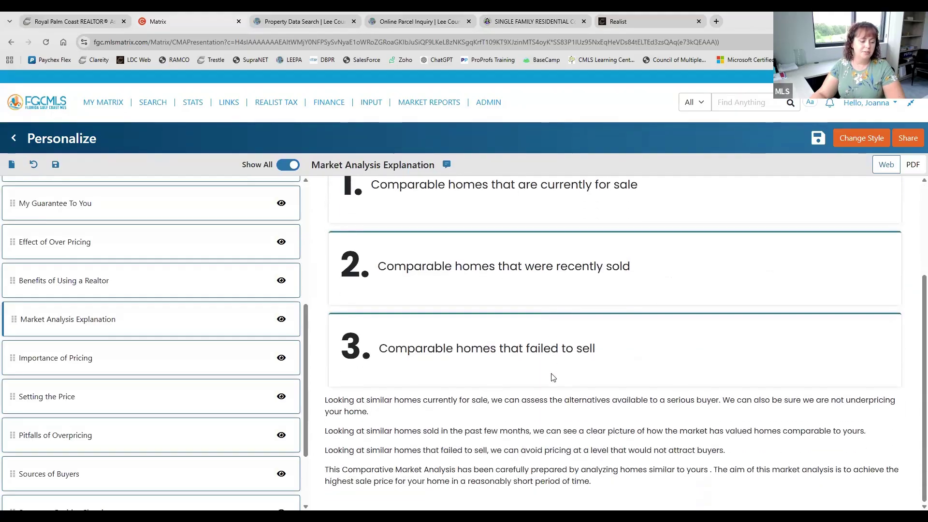
click(137, 362)
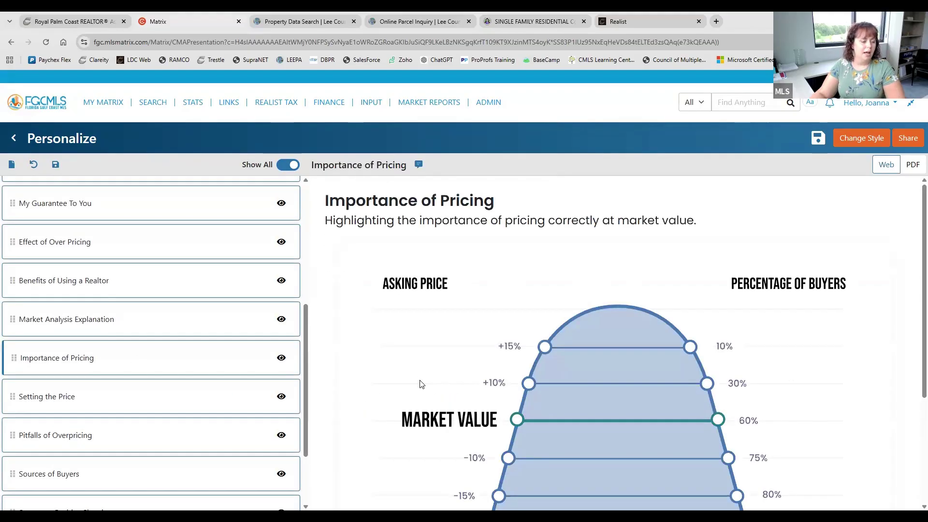
scroll(420, 383, down, 1)
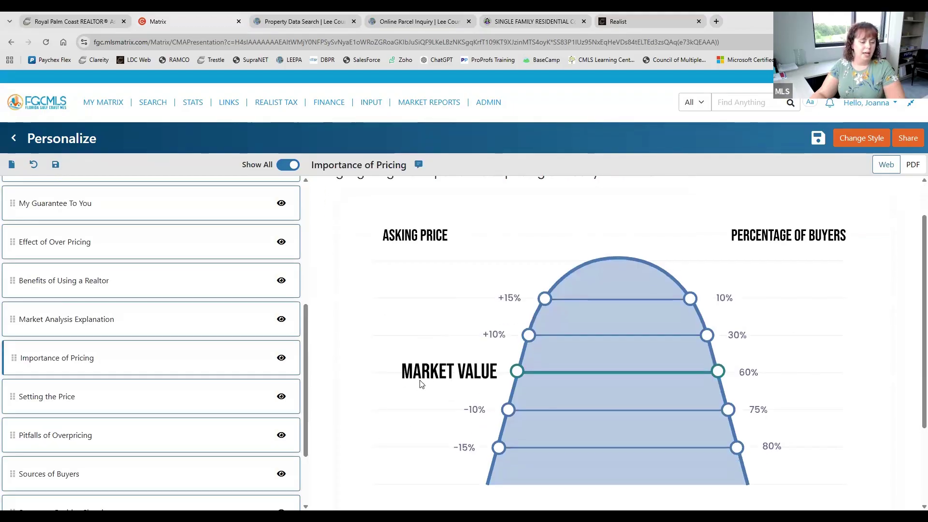
scroll(815, 247, down, 3)
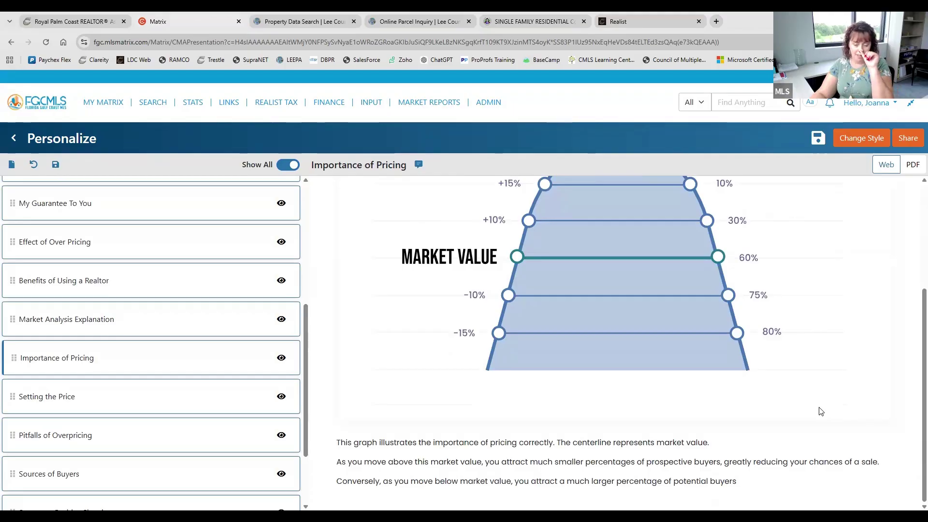
scroll(819, 400, up, 4)
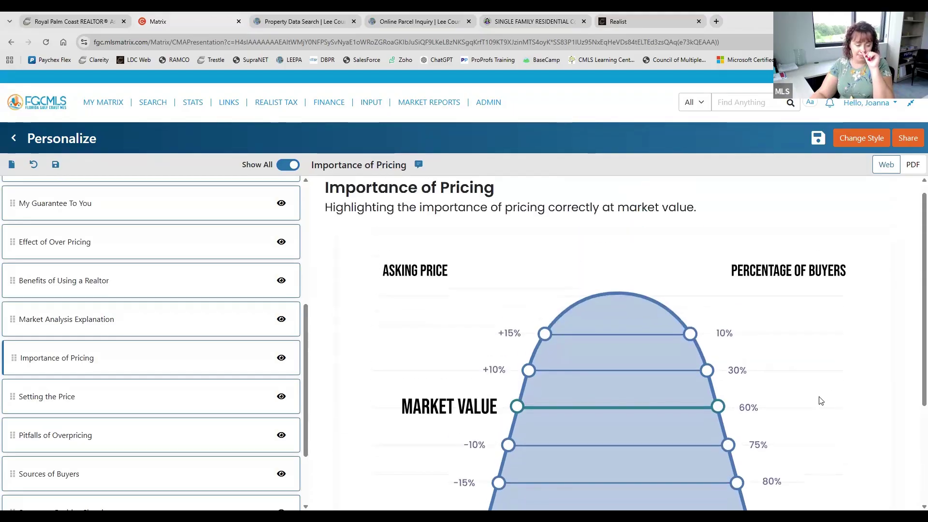
click(152, 398)
scroll(516, 340, down, 3)
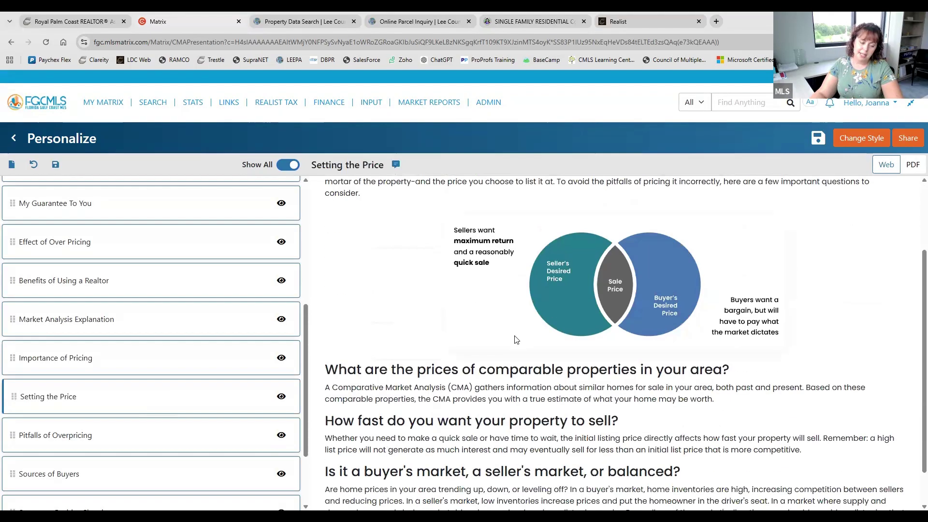
scroll(516, 336, up, 3)
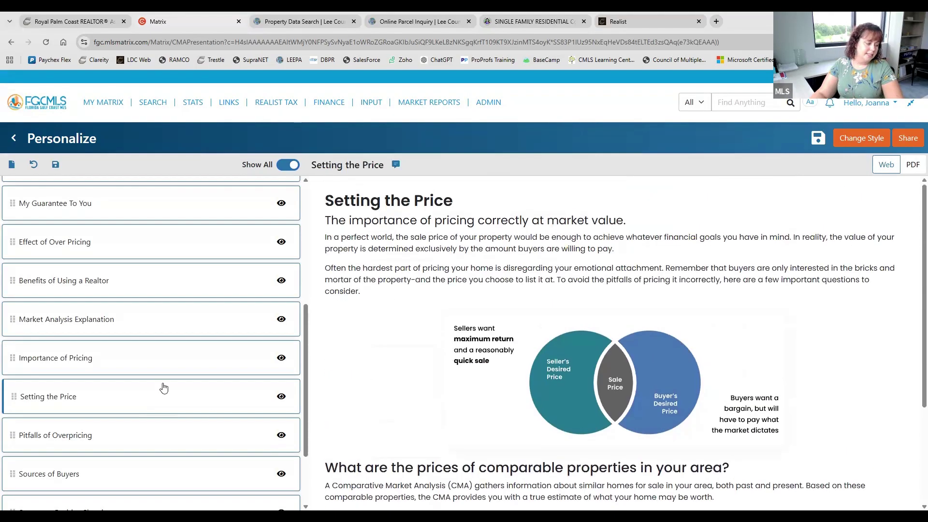
scroll(162, 385, down, 2)
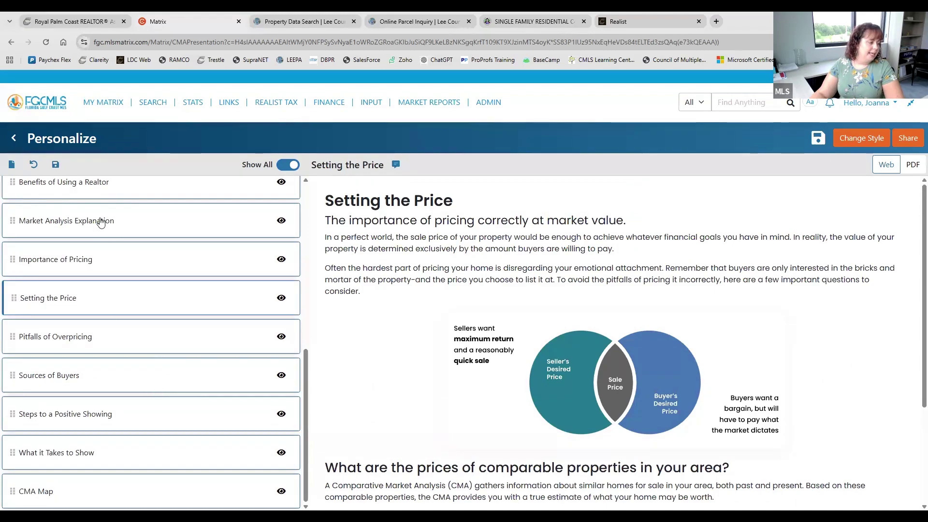
scroll(122, 238, up, 2)
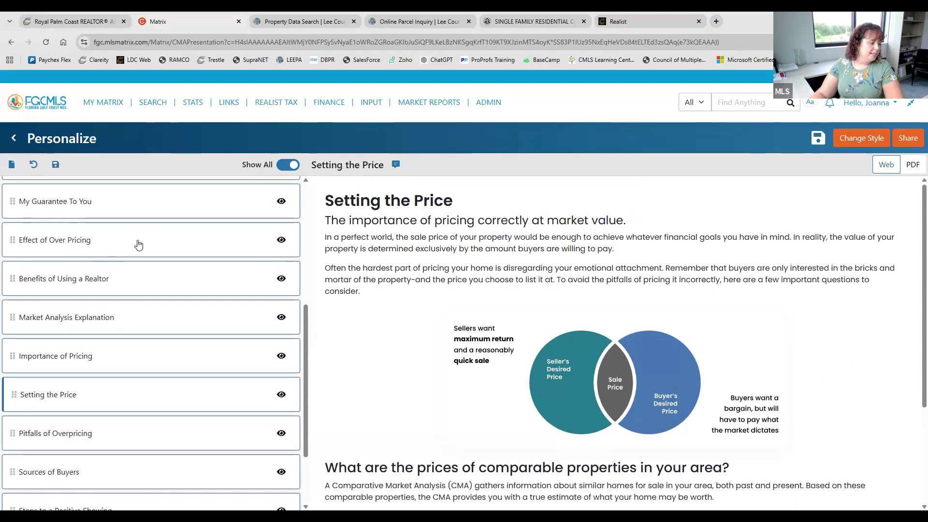
scroll(139, 243, down, 1)
scroll(130, 280, down, 1)
Preview the Pitfalls of Overpricing, Sources of Buyers and Steps to a Positive Showing pages
click(110, 331)
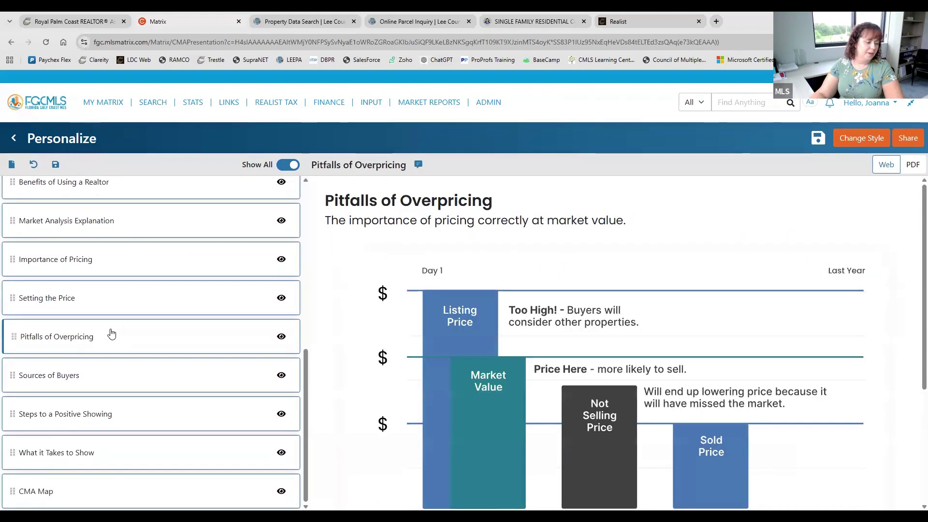
scroll(485, 423, down, 4)
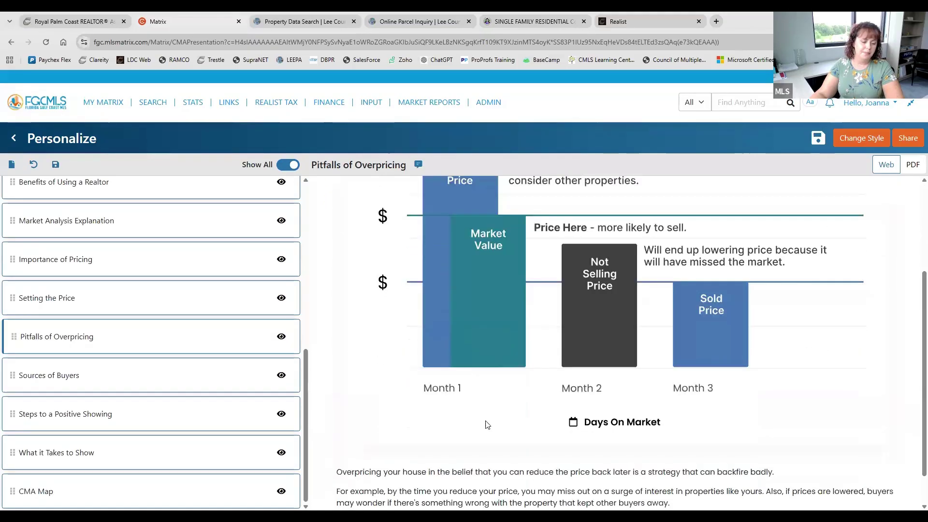
scroll(486, 423, up, 2)
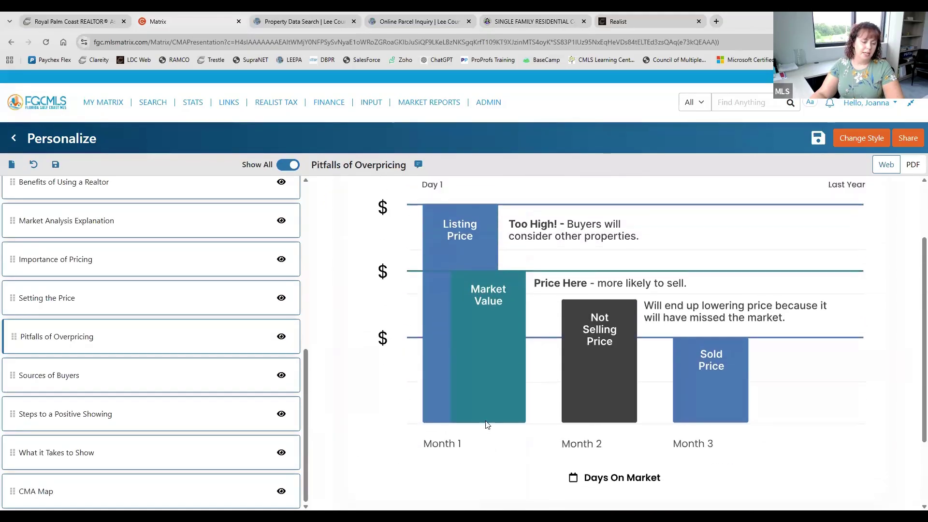
click(74, 376)
scroll(565, 353, down, 2)
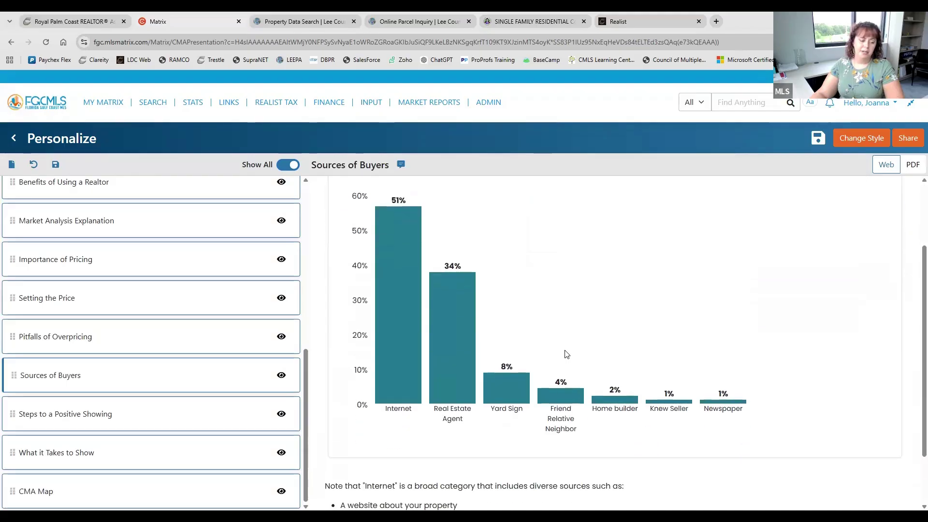
scroll(775, 361, down, 1)
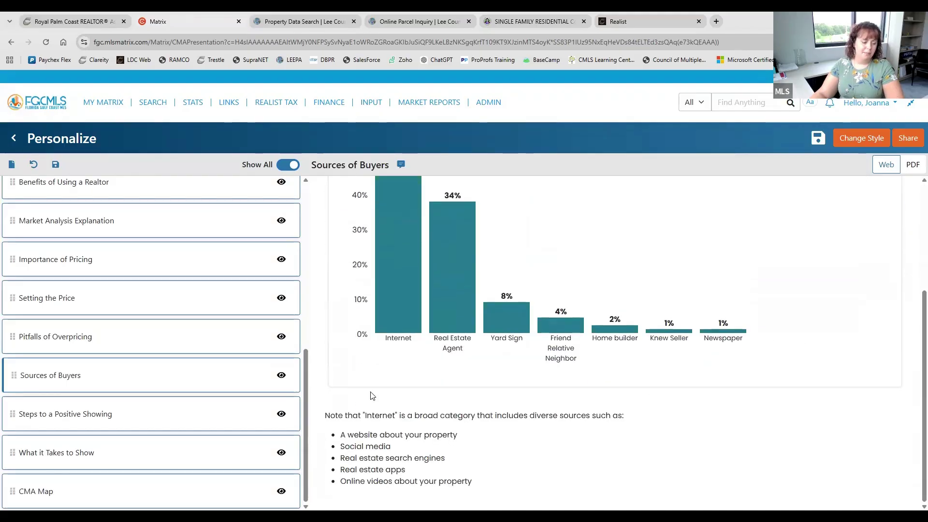
click(114, 415)
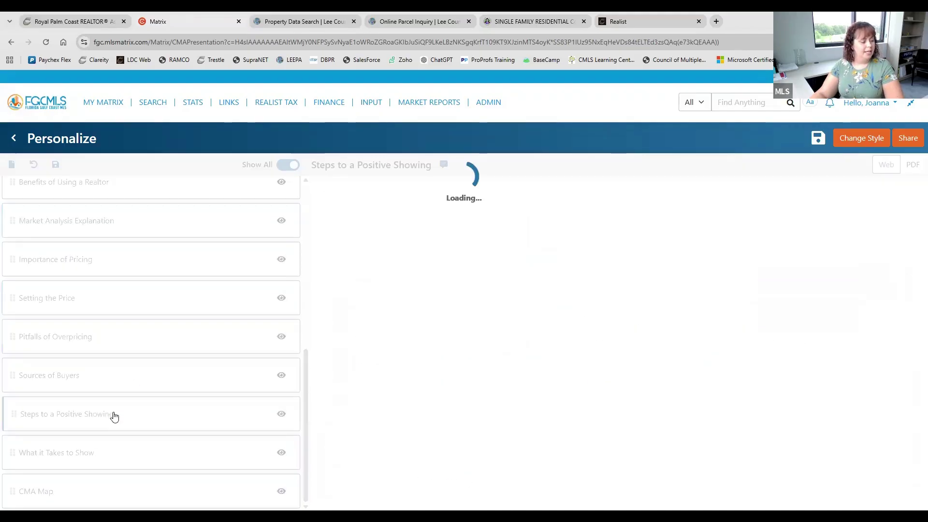
scroll(555, 412, down, 2)
scroll(556, 412, down, 2)
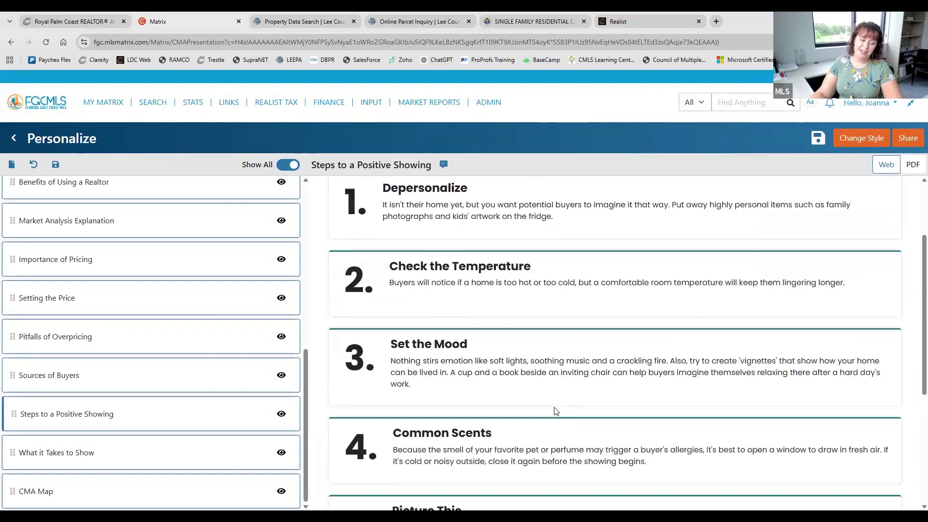
scroll(564, 373, down, 3)
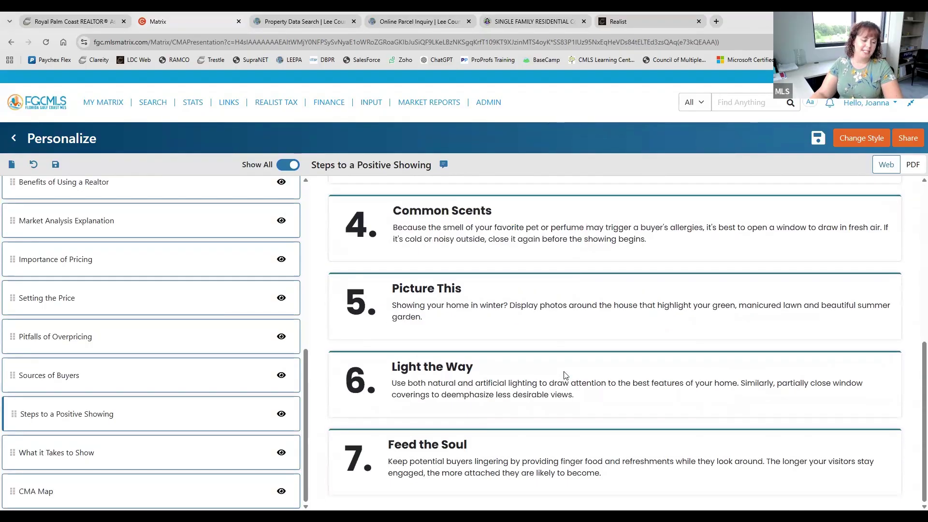
Preview What it Takes to Show and the CMA Map plotting ten numbered comparables
click(183, 458)
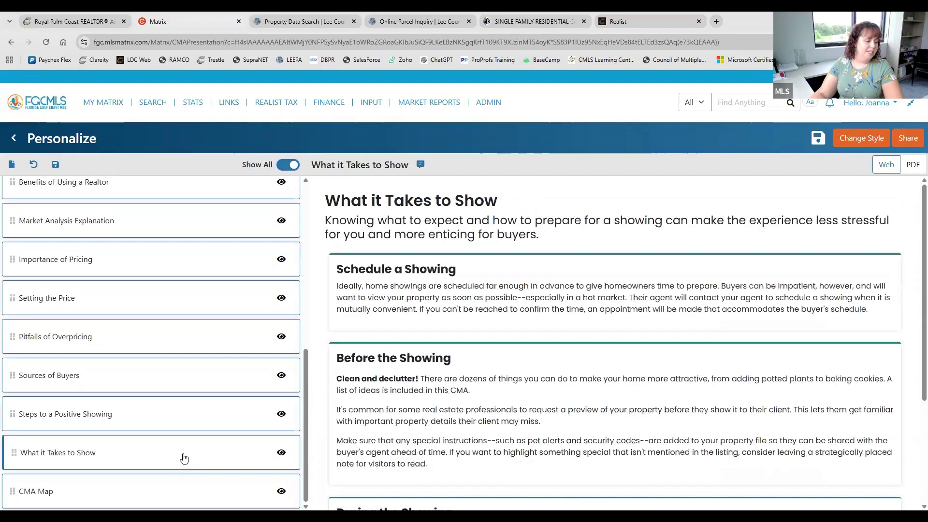
scroll(560, 265, down, 3)
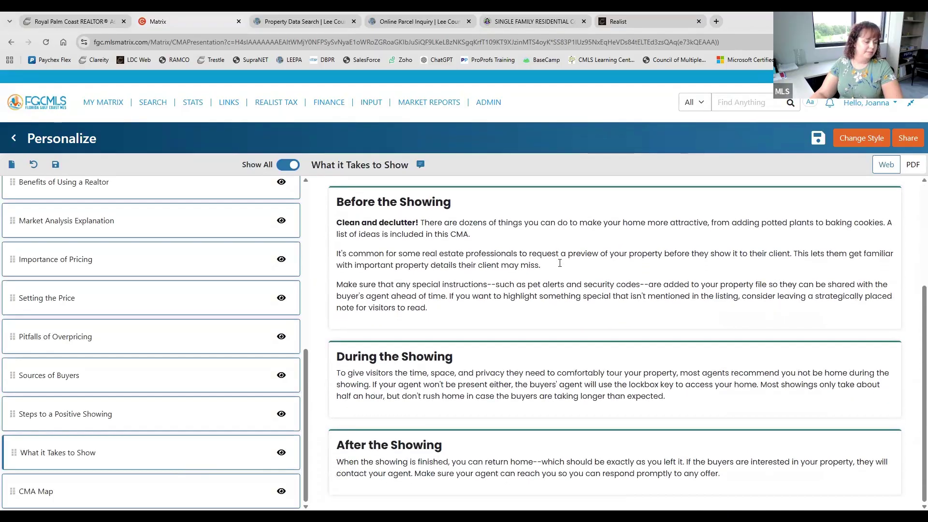
click(145, 491)
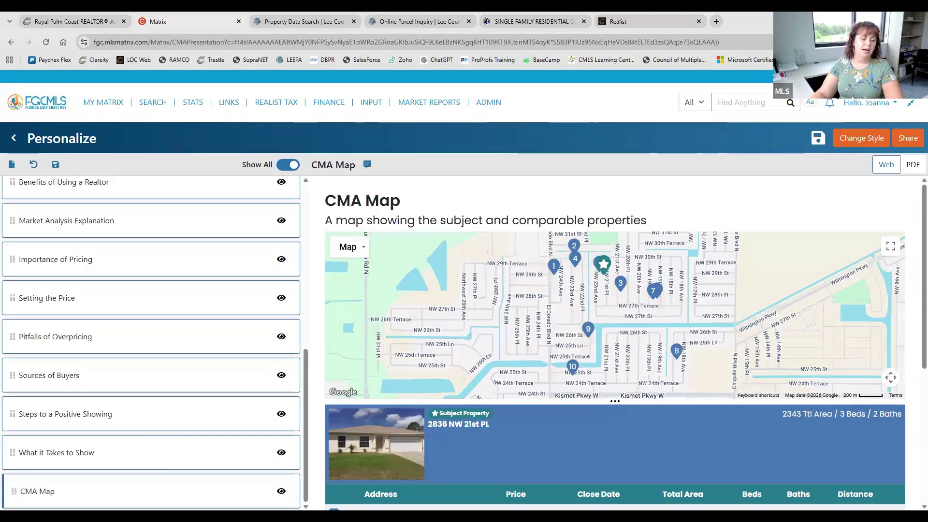
scroll(543, 372, down, 1)
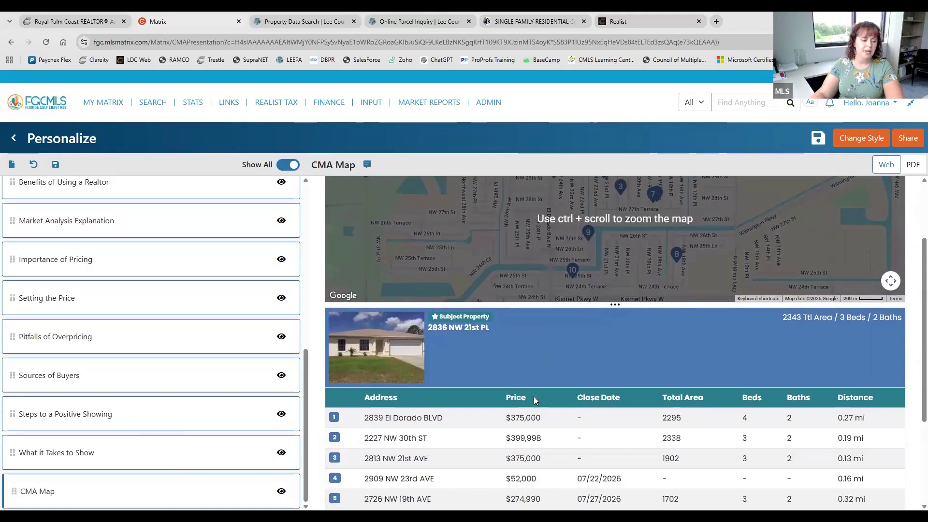
scroll(533, 401, down, 4)
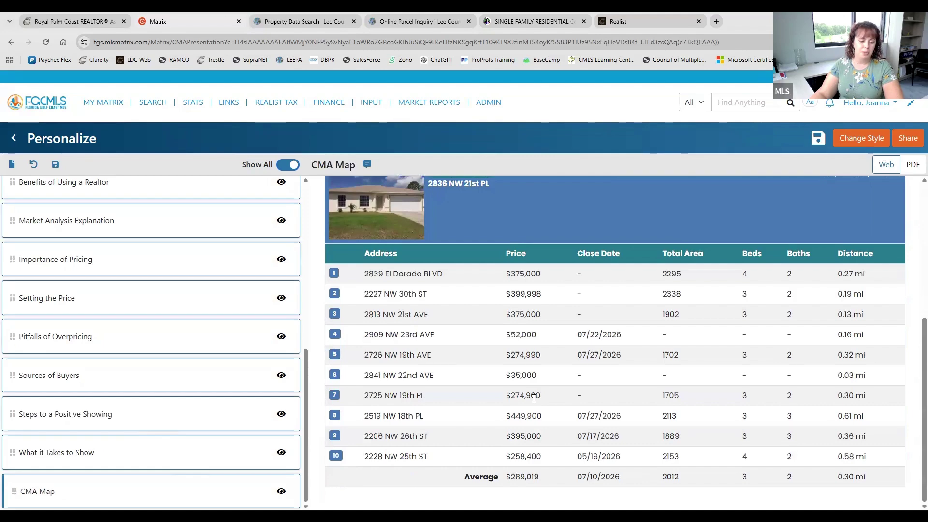
scroll(534, 398, up, 3)
scroll(534, 398, up, 2)
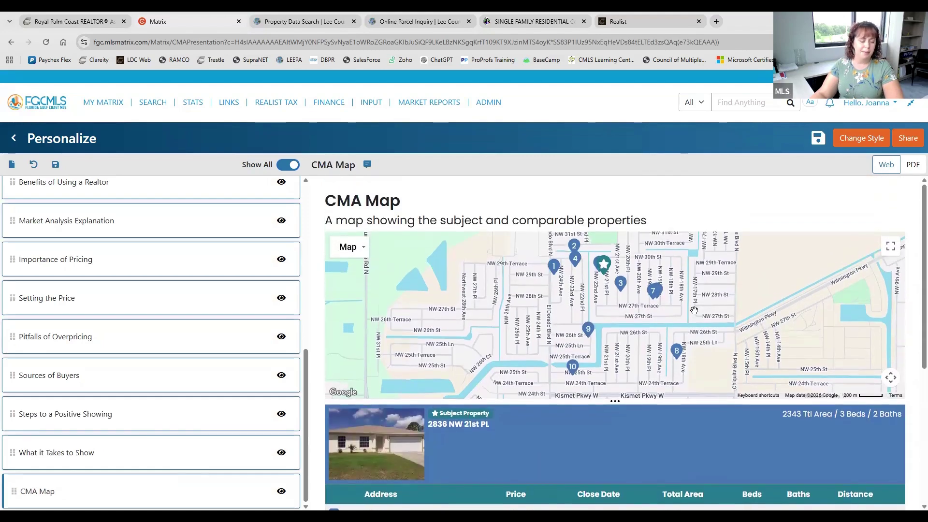
Drag Sources of Buyers, then Steps to a Positive Showing, above Pitfalls of Overpricing in the page list
click(105, 448)
scroll(109, 450, up, 4)
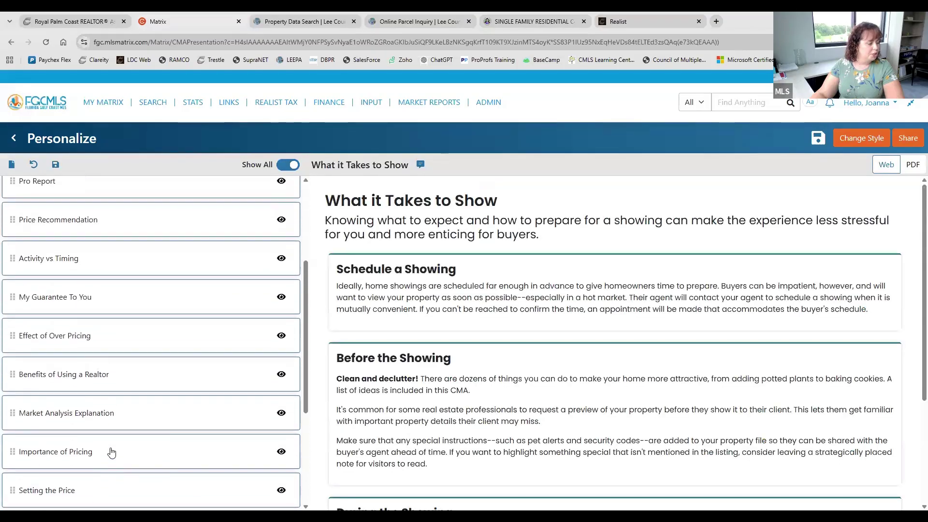
scroll(110, 449, up, 1)
scroll(101, 347, up, 2)
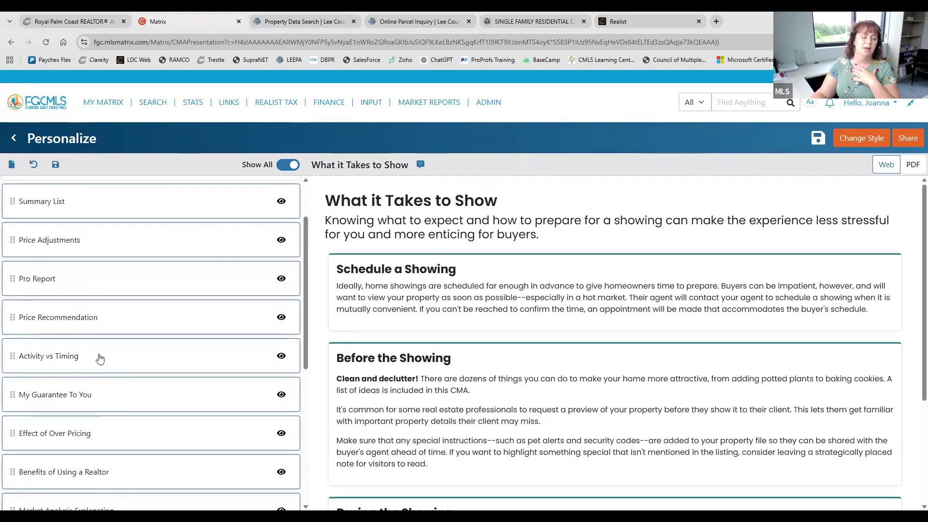
scroll(99, 358, up, 2)
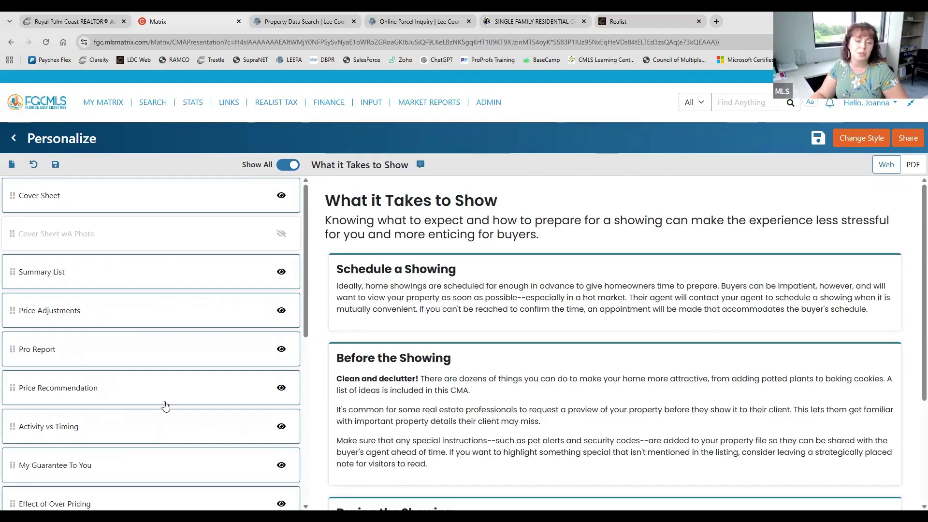
scroll(141, 362, down, 8)
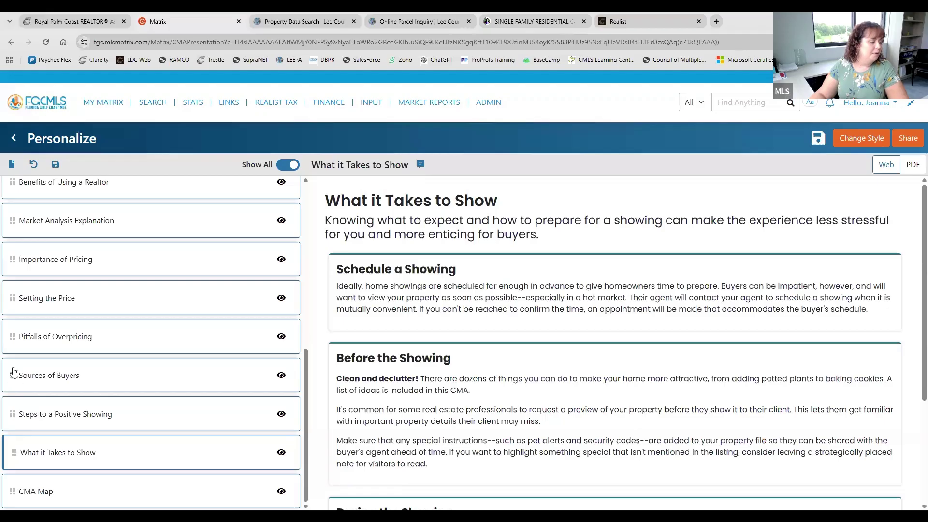
drag(13, 380, 13, 313)
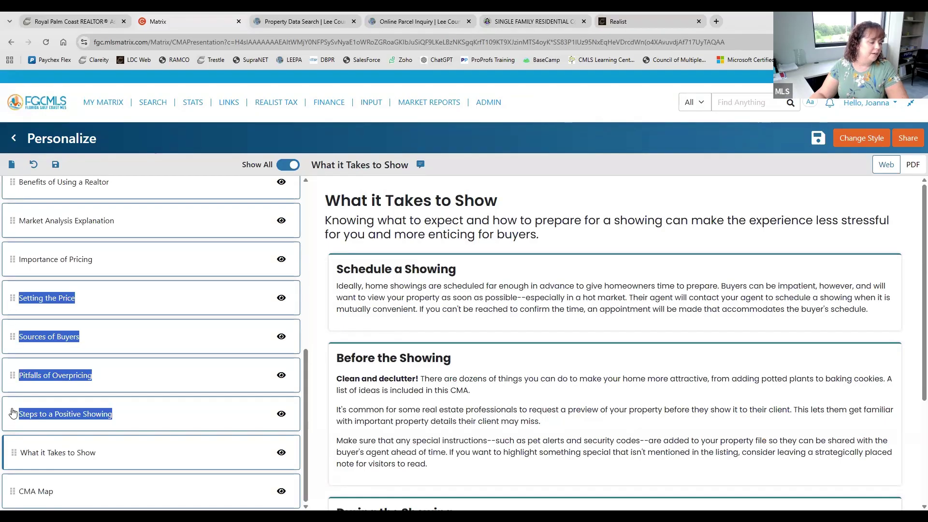
drag(10, 417, 14, 377)
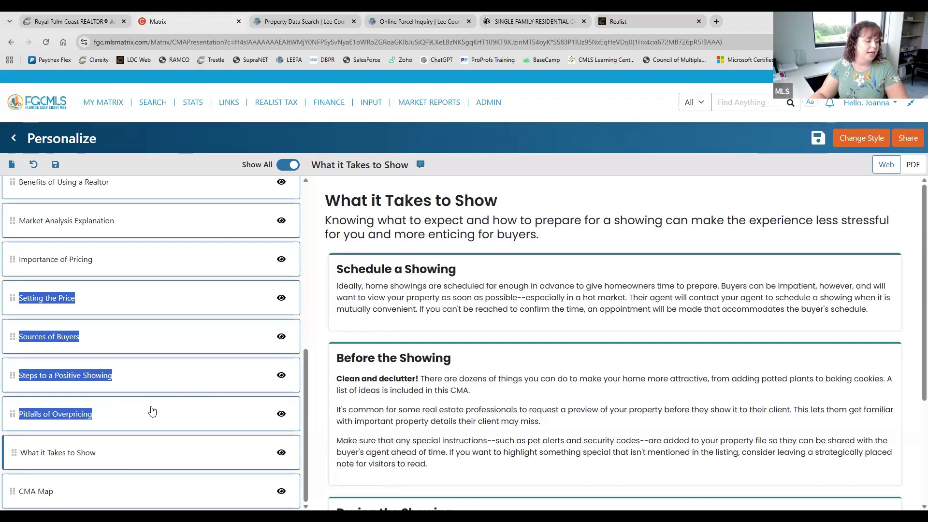
scroll(151, 406, up, 7)
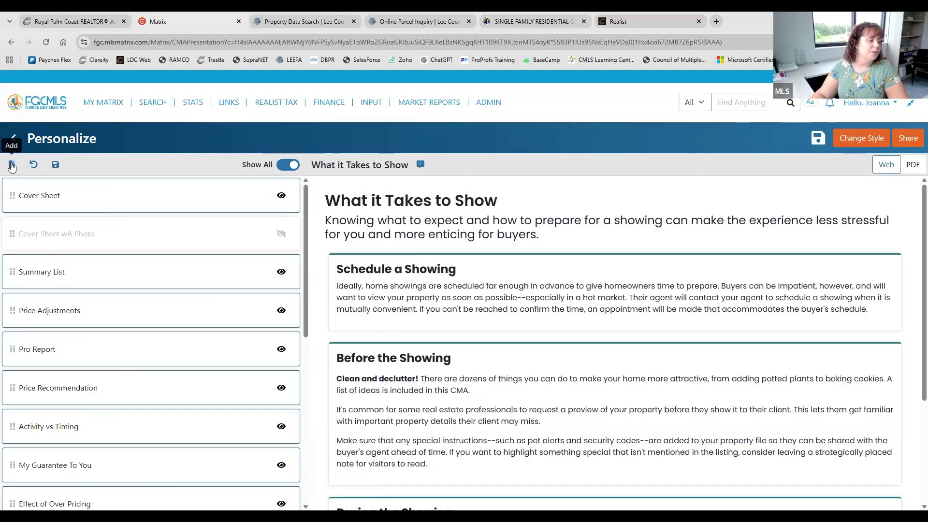
Show the upload area for adding your own letter-size PDFs of up to 5 pages
click(11, 165)
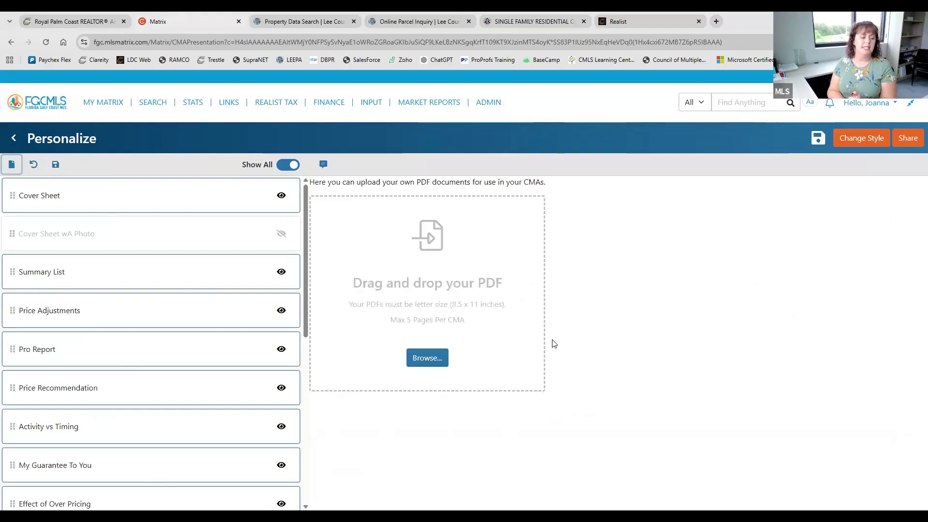
scroll(150, 379, down, 4)
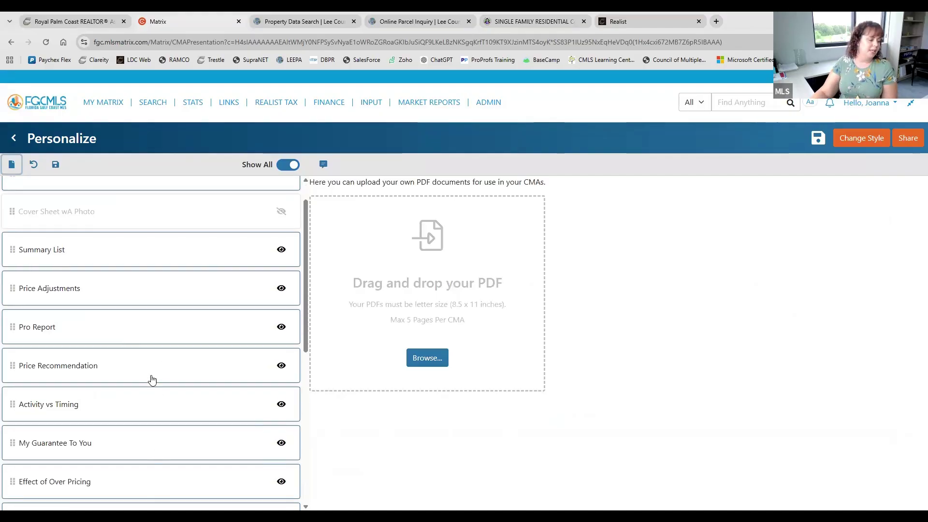
scroll(187, 379, up, 4)
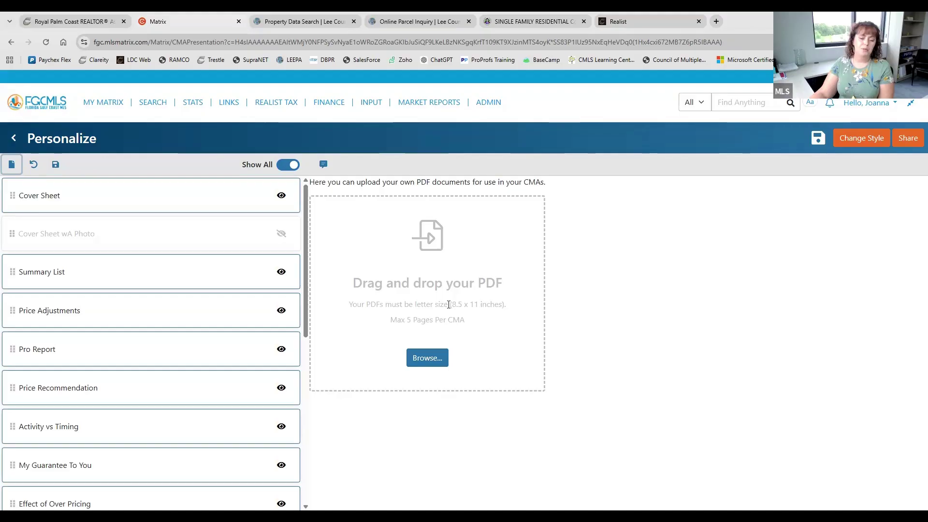
scroll(217, 371, down, 5)
drag(17, 441, 10, 464)
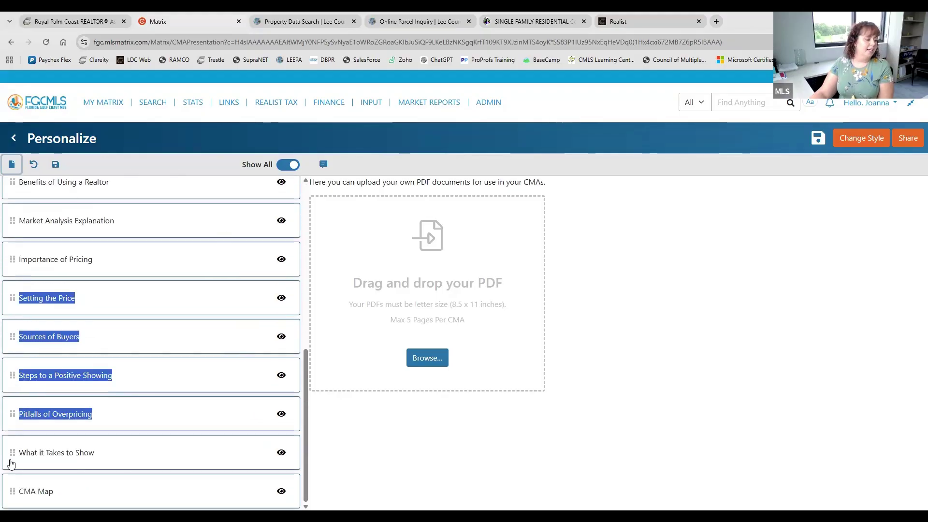
scroll(174, 439, up, 7)
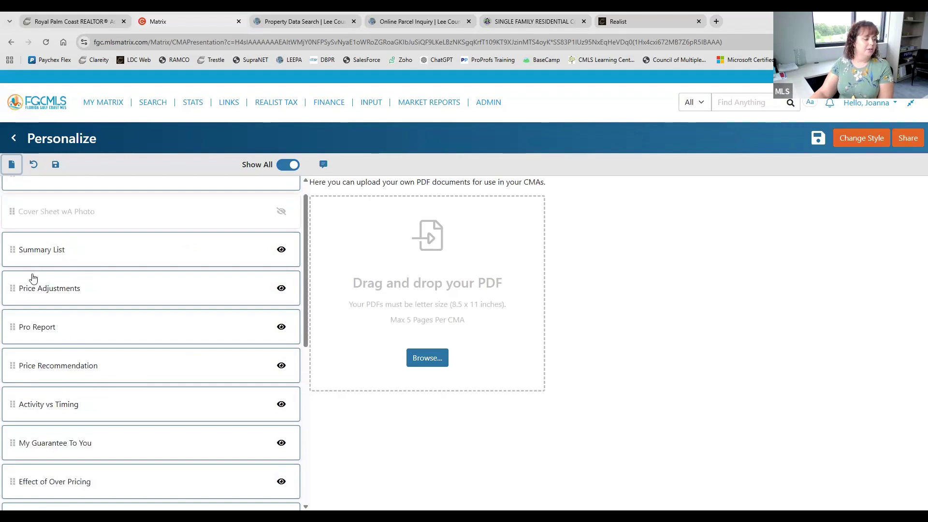
scroll(30, 242, up, 1)
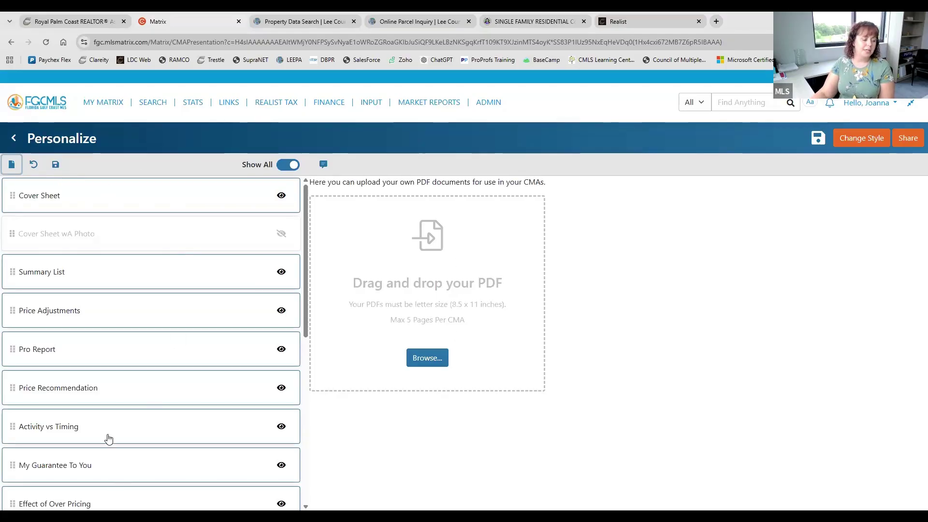
scroll(108, 437, down, 3)
scroll(109, 433, up, 3)
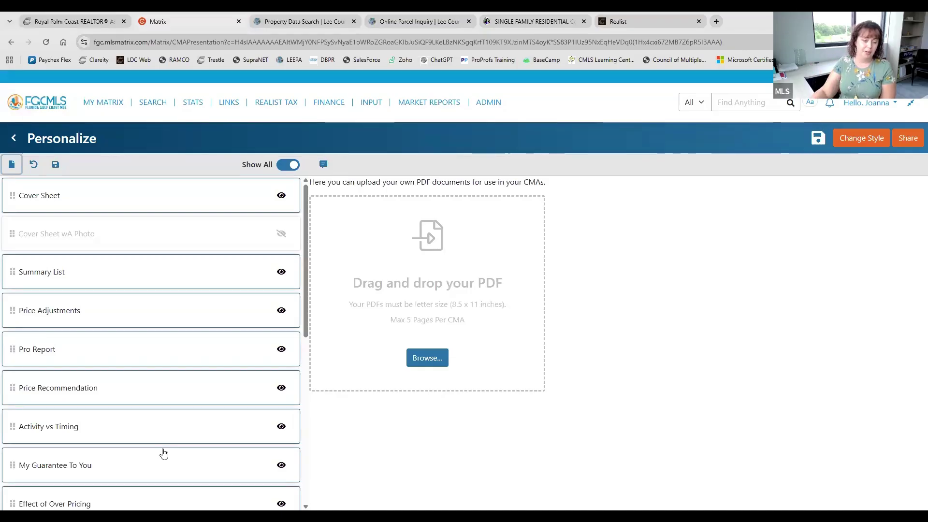
click(817, 140)
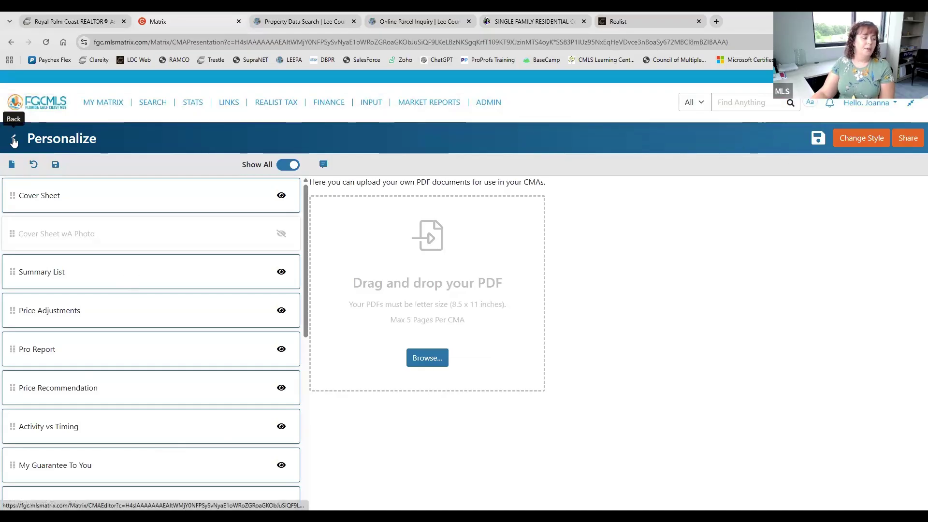
click(13, 140)
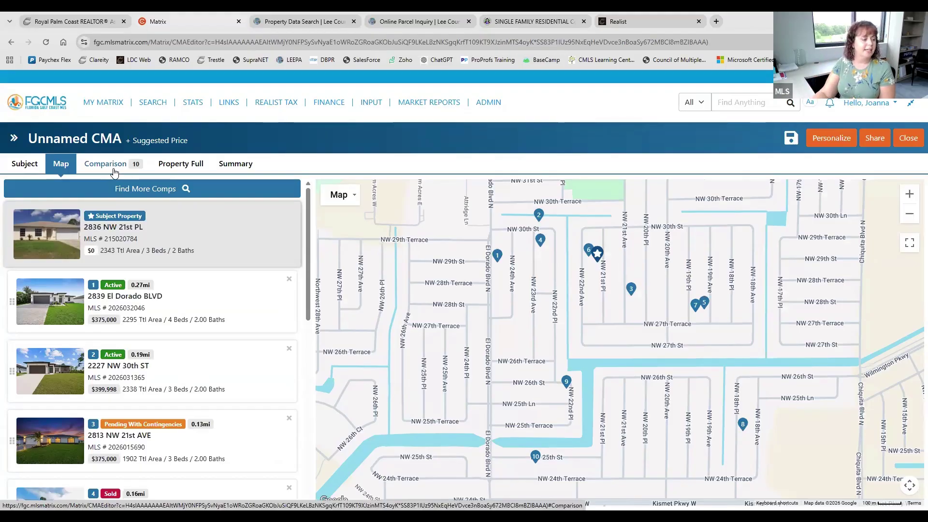
click(114, 172)
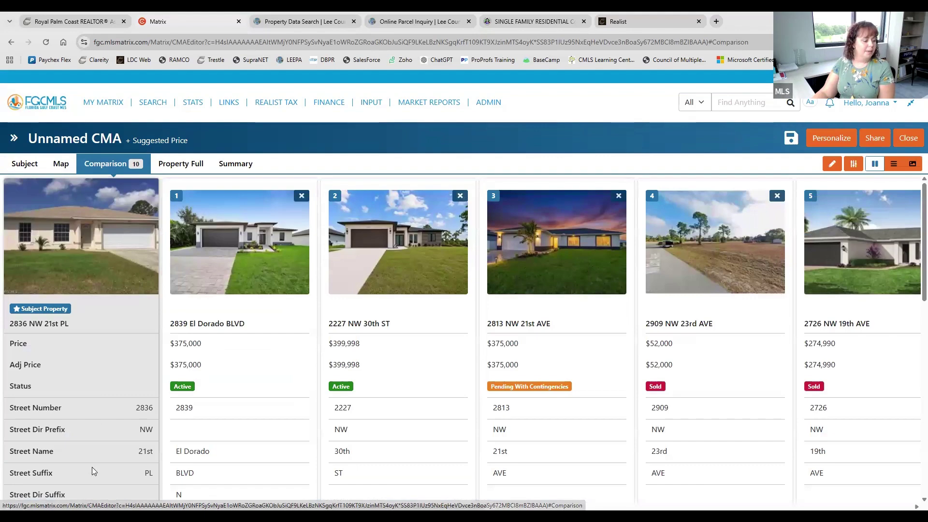
Look through the Comparison grid's field list twice, closing it to view all ten comparables
click(833, 164)
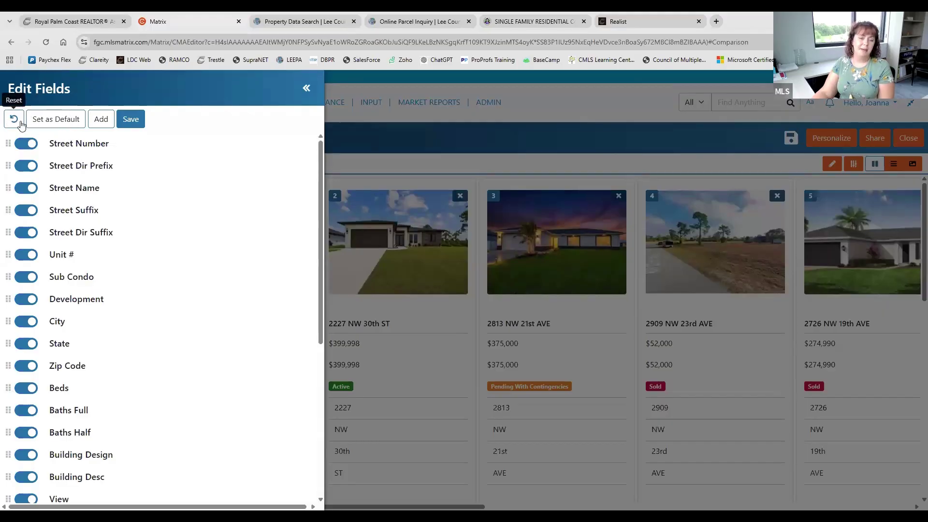
scroll(104, 351, down, 5)
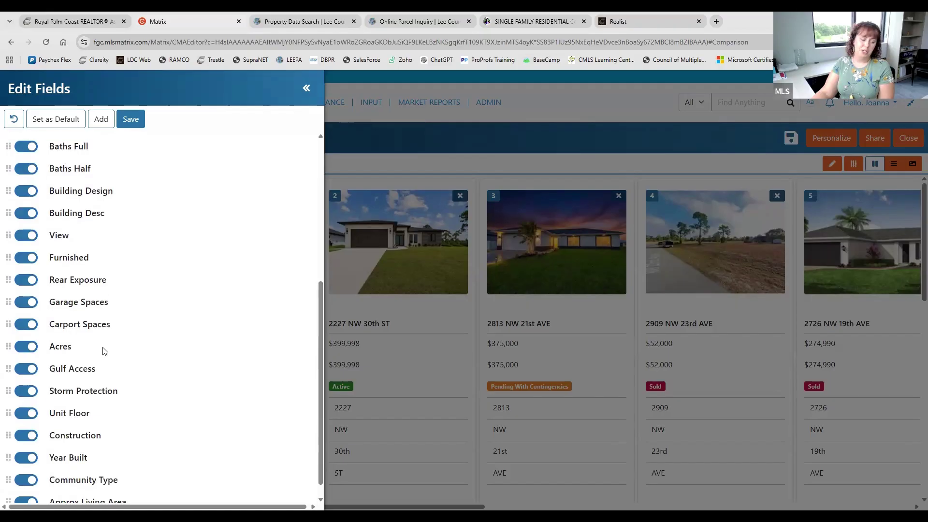
scroll(103, 351, up, 5)
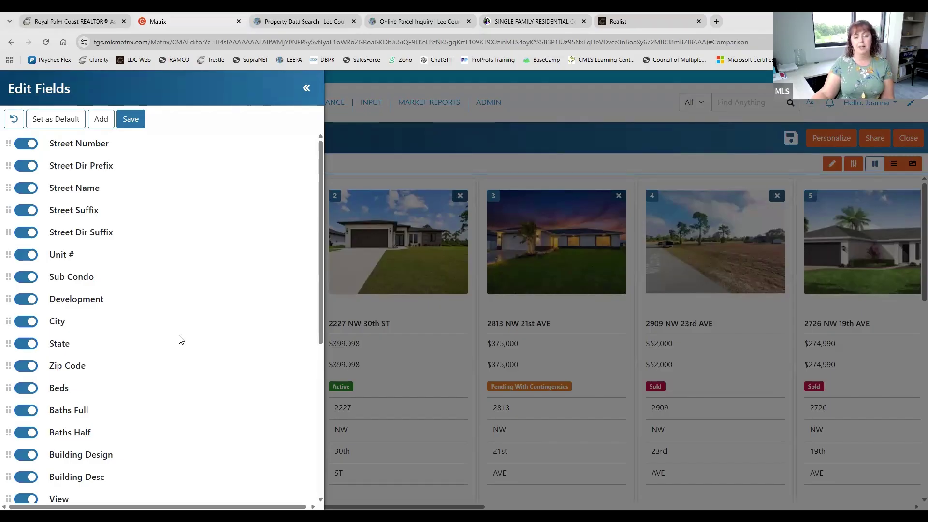
scroll(139, 319, down, 2)
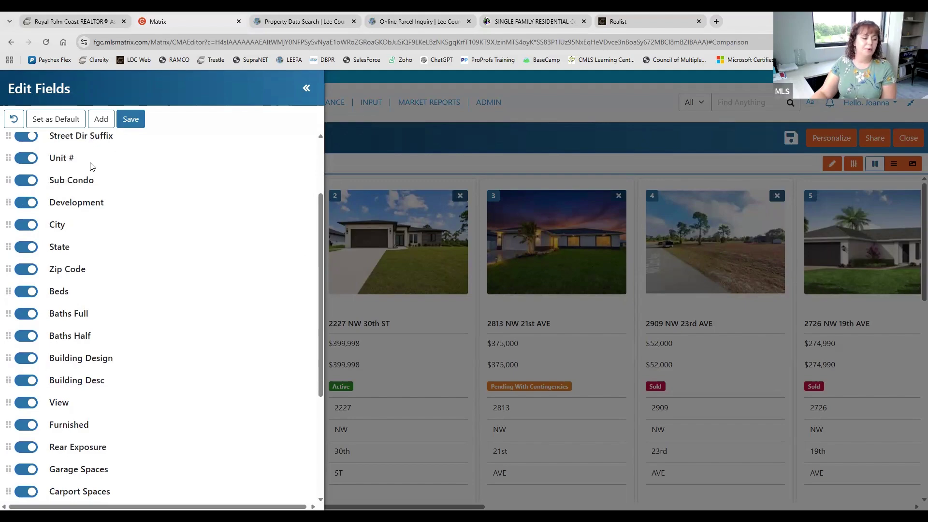
scroll(169, 261, up, 3)
click(307, 88)
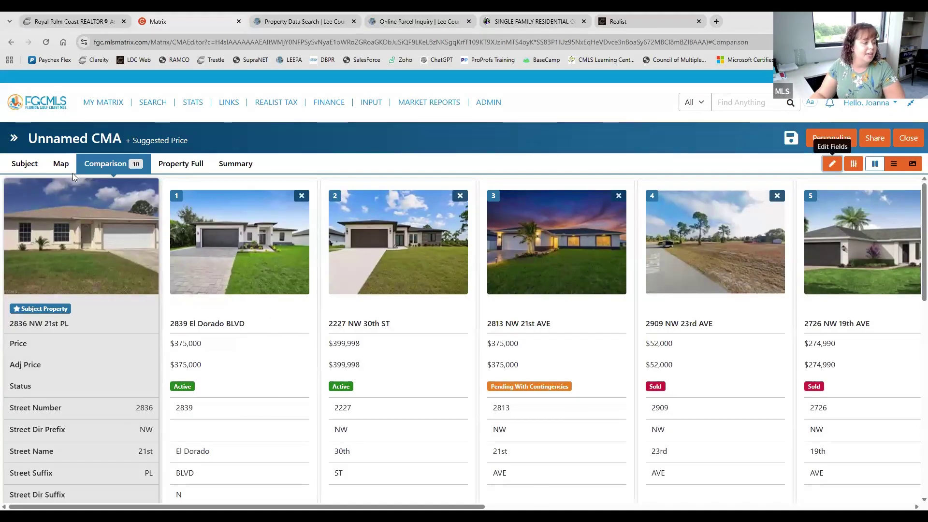
click(832, 164)
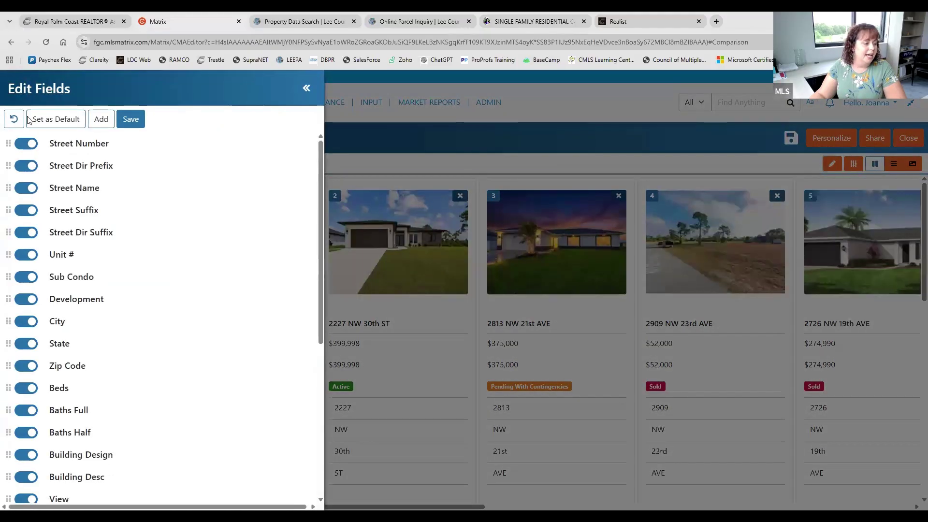
click(304, 89)
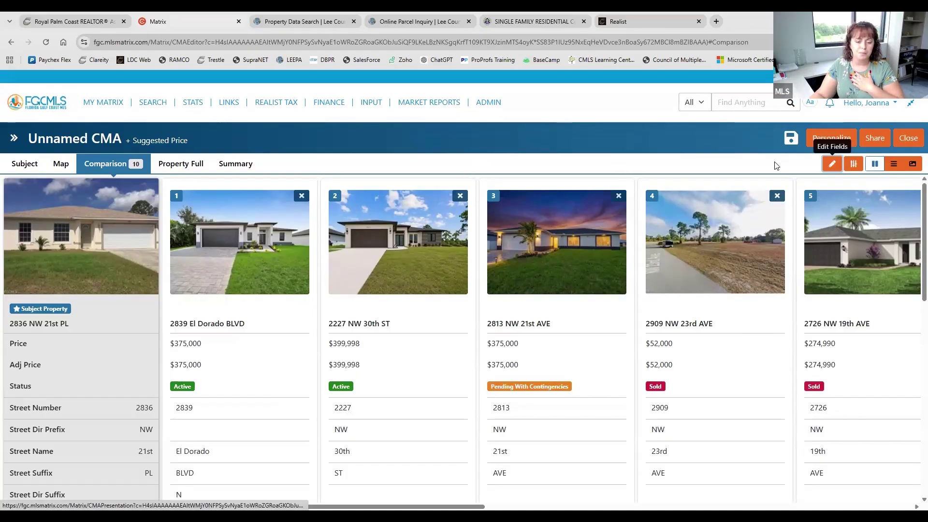
click(831, 139)
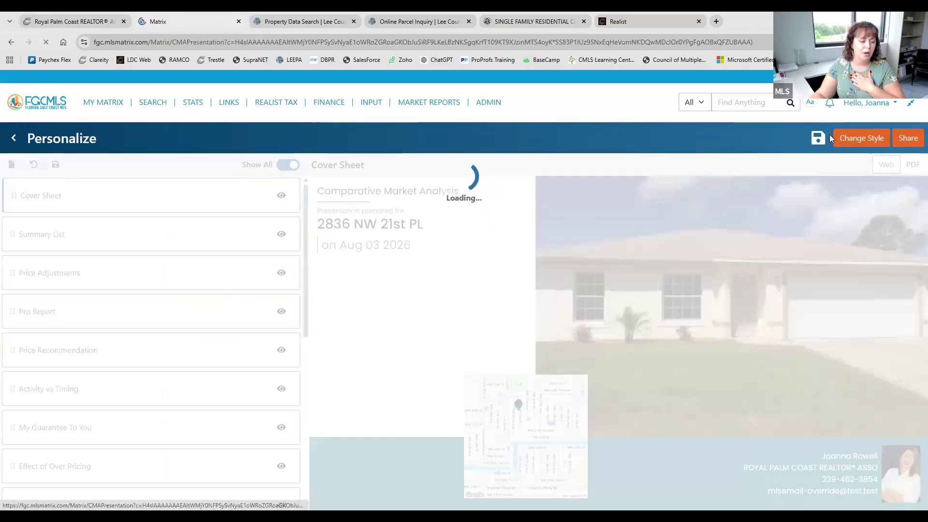
scroll(182, 313, down, 8)
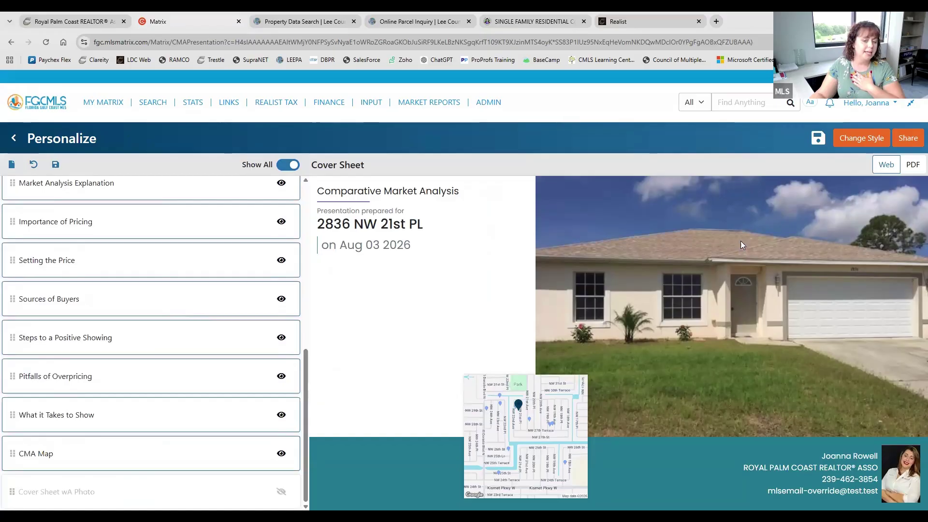
click(866, 139)
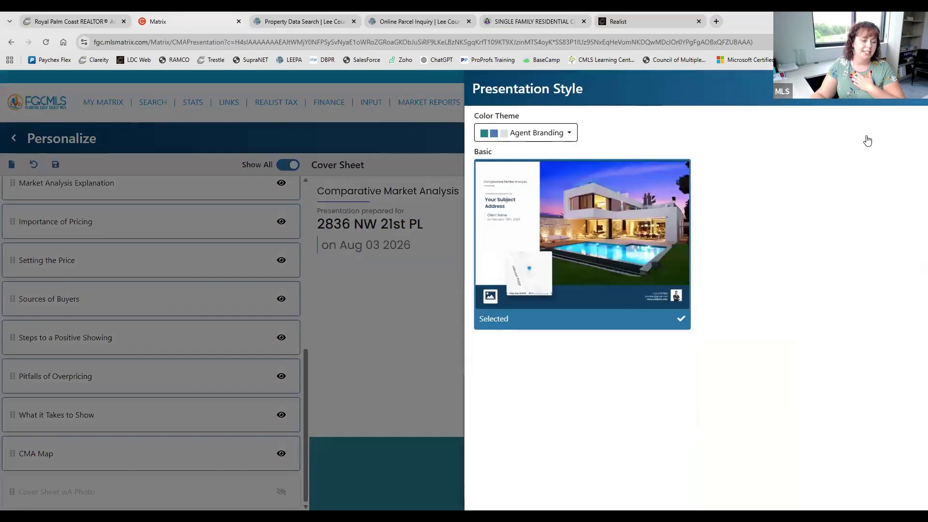
click(530, 140)
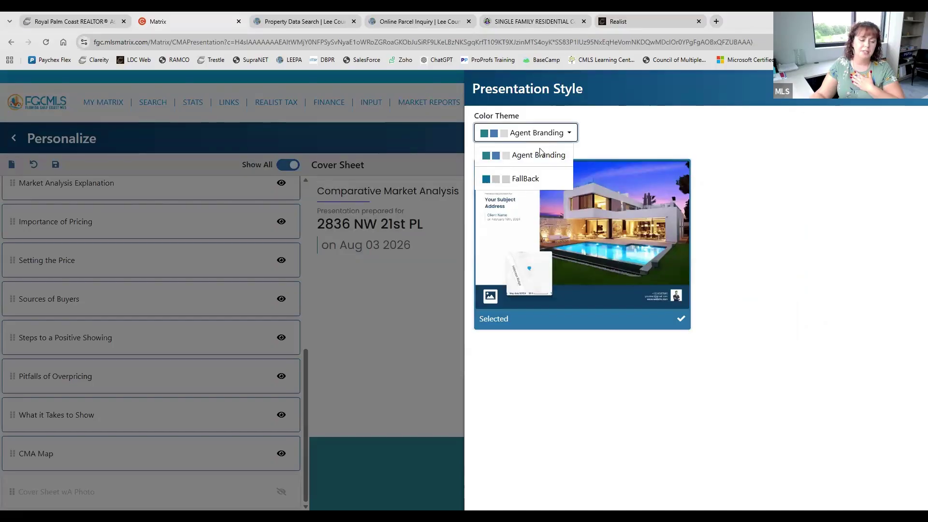
click(545, 142)
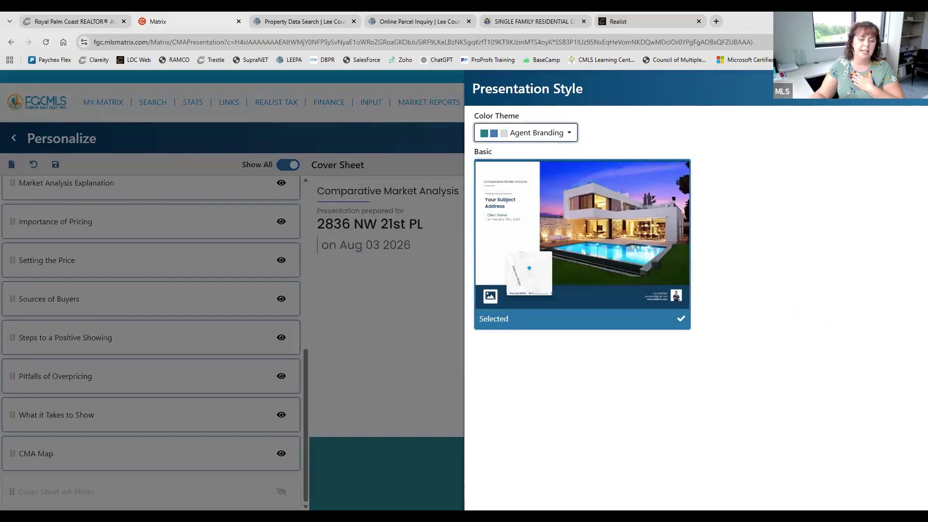
click(909, 104)
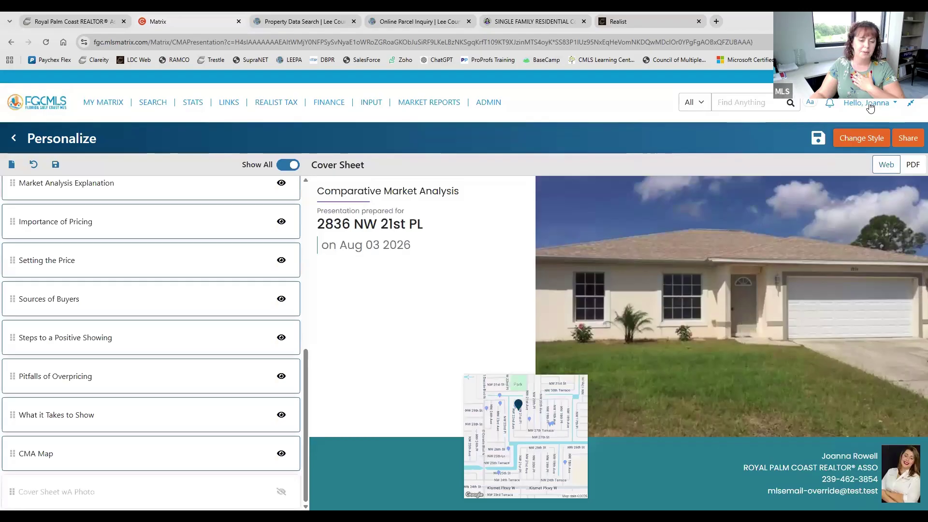
click(870, 107)
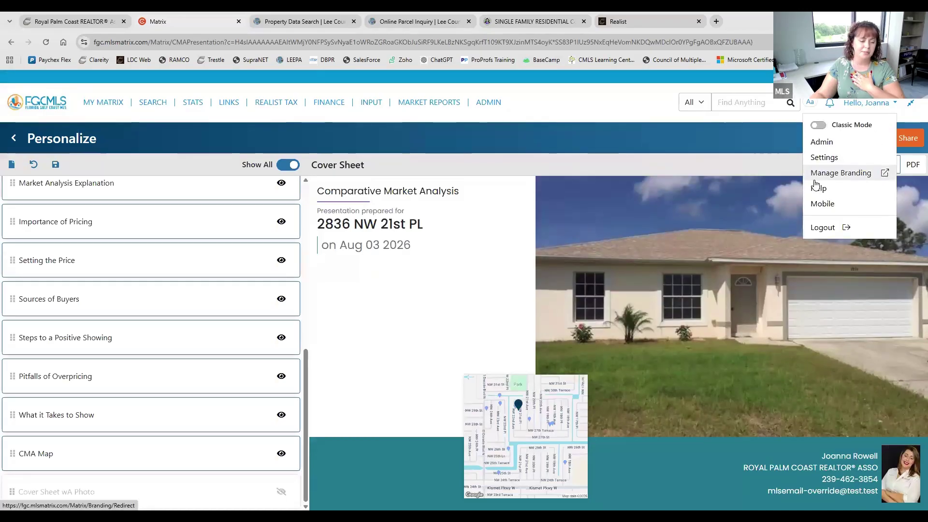
click(902, 192)
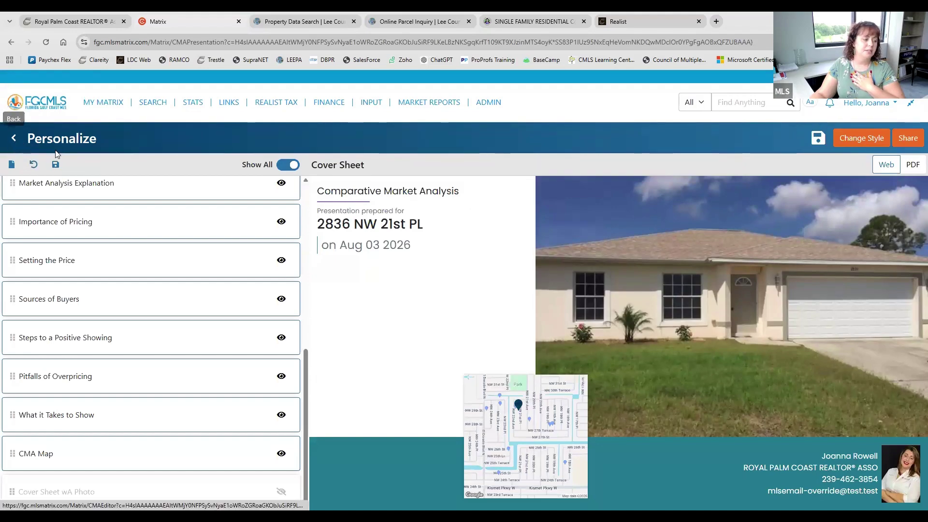
Return to the CMA editor and bring up the Share CMA Report dialog set to PDF Report
click(13, 140)
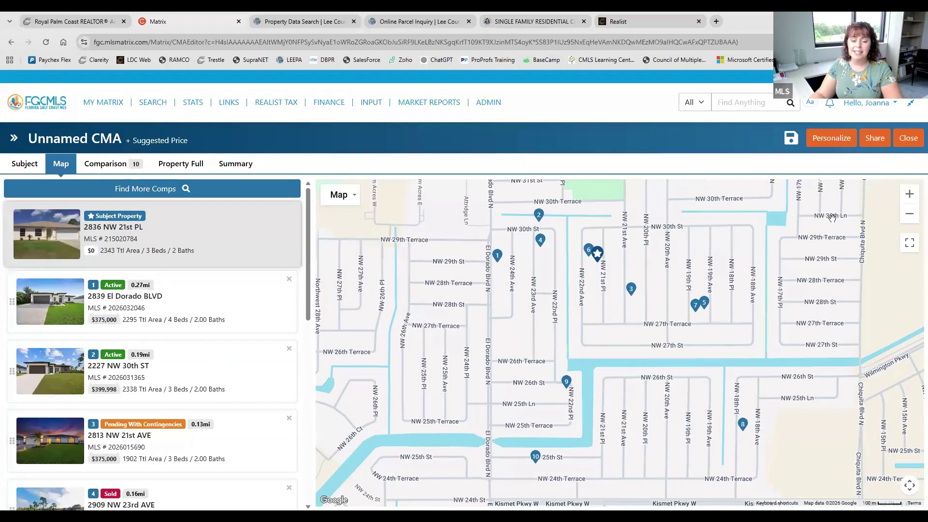
click(875, 139)
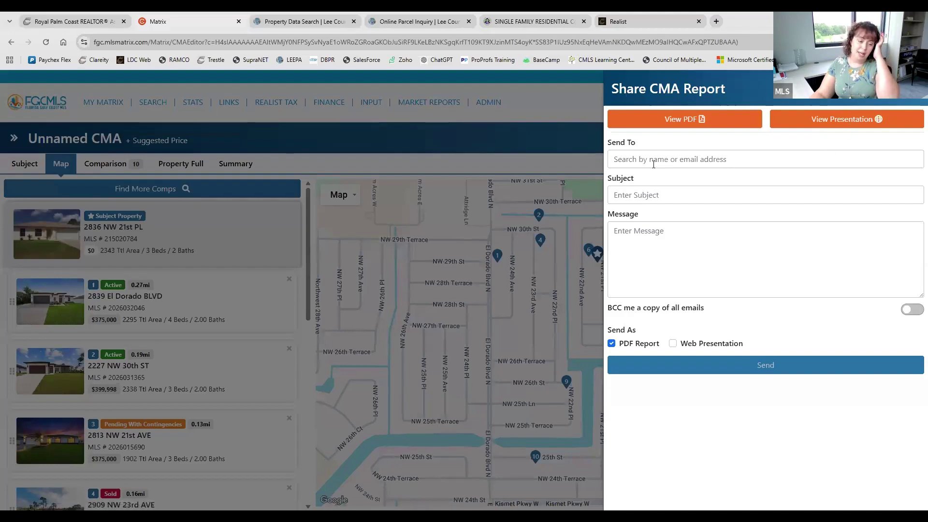
Look over the Send To, Subject and Message fields, then close the share panel without sending
click(653, 162)
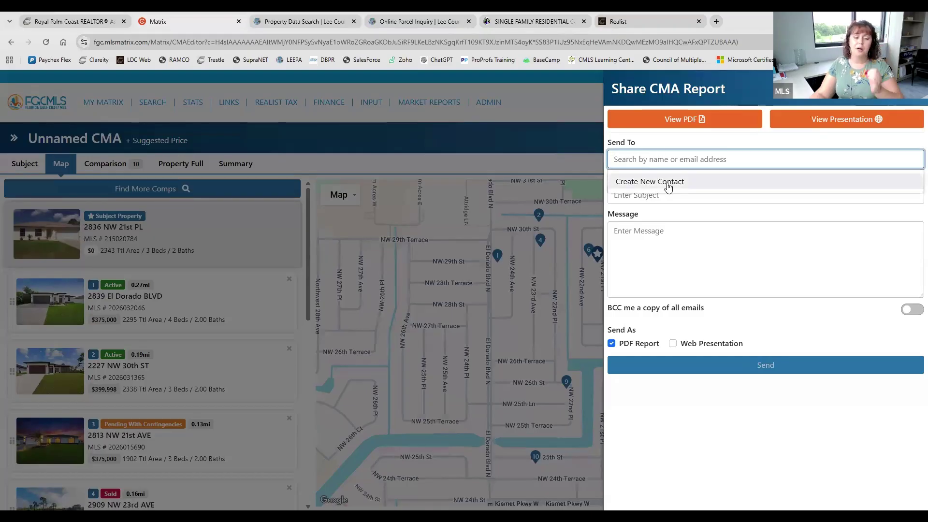
click(661, 143)
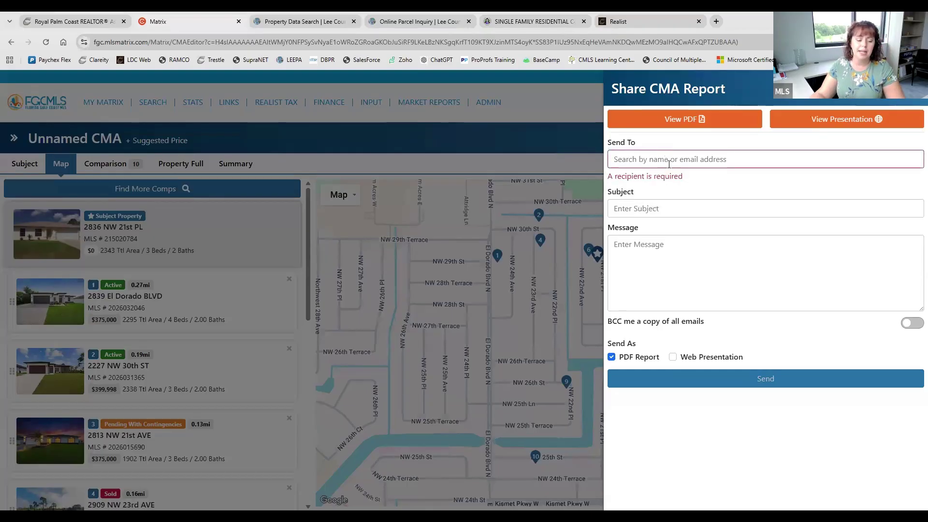
click(653, 210)
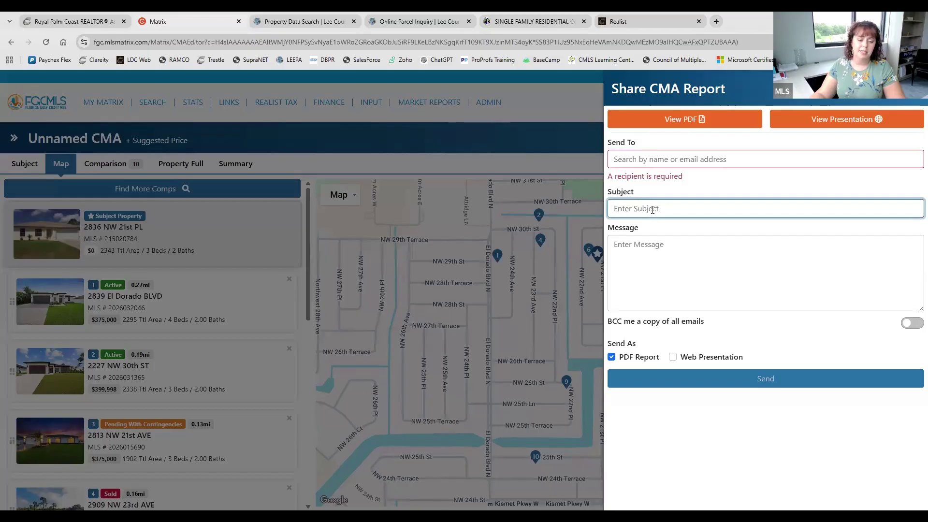
click(659, 257)
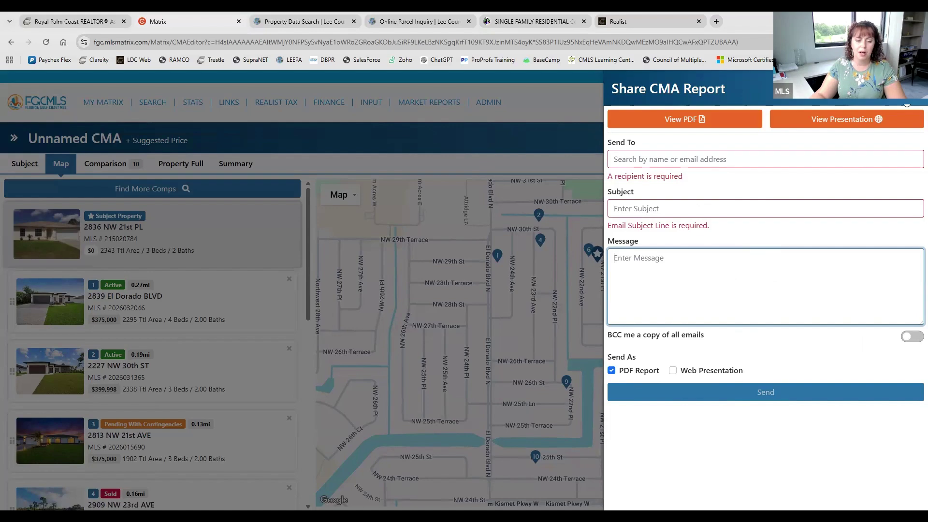
click(911, 103)
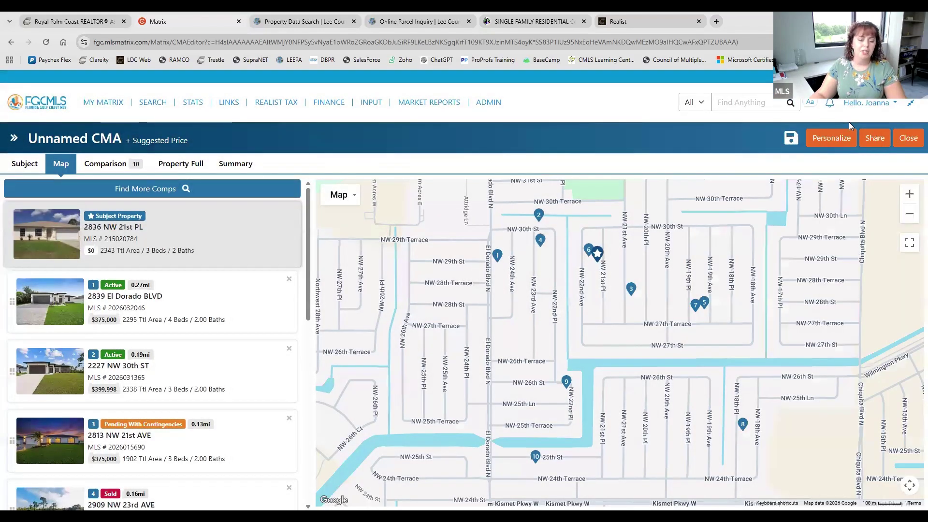
Close the CMA, check it in the CMA Manager (New) list, then go to the Dashboard
click(908, 138)
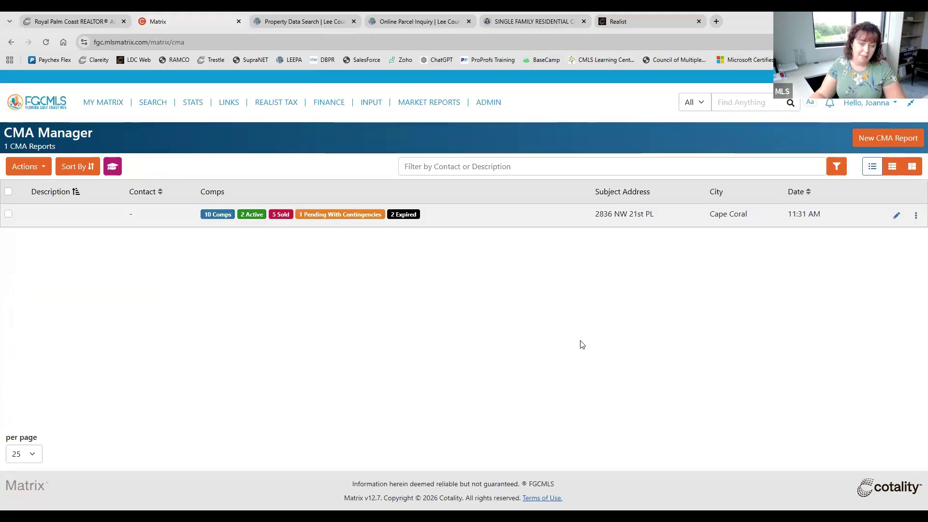
click(107, 101)
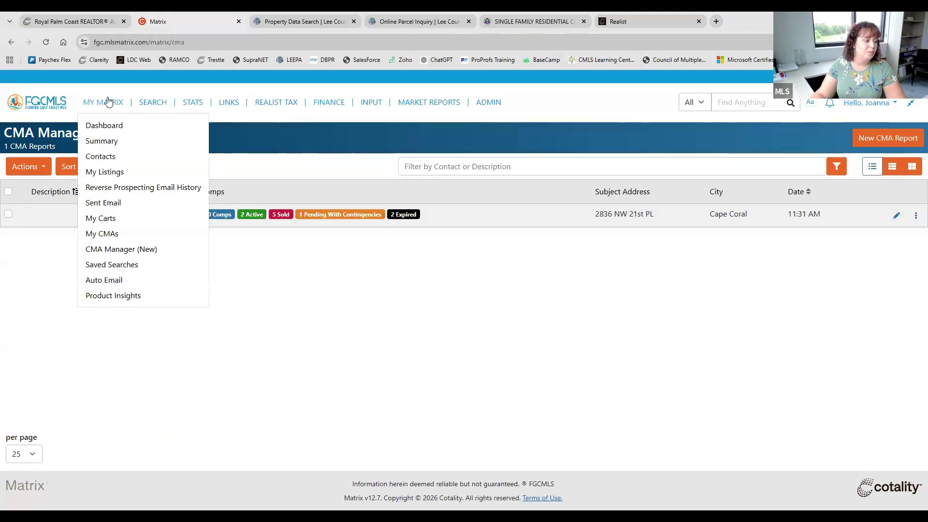
click(129, 249)
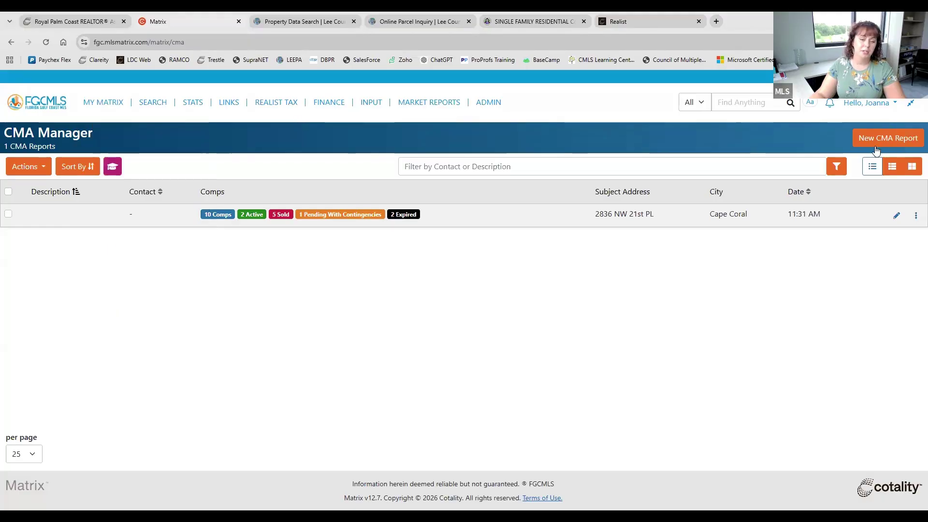
click(43, 105)
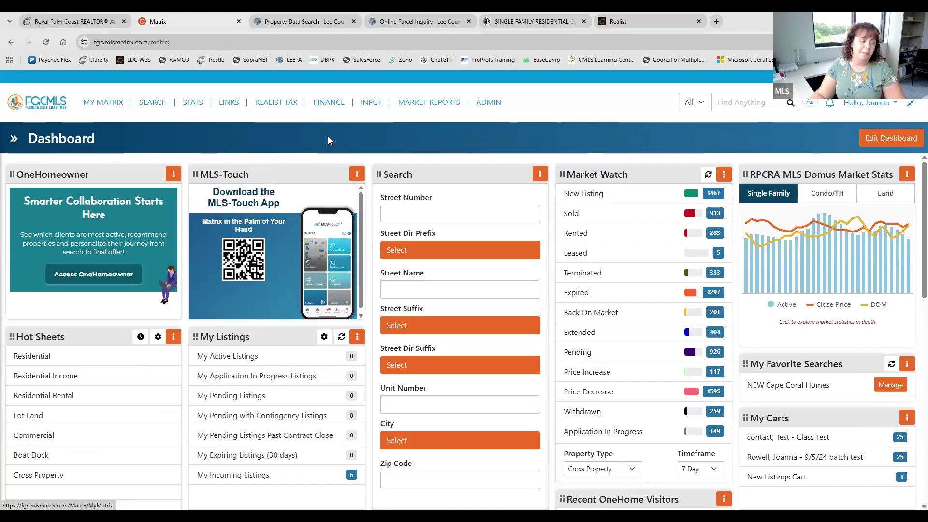
Run the new cross-property Search (New!) to show the Cape Coral waterfront listings
click(152, 103)
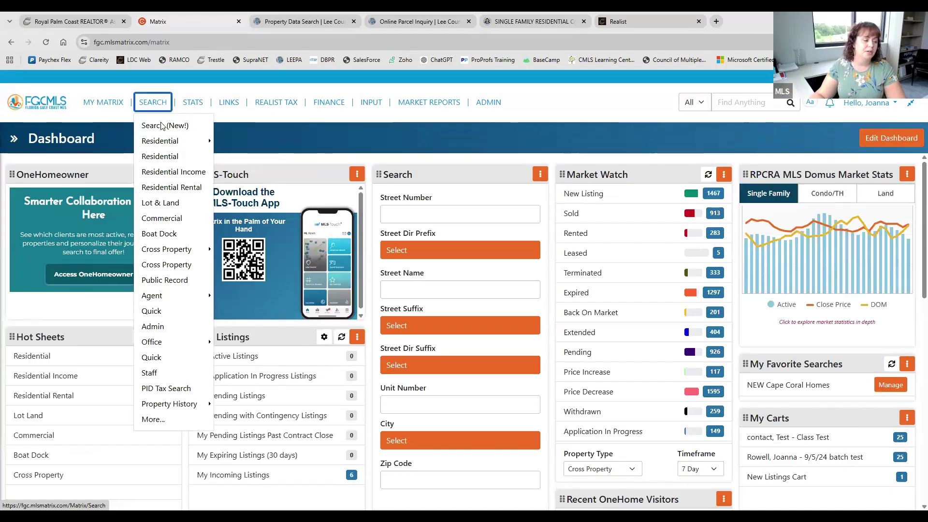
click(162, 125)
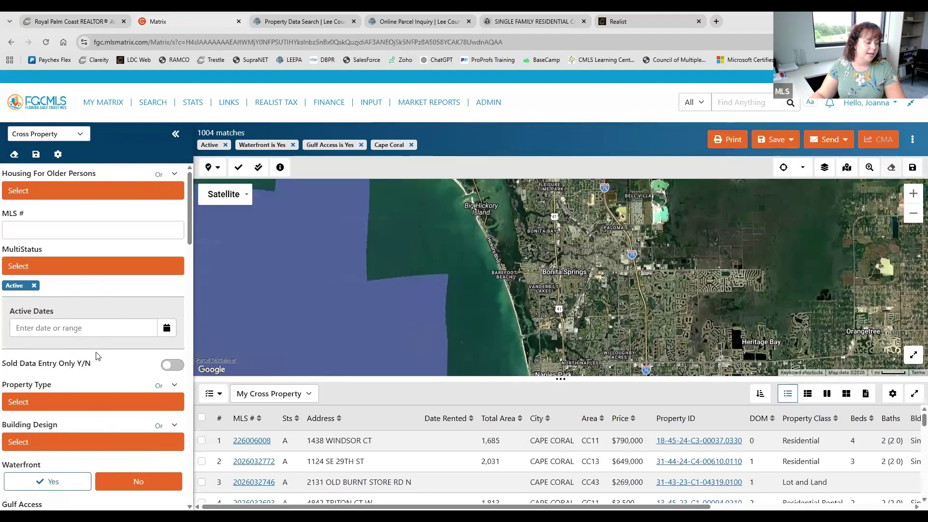
scroll(96, 356, down, 2)
scroll(97, 357, up, 2)
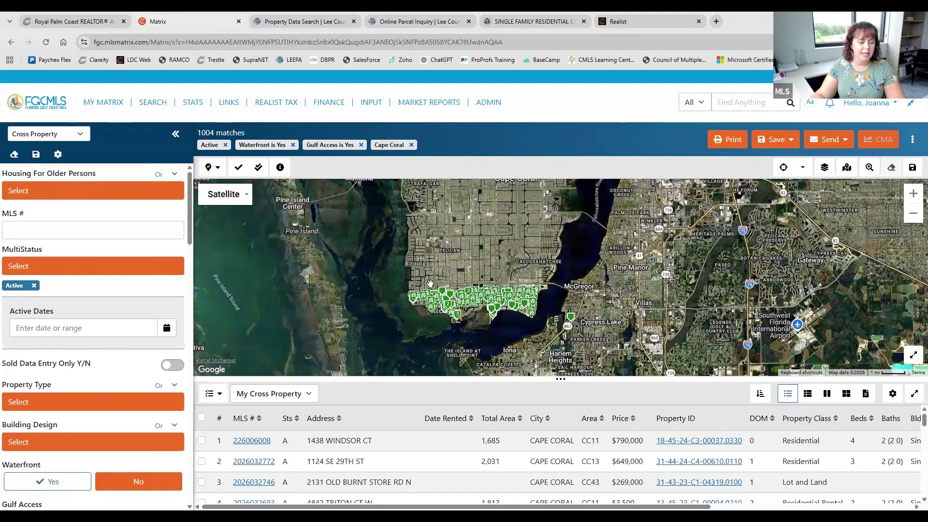
click(202, 441)
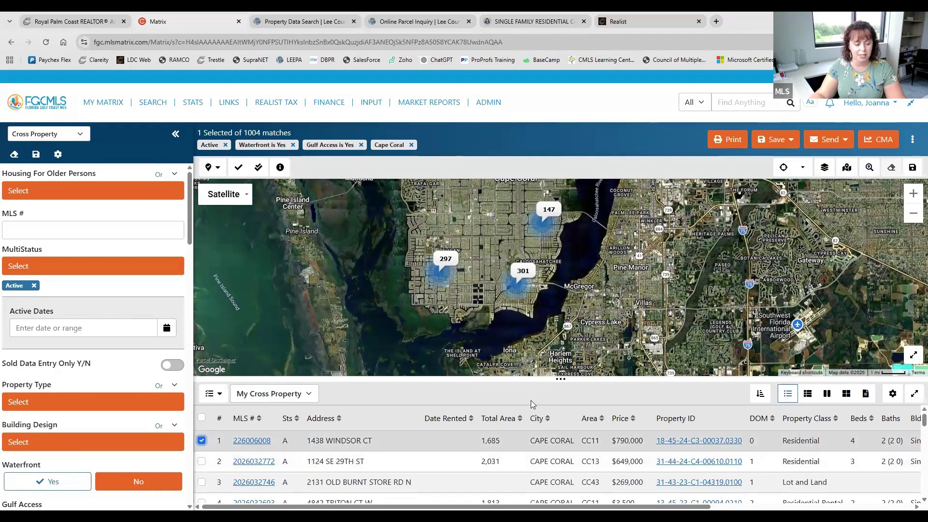
drag(569, 329, 565, 278)
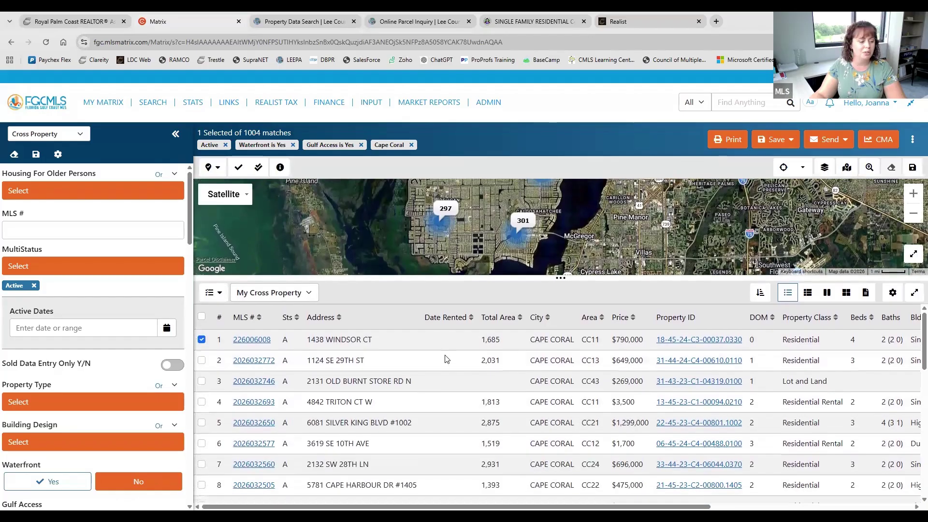
click(202, 381)
click(202, 443)
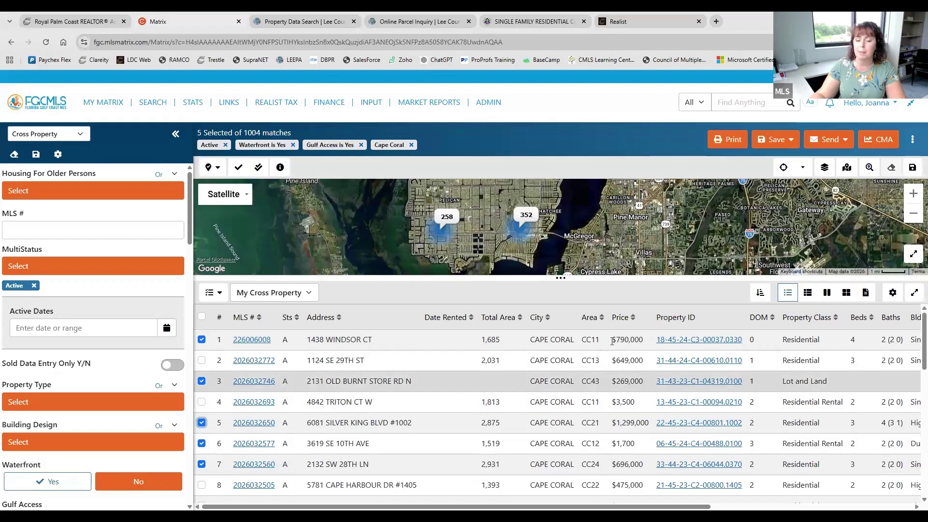
click(879, 143)
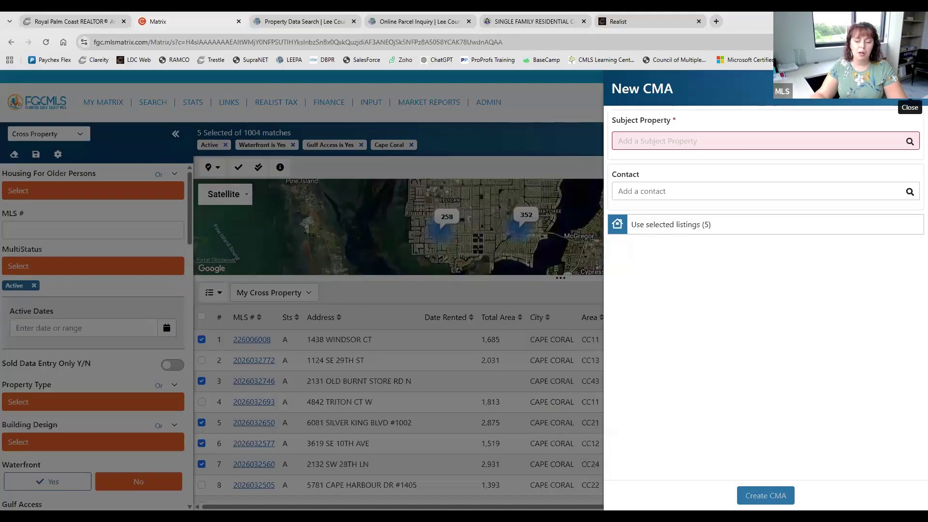
Close the New CMA form, keeping the five waterfront listings selected
click(911, 92)
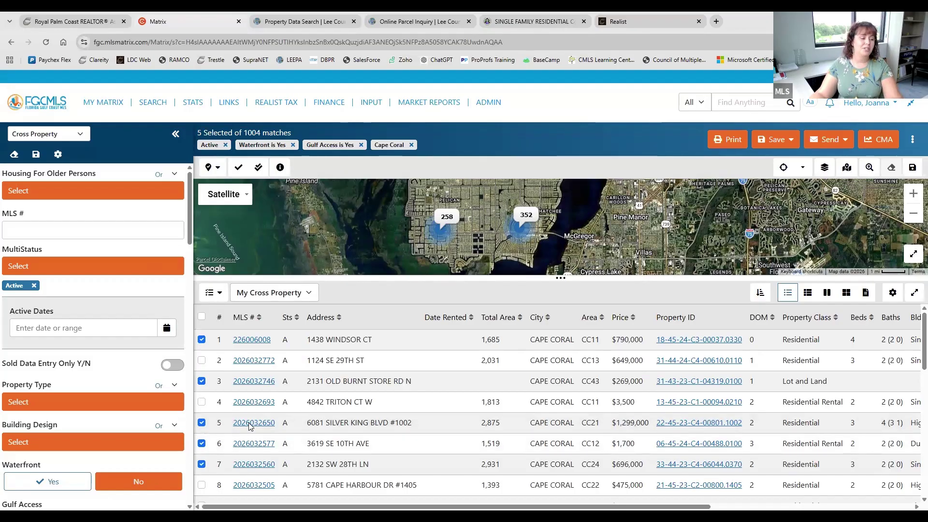
mouse_move(159, 110)
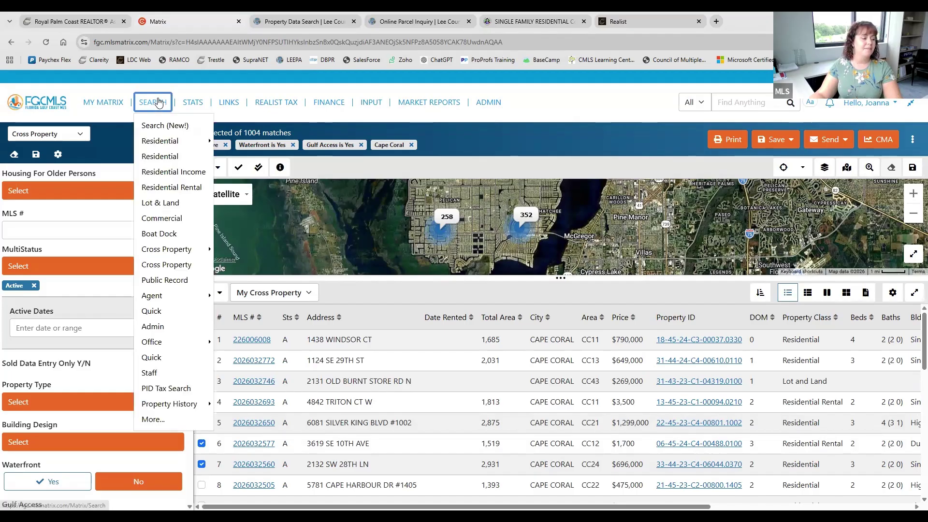
Search Residential listings in Cape Coral with every Building Design selected, returning 2178 results
click(164, 156)
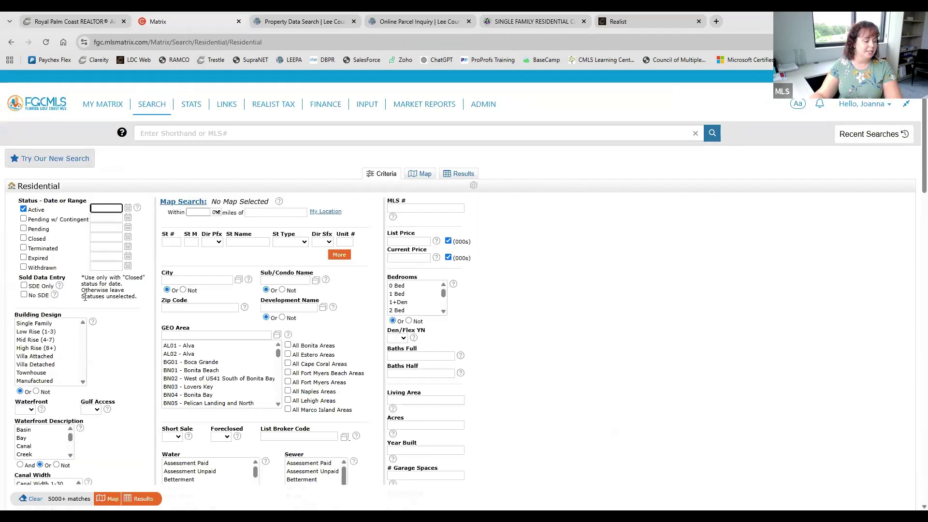
click(33, 323)
key(ctrl+a)
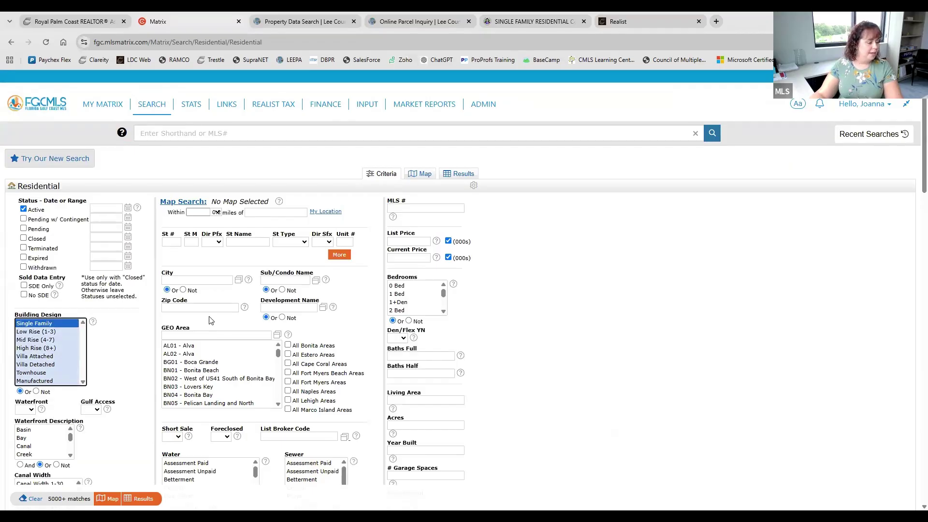
click(191, 281)
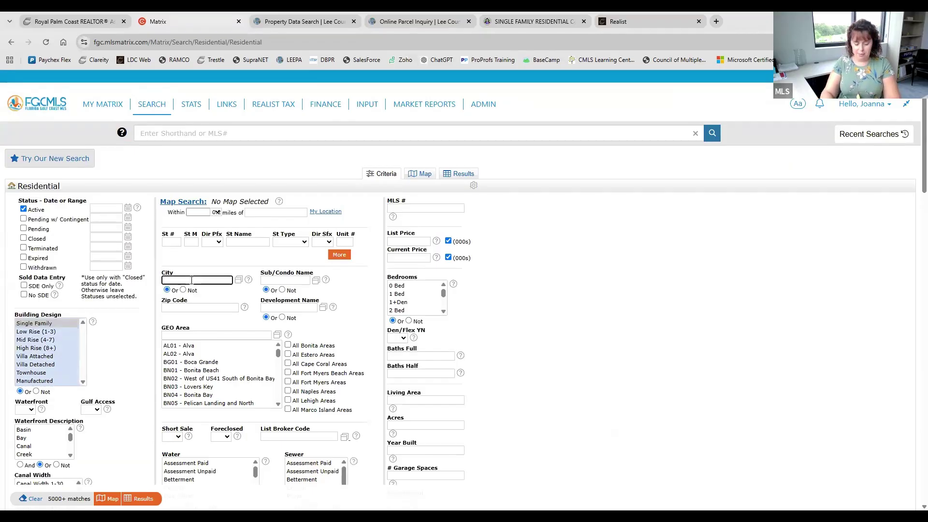
text(cape cor)
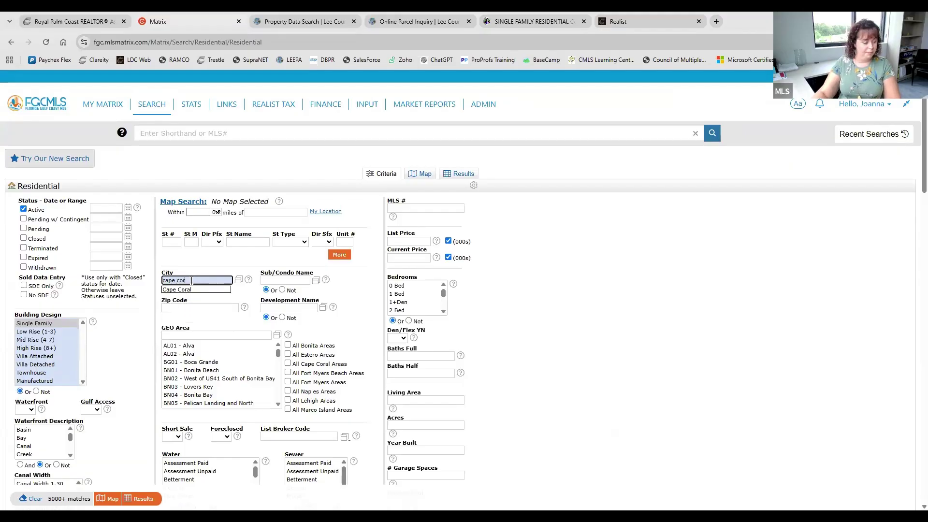
click(198, 296)
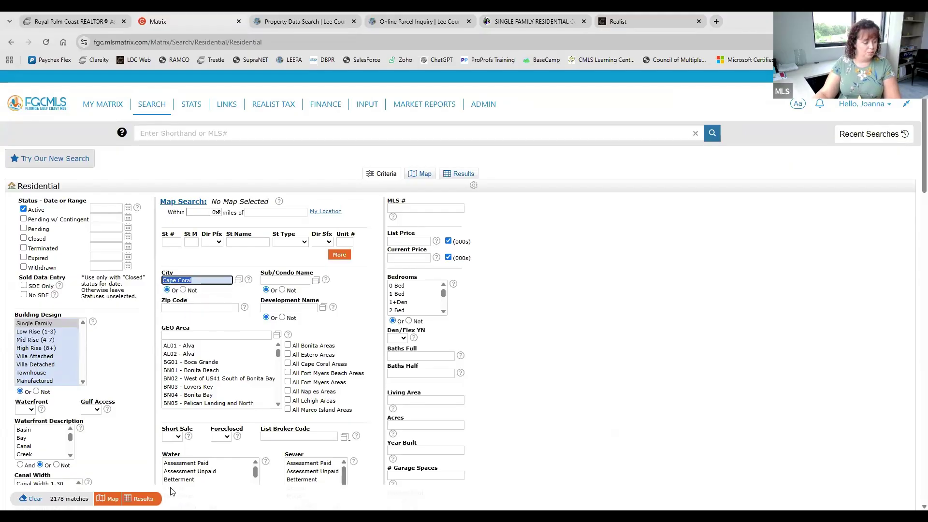
key(Return)
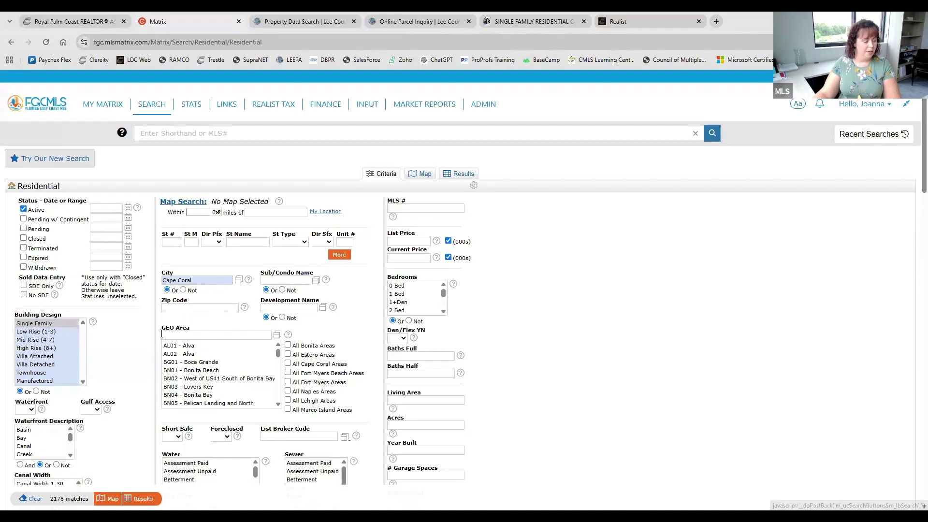
click(11, 225)
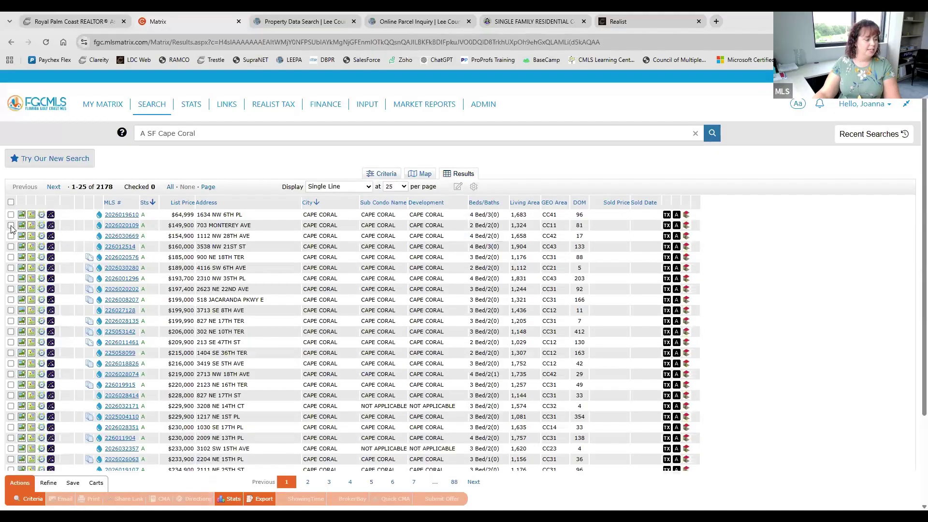
click(11, 279)
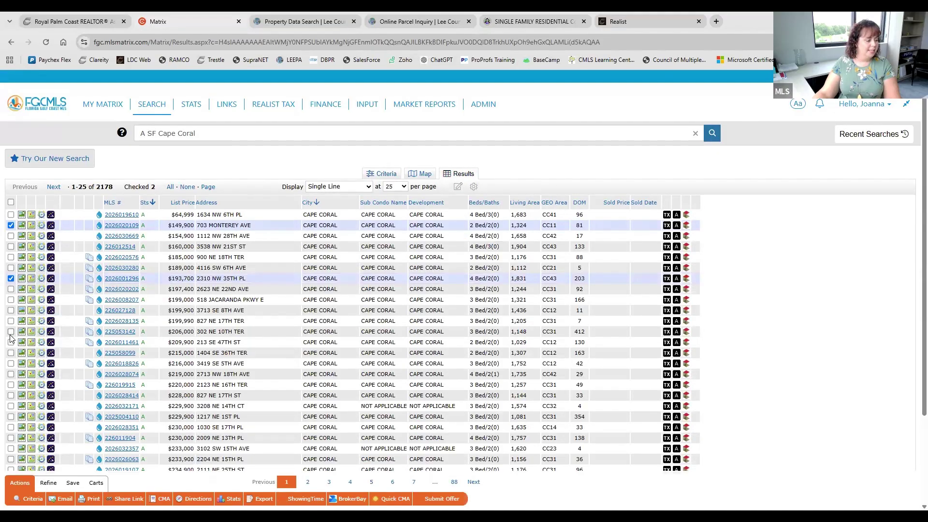
click(10, 332)
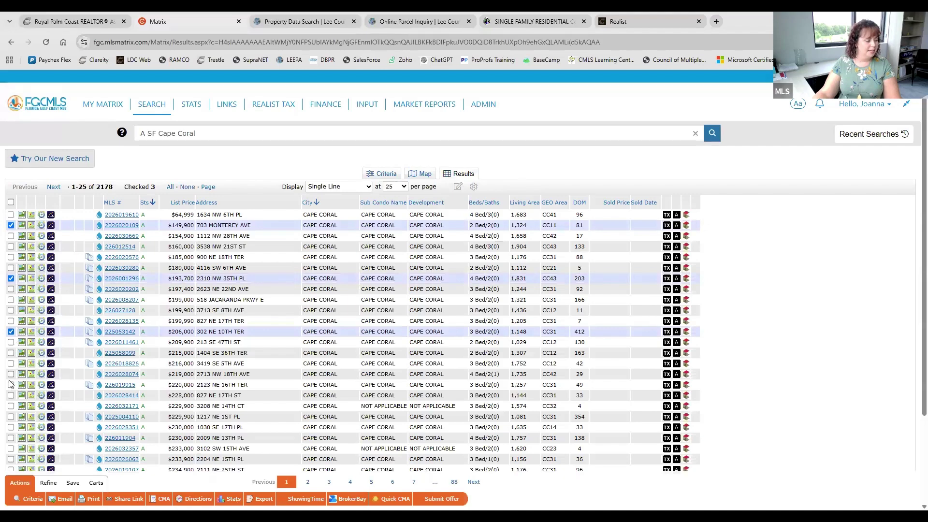
click(10, 385)
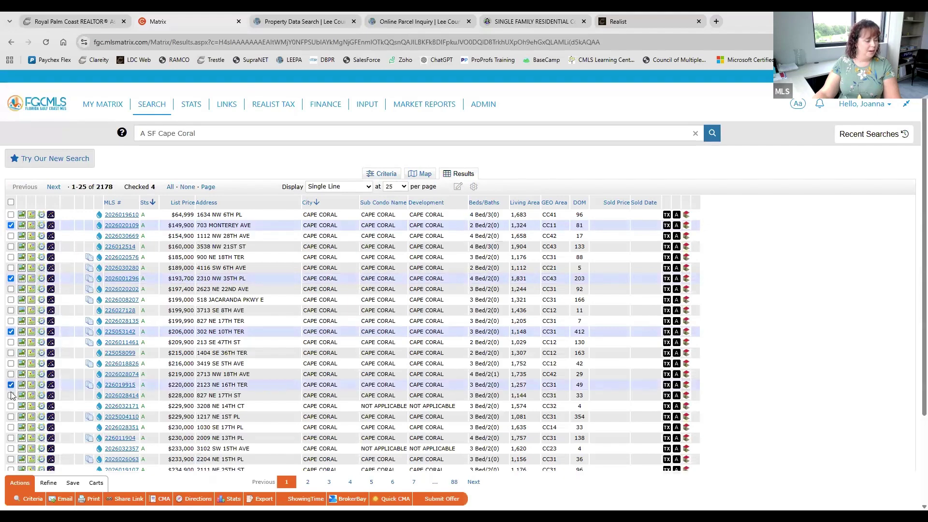
click(11, 427)
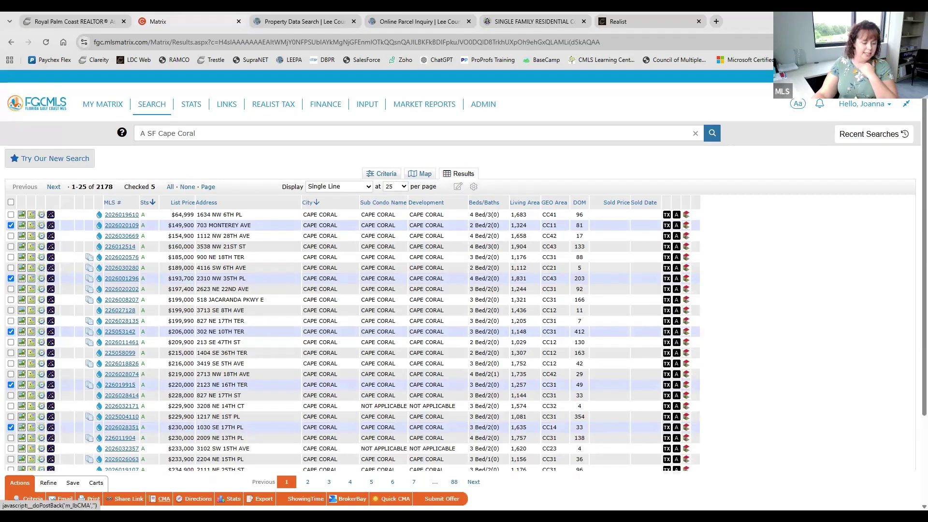
click(164, 498)
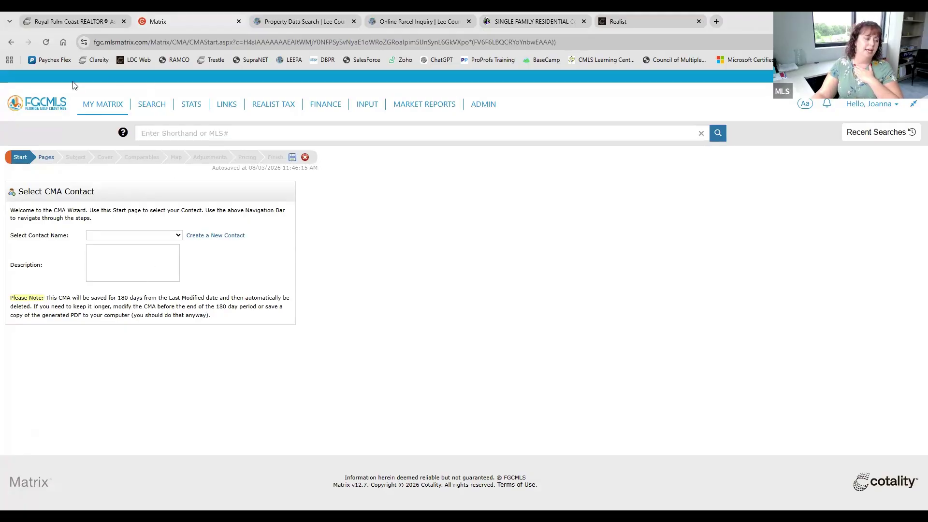
Go back from the CMA Wizard to the 2178 Cape Coral residential results
mouse_move(152, 104)
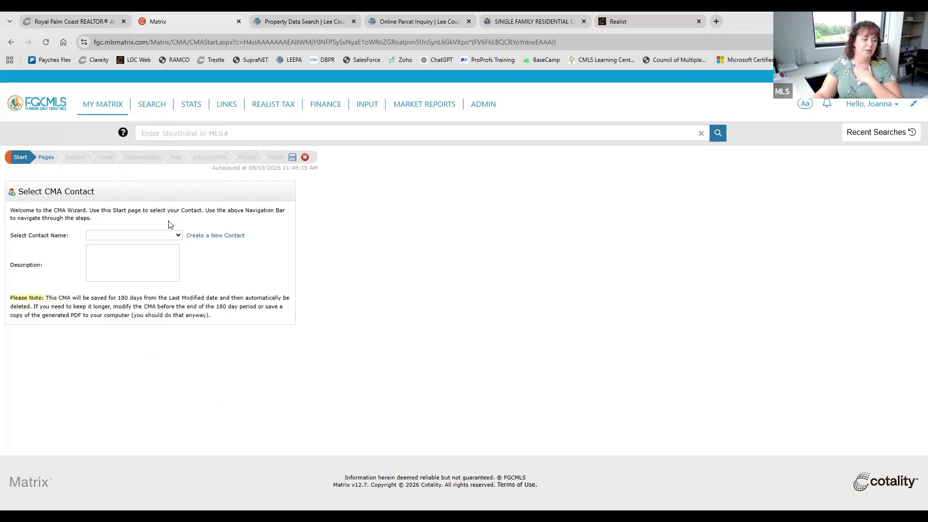
click(9, 43)
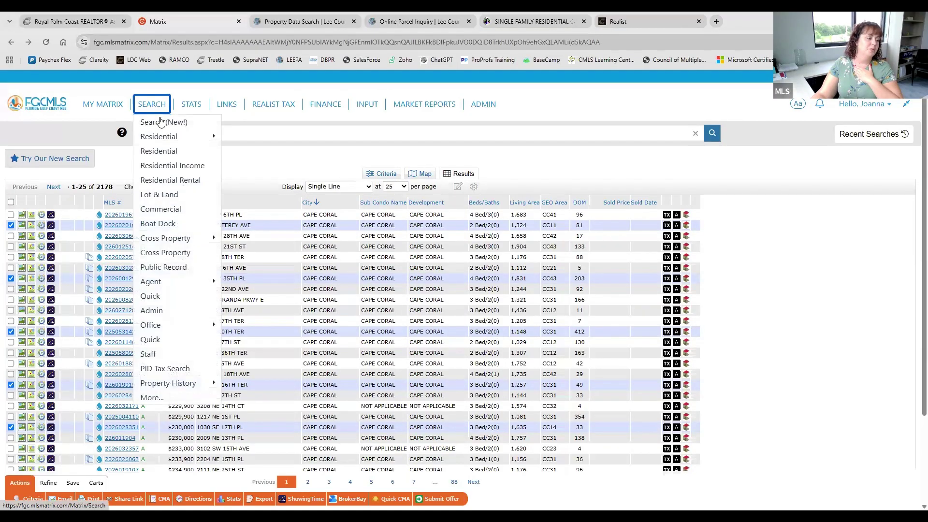
Open Search (New!) to show the 1004 active Cape Coral Gulf-access waterfront listings with a map
click(165, 126)
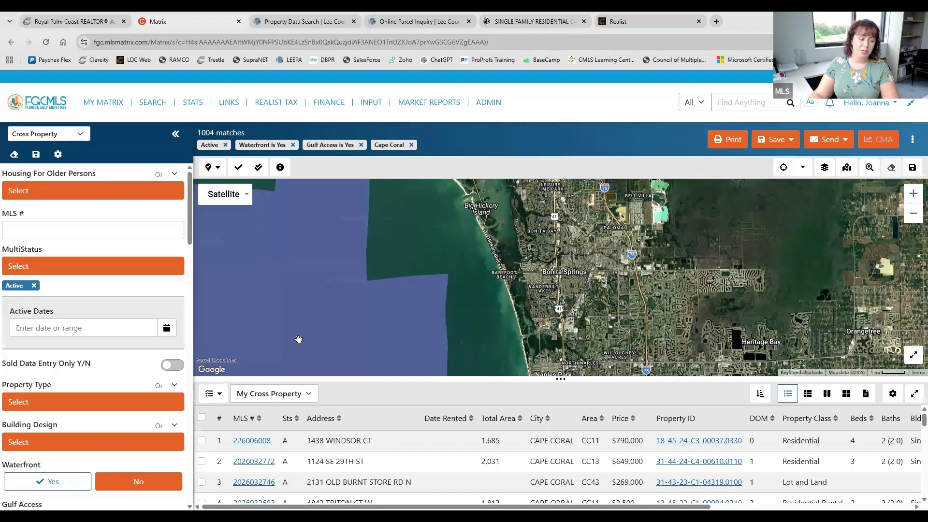
Switch to the Royal Palm Coast tab showing the Clareity Core Tools dashboard
click(100, 20)
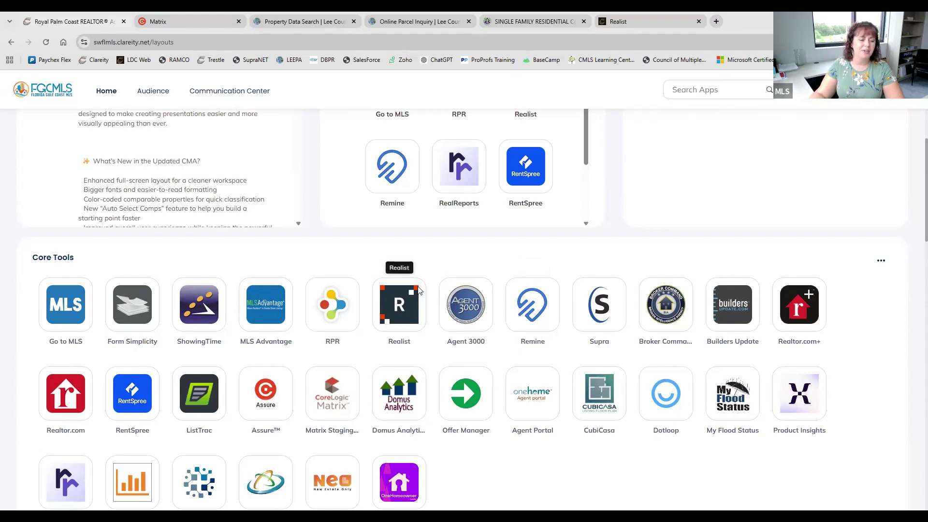
Close the logged-off Realist tab and return to the Clareity apps dashboard
click(681, 16)
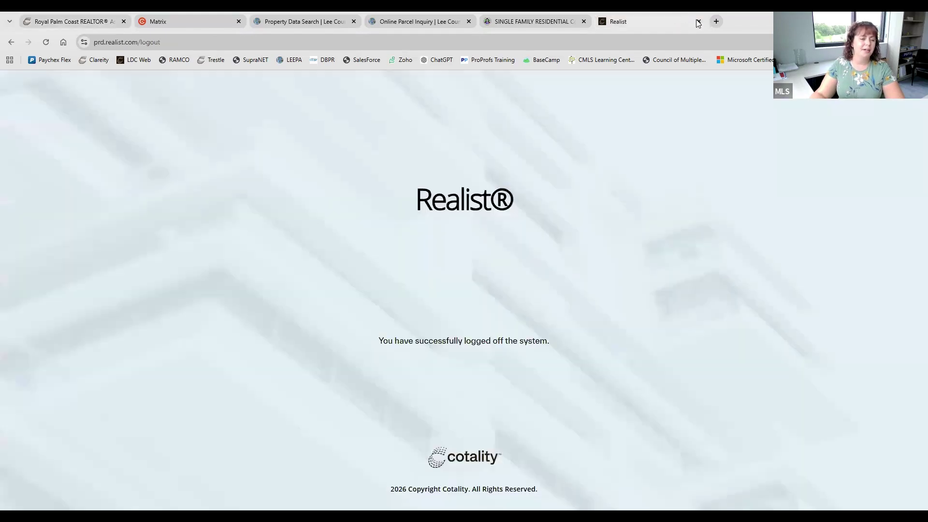
click(699, 21)
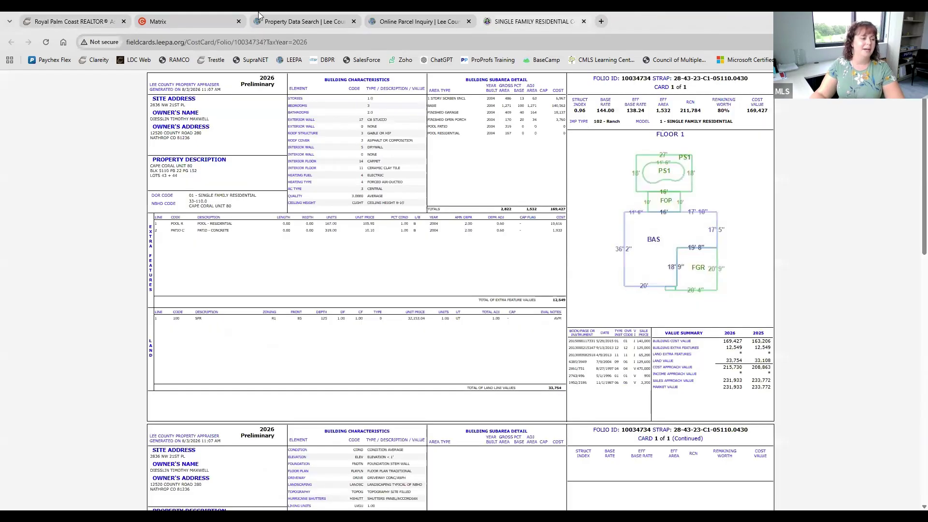
click(70, 21)
click(405, 309)
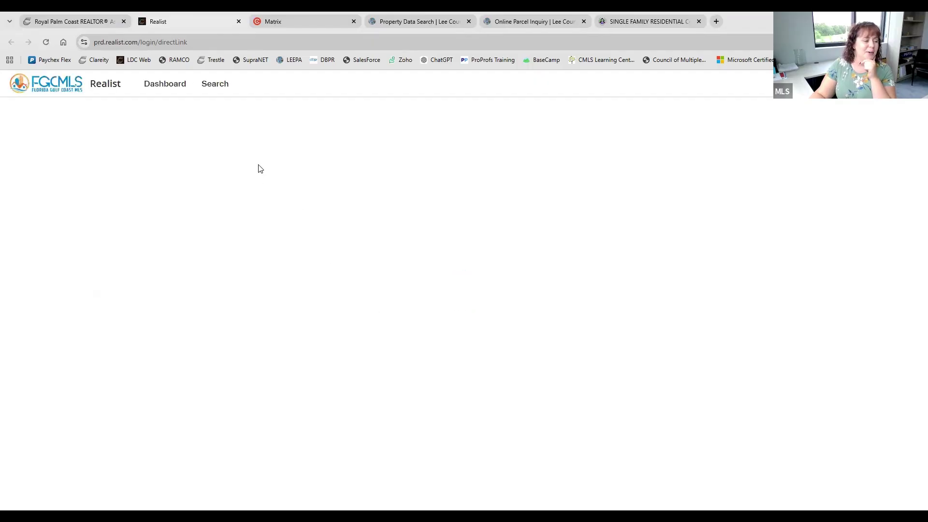
click(214, 87)
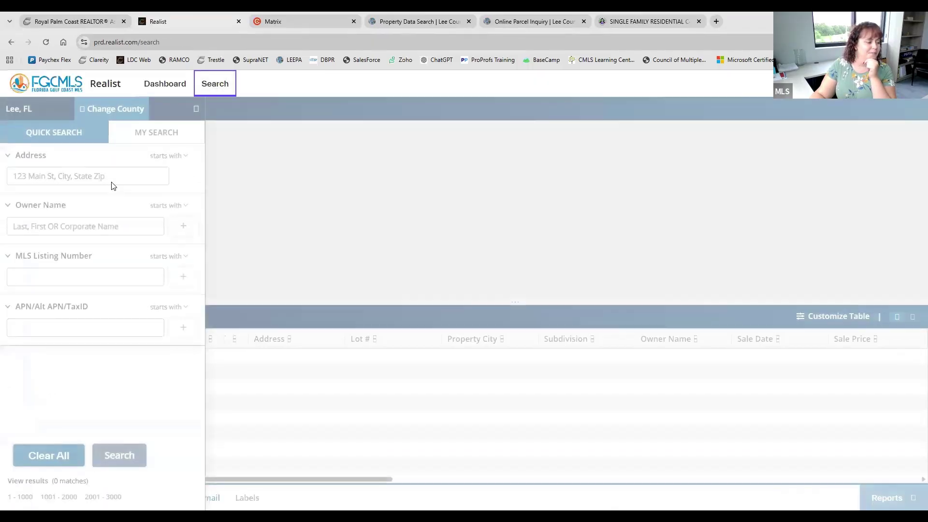
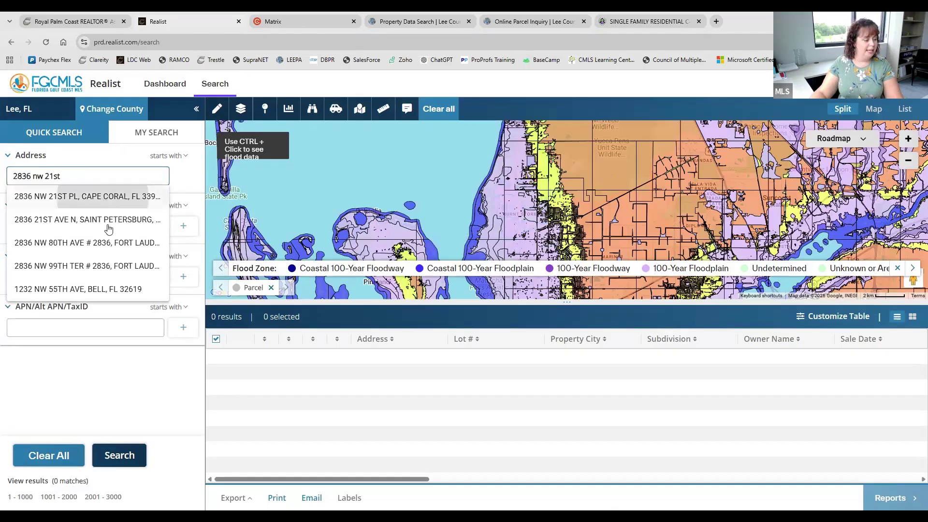
key(Return)
click(126, 455)
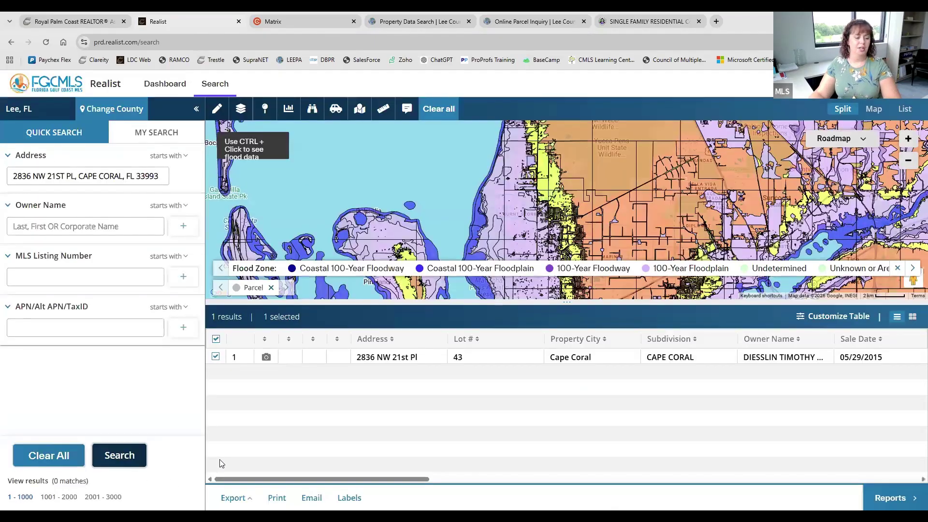
click(501, 356)
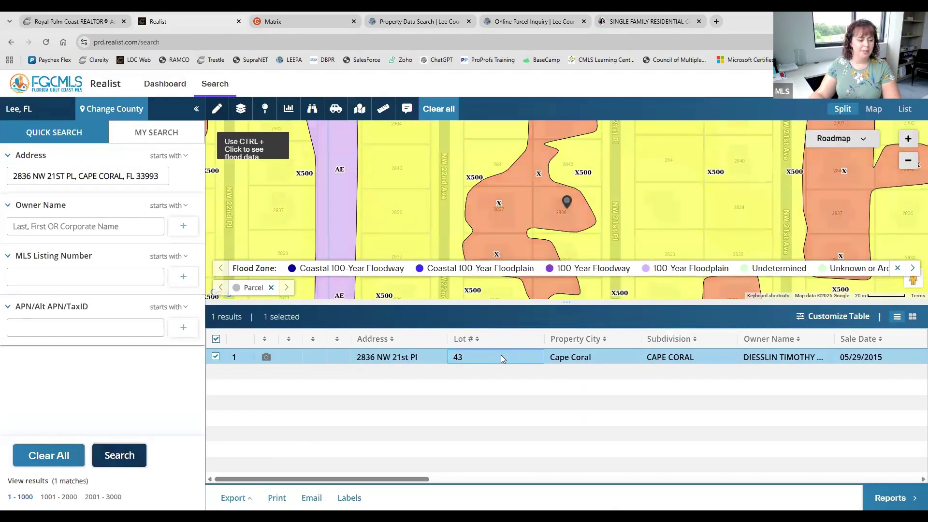
click(500, 356)
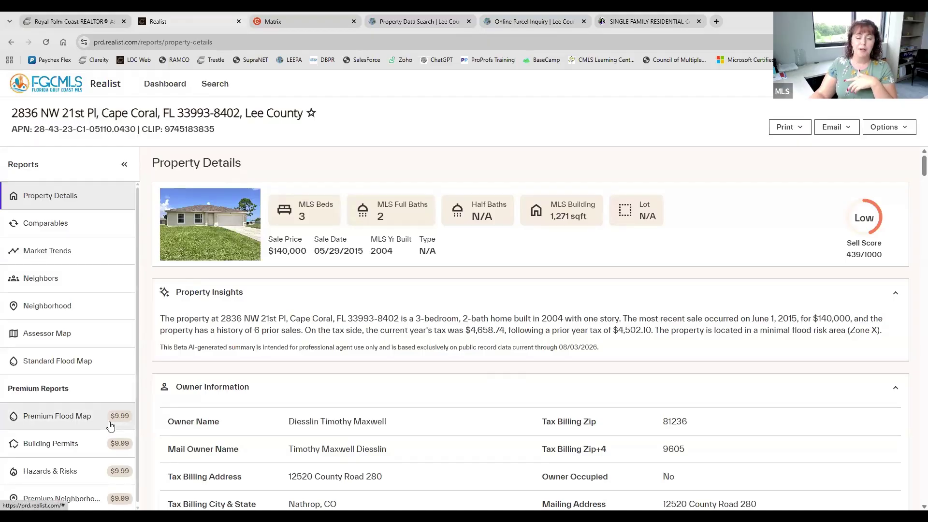
View the property's comparable sales and generate the comparables report
click(787, 127)
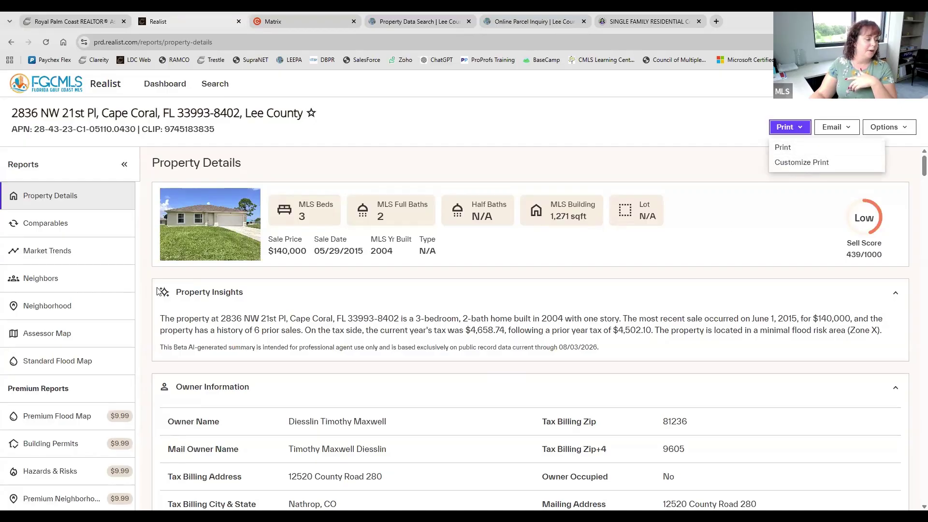
click(48, 224)
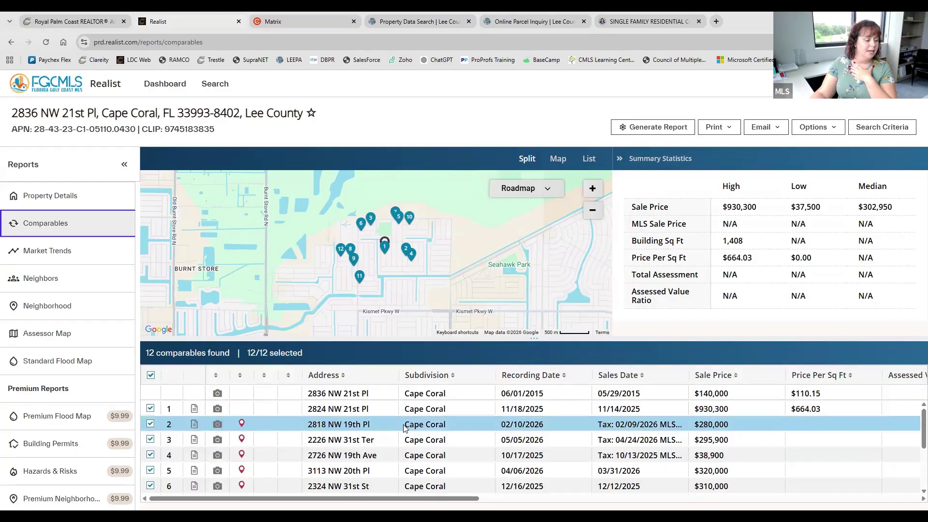
scroll(408, 430, down, 3)
scroll(408, 430, up, 3)
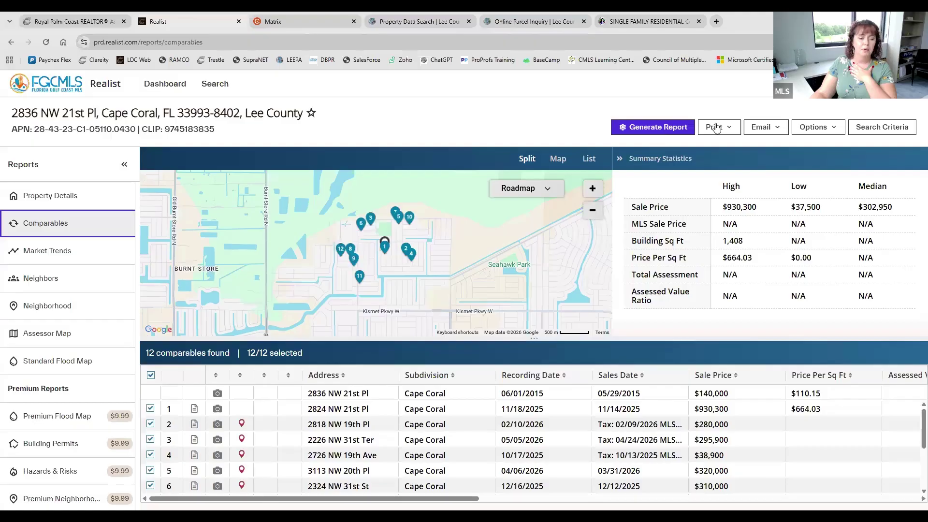
click(688, 127)
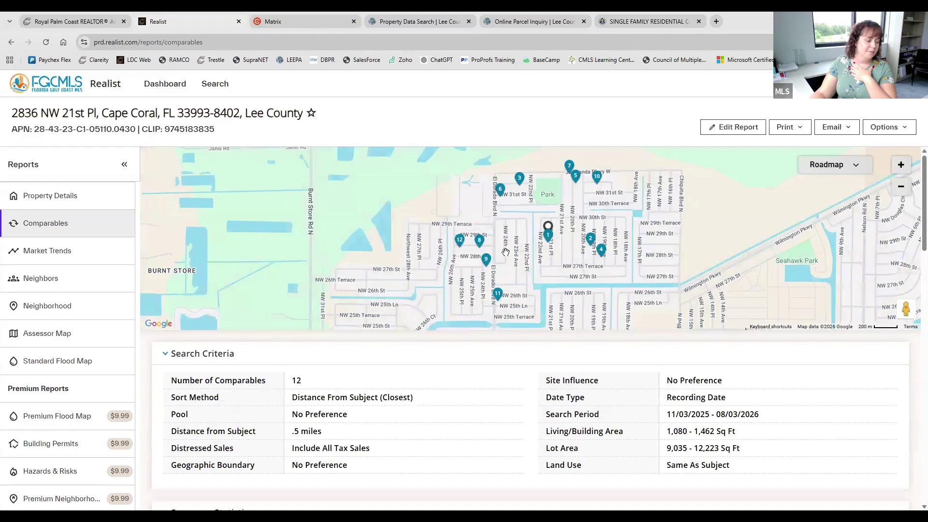
Open the Neighbors list, then the Neighborhood profile showing population 33,045 and median age 43.7
scroll(657, 198, down, 2)
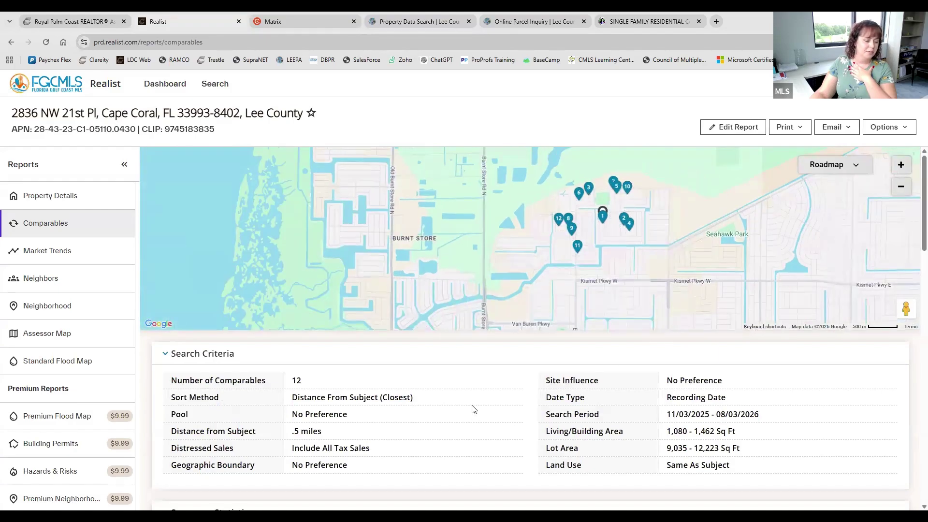
scroll(473, 409, down, 20)
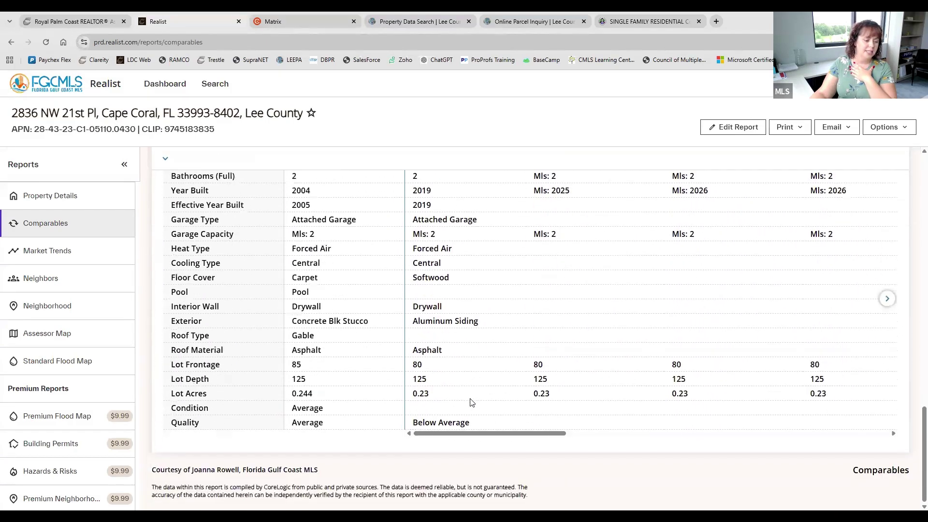
scroll(473, 402, up, 20)
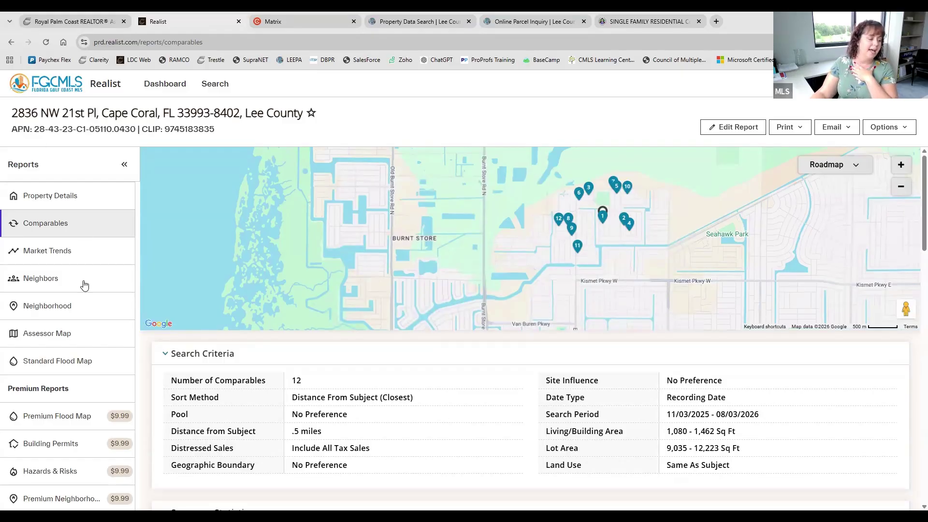
click(48, 278)
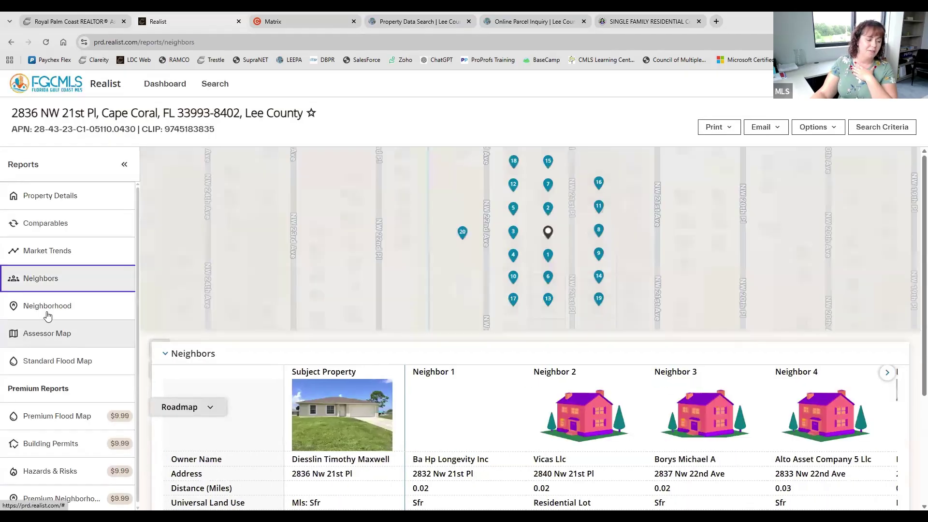
click(47, 310)
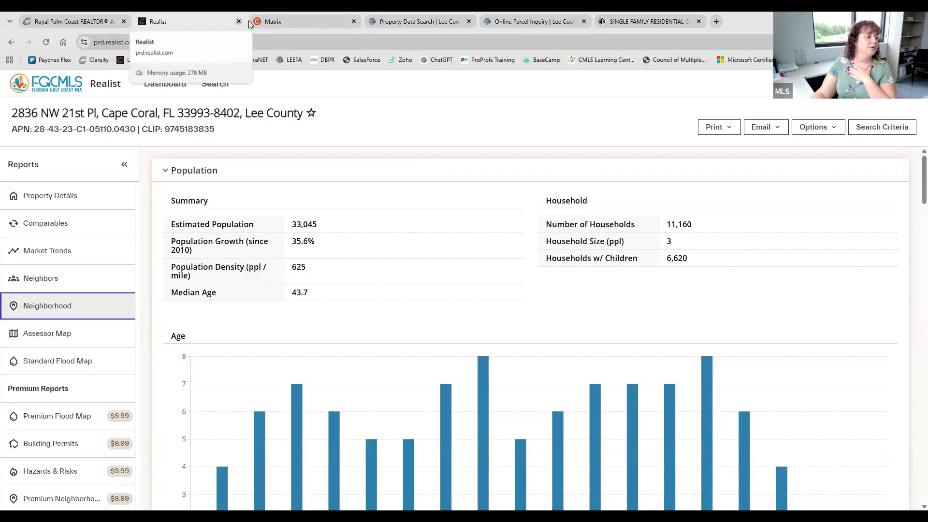
Launch RPR from the Core Tools dashboard, retrying after closing the sign-in page, to reach its home page
click(91, 17)
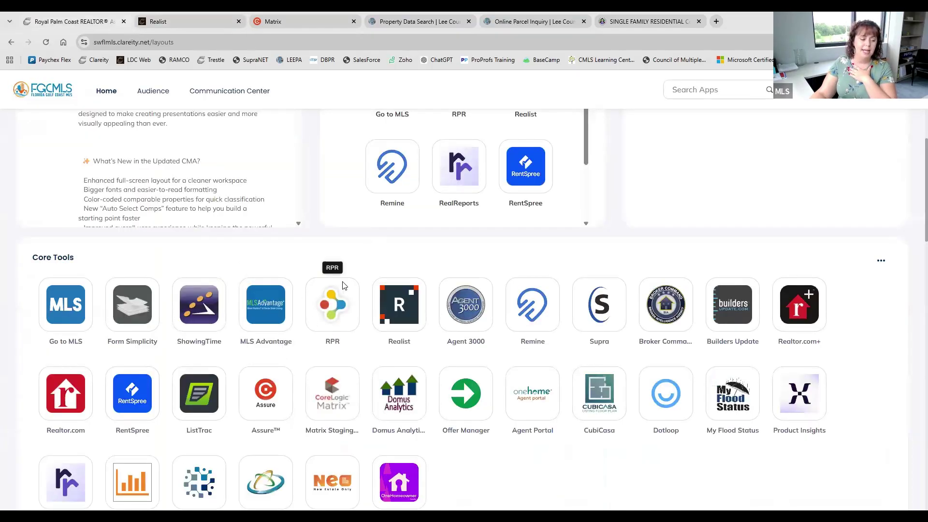
click(333, 322)
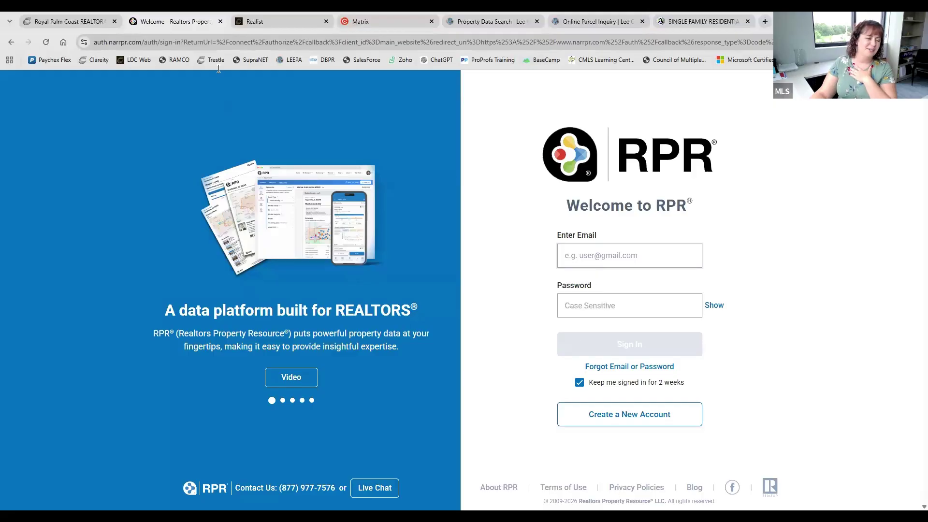
click(221, 22)
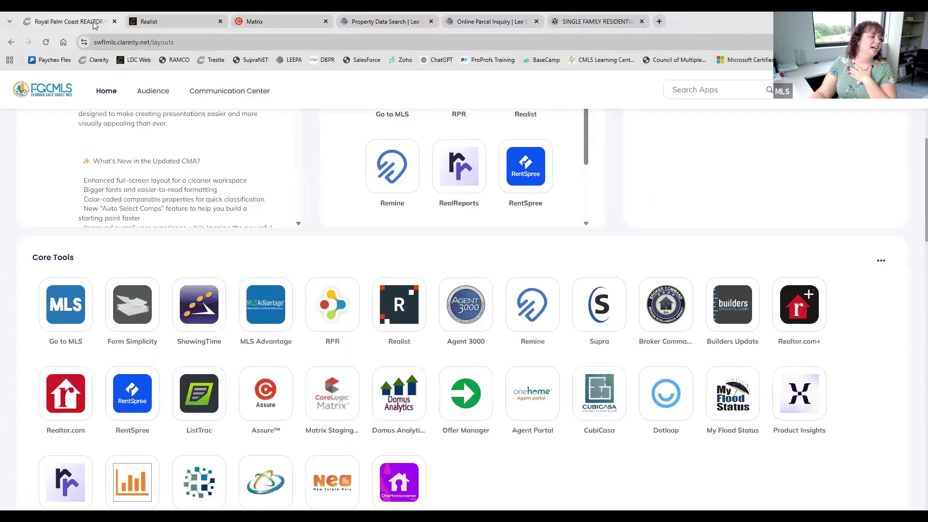
click(47, 43)
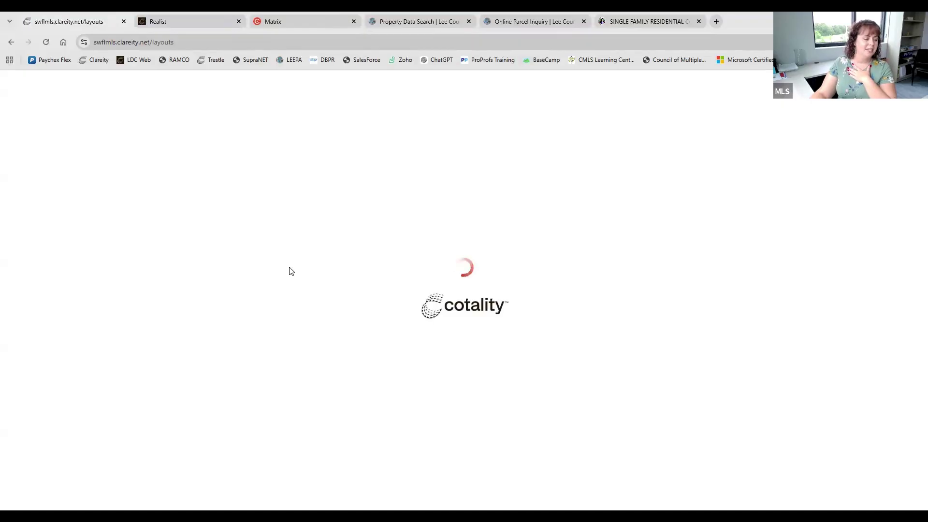
scroll(327, 346, down, 6)
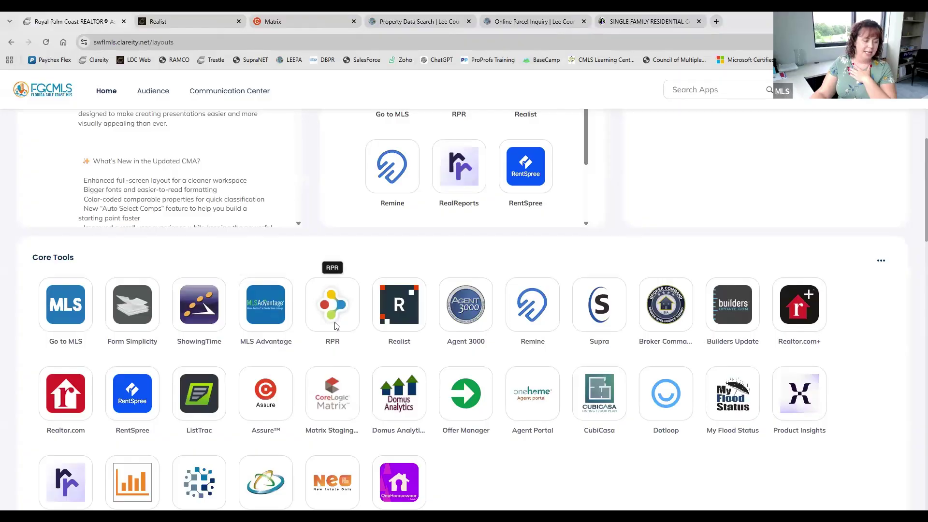
click(337, 326)
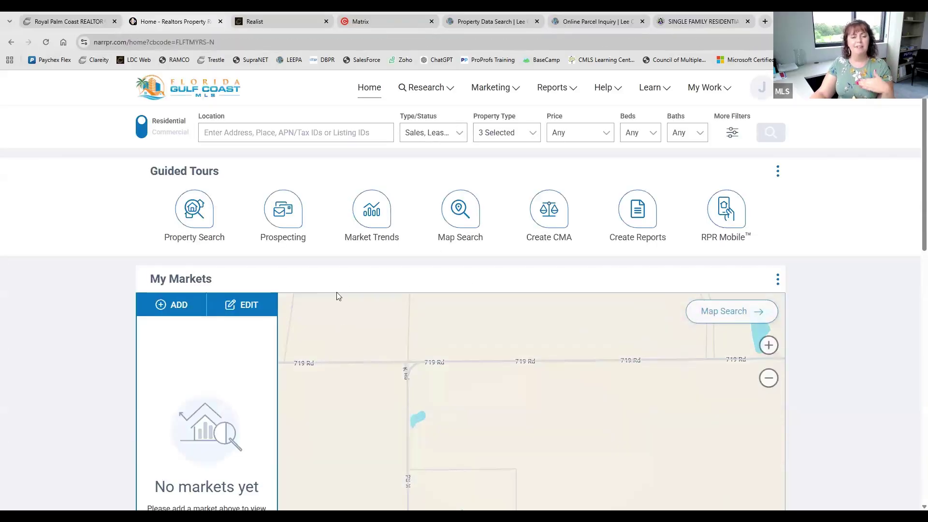
click(83, 19)
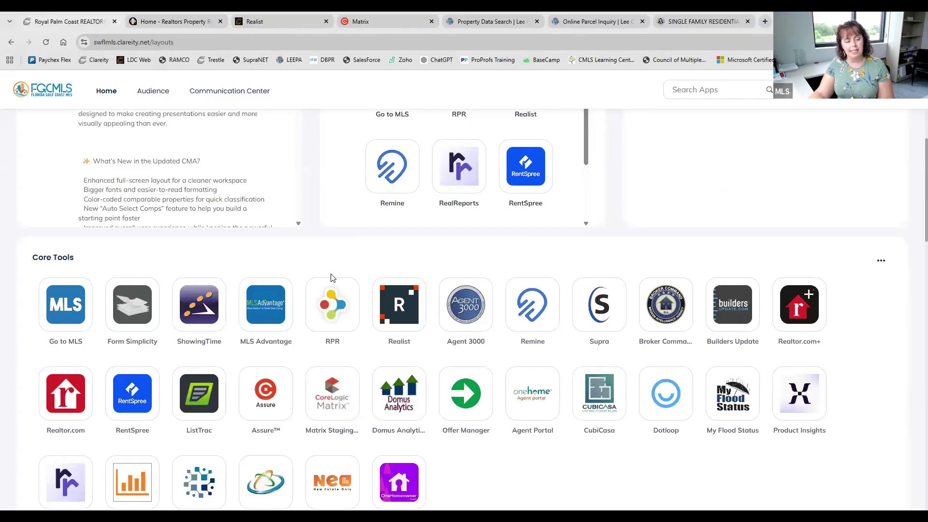
click(145, 17)
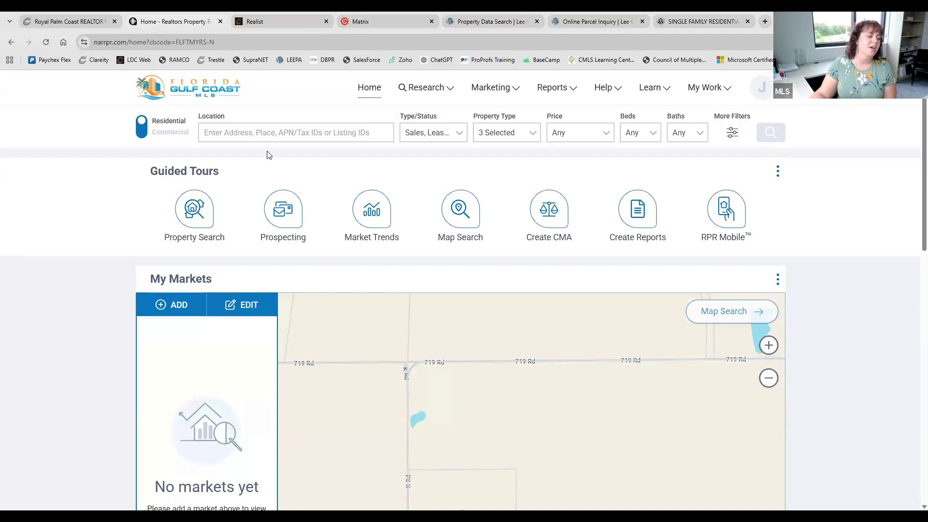
click(262, 132)
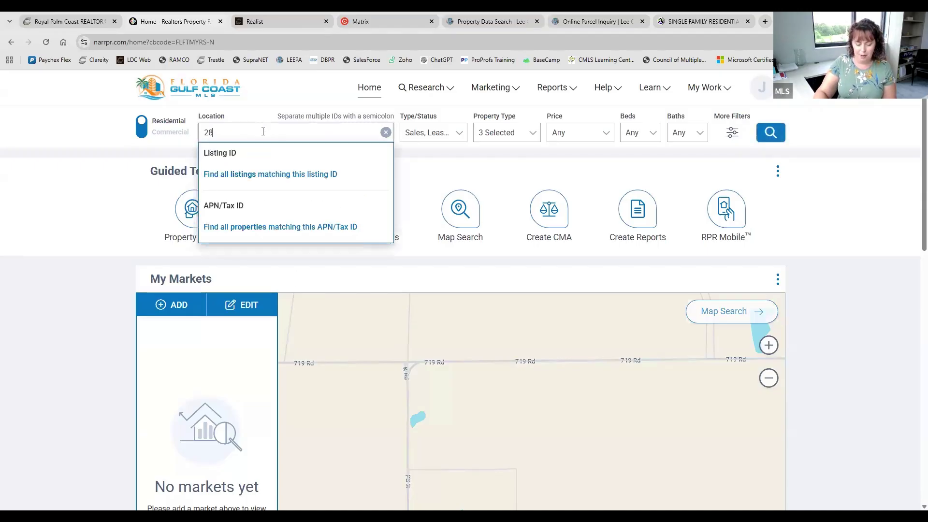
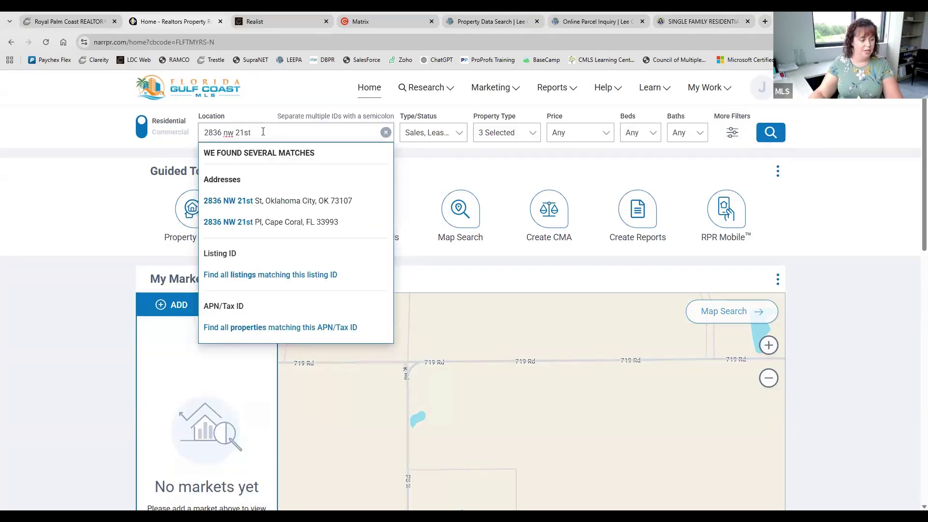
click(306, 222)
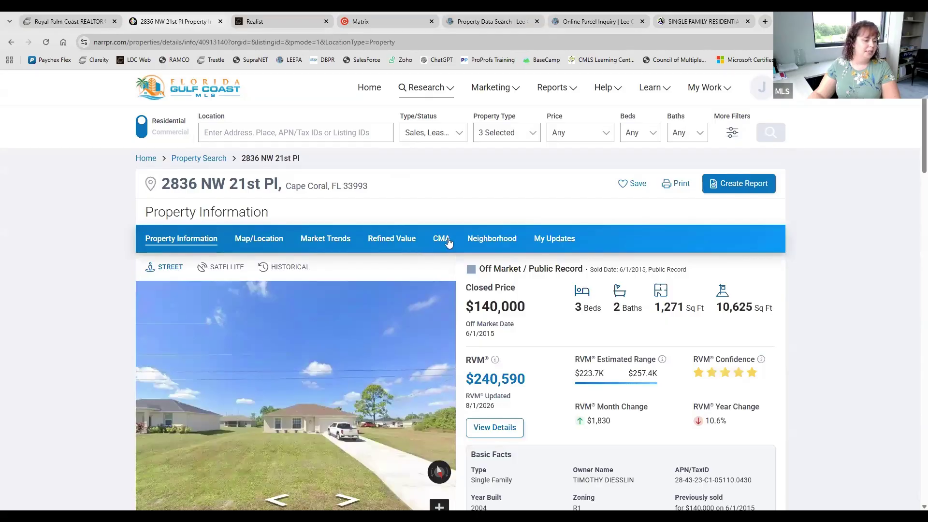
Review the property's $304,277 CMA, then return to the MLS apps dashboard
click(442, 239)
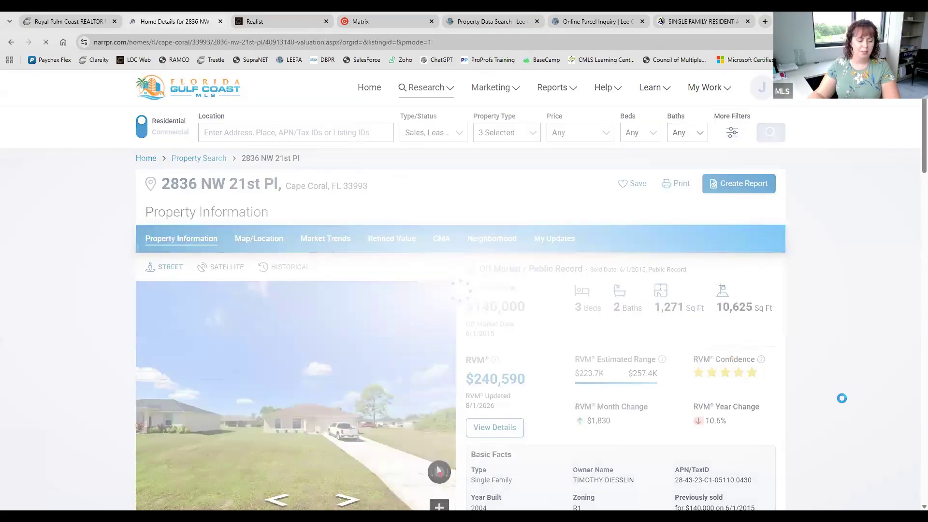
scroll(724, 303, down, 2)
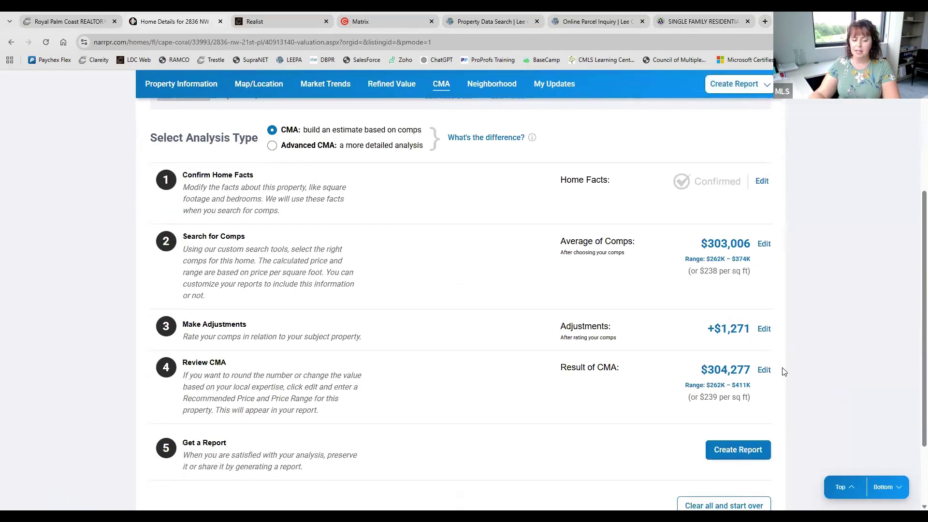
scroll(784, 371, down, 3)
scroll(794, 359, up, 5)
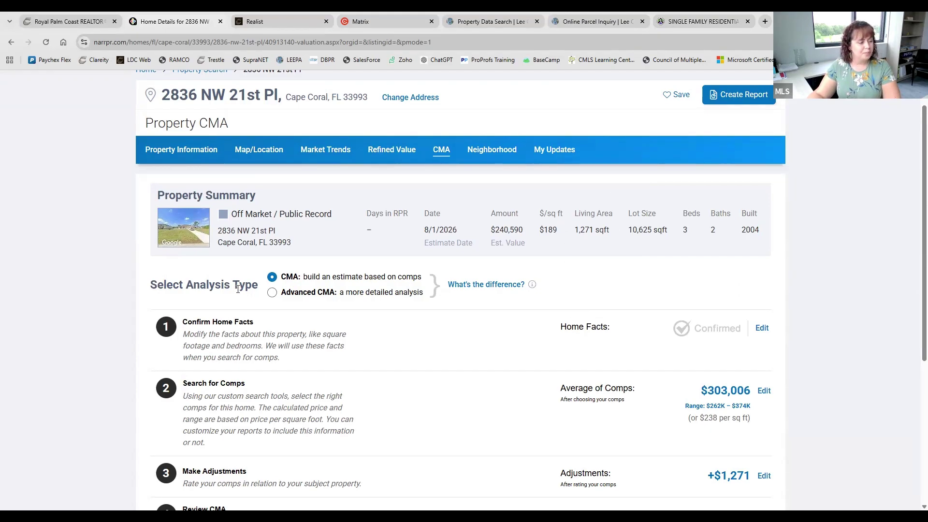
scroll(196, 338, down, 4)
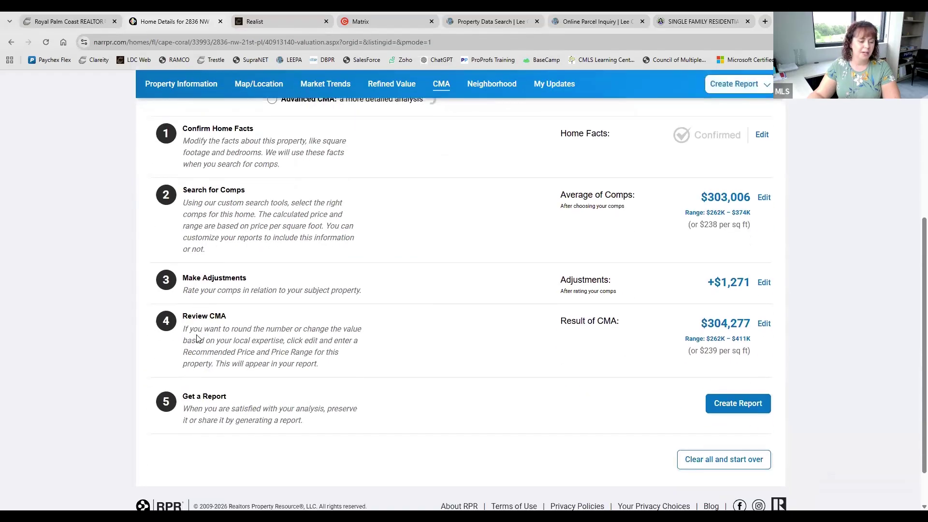
scroll(197, 335, up, 3)
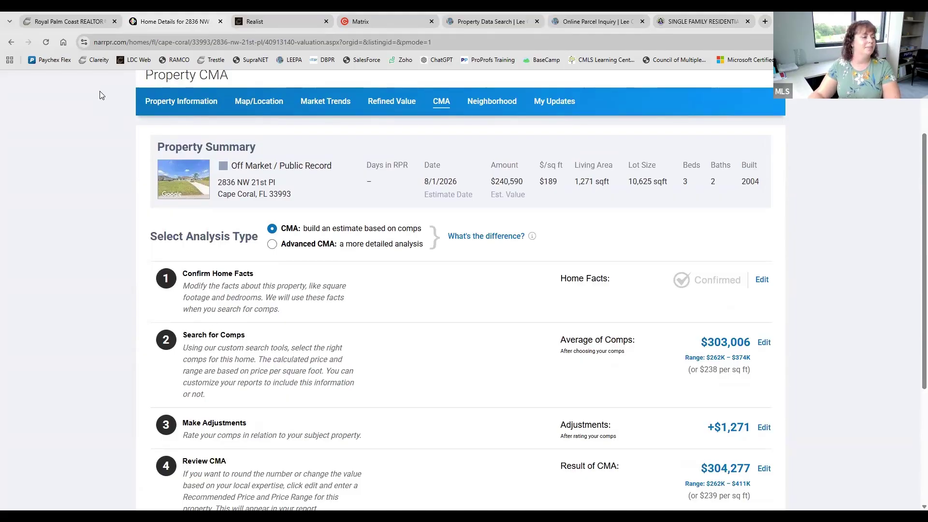
click(75, 14)
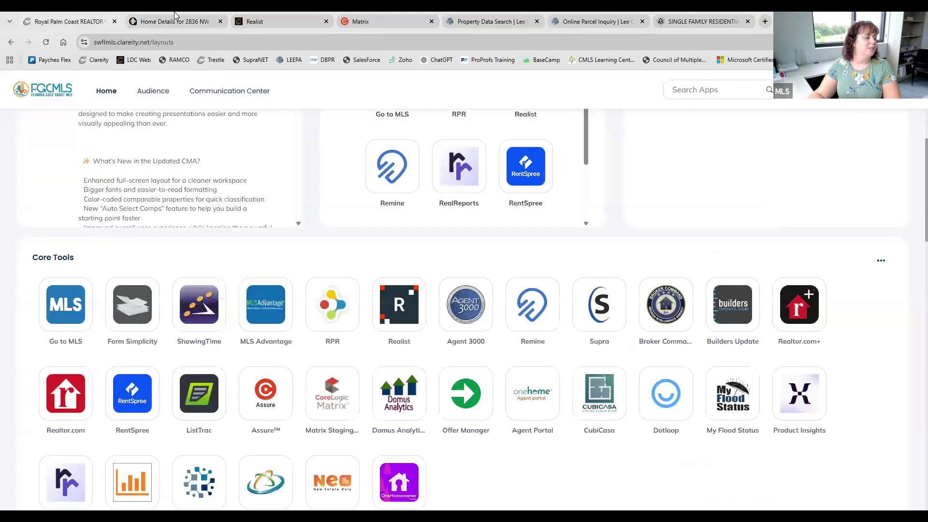
click(525, 303)
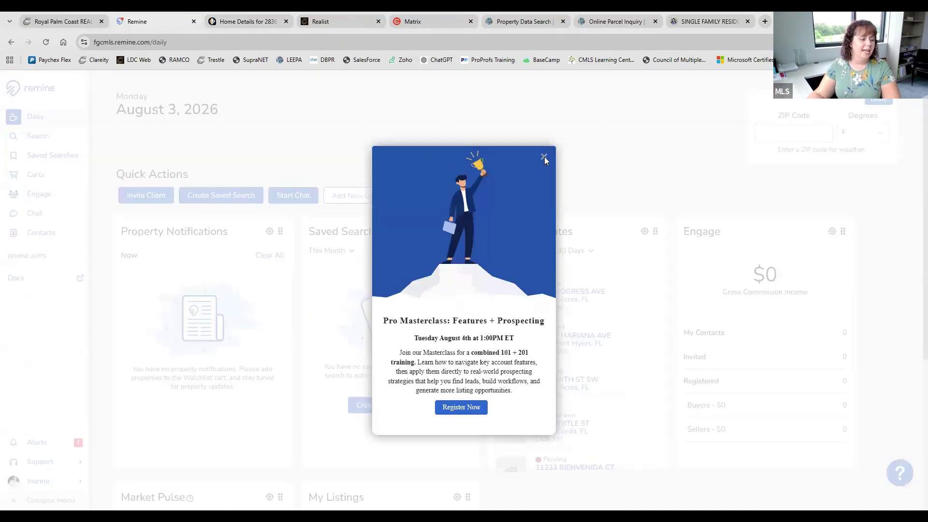
click(544, 157)
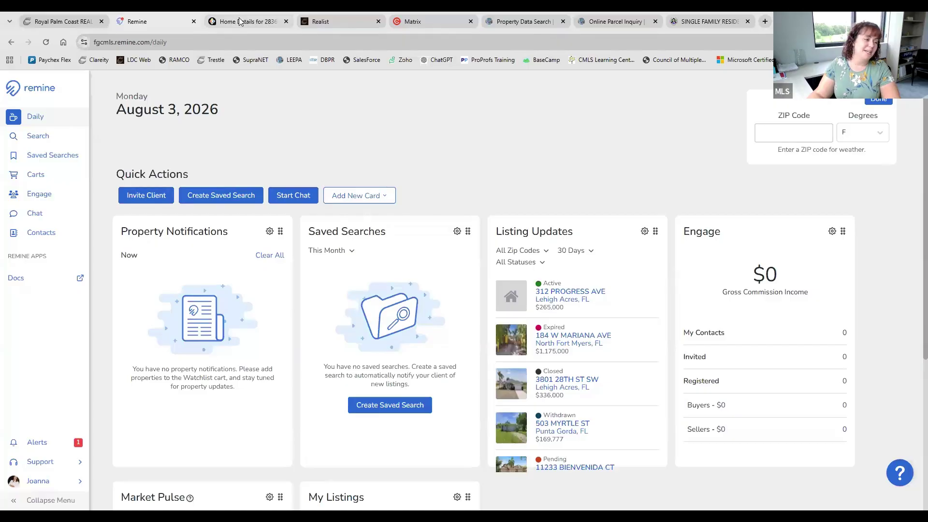
click(37, 136)
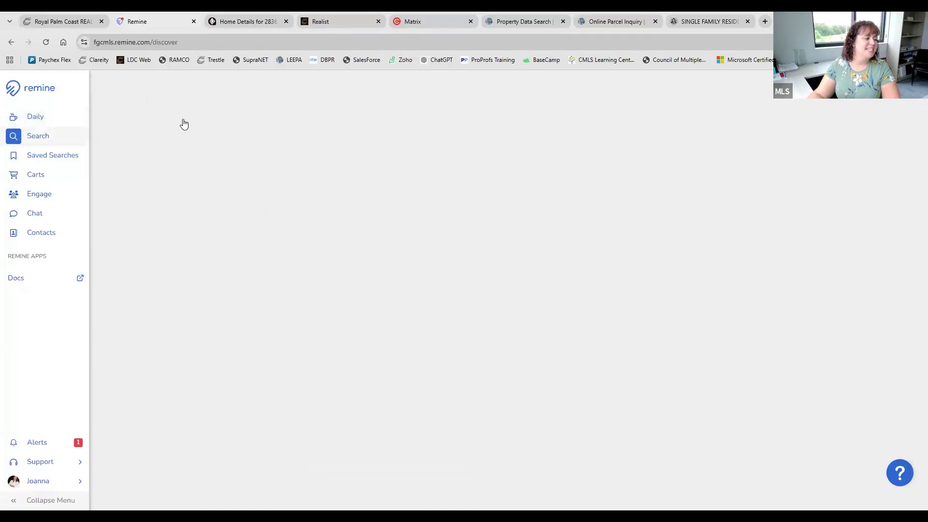
click(186, 85)
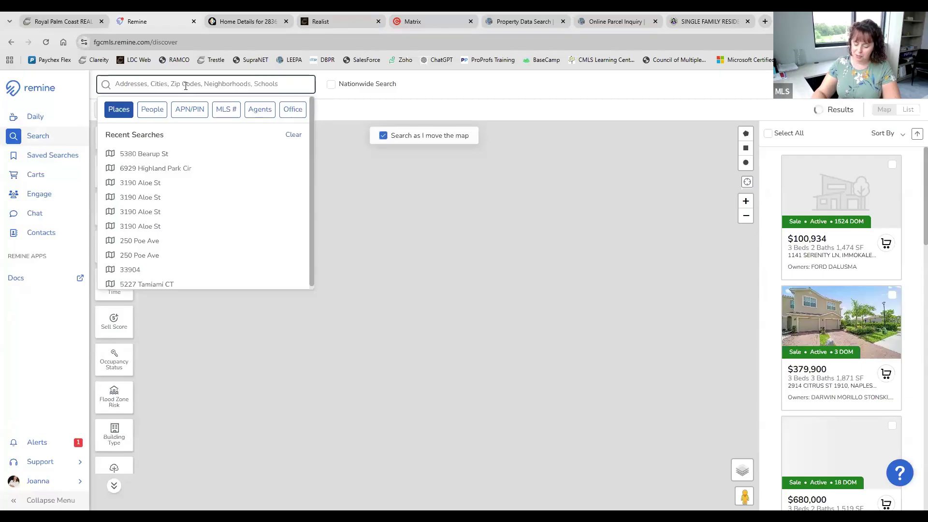
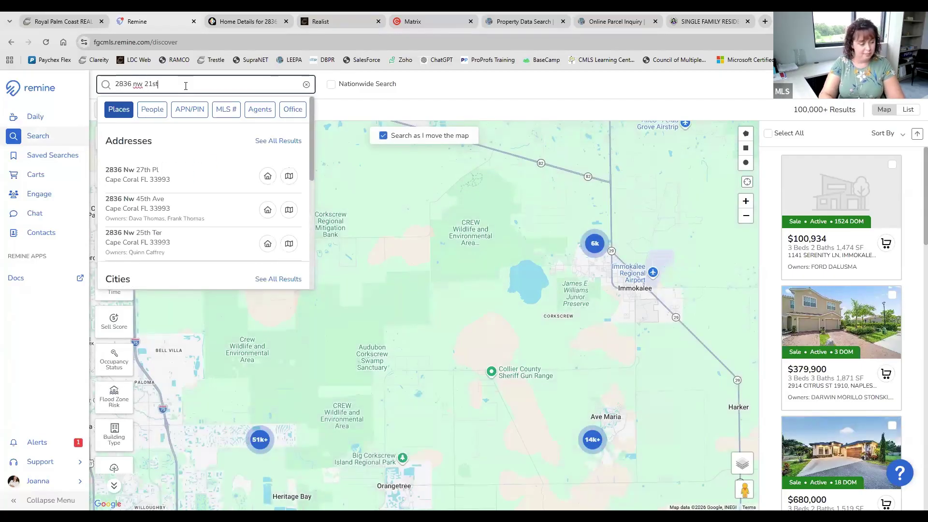
click(195, 179)
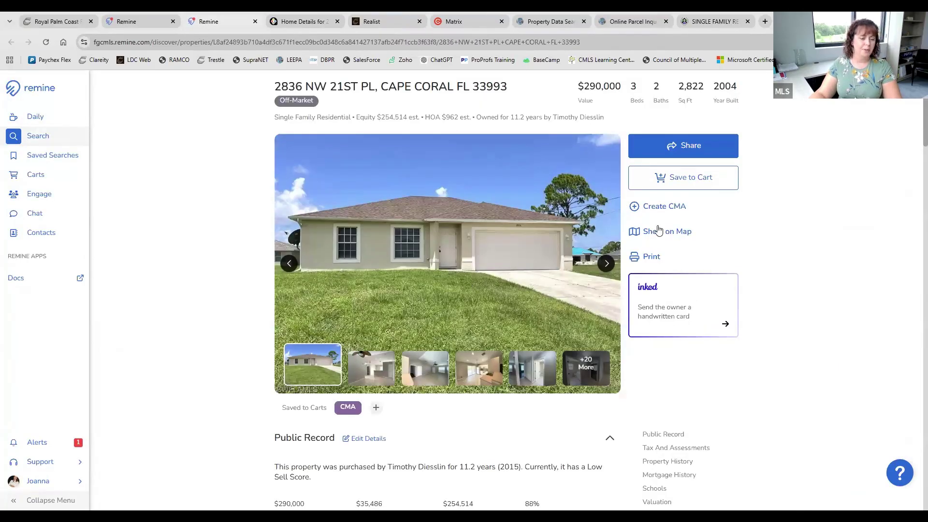
Create a Remine CMA 360 and review the 2–5 bed, 0.25-mile comparables criteria
click(669, 211)
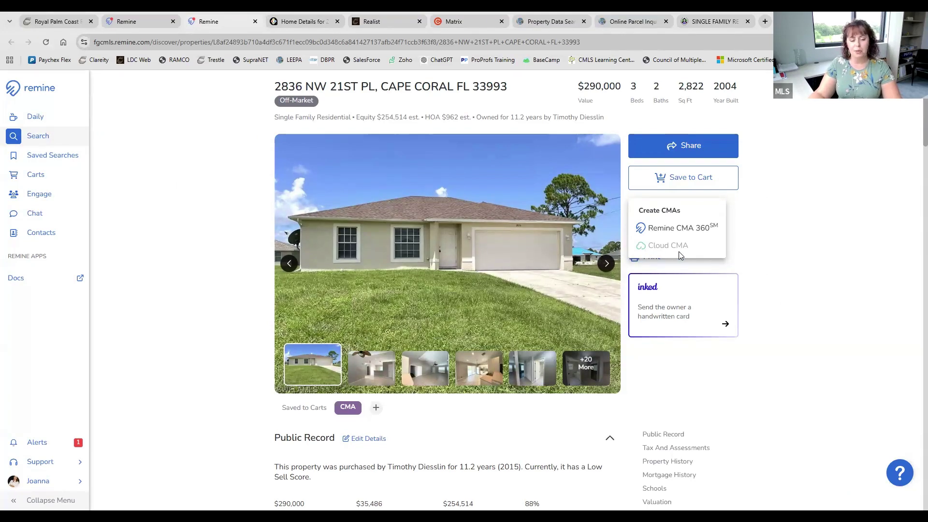
click(713, 234)
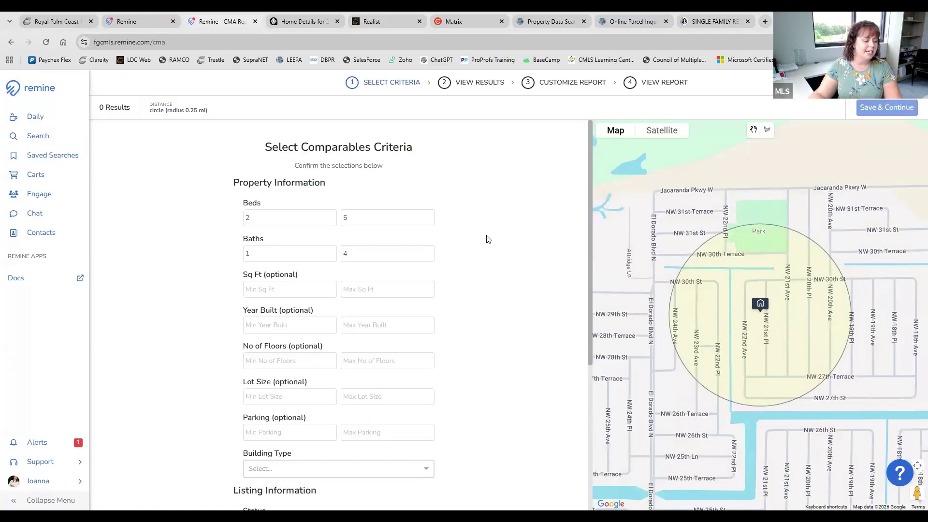
scroll(489, 239, down, 5)
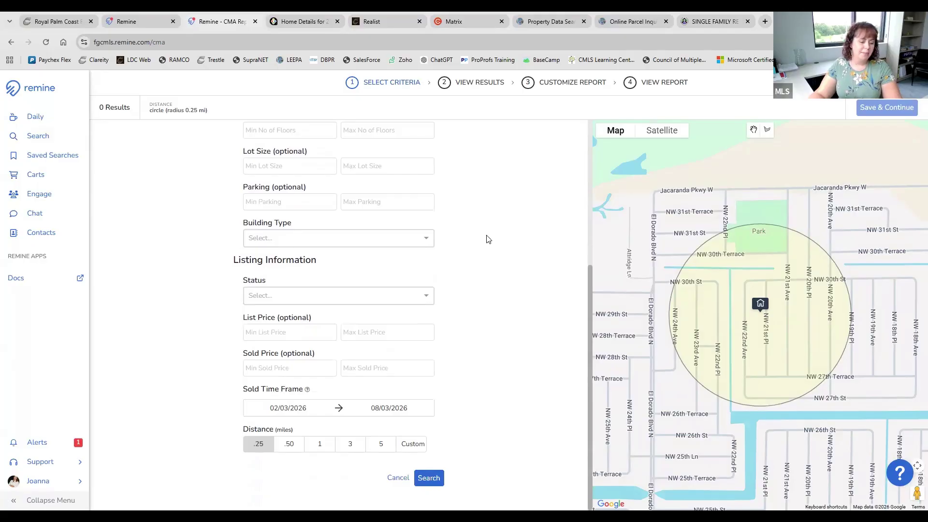
scroll(488, 239, up, 4)
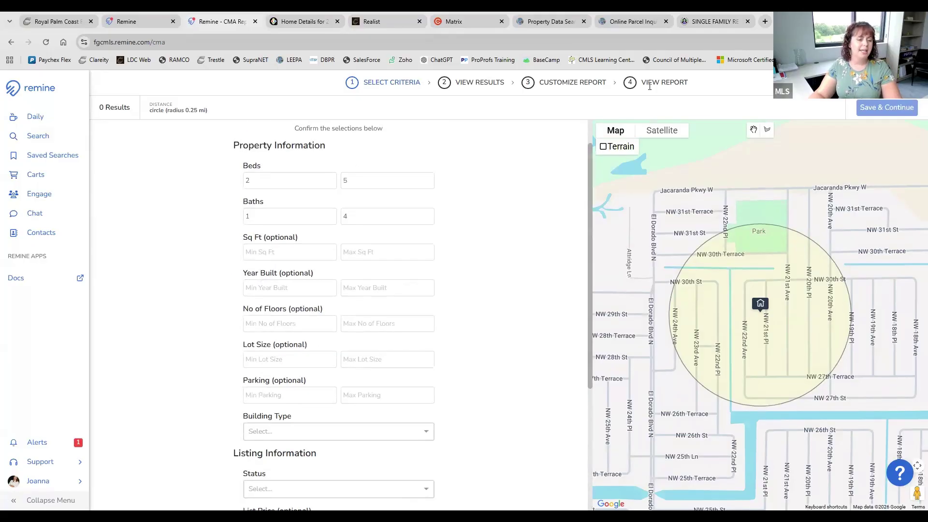